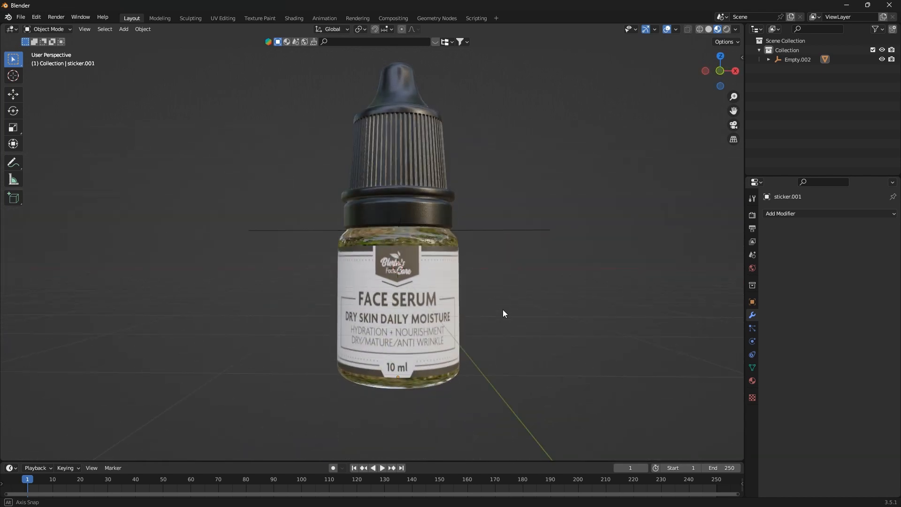
pyautogui.moveTo(503, 309); pyautogui.dragTo(480, 327, button='middle')
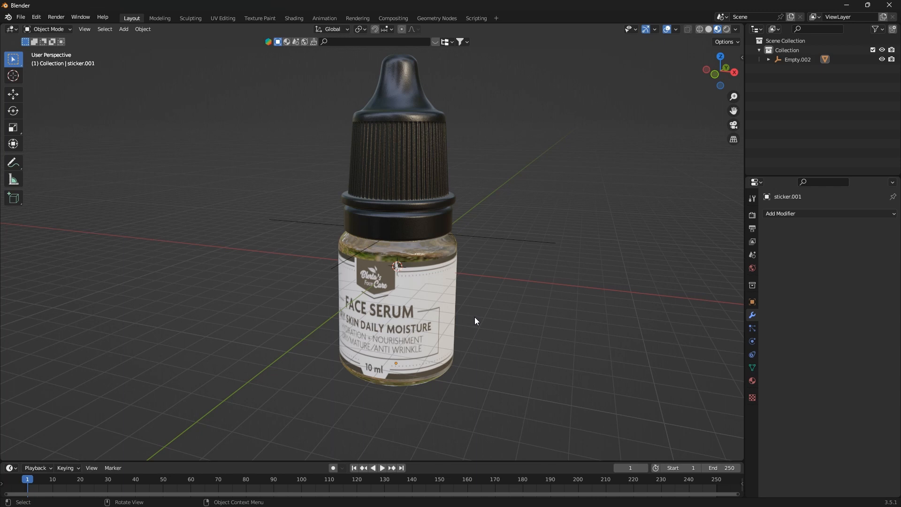
pyautogui.moveTo(417, 436); pyautogui.dragTo(427, 380, button='middle')
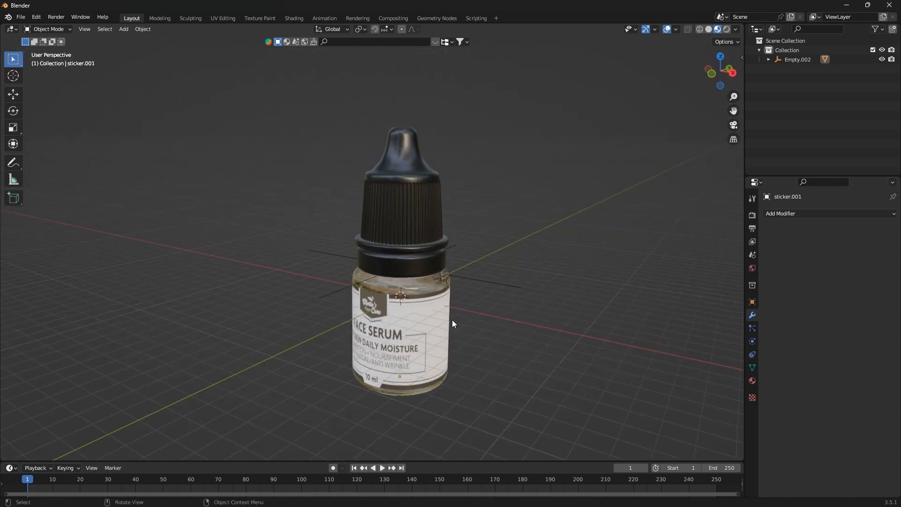
pyautogui.scroll(-6, 399, 310)
pyautogui.moveTo(404, 330); pyautogui.dragTo(418, 348, button='middle')
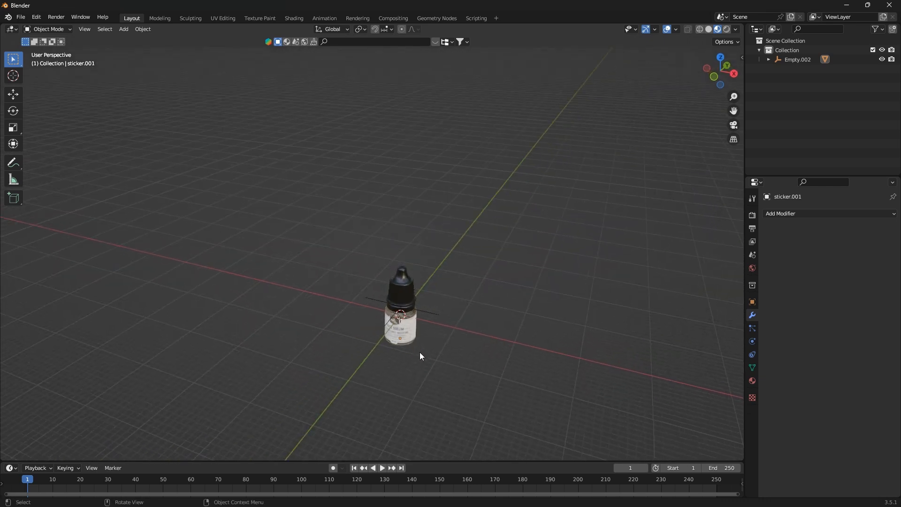
pyautogui.scroll(5, 420, 352)
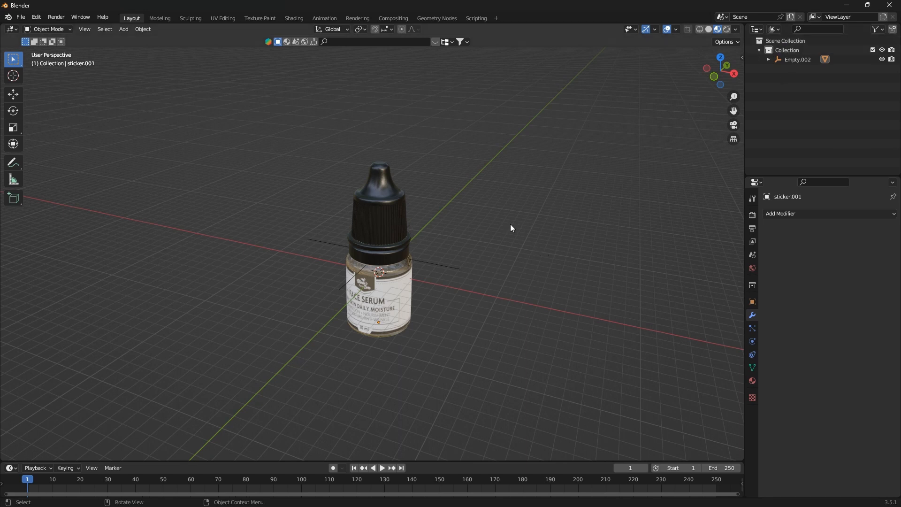
# - Add a cube, move it beside the serum bottle along the red axis, and delete it
pyautogui.hotkey('shift', 'a')
pyautogui.moveTo(511, 224)
pyautogui.click(554, 234)
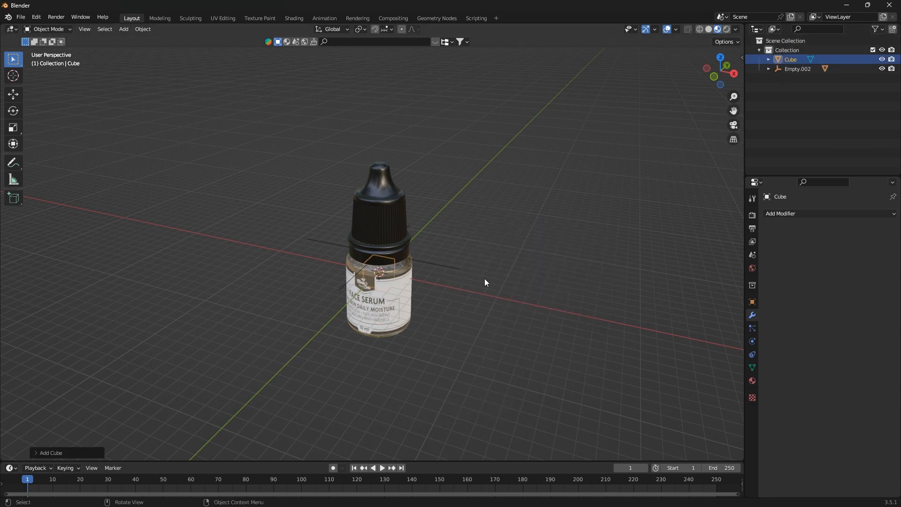
pyautogui.press('g')
pyautogui.click(554, 310)
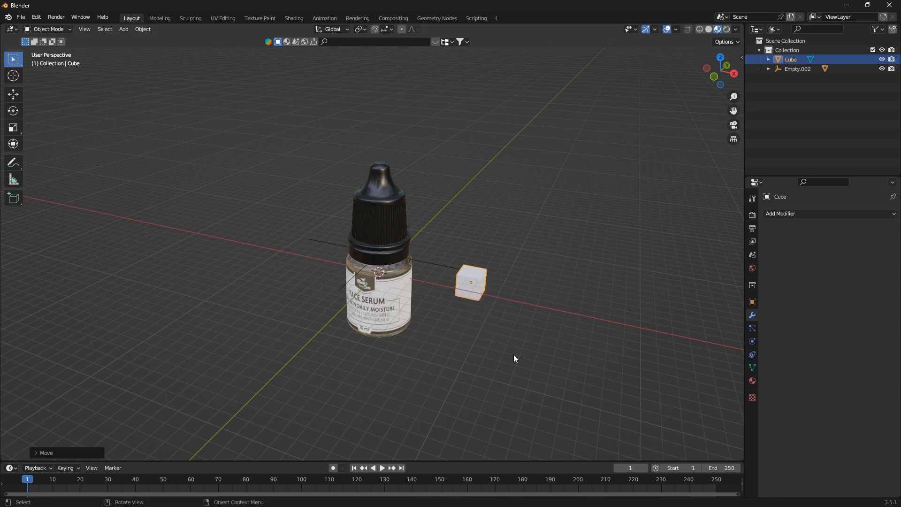
pyautogui.moveTo(514, 358)
pyautogui.mouseDown(button='middle')
pyautogui.moveTo(428, 328)
pyautogui.moveTo(476, 328)
pyautogui.moveTo(518, 313)
pyautogui.moveTo(508, 315)
pyautogui.moveTo(515, 335)
pyautogui.moveTo(472, 327)
pyautogui.moveTo(525, 344)
pyautogui.mouseUp(button='middle')
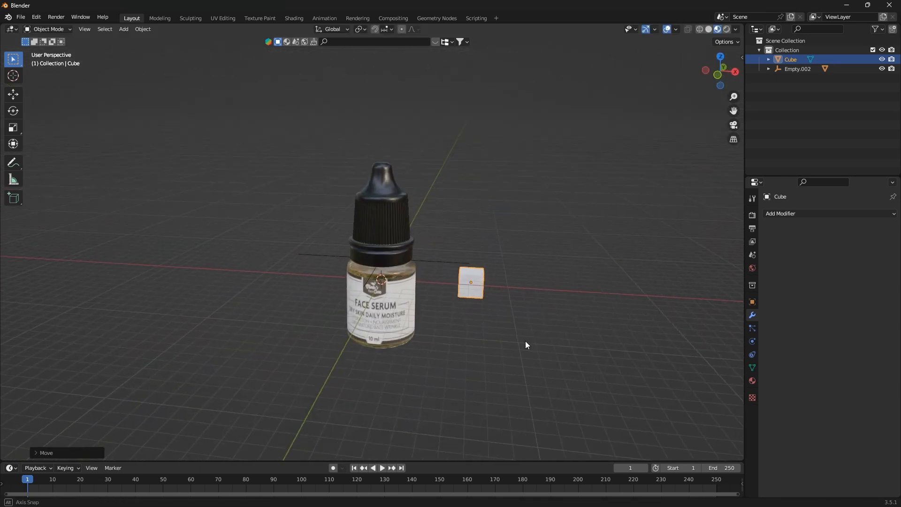
pyautogui.press('x')
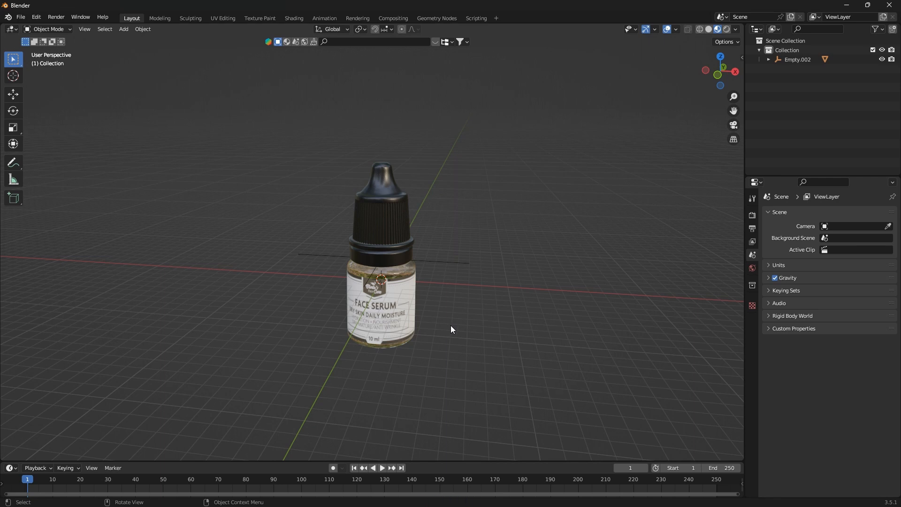
# - Examine the serum bottle model from several sides and distances
pyautogui.moveTo(451, 325); pyautogui.dragTo(391, 274, button='middle')
pyautogui.scroll(2, 391, 266)
pyautogui.scroll(1, 390, 265)
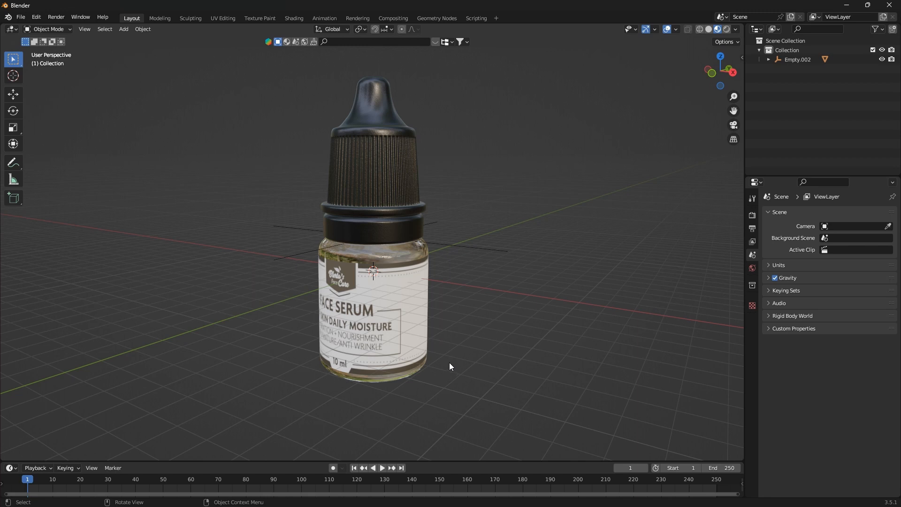
pyautogui.moveTo(451, 365); pyautogui.dragTo(400, 298, button='middle')
pyautogui.scroll(-4, 400, 298)
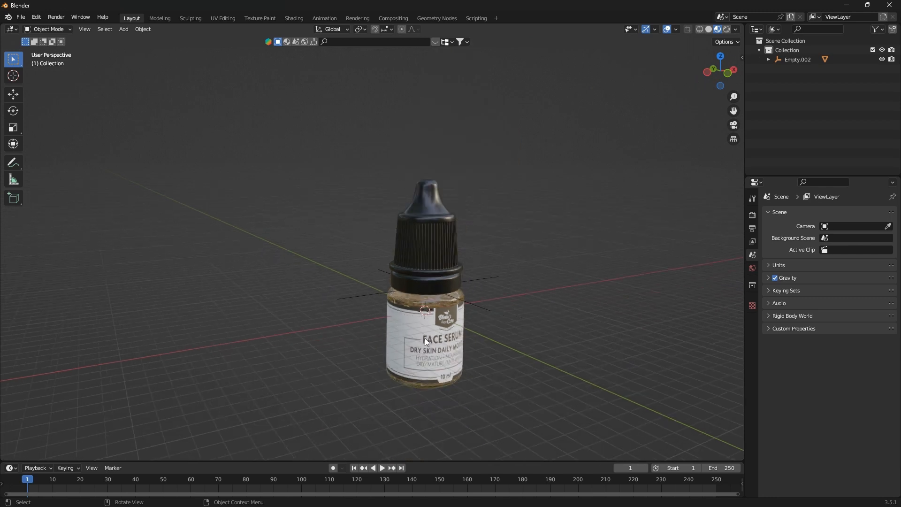
pyautogui.moveTo(424, 338); pyautogui.dragTo(390, 307, button='middle')
pyautogui.scroll(4, 391, 304)
pyautogui.scroll(-3, 441, 386)
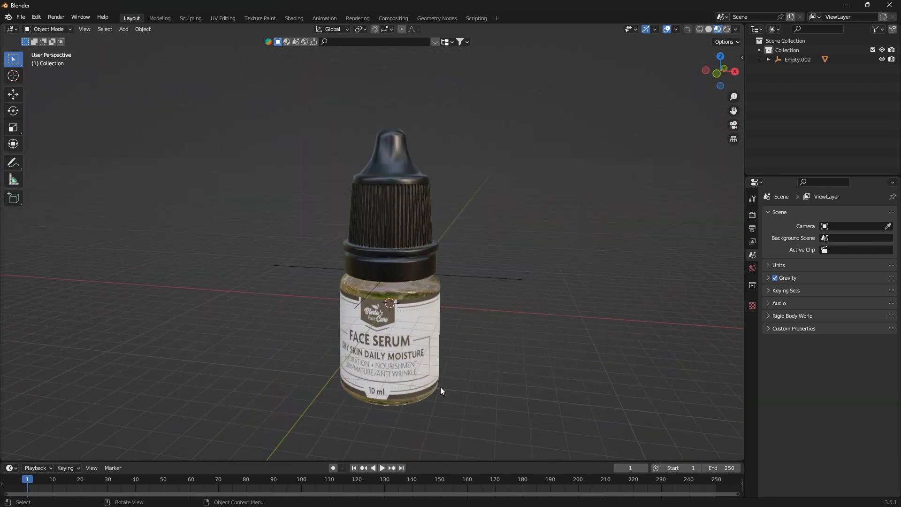
pyautogui.moveTo(440, 387)
pyautogui.mouseDown(button='middle')
pyautogui.moveTo(423, 364)
pyautogui.moveTo(427, 346)
pyautogui.moveTo(443, 374)
pyautogui.mouseUp(button='middle')
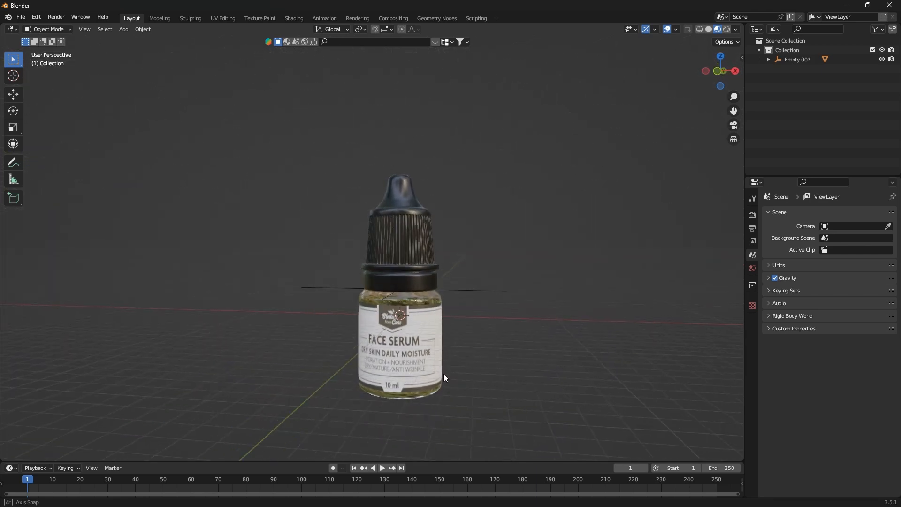
pyautogui.scroll(2, 398, 235)
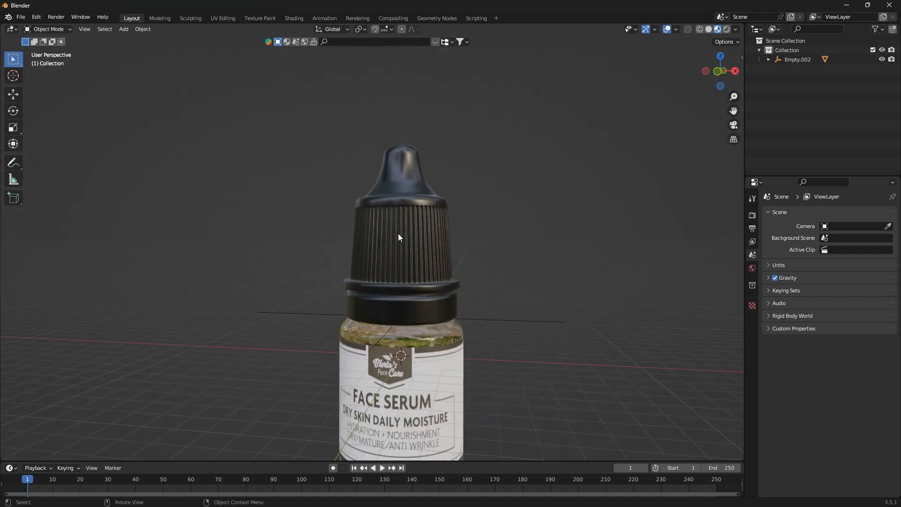
# - Select the bottle and inspect the mesh density of its cap and body in Edit Mode, then return to Object Mode
pyautogui.click(417, 205)
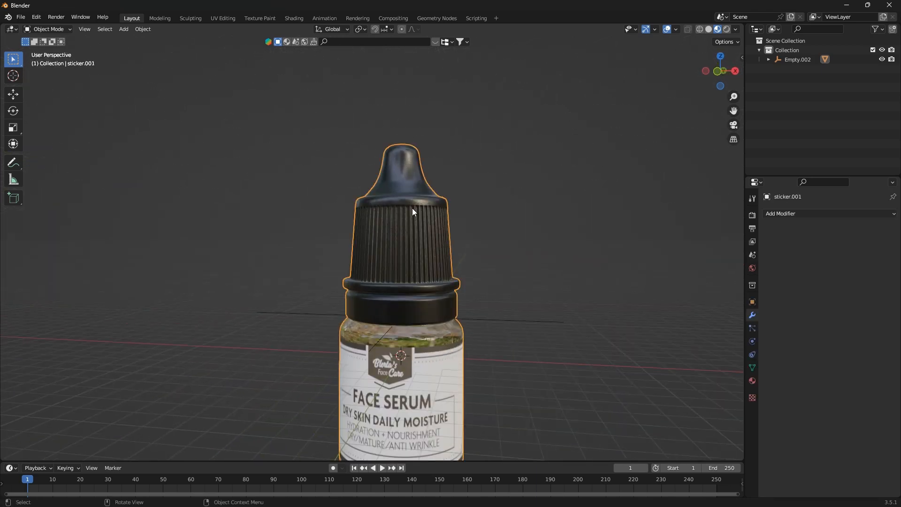
pyautogui.scroll(-2, 410, 201)
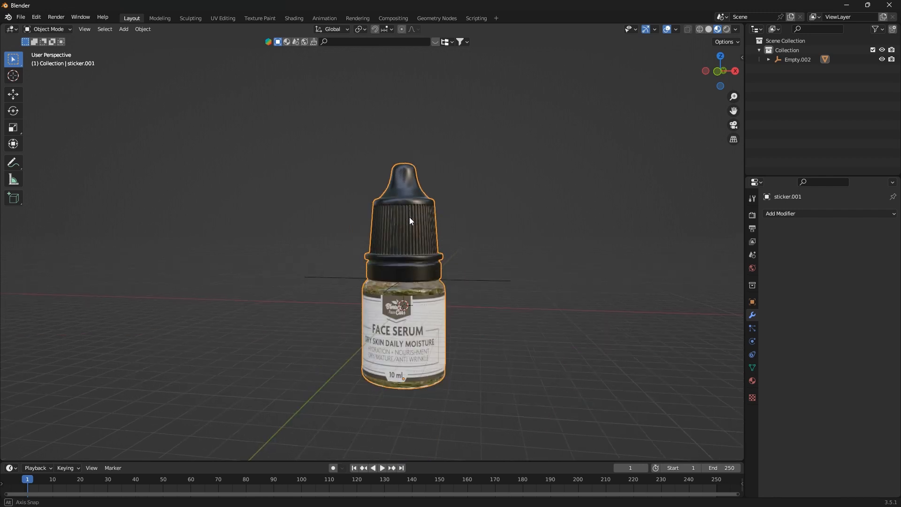
pyautogui.moveTo(409, 217); pyautogui.dragTo(410, 240, button='middle')
pyautogui.scroll(1, 429, 295)
pyautogui.moveTo(469, 326); pyautogui.dragTo(405, 325, button='middle')
pyautogui.scroll(2, 427, 168)
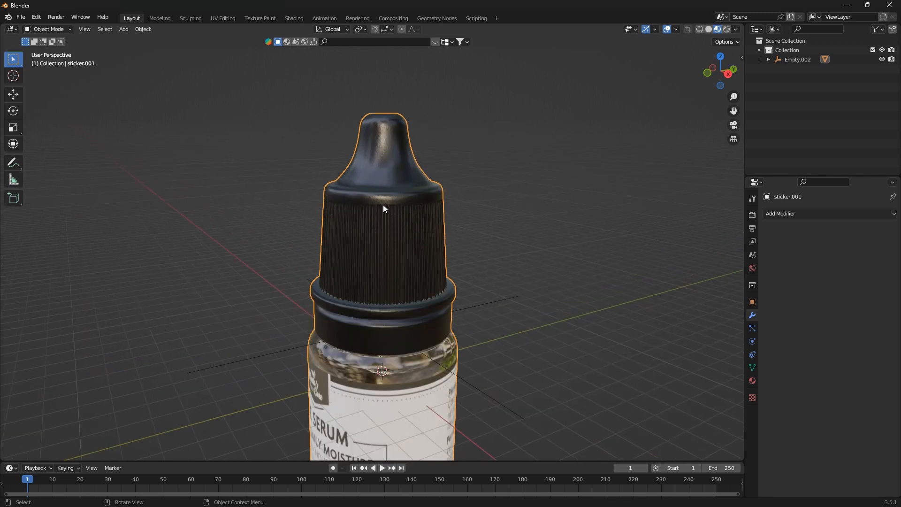
pyautogui.scroll(1, 383, 204)
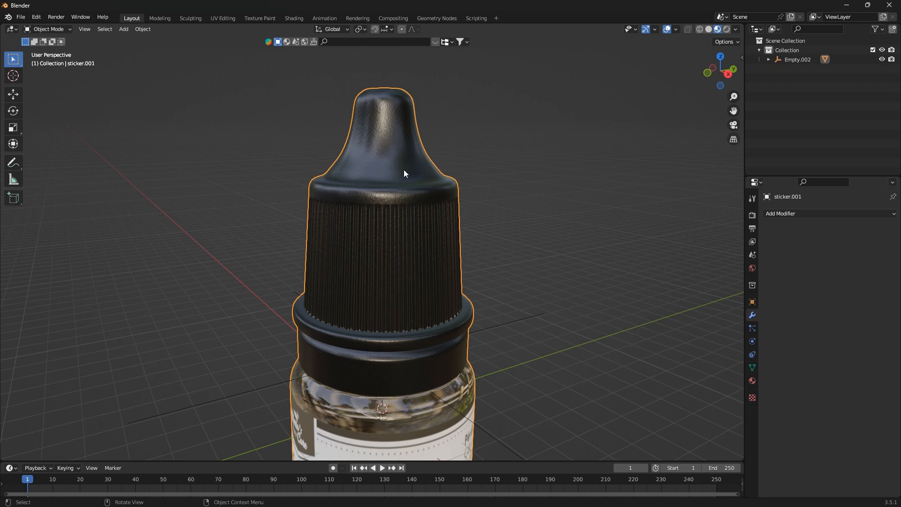
pyautogui.press('Tab')
pyautogui.scroll(6, 404, 172)
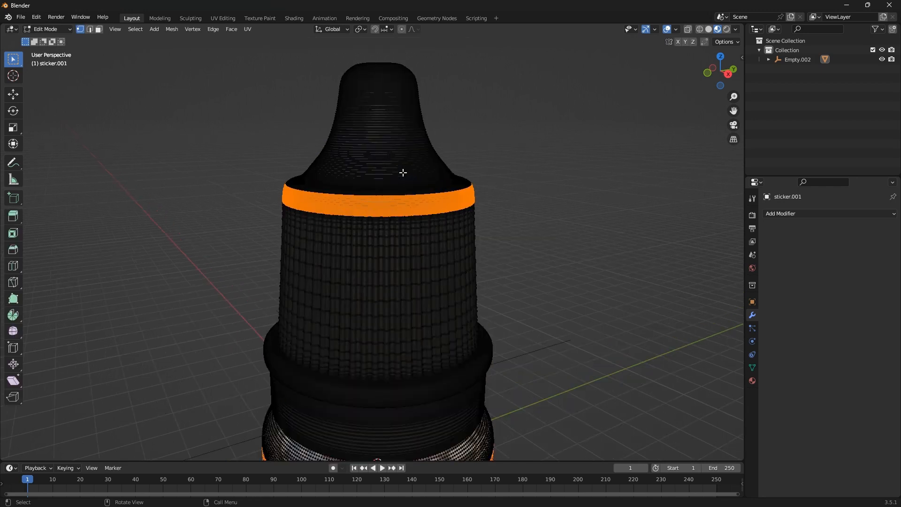
pyautogui.scroll(-8, 403, 181)
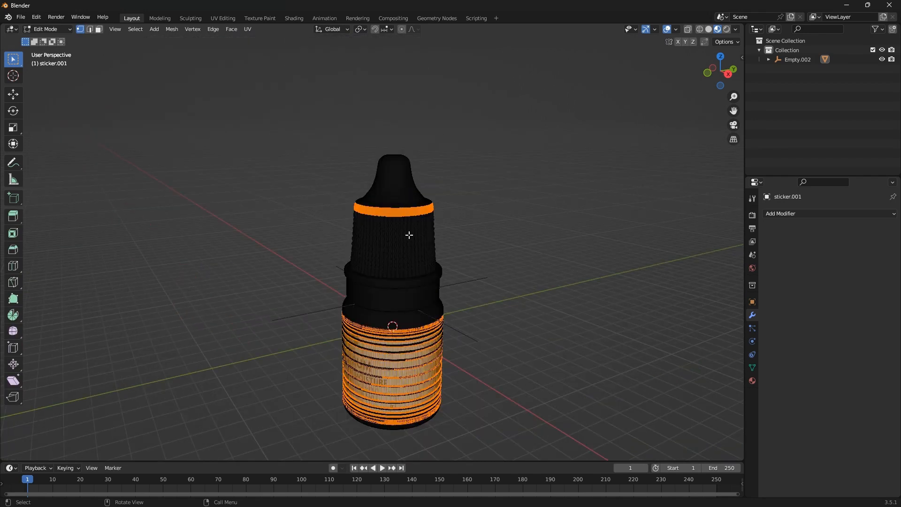
pyautogui.scroll(3, 410, 236)
pyautogui.press('Tab')
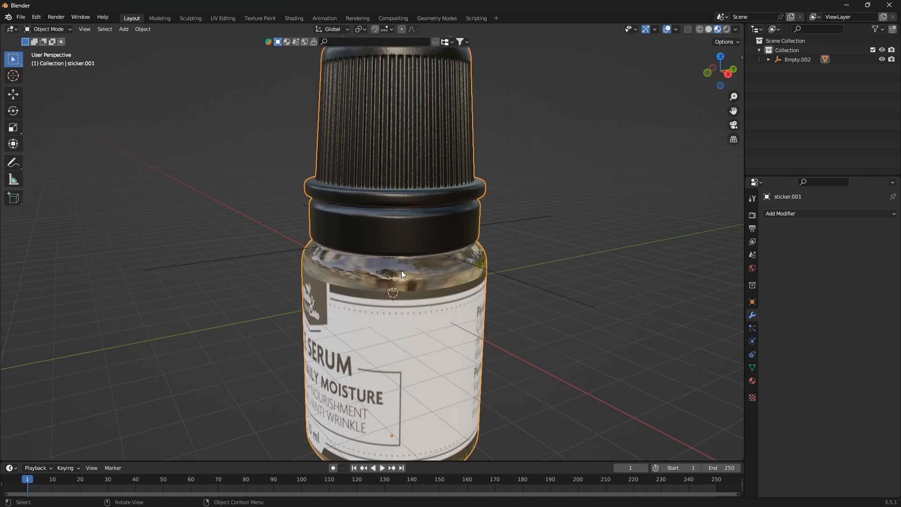
# - Select the empty that the bottle is parented to, test moving it together with the bottle, and cancel the move
pyautogui.scroll(-4, 405, 299)
pyautogui.moveTo(416, 306); pyautogui.dragTo(471, 295, button='middle')
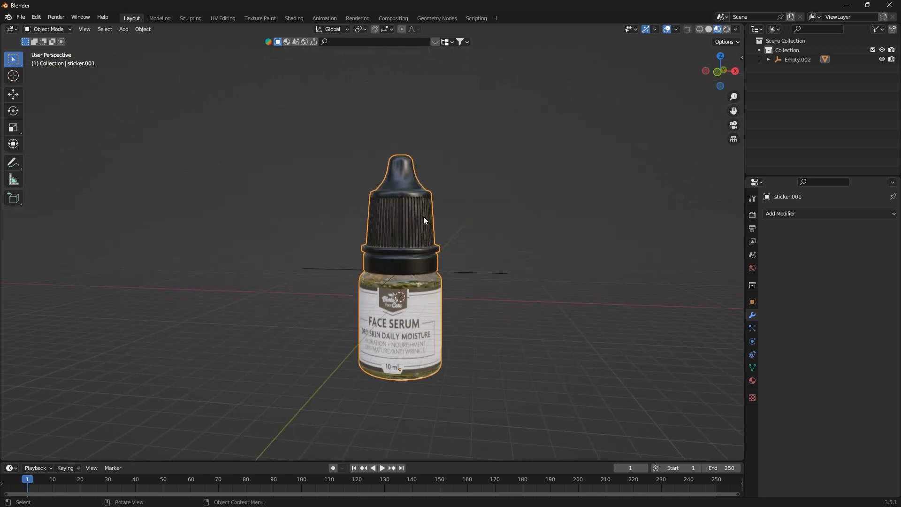
pyautogui.scroll(3, 413, 282)
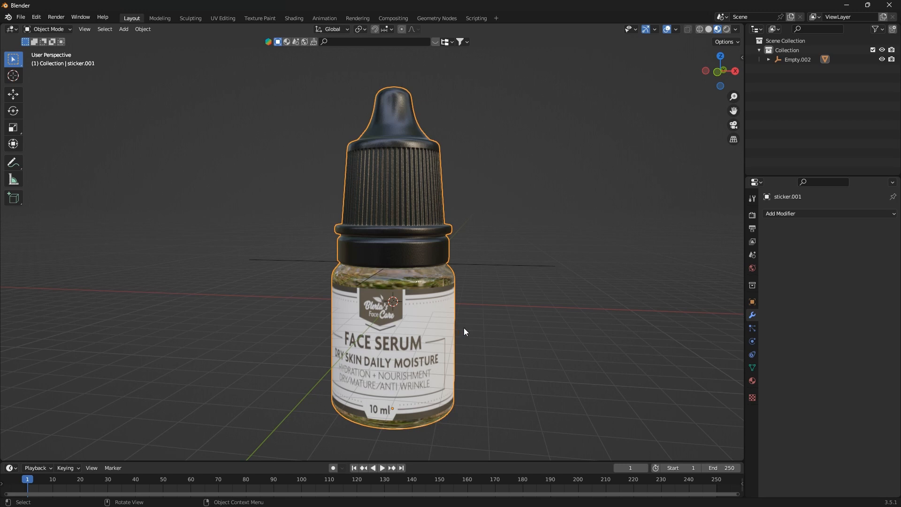
pyautogui.moveTo(497, 325); pyautogui.dragTo(426, 410, button='middle')
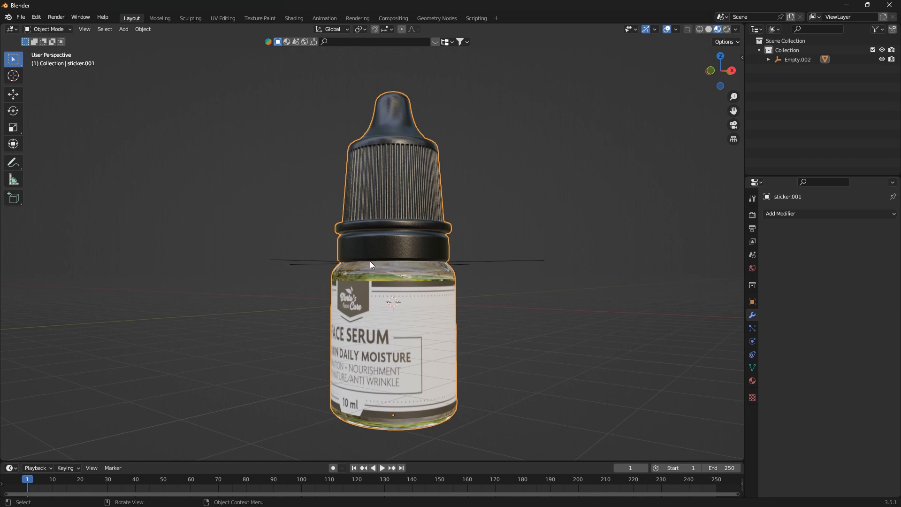
pyautogui.moveTo(443, 292)
pyautogui.mouseDown(button='middle')
pyautogui.moveTo(435, 305)
pyautogui.moveTo(445, 308)
pyautogui.mouseUp(button='middle')
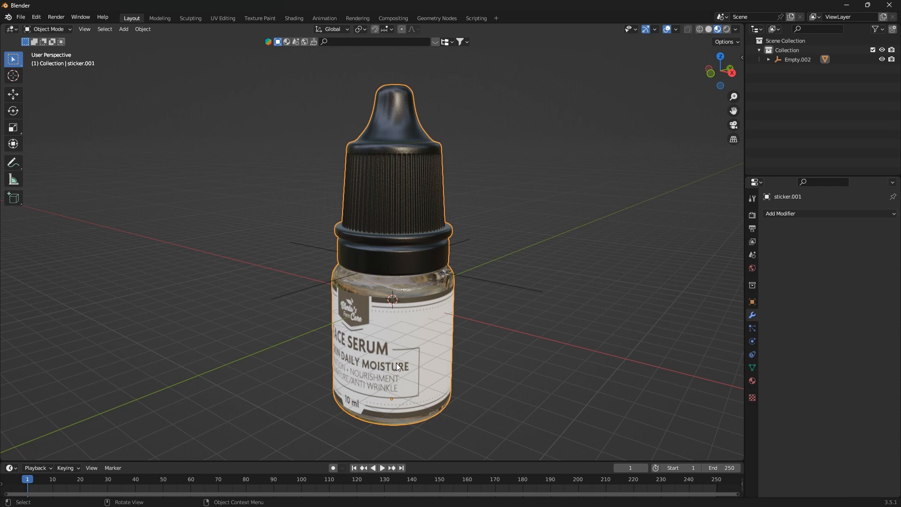
pyautogui.moveTo(392, 367); pyautogui.dragTo(435, 382, button='middle')
pyautogui.click(511, 322)
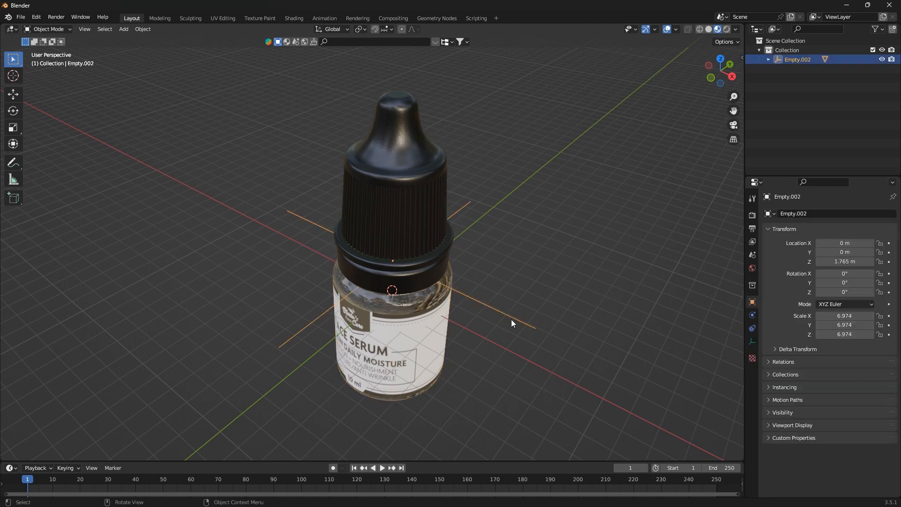
pyautogui.press('g')
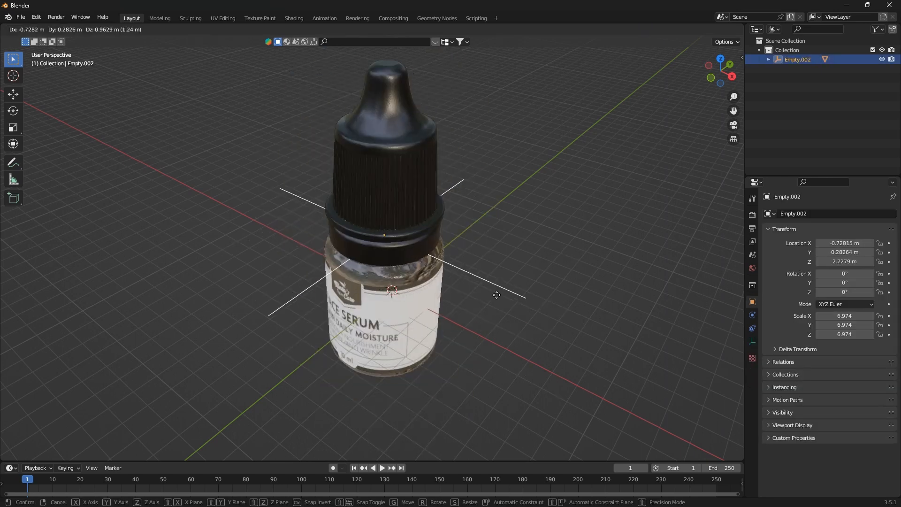
pyautogui.press('Escape')
# - Rename the collection containing the bottle and its empty to "mesh"
pyautogui.moveTo(481, 358); pyautogui.dragTo(551, 329, button='middle')
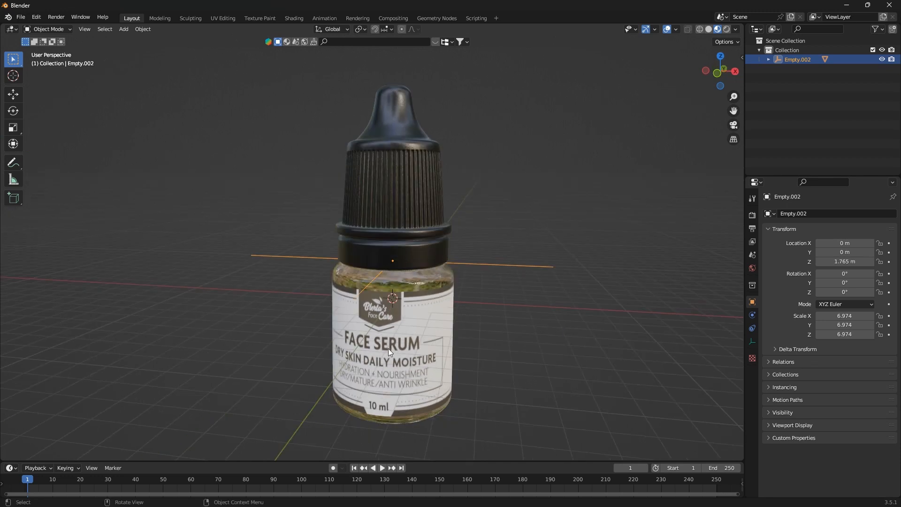
pyautogui.scroll(-2, 418, 361)
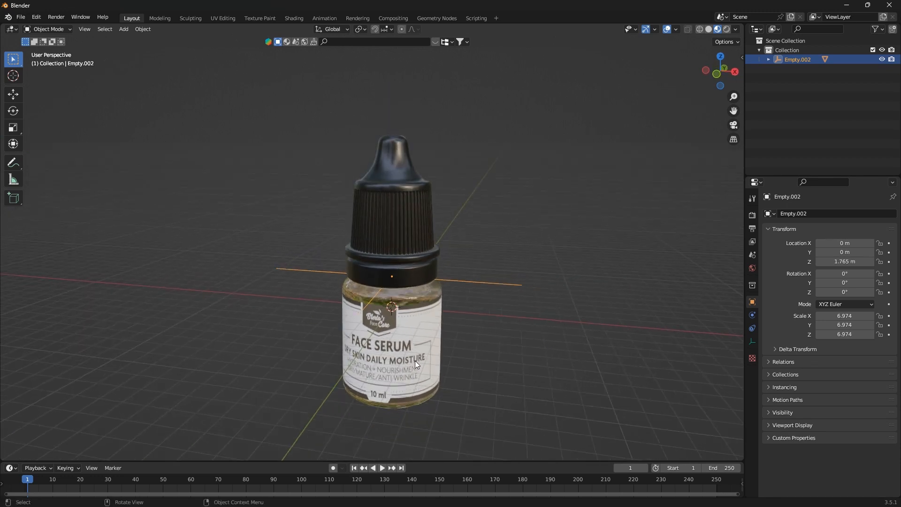
pyautogui.moveTo(425, 363); pyautogui.dragTo(395, 381, button='middle')
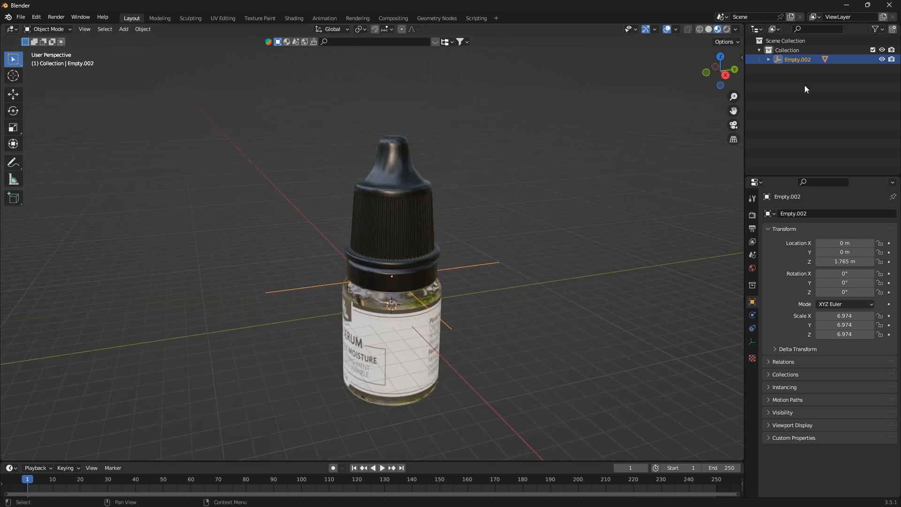
pyautogui.moveTo(472, 254); pyautogui.dragTo(516, 256, button='middle')
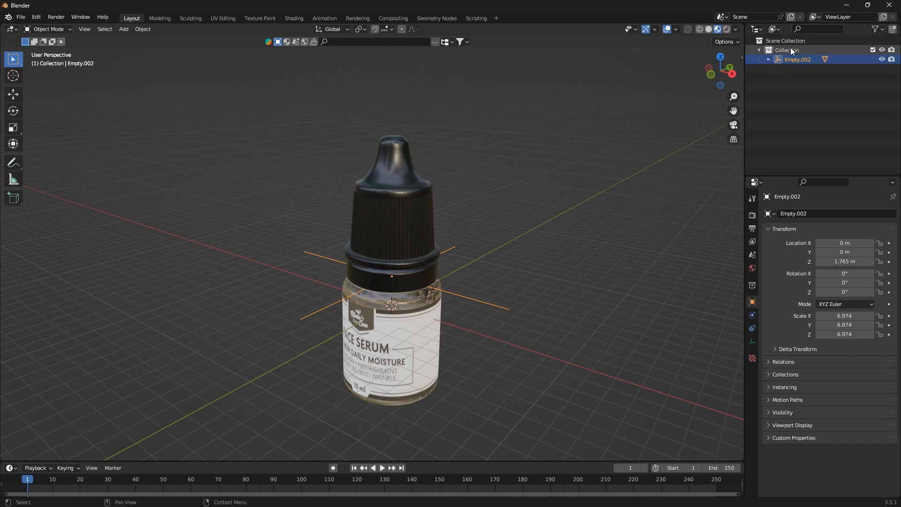
pyautogui.doubleClick(790, 49)
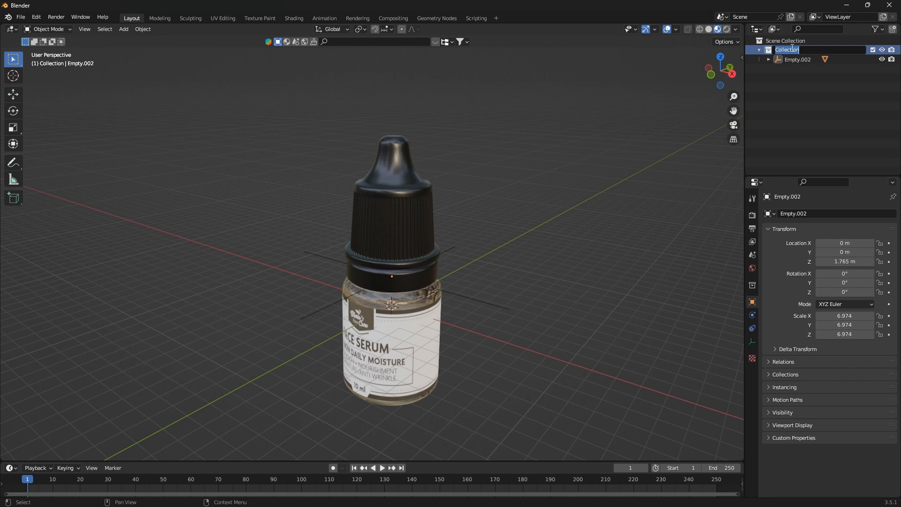
pyautogui.write('mesh')
pyautogui.press('Return')
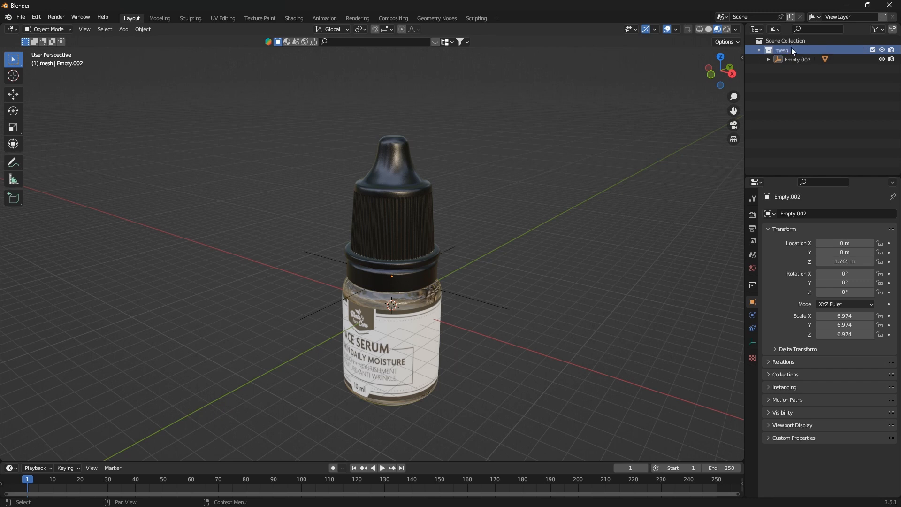
# - Create a new collection directly under the Scene Collection and name it "sim prop"
pyautogui.click(792, 42)
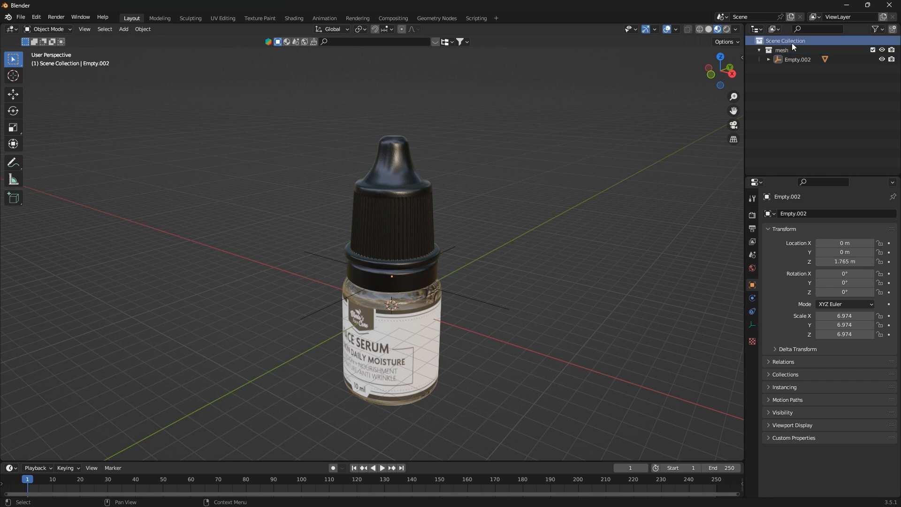
pyautogui.click(891, 30)
pyautogui.doubleClick(797, 69)
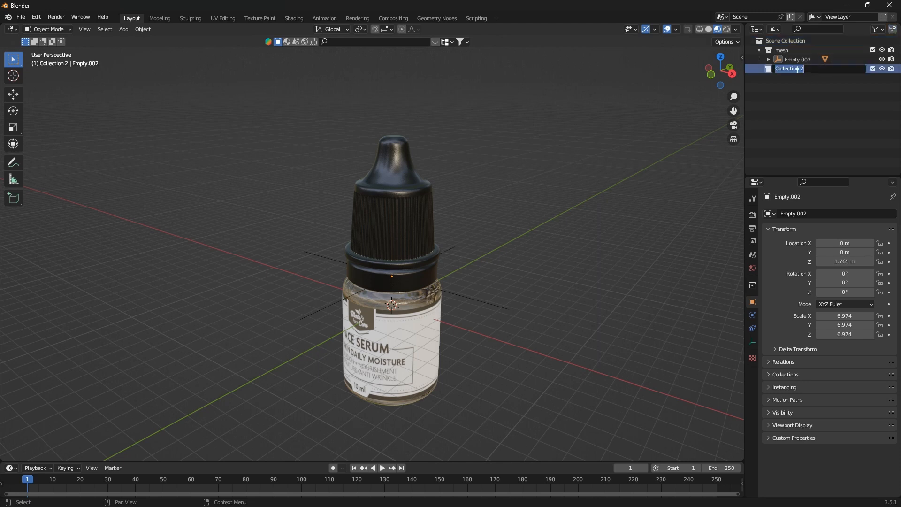
pyautogui.write('sim prop')
pyautogui.press('Return')
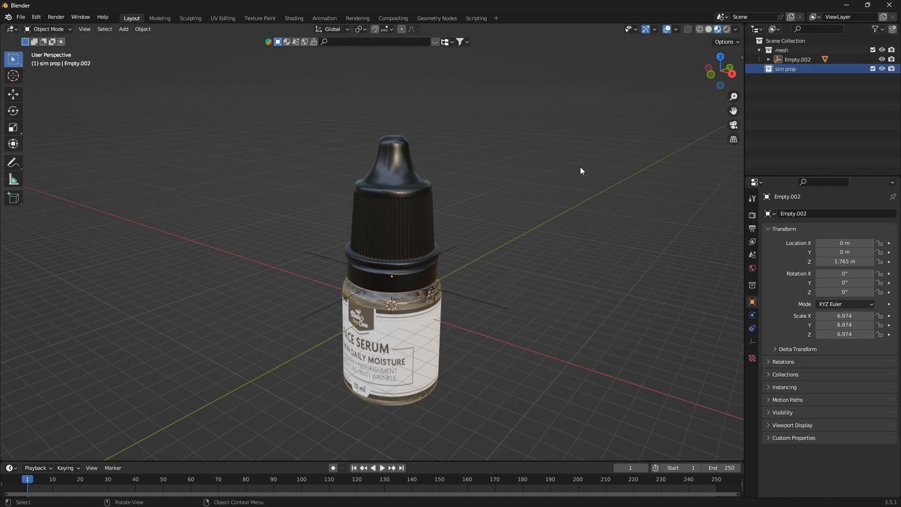
# - Add a mesh cube to the "sim prop" collection and scale it up until it encloses the bottle
pyautogui.hotkey('shift', 'a')
pyautogui.moveTo(577, 155)
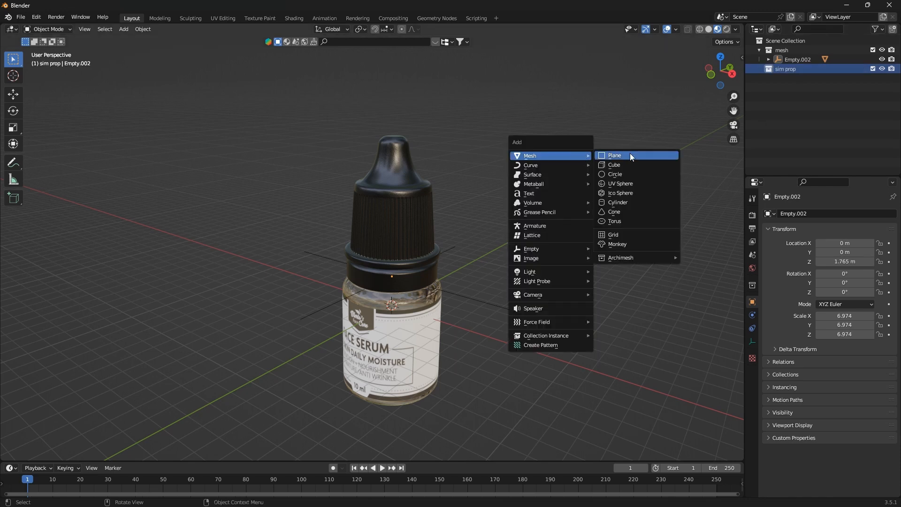
pyautogui.click(633, 167)
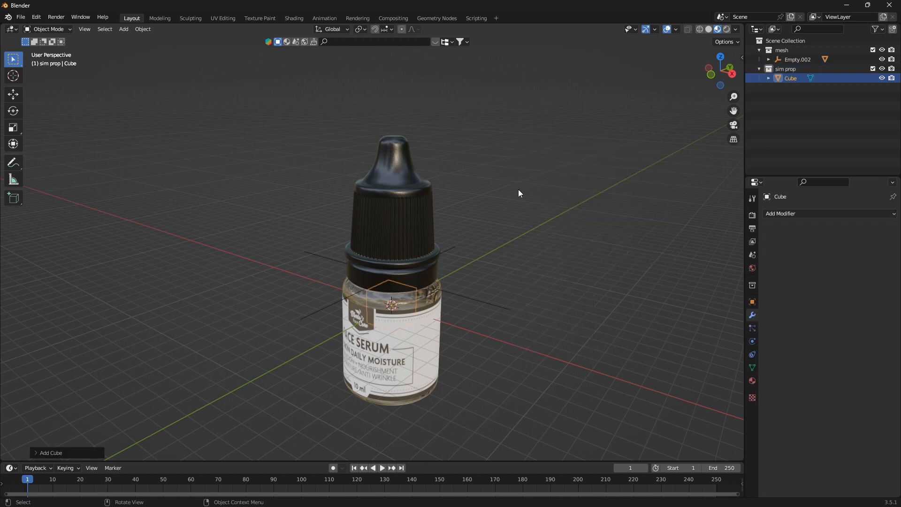
pyautogui.press('s')
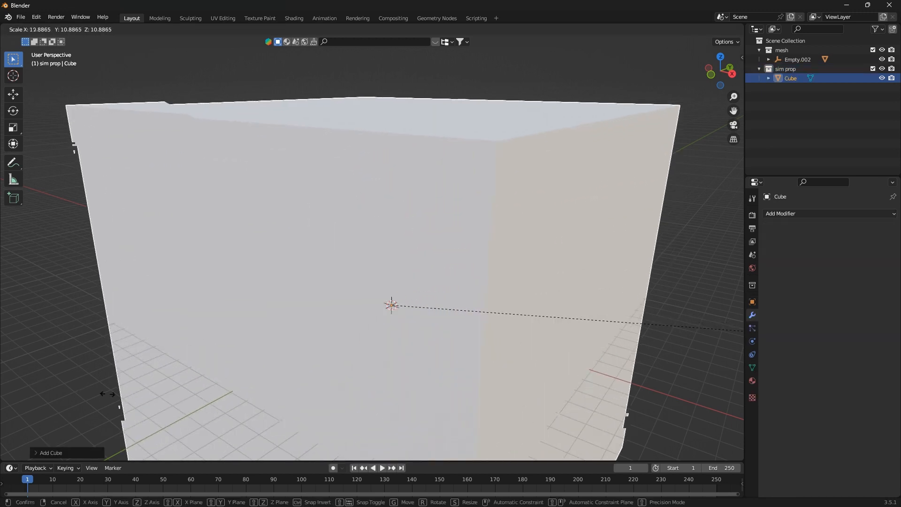
pyautogui.click(406, 409)
pyautogui.scroll(-4, 406, 409)
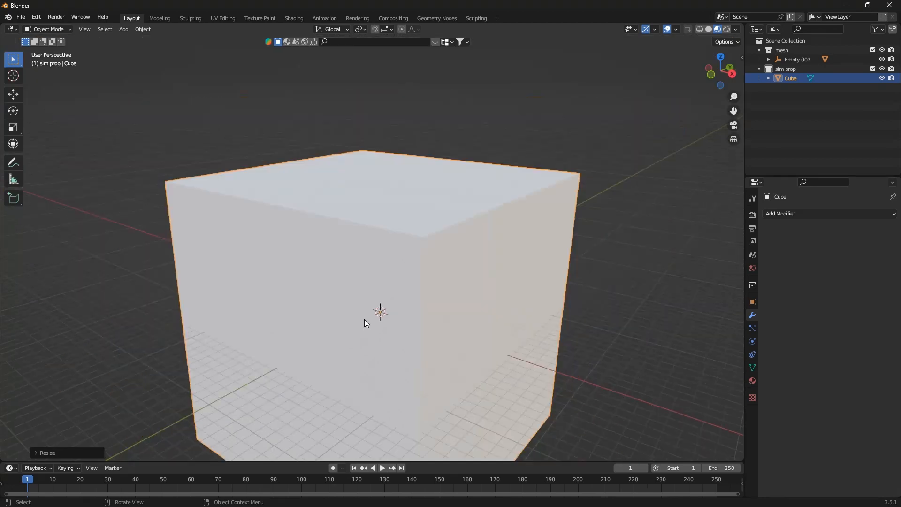
# - Set the viewport to solid shading with X-ray on and object colors set to Random
pyautogui.moveTo(366, 323); pyautogui.dragTo(499, 321, button='middle')
pyautogui.click(688, 29)
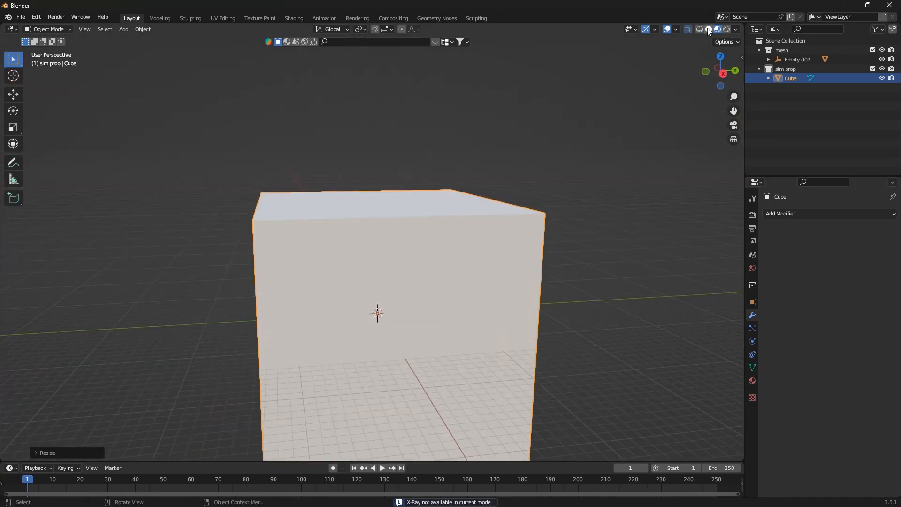
pyautogui.click(708, 30)
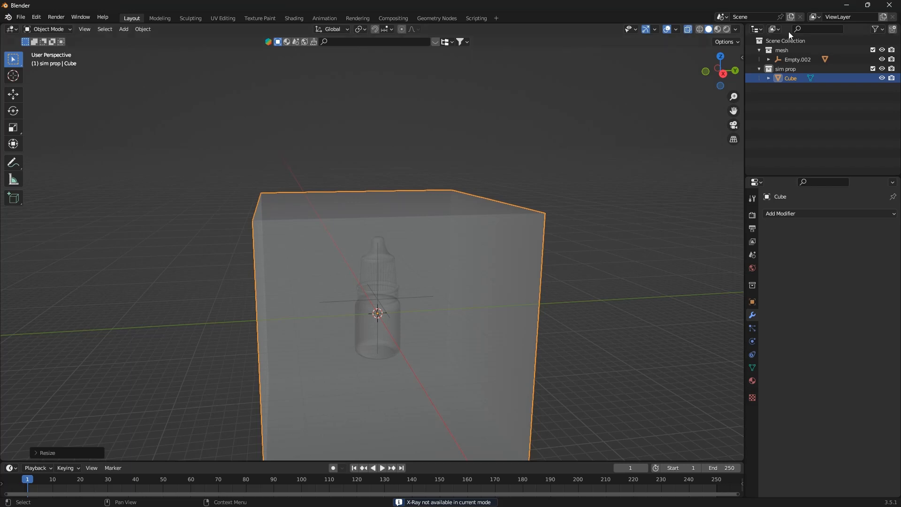
pyautogui.click(736, 29)
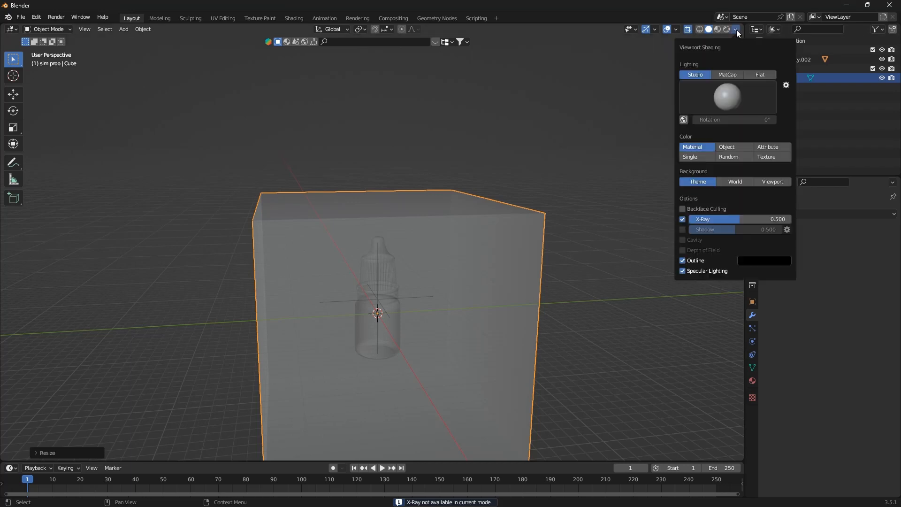
pyautogui.click(731, 158)
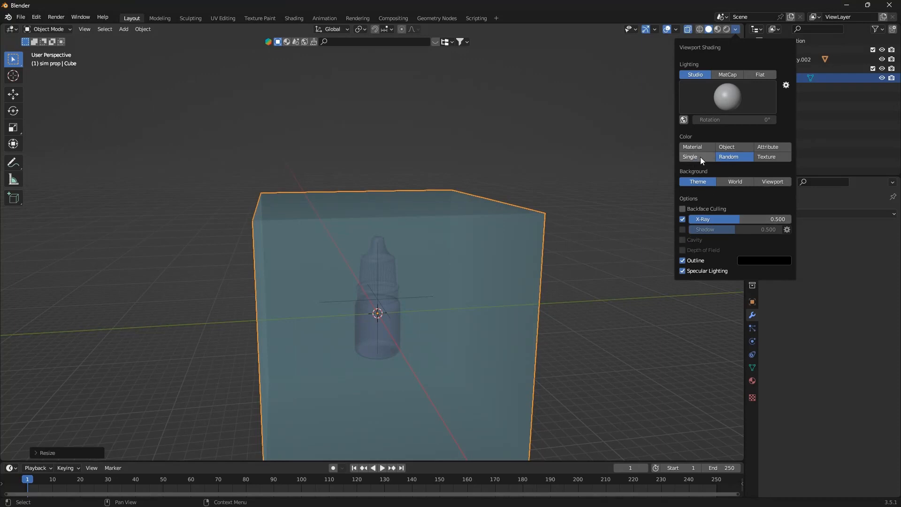
pyautogui.click(739, 29)
pyautogui.click(687, 30)
pyautogui.click(687, 29)
pyautogui.moveTo(276, 181); pyautogui.dragTo(347, 198, button='middle')
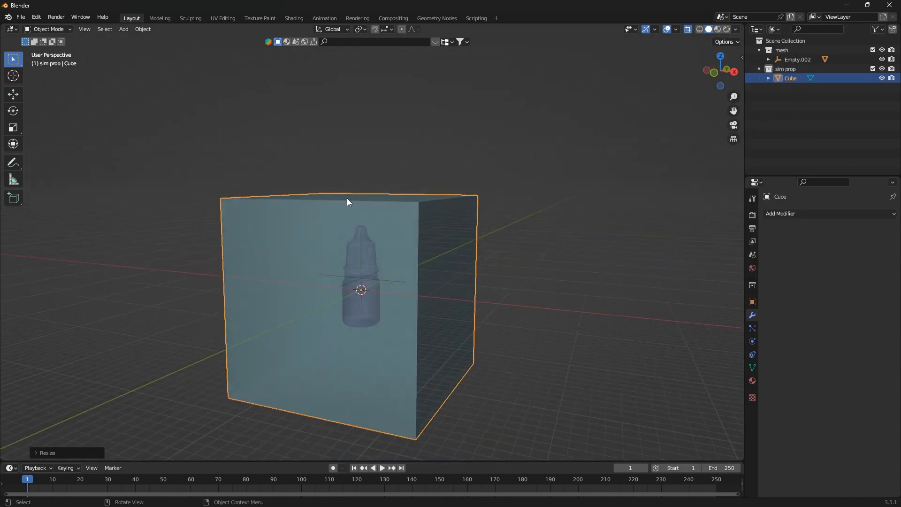
# - In front orthographic view, scale the cube up uniformly by about 2.25 to leave more room around the bottle
pyautogui.press('KP_1')
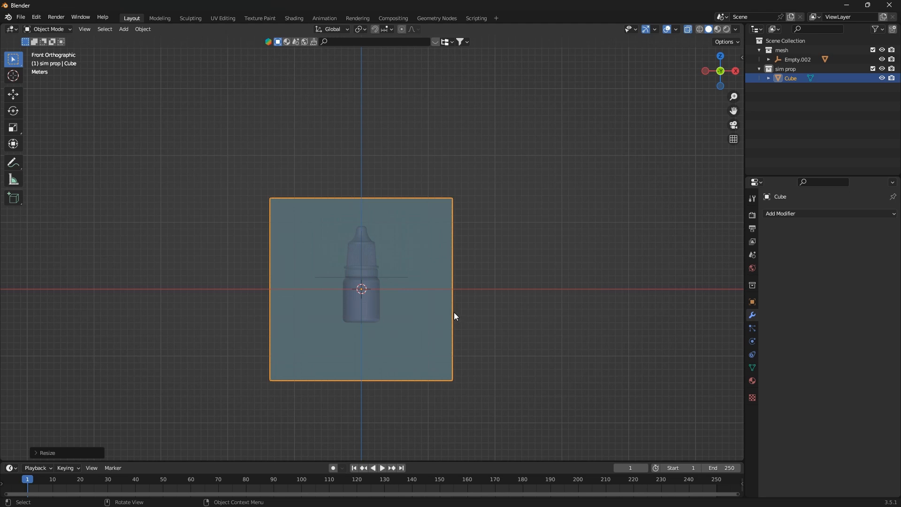
pyautogui.press('s')
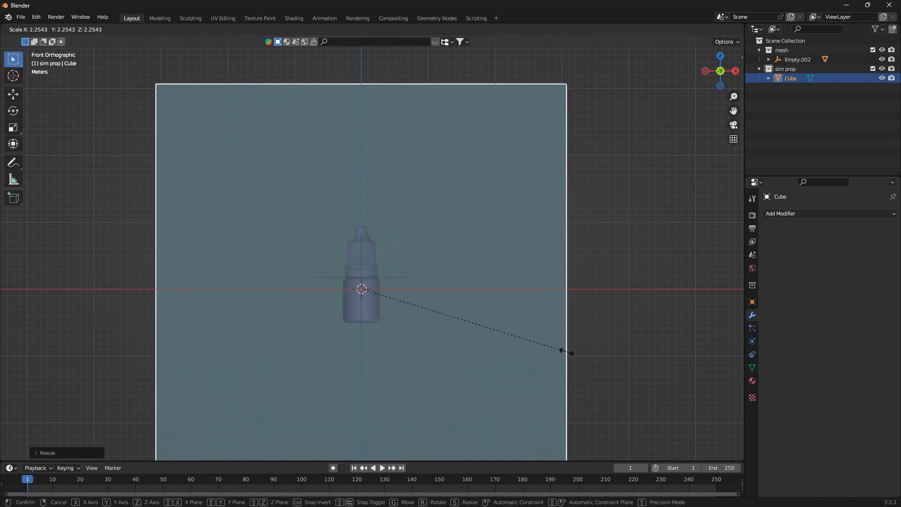
pyautogui.click(567, 352)
pyautogui.moveTo(460, 282); pyautogui.dragTo(387, 216, button='middle')
pyautogui.scroll(-2, 387, 216)
pyautogui.moveTo(444, 262); pyautogui.dragTo(424, 286, button='middle')
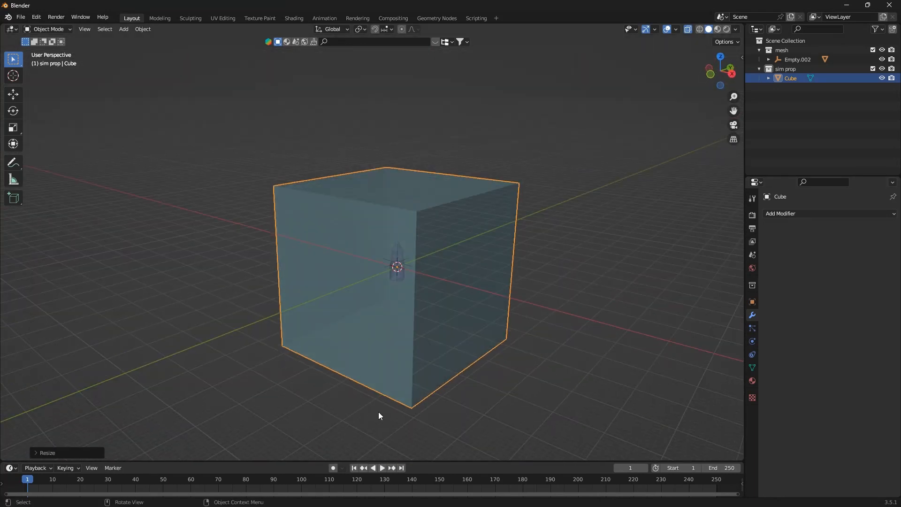
# - Add Fluid physics to the cube with type Domain and domain type Liquid
pyautogui.click(754, 327)
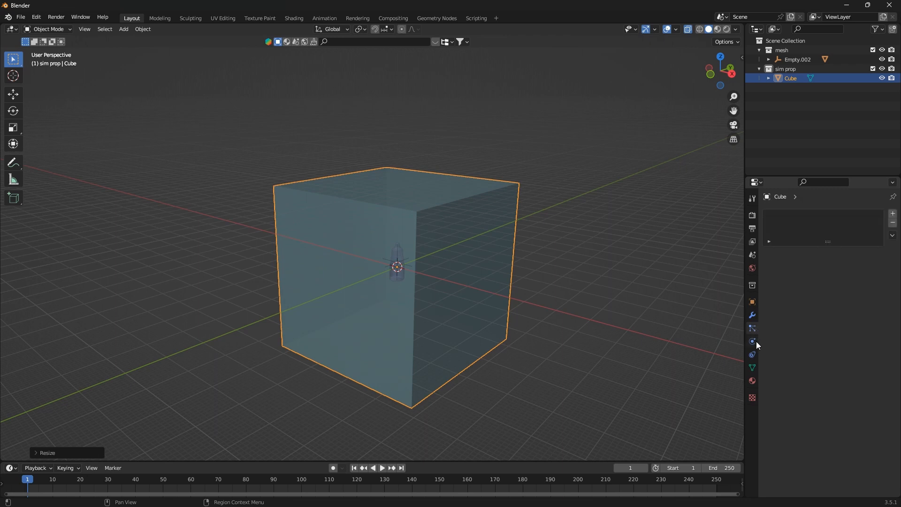
pyautogui.click(754, 341)
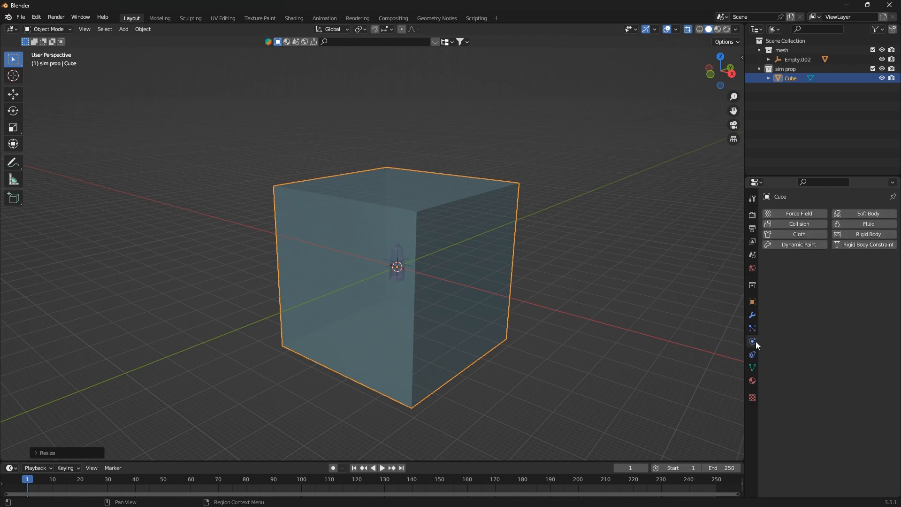
pyautogui.click(878, 222)
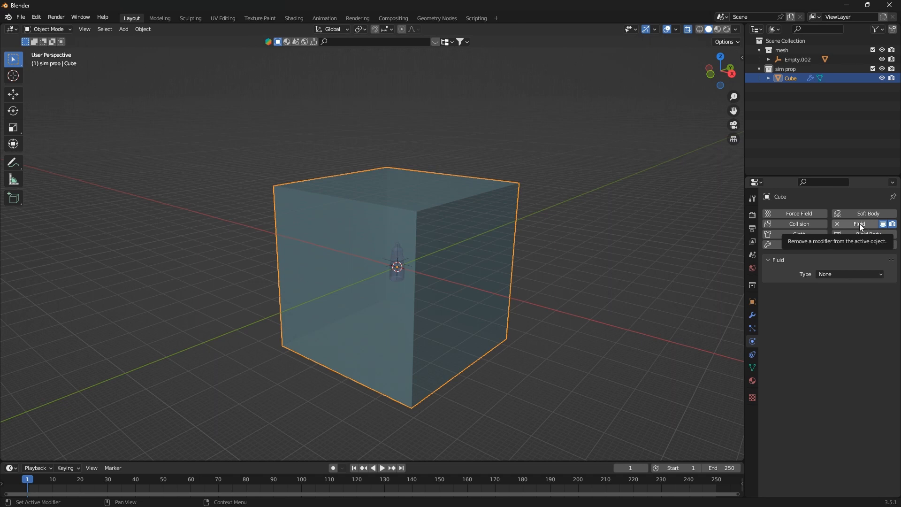
pyautogui.click(846, 274)
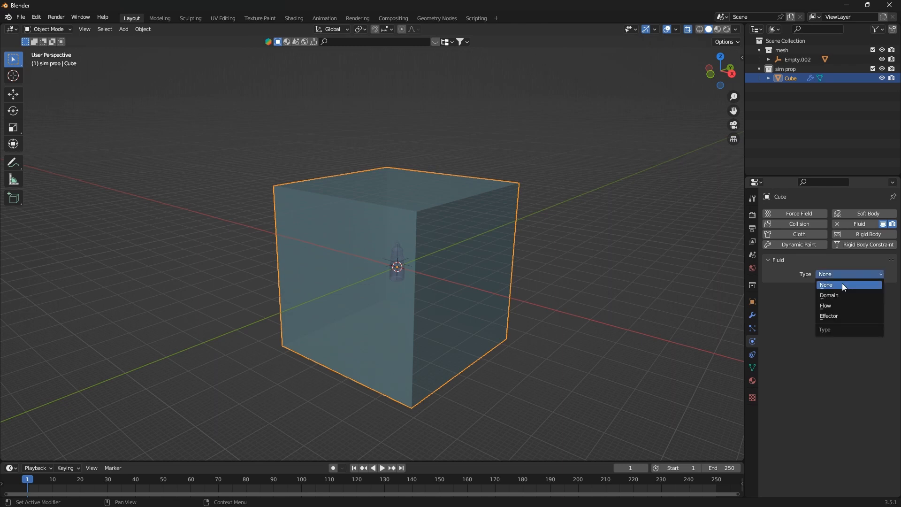
pyautogui.click(838, 296)
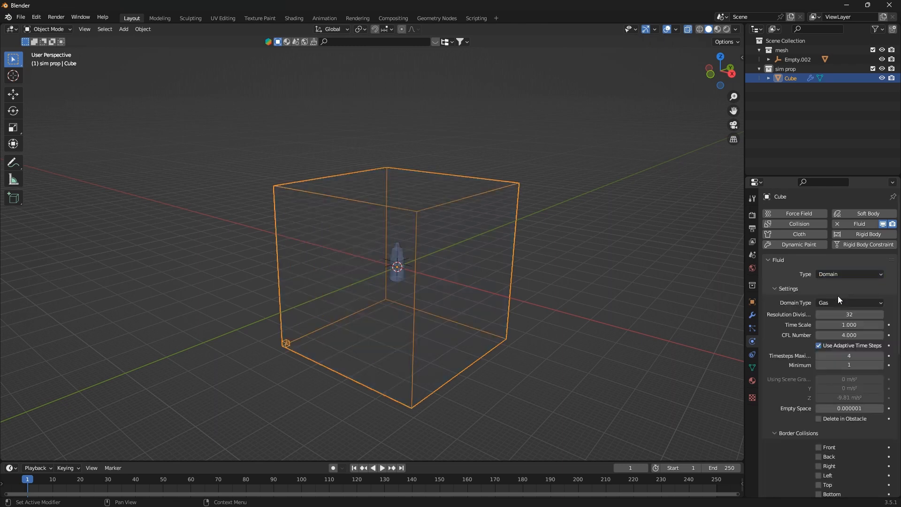
pyautogui.click(843, 303)
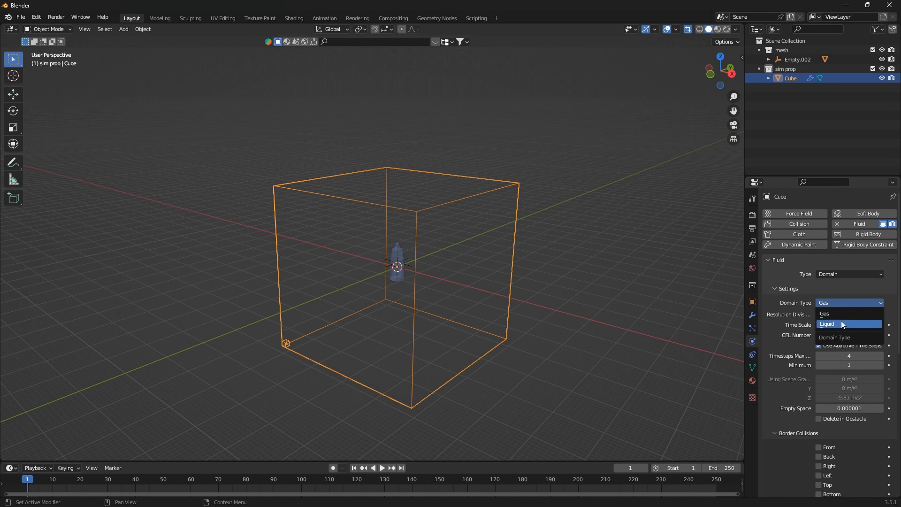
pyautogui.click(841, 322)
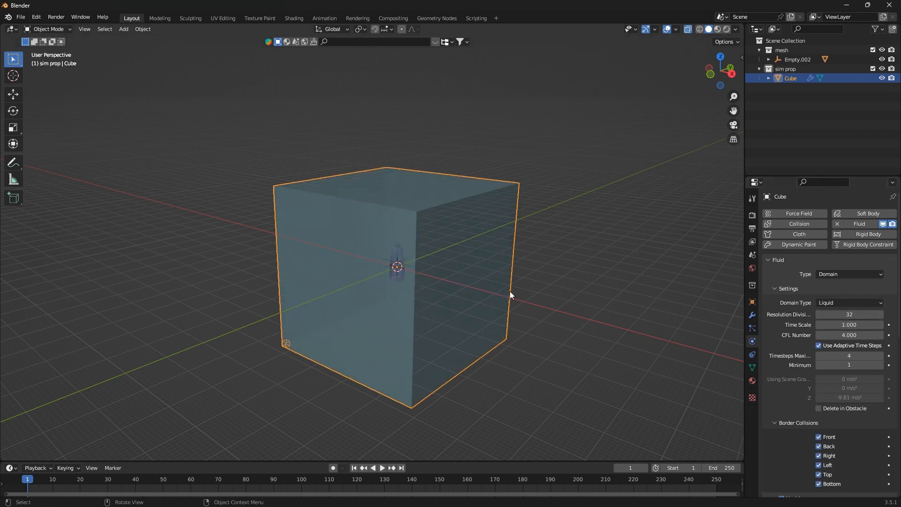
# - Disable the liquid domain's border collisions on the Front, Back, Right, Left, Top and Bottom sides
pyautogui.scroll(-5, 807, 349)
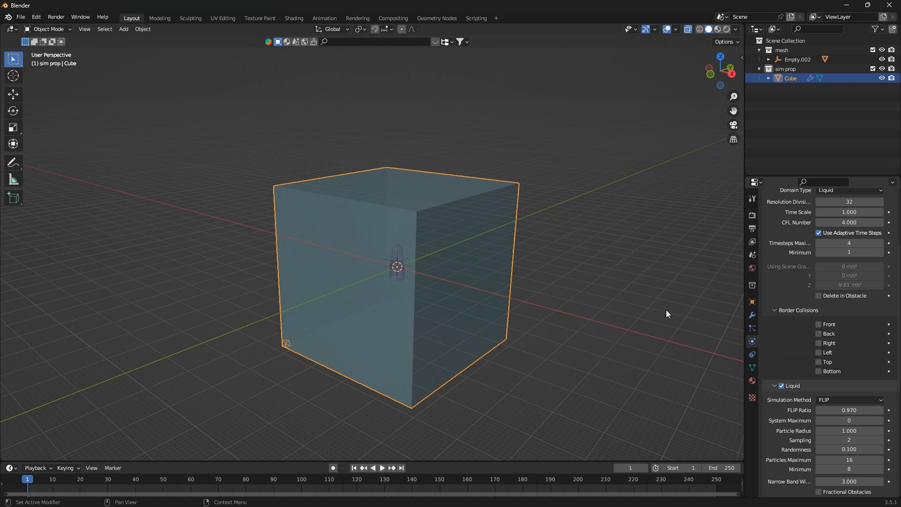
pyautogui.moveTo(485, 296); pyautogui.dragTo(517, 285, button='middle')
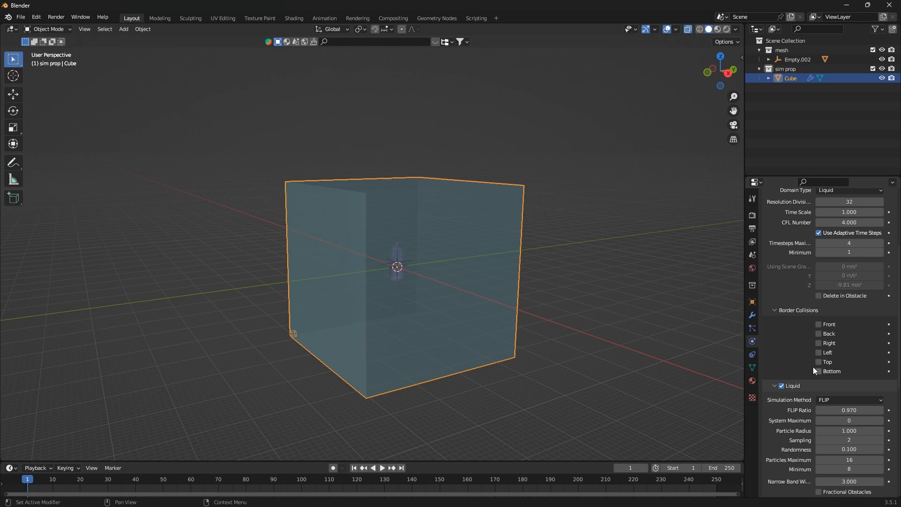
pyautogui.moveTo(452, 263); pyautogui.dragTo(461, 244, button='middle')
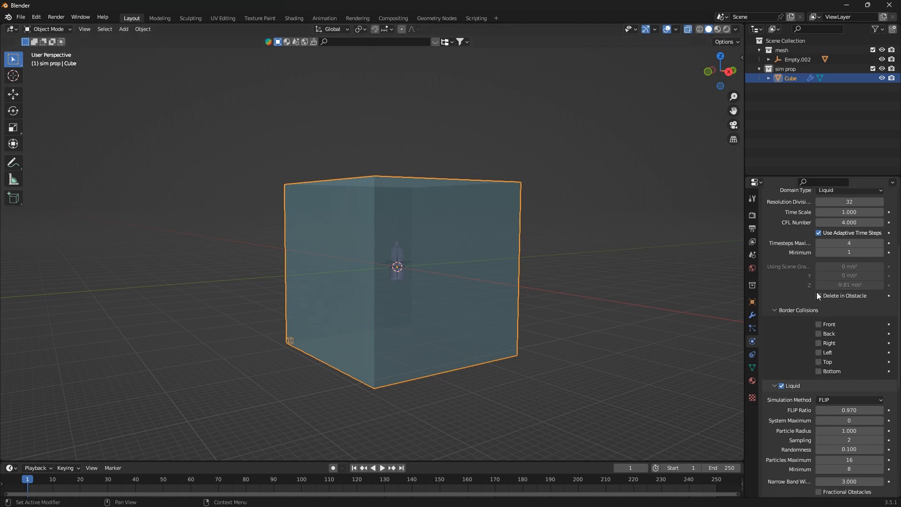
pyautogui.moveTo(501, 267); pyautogui.dragTo(500, 292, button='middle')
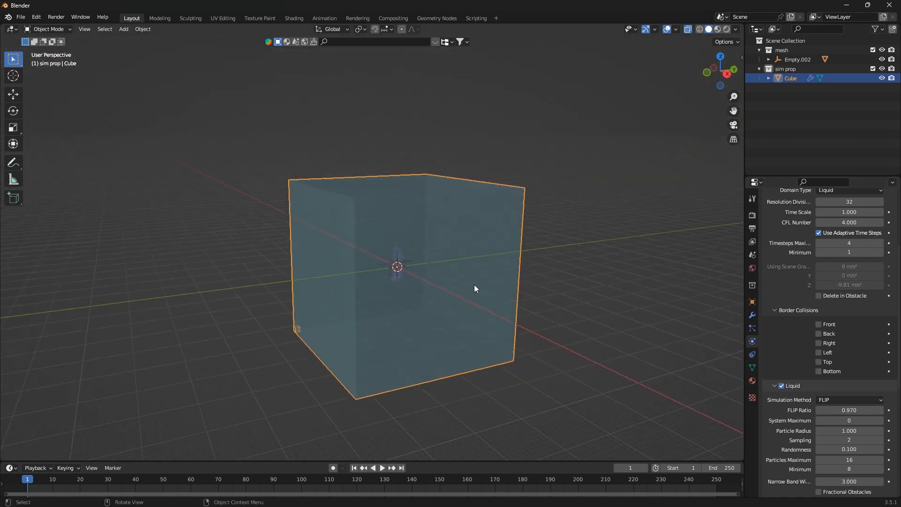
# - Set the domain cube's viewport display to Bounds and turn off X-ray in the viewport
pyautogui.click(753, 302)
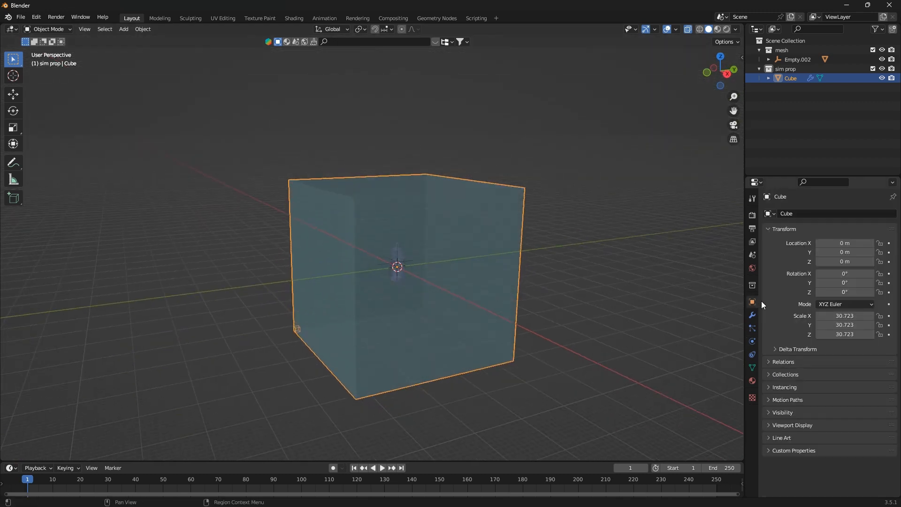
pyautogui.click(772, 412)
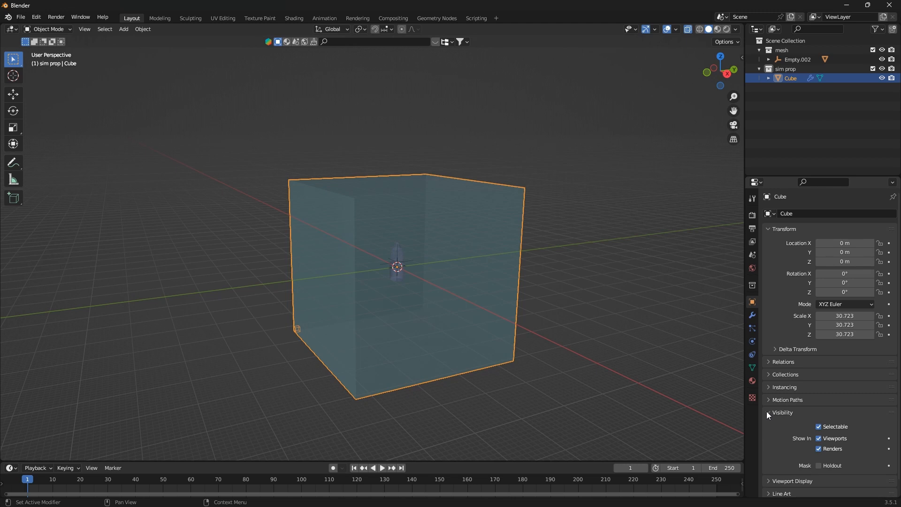
pyautogui.click(767, 411)
pyautogui.click(769, 425)
pyautogui.scroll(-4, 769, 423)
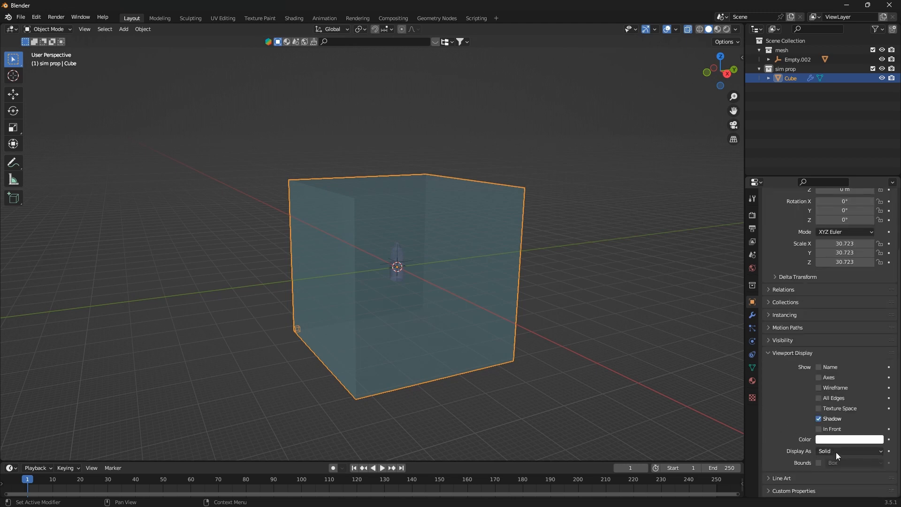
pyautogui.click(835, 452)
pyautogui.click(836, 441)
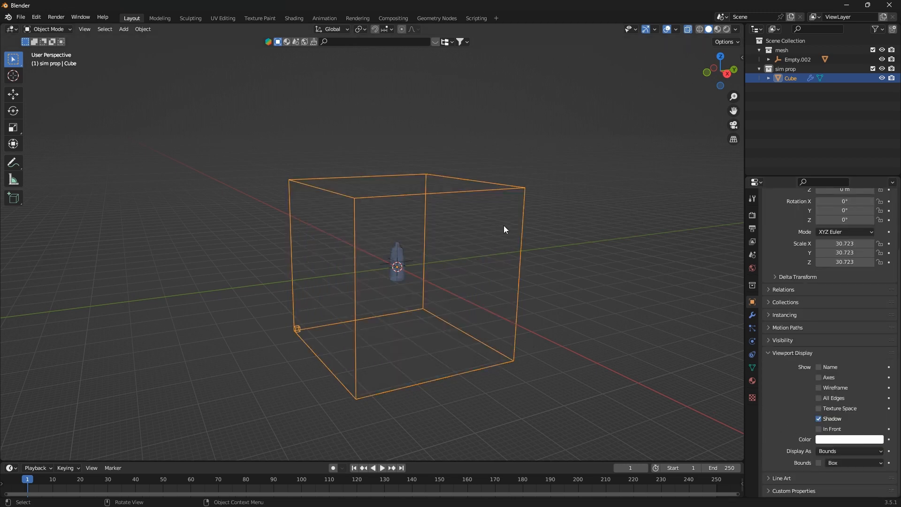
pyautogui.scroll(6, 435, 296)
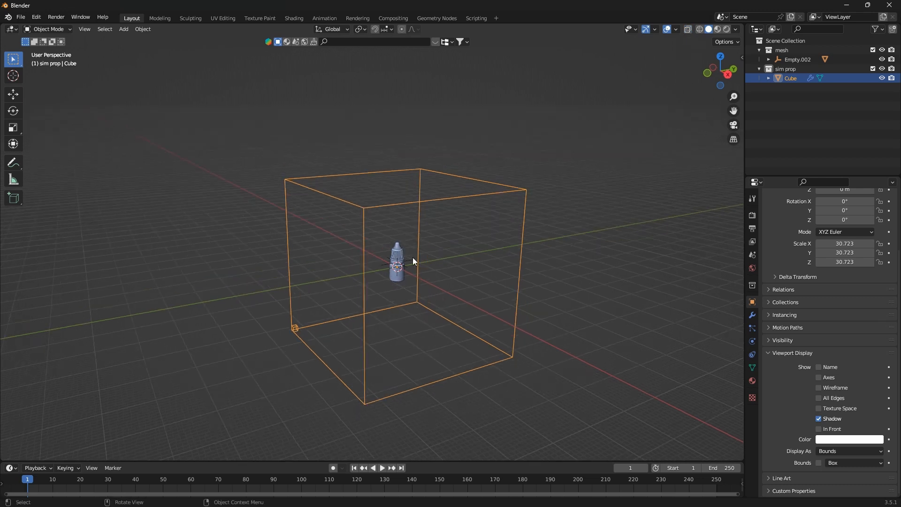
# - Rename the cube to "domain"
pyautogui.doubleClick(790, 79)
pyautogui.write('domain')
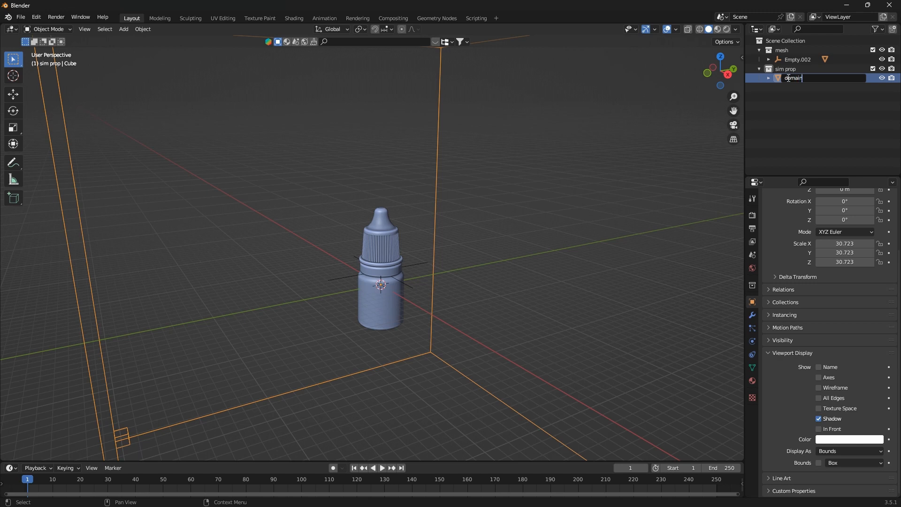
pyautogui.press('Return')
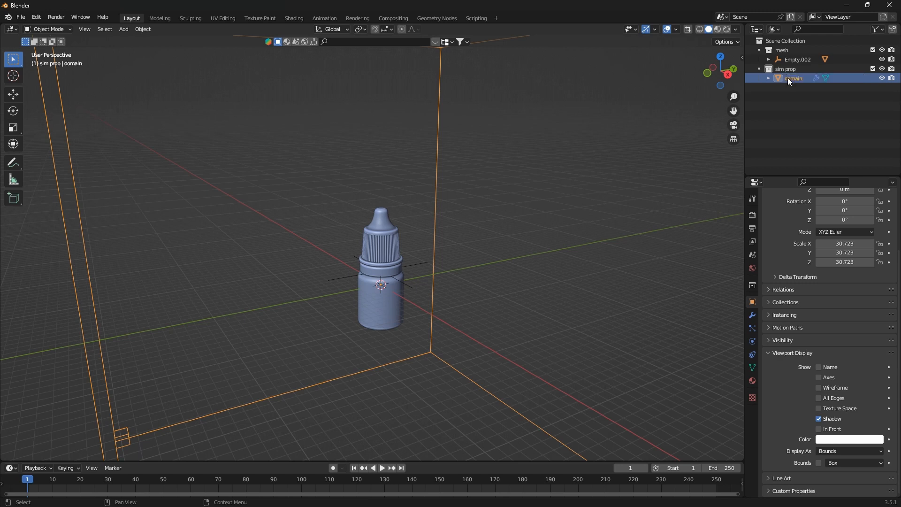
# - Add a circle mesh with 8 vertices to the "sim prop" collection
pyautogui.click(790, 69)
pyautogui.hotkey('shift', 'a')
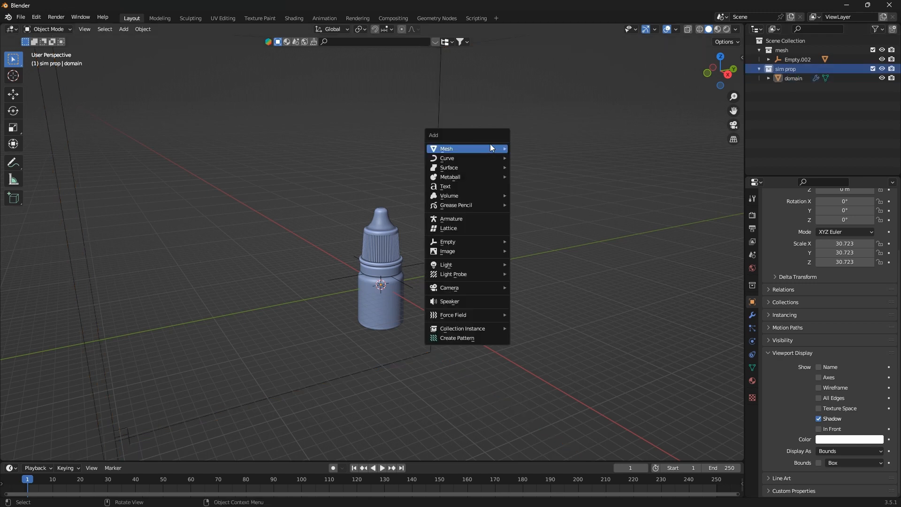
pyautogui.moveTo(490, 145)
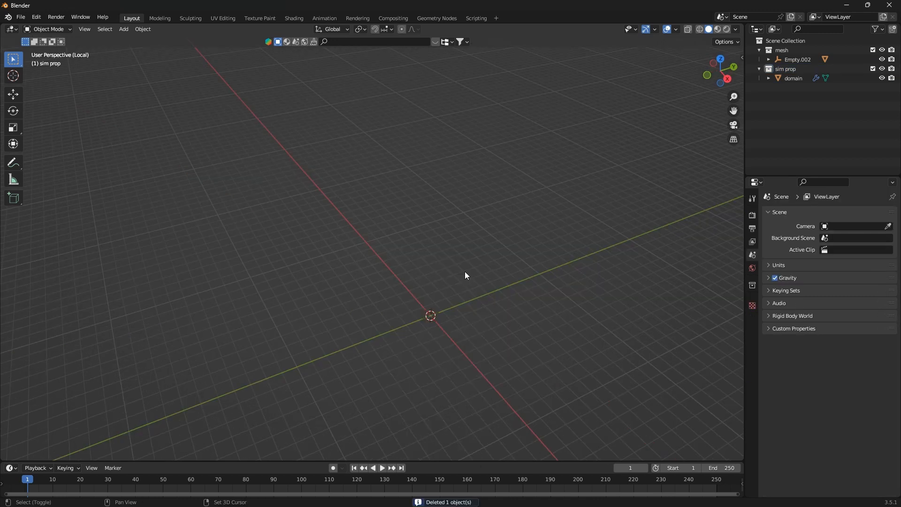
pyautogui.hotkey('shift', 'a')
pyautogui.moveTo(465, 272)
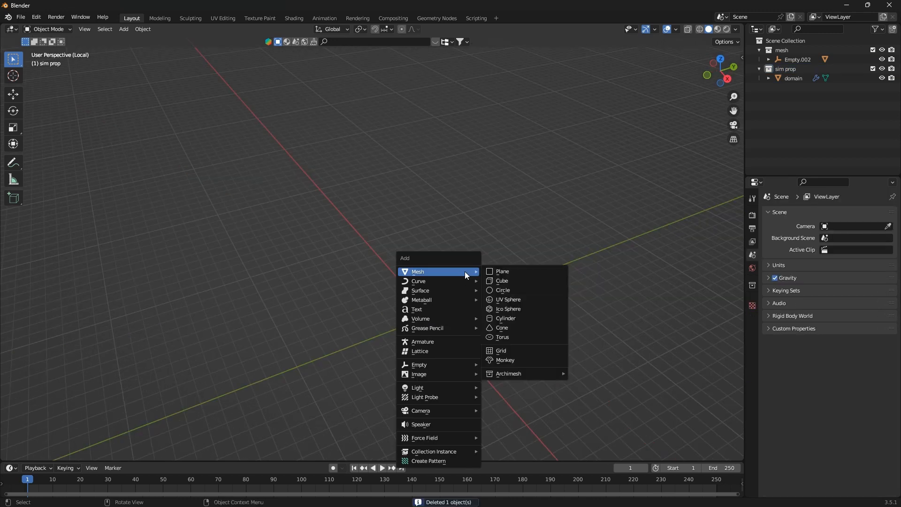
pyautogui.click(519, 290)
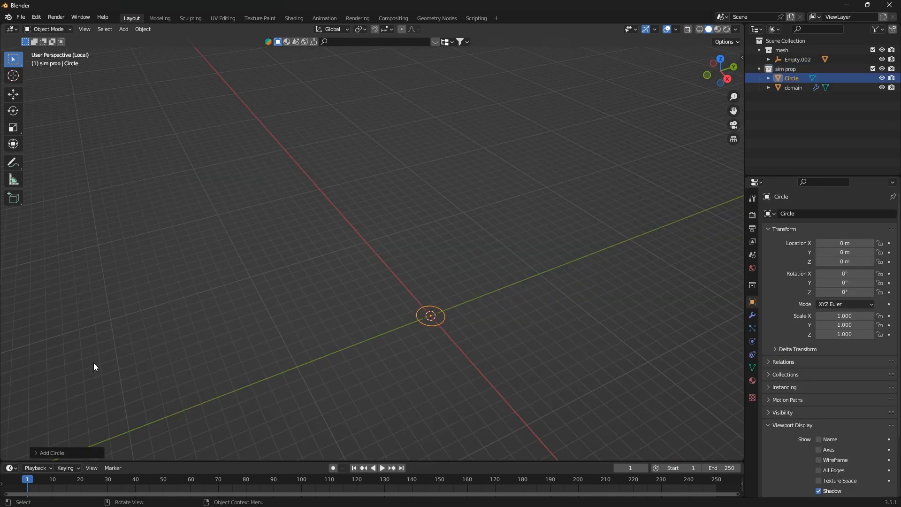
pyautogui.click(39, 452)
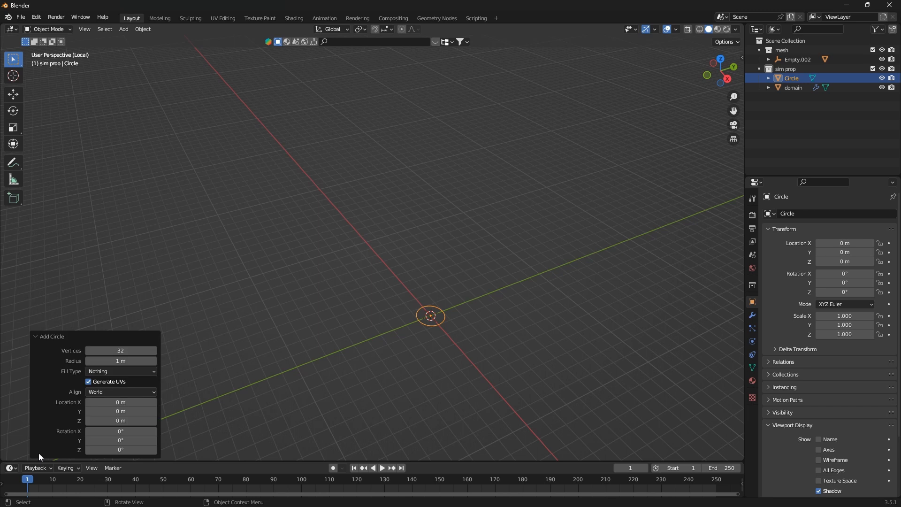
pyautogui.click(127, 351)
pyautogui.write('8')
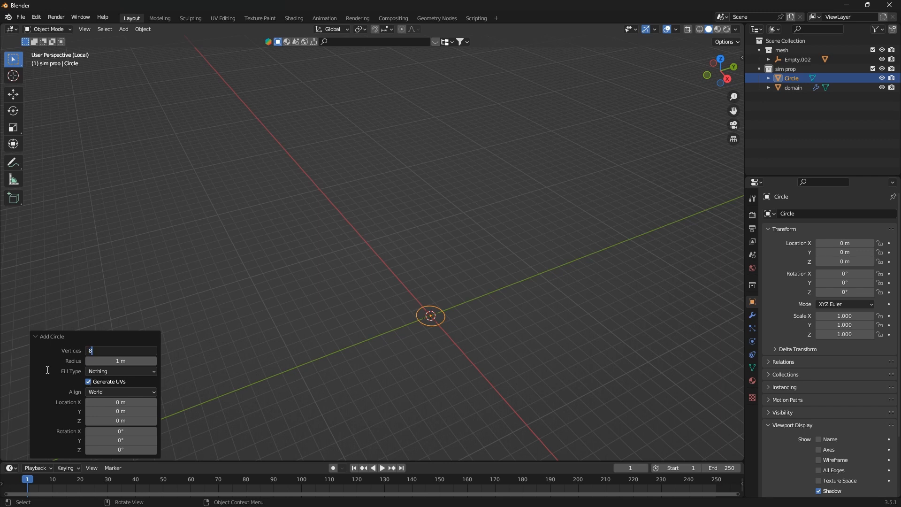
pyautogui.press('Return')
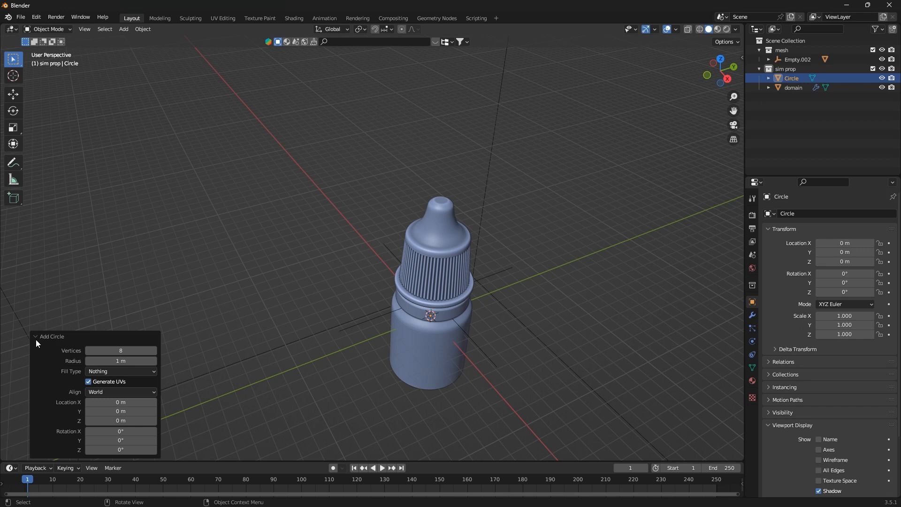
# - Set the new circle's fill type to N-Gon
pyautogui.click(114, 370)
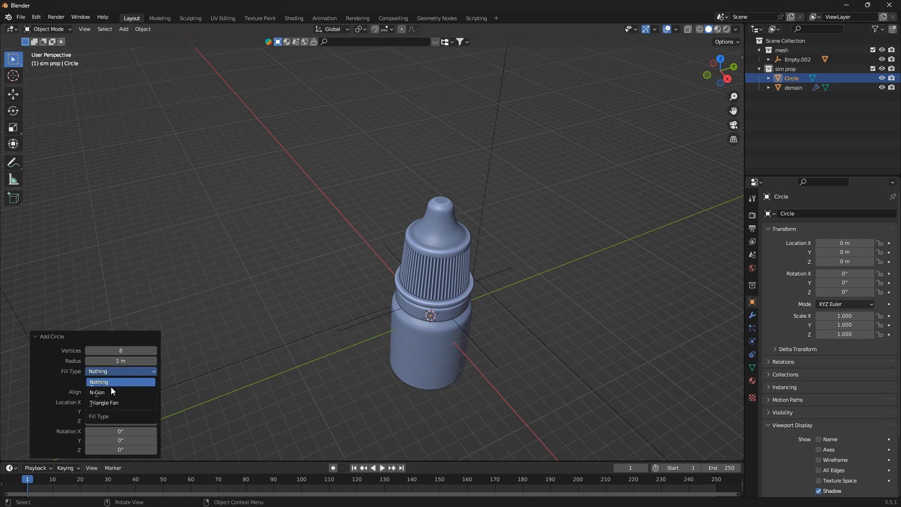
pyautogui.click(110, 390)
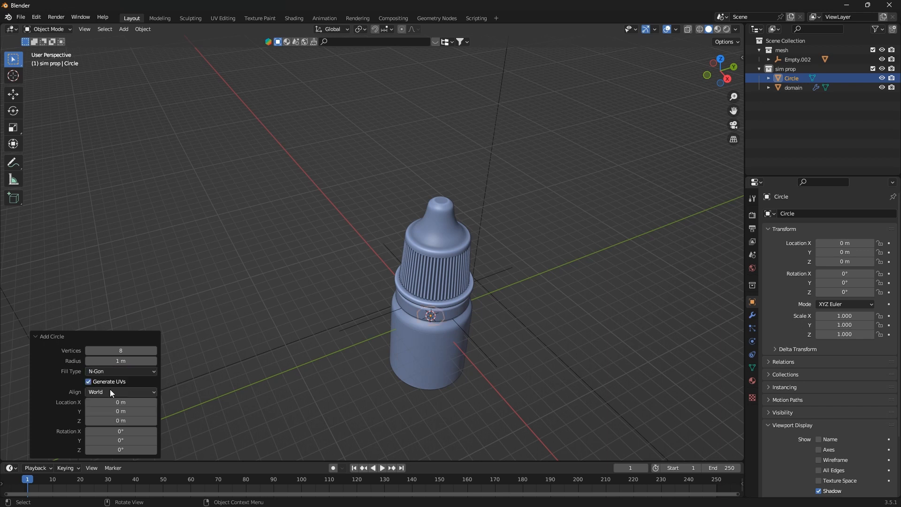
pyautogui.click(38, 334)
# - Move the circle along the Y axis to about 6.71 m, beside the bottle
pyautogui.press('g')
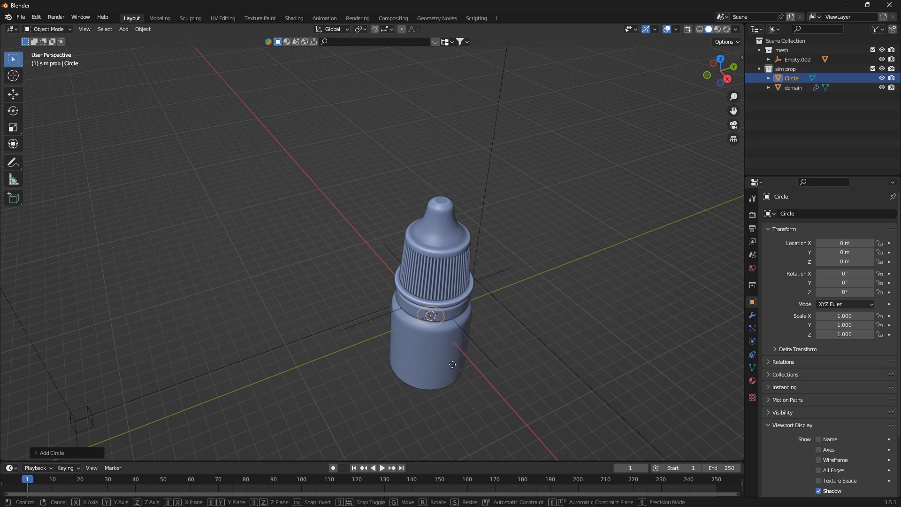
pyautogui.press('y')
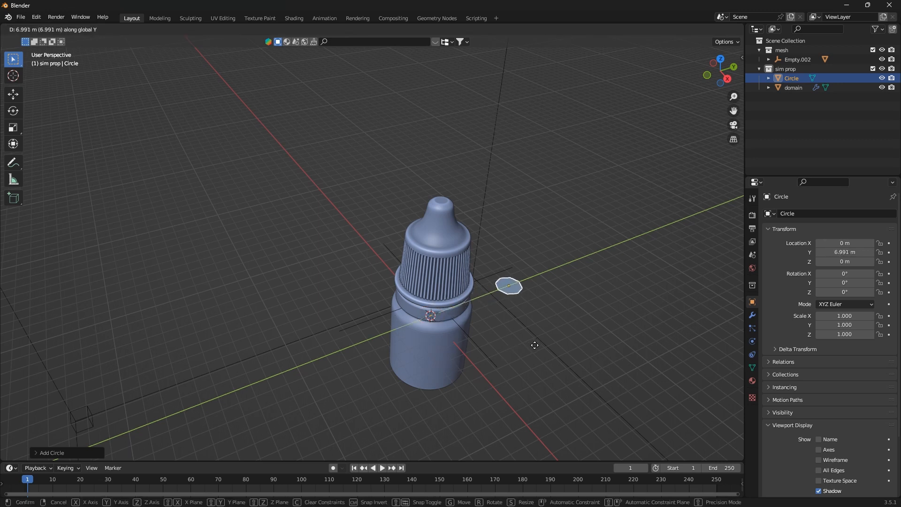
pyautogui.click(532, 347)
pyautogui.press('r')
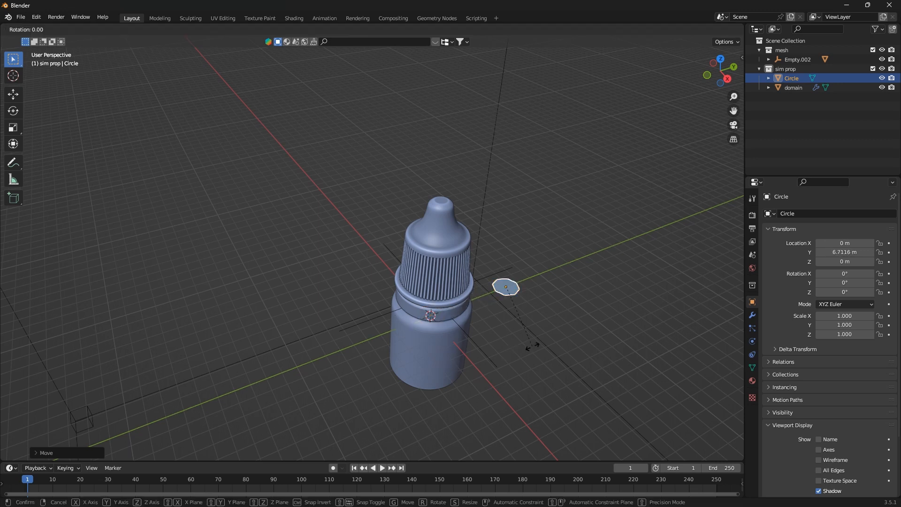
pyautogui.press('x')
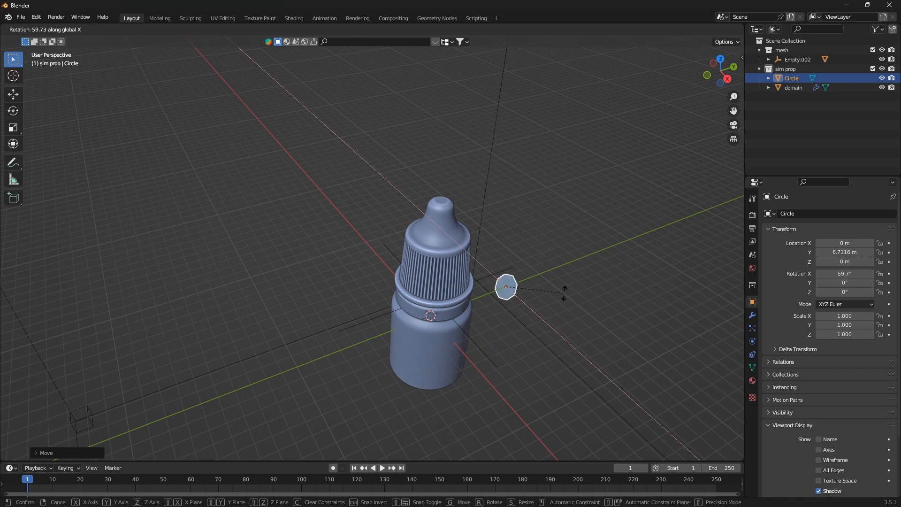
pyautogui.rightClick(563, 302)
# - Turn on the Face Orientation overlay and inspect the circle's face from above and below
pyautogui.moveTo(562, 297); pyautogui.dragTo(522, 304, button='middle')
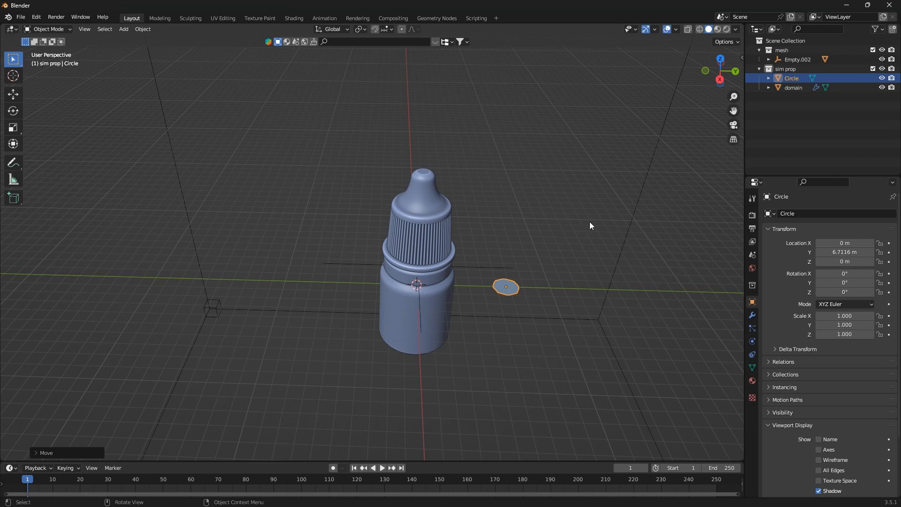
pyautogui.click(735, 30)
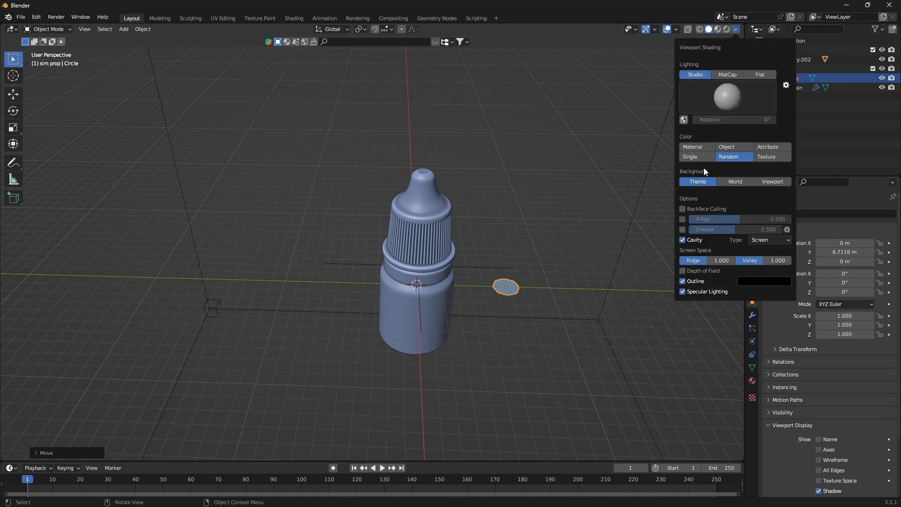
pyautogui.click(677, 30)
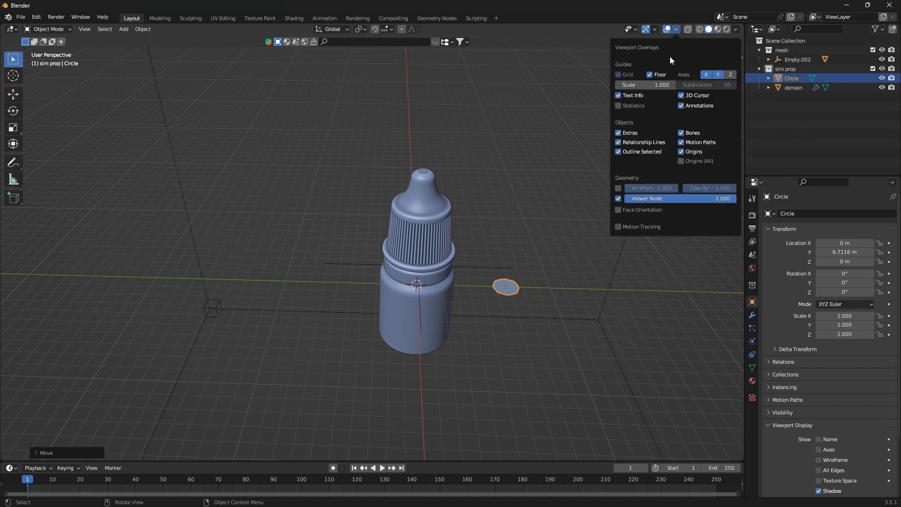
pyautogui.click(621, 210)
pyautogui.scroll(5, 544, 311)
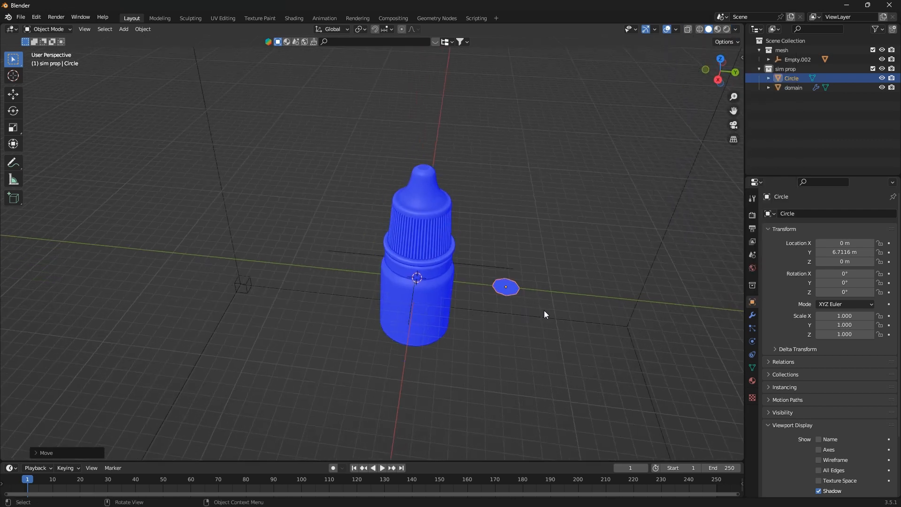
pyautogui.scroll(5, 510, 295)
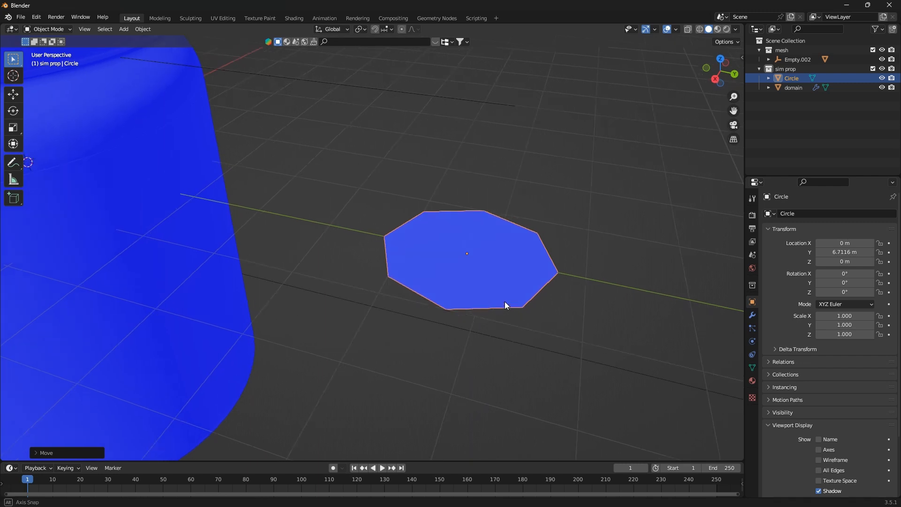
pyautogui.moveTo(505, 302); pyautogui.dragTo(491, 184, button='middle')
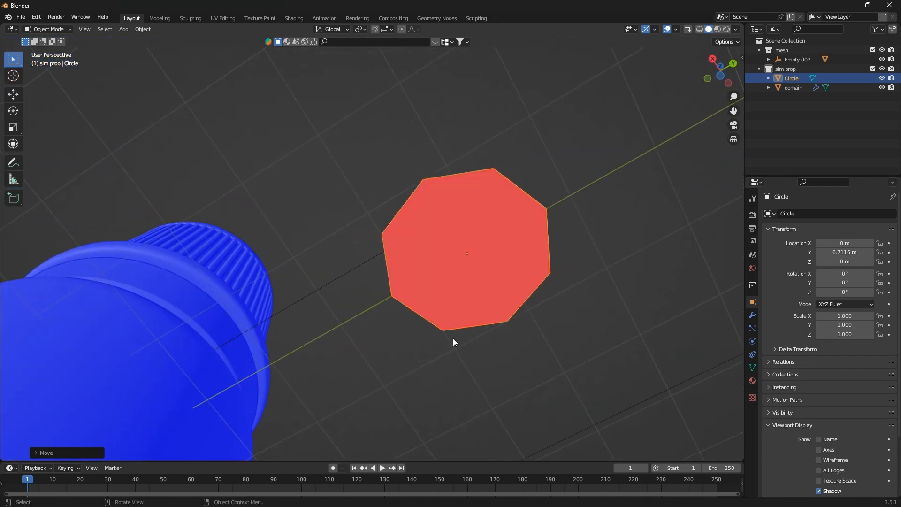
pyautogui.moveTo(477, 261); pyautogui.dragTo(493, 373, button='middle')
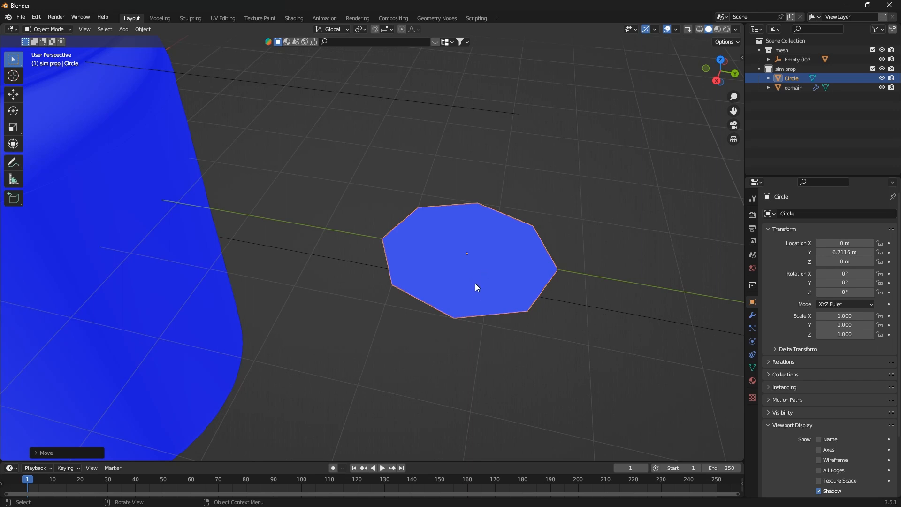
pyautogui.moveTo(484, 270); pyautogui.dragTo(497, 247, button='middle')
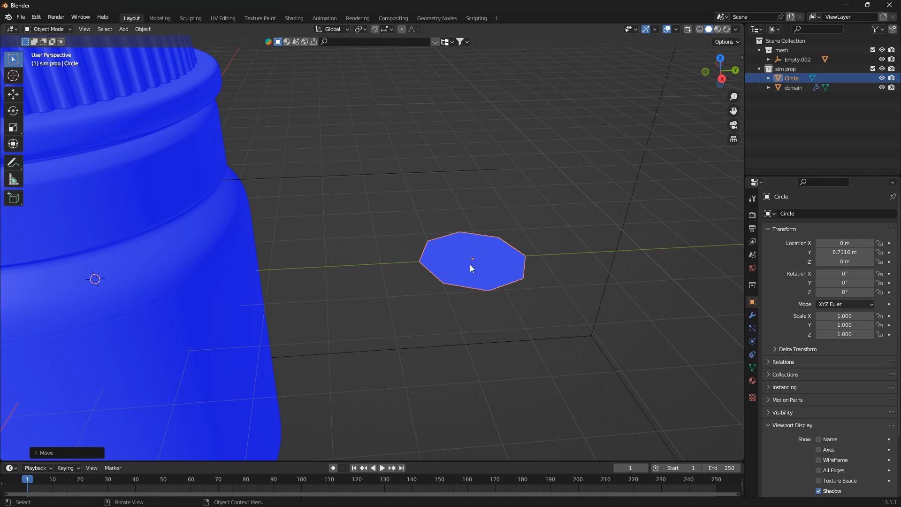
pyautogui.moveTo(497, 278); pyautogui.dragTo(459, 264, button='middle')
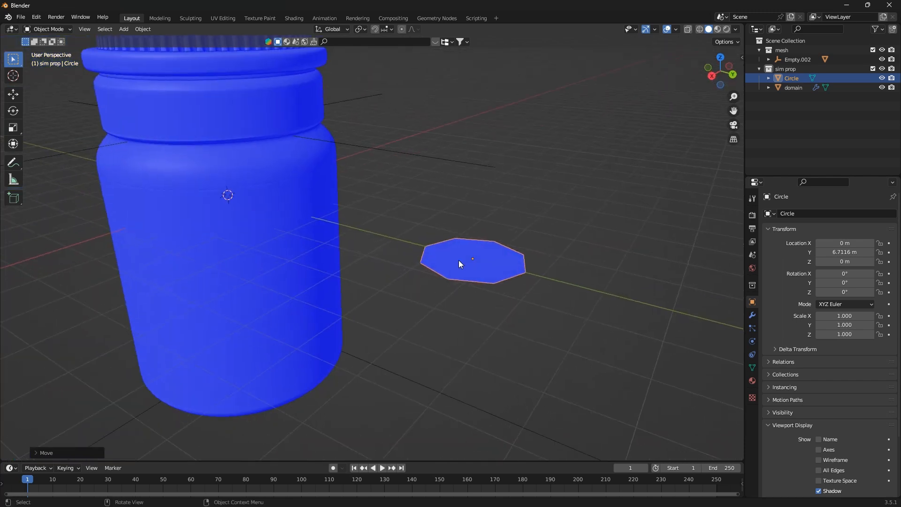
# - Rotate the circle about 55.5° around the X axis so its face tilts toward the bottle
pyautogui.click(497, 259)
pyautogui.press('r')
pyautogui.press('x')
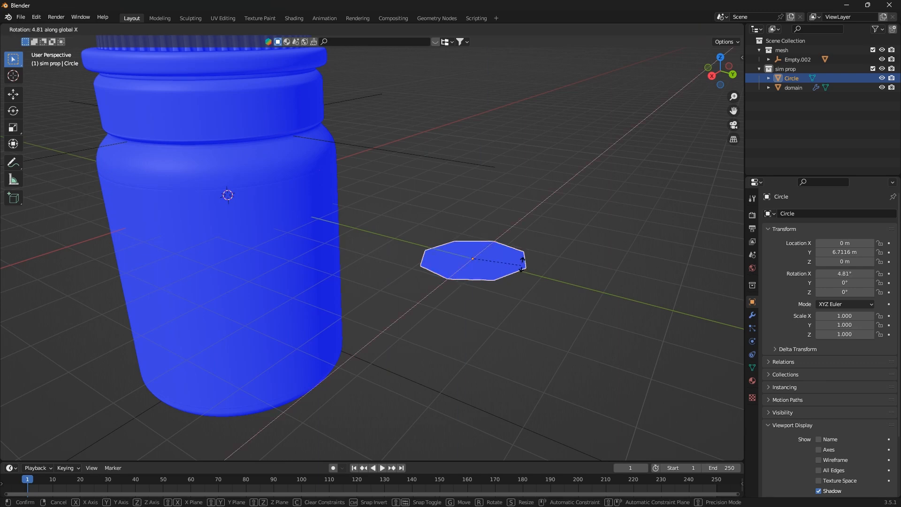
pyautogui.click(503, 230)
pyautogui.moveTo(503, 230); pyautogui.dragTo(542, 256, button='middle')
pyautogui.scroll(-3, 574, 265)
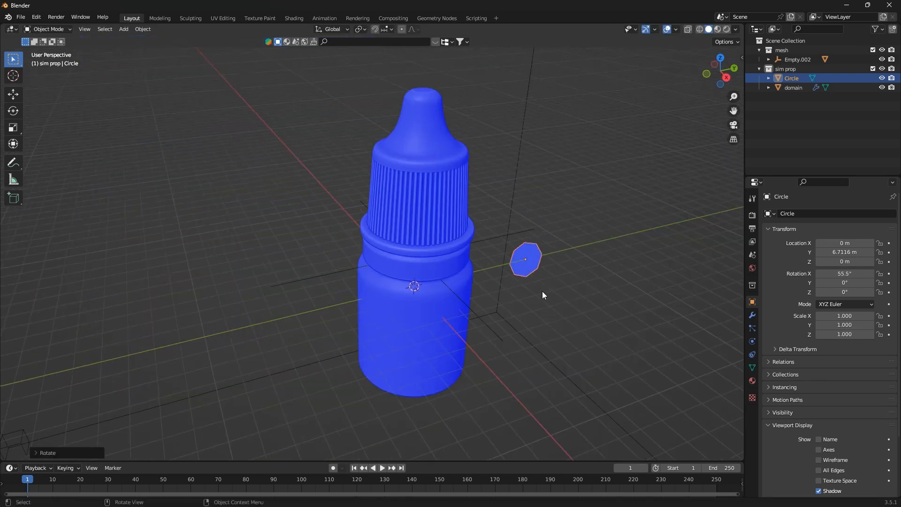
# - Check the tilted circle against the bottle and scale it up uniformly to about 1.505
pyautogui.moveTo(543, 291); pyautogui.dragTo(530, 272, button='middle')
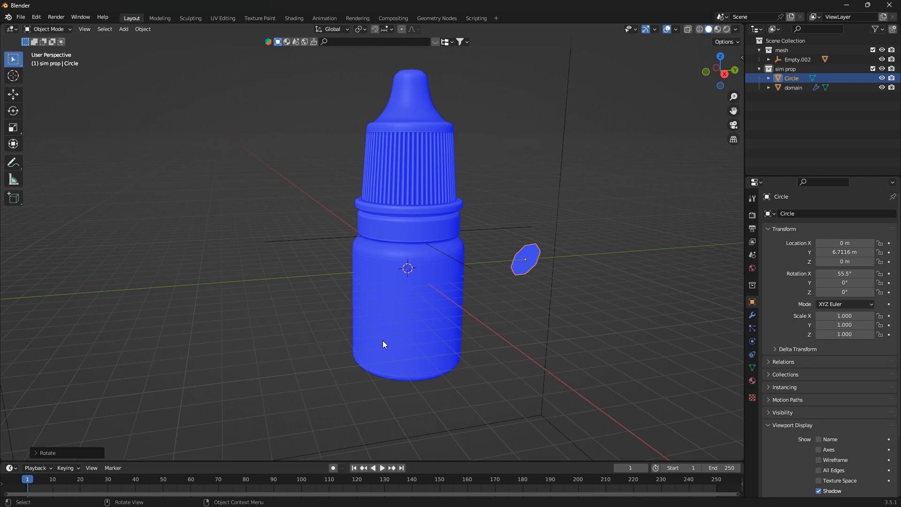
pyautogui.scroll(4, 543, 280)
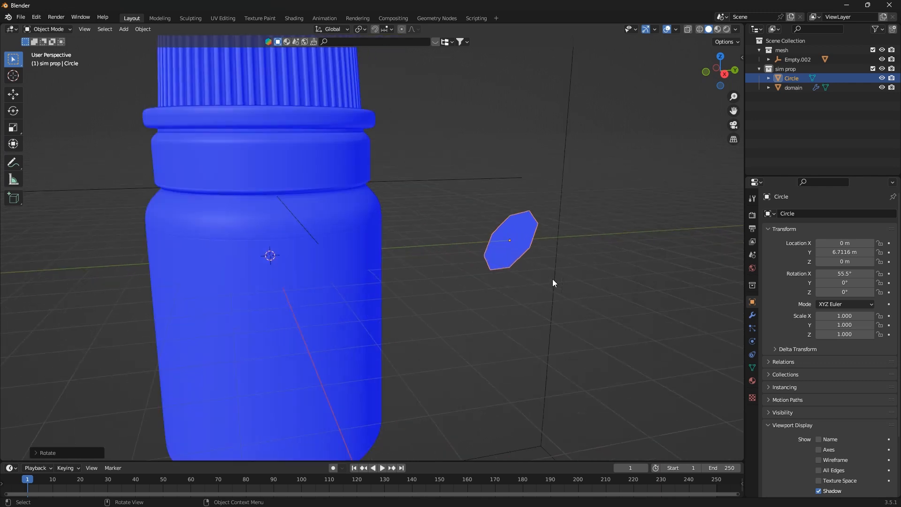
pyautogui.moveTo(541, 282); pyautogui.dragTo(520, 292, button='middle')
pyautogui.press('KP_3')
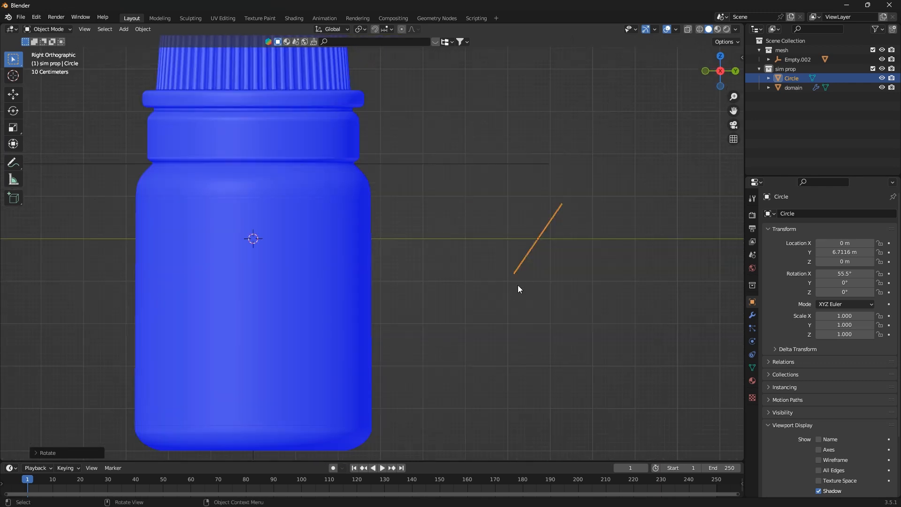
pyautogui.scroll(-5, 518, 285)
pyautogui.moveTo(482, 270)
pyautogui.mouseDown(button='middle')
pyautogui.moveTo(509, 297)
pyautogui.moveTo(485, 286)
pyautogui.mouseUp(button='middle')
pyautogui.scroll(3, 502, 261)
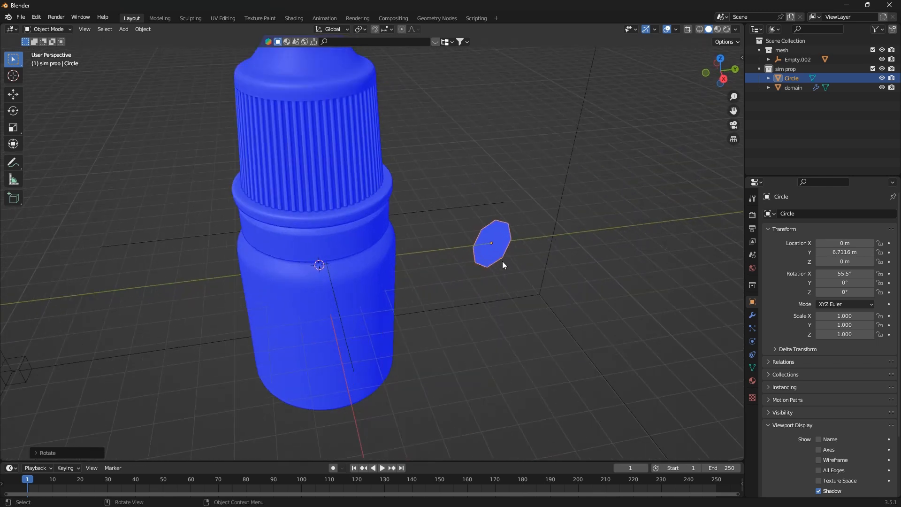
pyautogui.press('s')
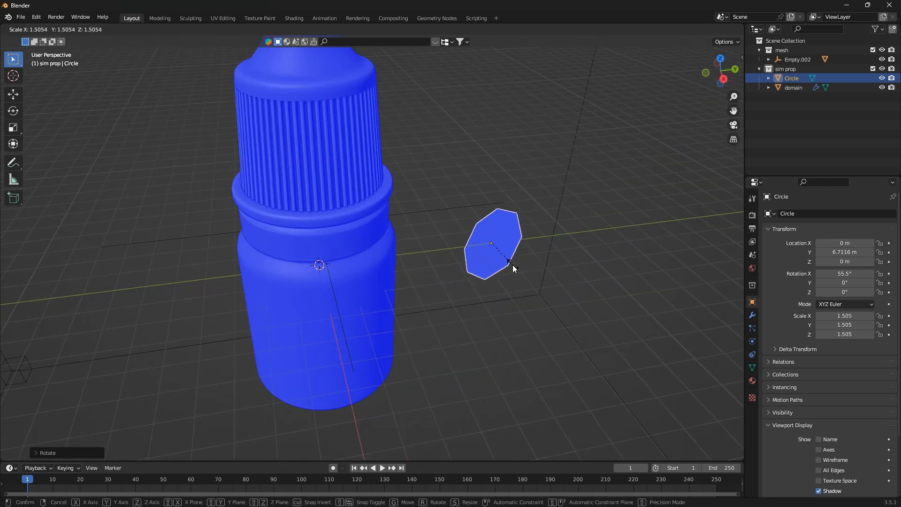
pyautogui.click(513, 268)
# - In the right orthographic view, move the circle just below the bottle's base, to about Y 2.67 m and Z -6.82 m
pyautogui.press('KP_3')
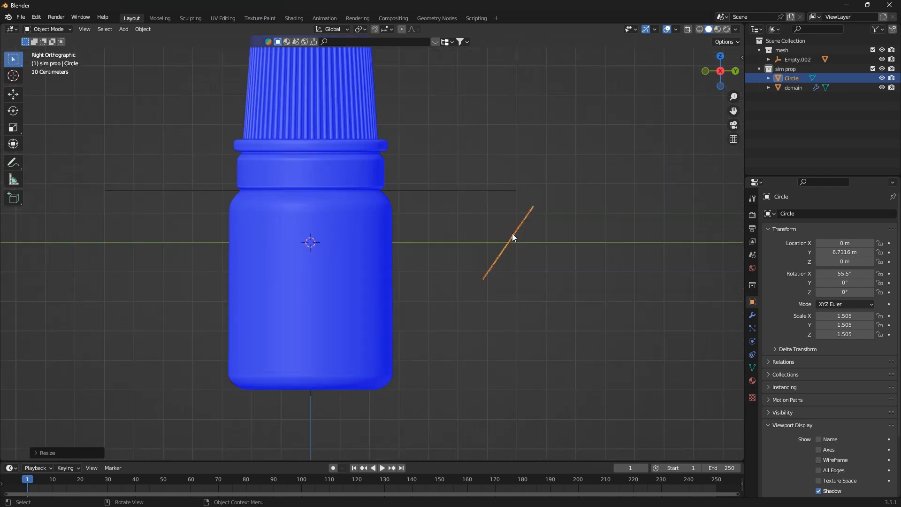
pyautogui.scroll(-4, 520, 239)
pyautogui.press('g')
pyautogui.click(479, 316)
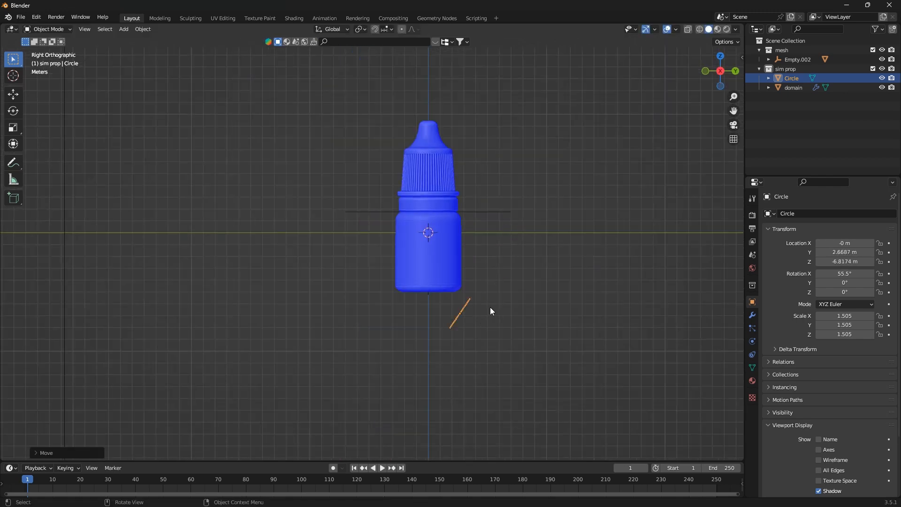
# - Flatten the circle's tilt to about 20.4° on X and lower it to about Y 2.51 m, Z -8.01 m
pyautogui.press('r')
pyautogui.click(507, 346)
pyautogui.press('g')
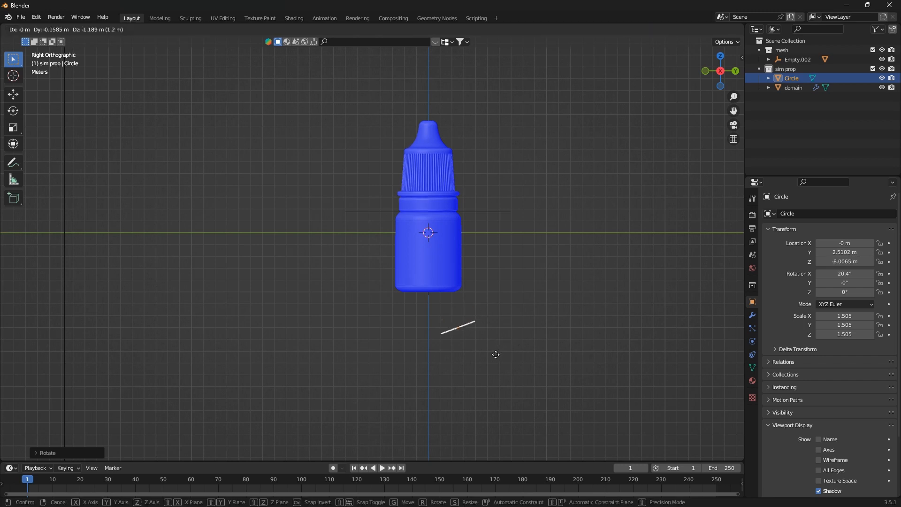
pyautogui.click(471, 350)
# - Add fluid physics to the circle beneath the bottle and set its fluid type to Flow
pyautogui.moveTo(476, 351)
pyautogui.mouseDown(button='middle')
pyautogui.moveTo(517, 369)
pyautogui.moveTo(468, 338)
pyautogui.mouseUp(button='middle')
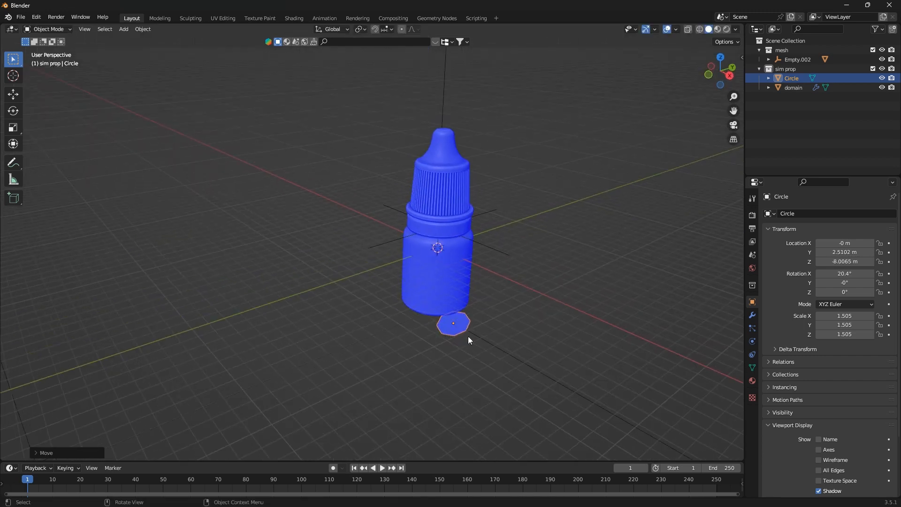
pyautogui.scroll(5, 441, 325)
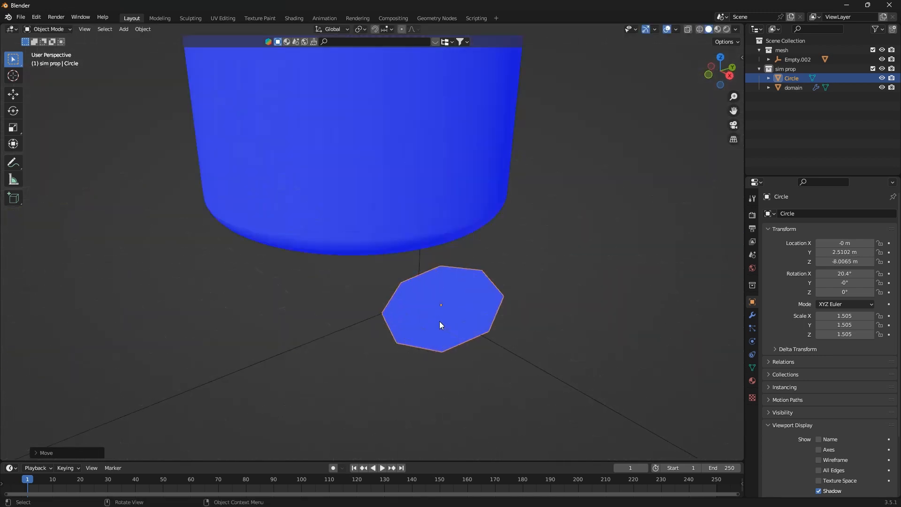
pyautogui.click(751, 342)
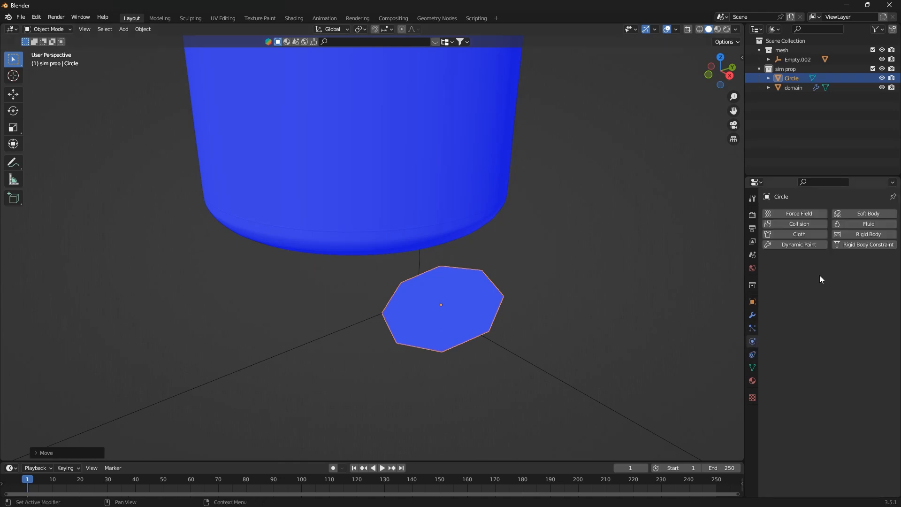
pyautogui.click(866, 224)
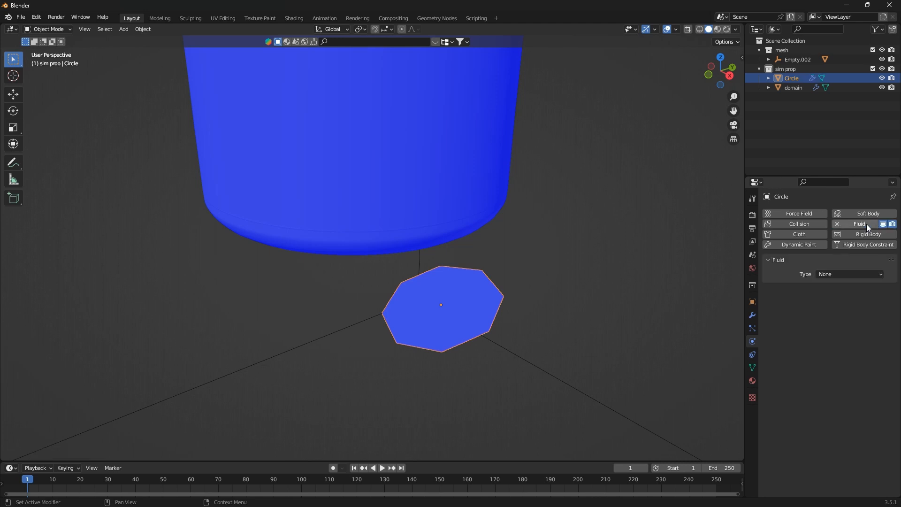
pyautogui.click(847, 274)
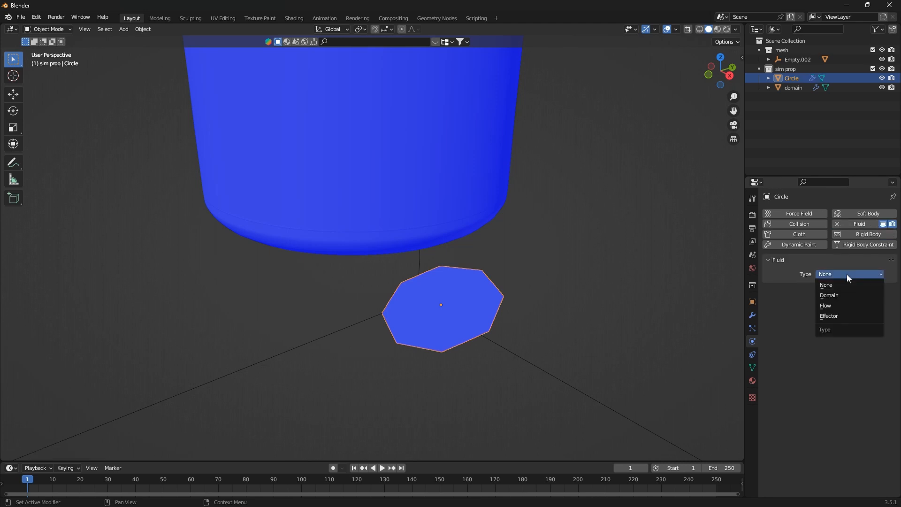
pyautogui.click(840, 308)
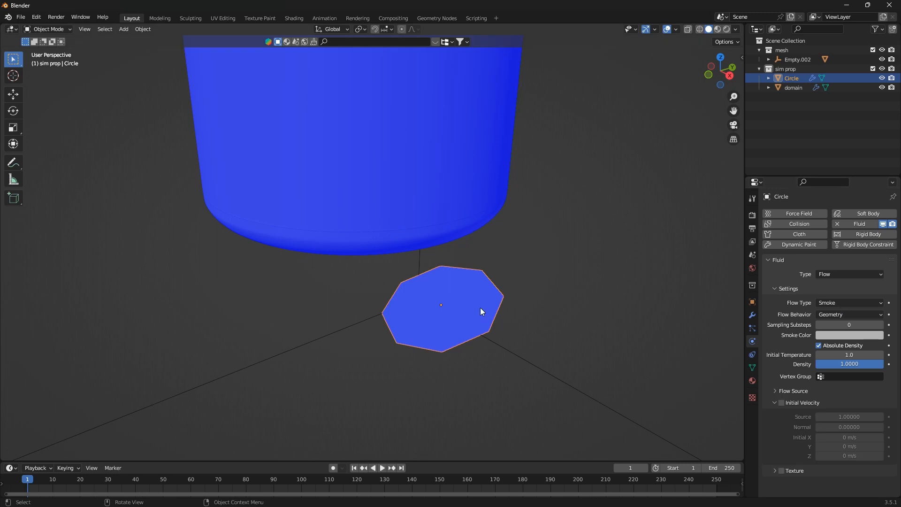
# - Inspect the tilted circle up close and set its flow type to Liquid
pyautogui.moveTo(488, 339); pyautogui.dragTo(455, 305, button='middle')
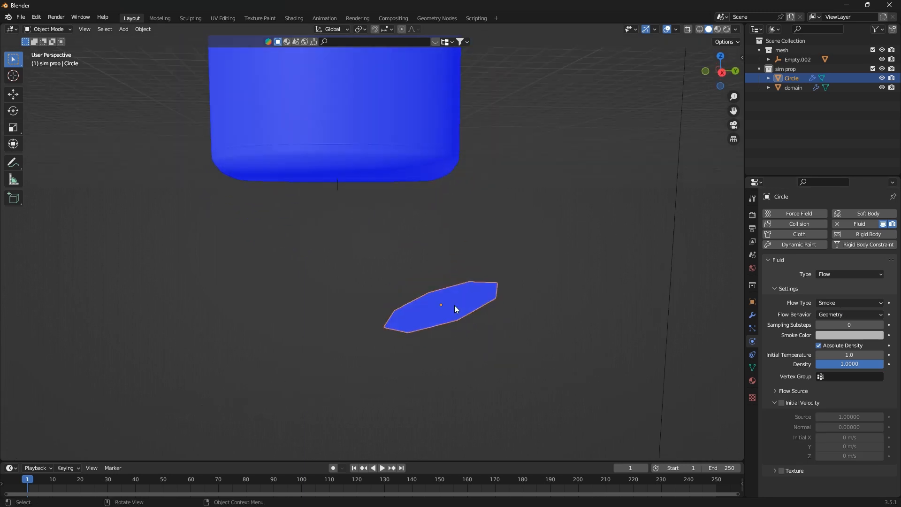
pyautogui.click(478, 300)
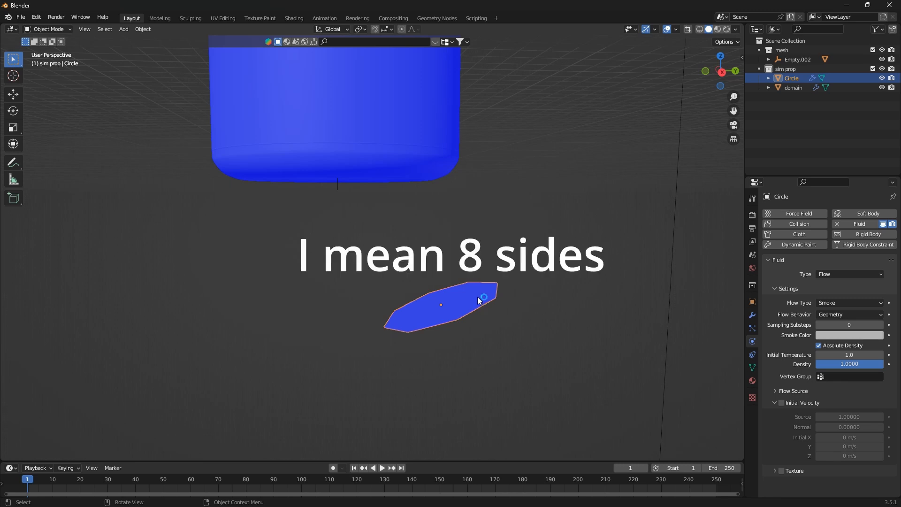
pyautogui.moveTo(482, 301); pyautogui.dragTo(482, 319, button='middle')
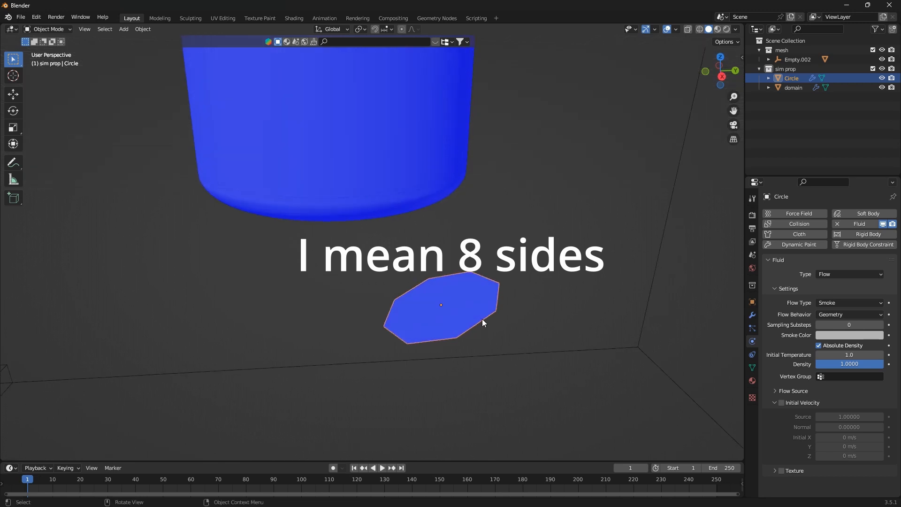
pyautogui.click(851, 305)
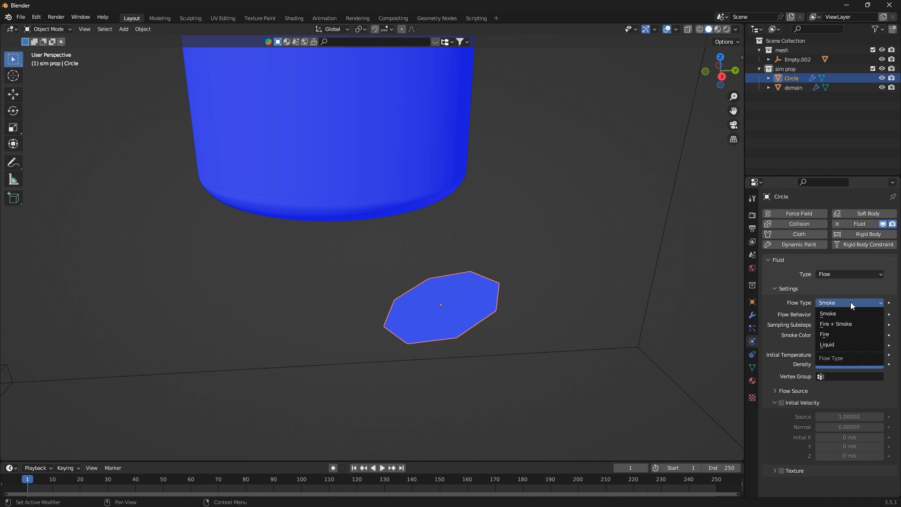
pyautogui.click(833, 345)
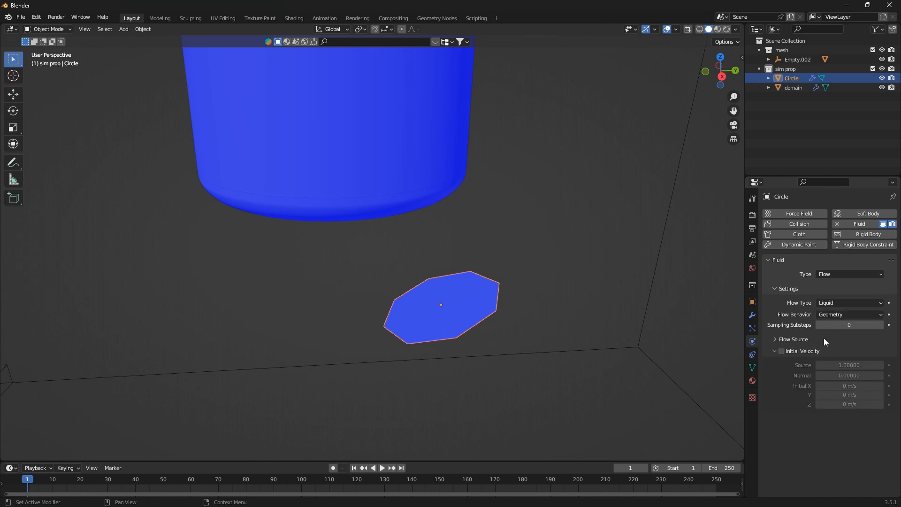
# - Enable initial velocity for the circle's liquid flow and set its source velocity to 100
pyautogui.click(781, 351)
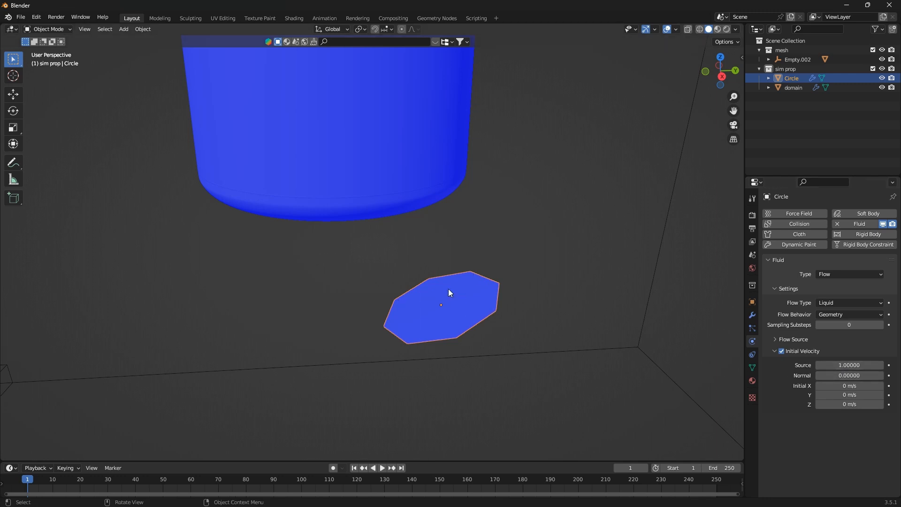
pyautogui.click(862, 365)
pyautogui.write('1000')
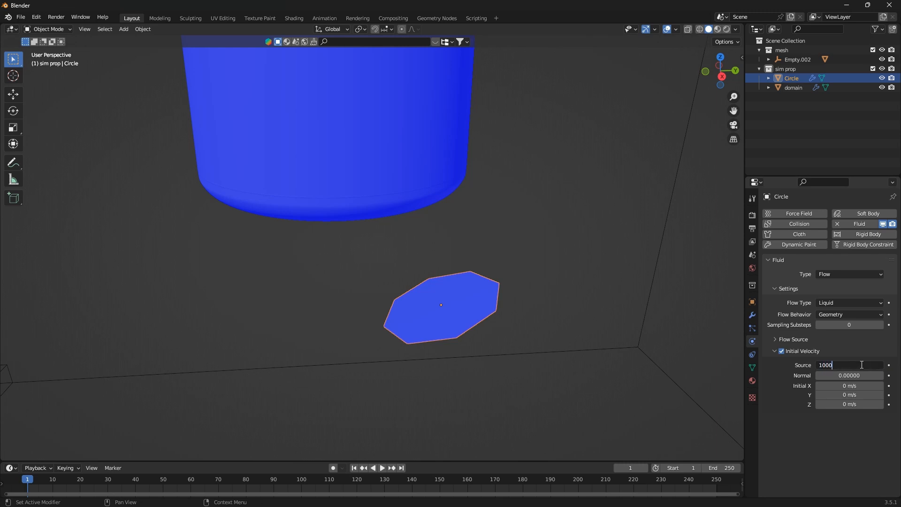
pyautogui.press('BackSpace')
pyautogui.press('Return')
# - Expand the circle's flow source settings and set the surface emission to 8
pyautogui.click(777, 339)
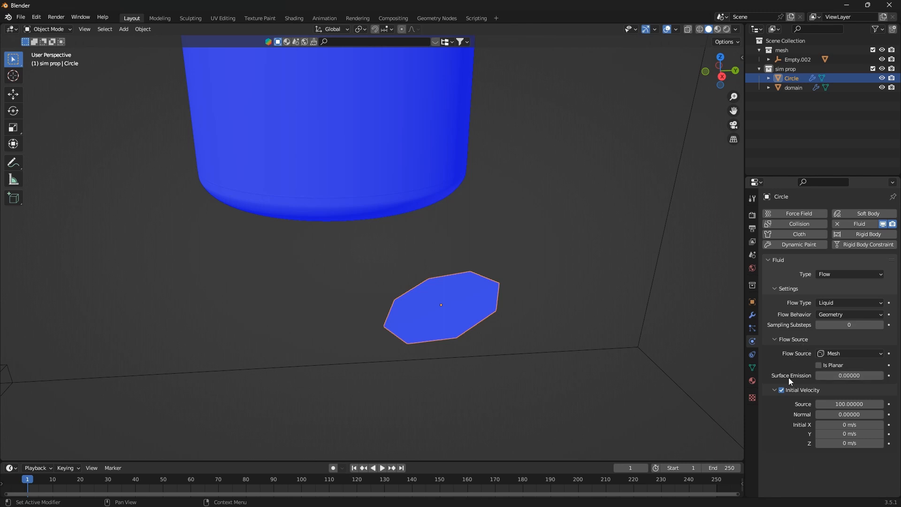
pyautogui.click(854, 377)
pyautogui.write('8')
pyautogui.press('Return')
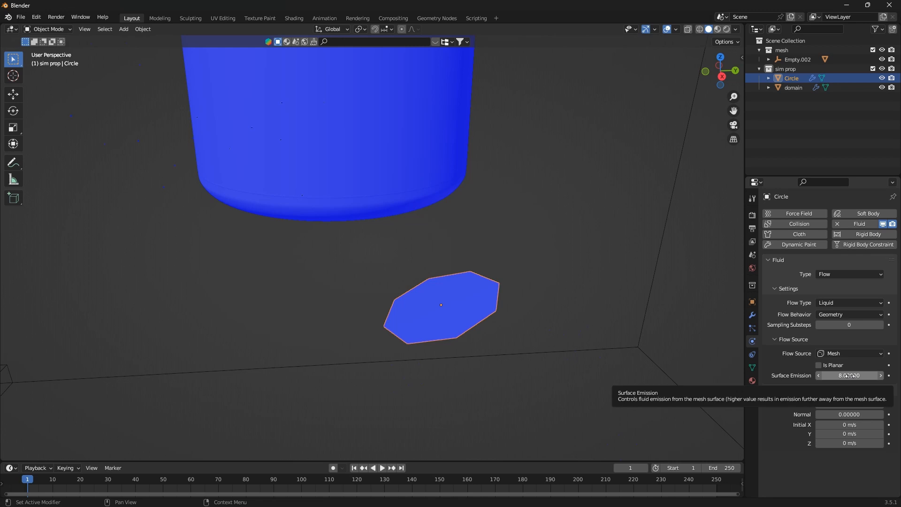
# - Turn off the Face Orientation overlay in the viewport
pyautogui.scroll(-4, 445, 346)
pyautogui.scroll(1, 463, 342)
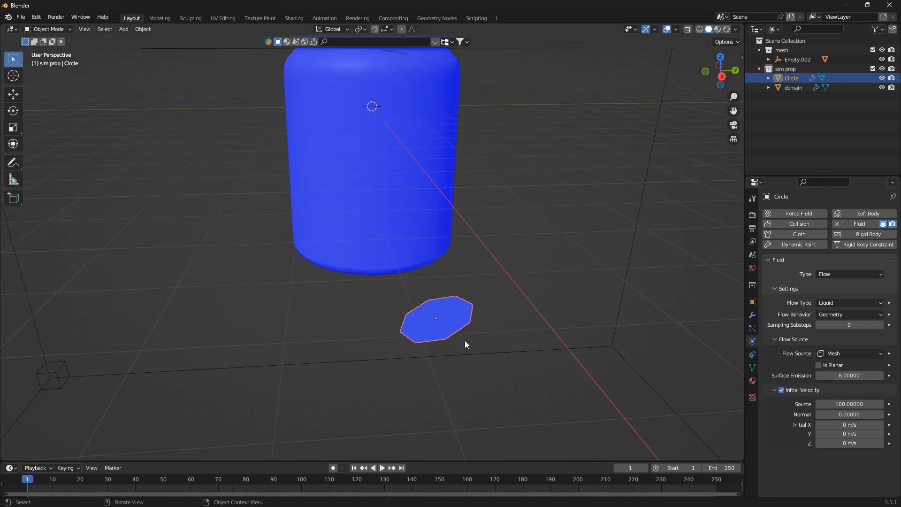
pyautogui.scroll(1, 464, 340)
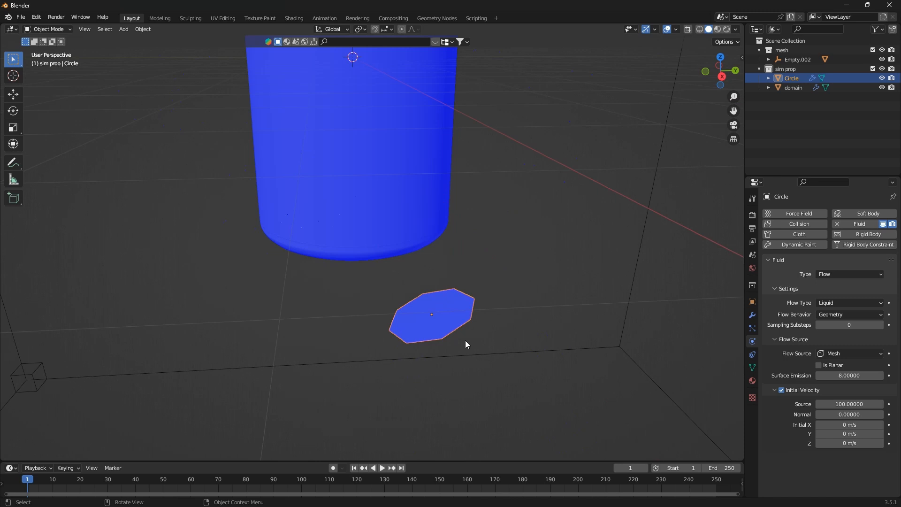
pyautogui.moveTo(538, 355); pyautogui.dragTo(523, 382, button='middle')
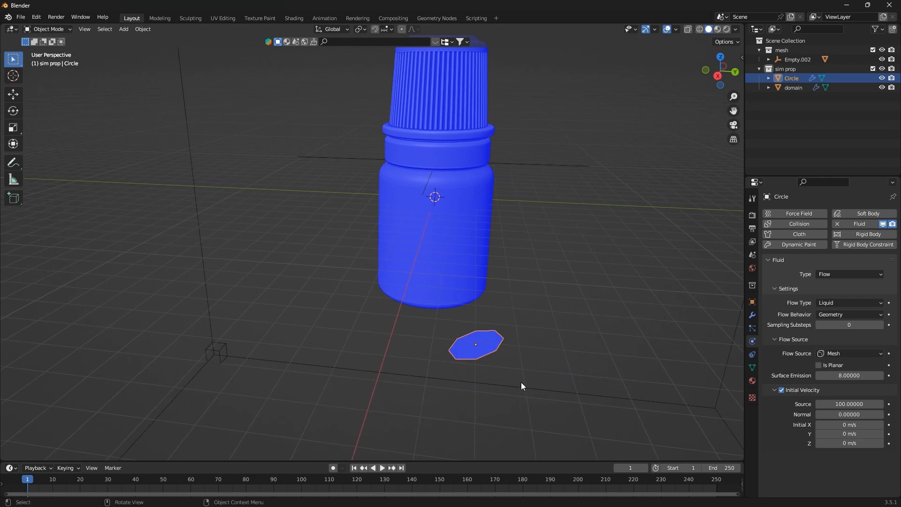
pyautogui.scroll(3, 519, 382)
pyautogui.scroll(-4, 467, 383)
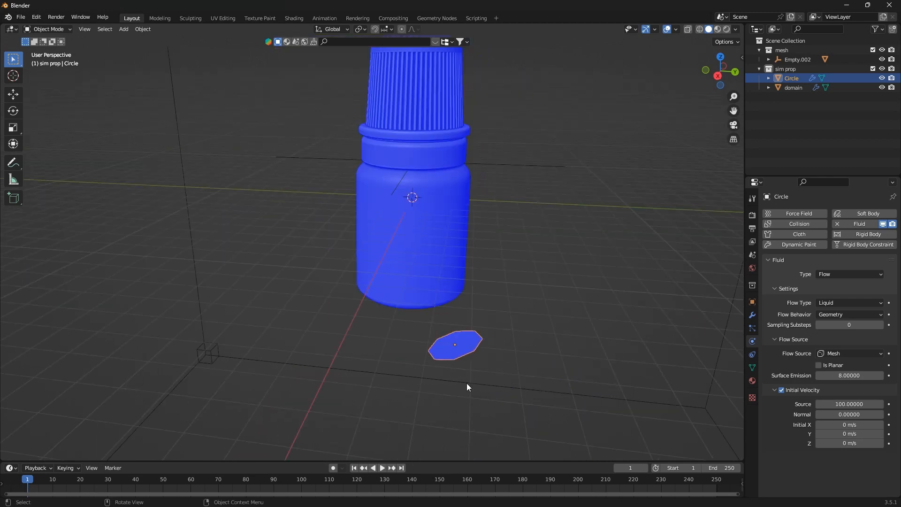
pyautogui.click(676, 30)
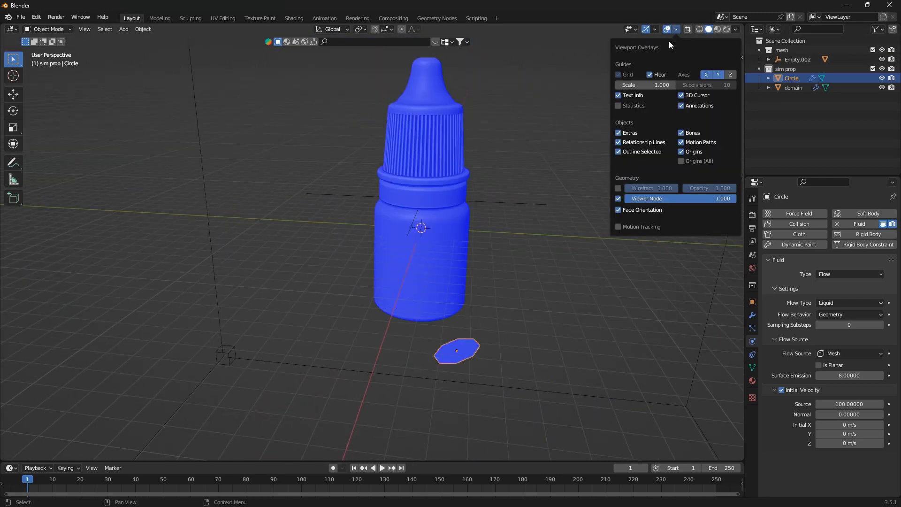
pyautogui.click(619, 210)
pyautogui.moveTo(479, 263); pyautogui.dragTo(498, 269, button='middle')
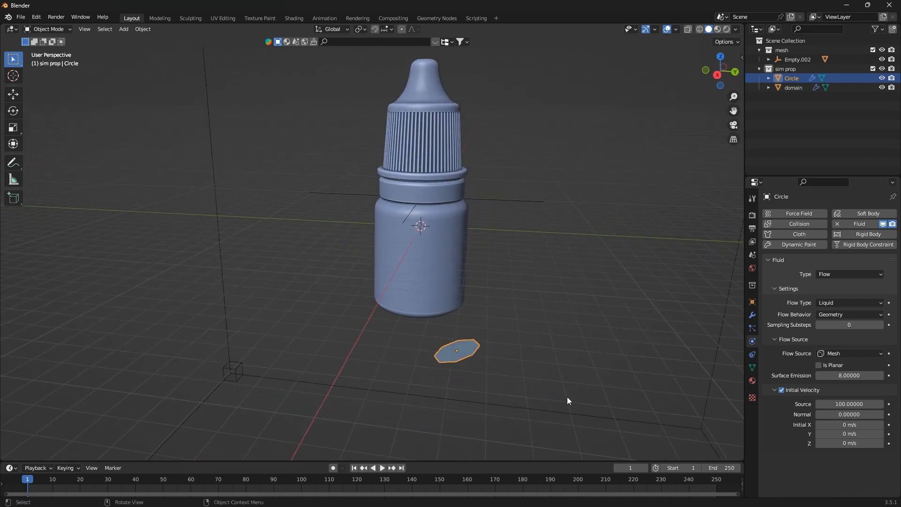
# - Set the circle's initial velocity to a source value of 1 and a normal value of 100
pyautogui.click(848, 405)
pyautogui.write('1')
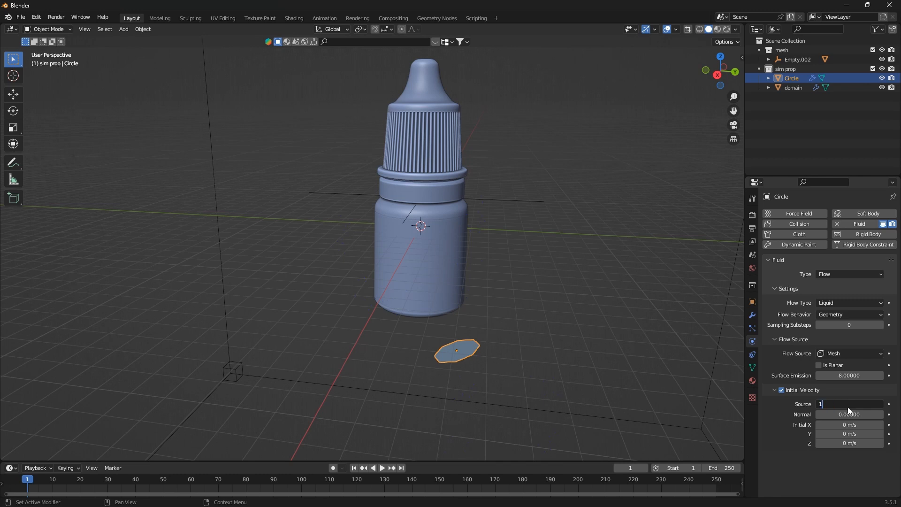
pyautogui.click(850, 413)
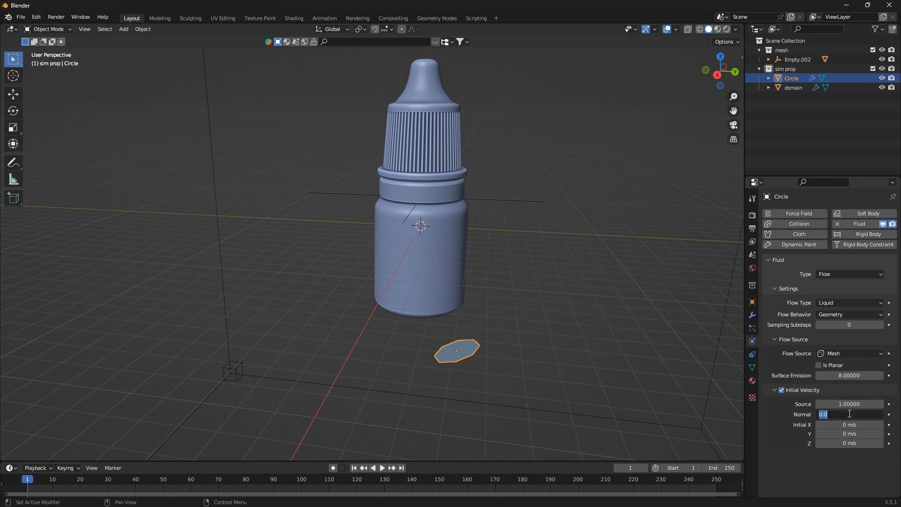
pyautogui.write('100')
pyautogui.press('Return')
pyautogui.press('g')
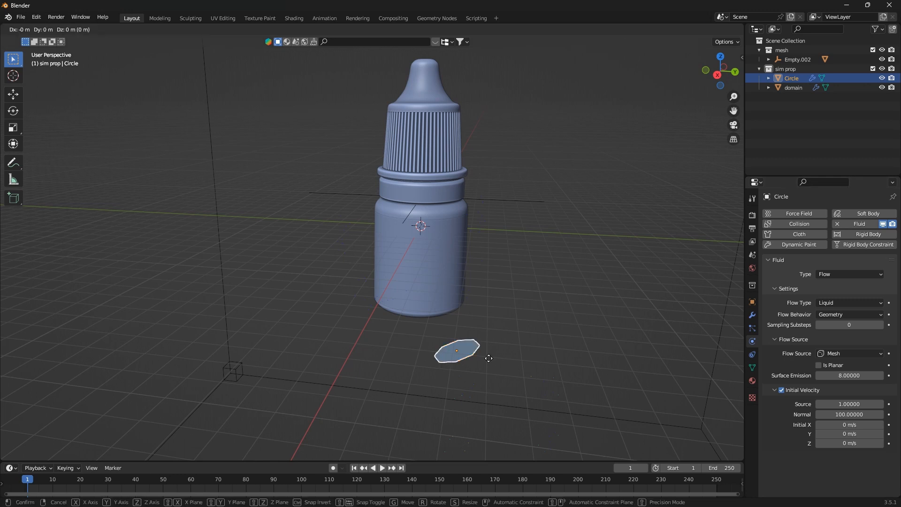
pyautogui.press('z')
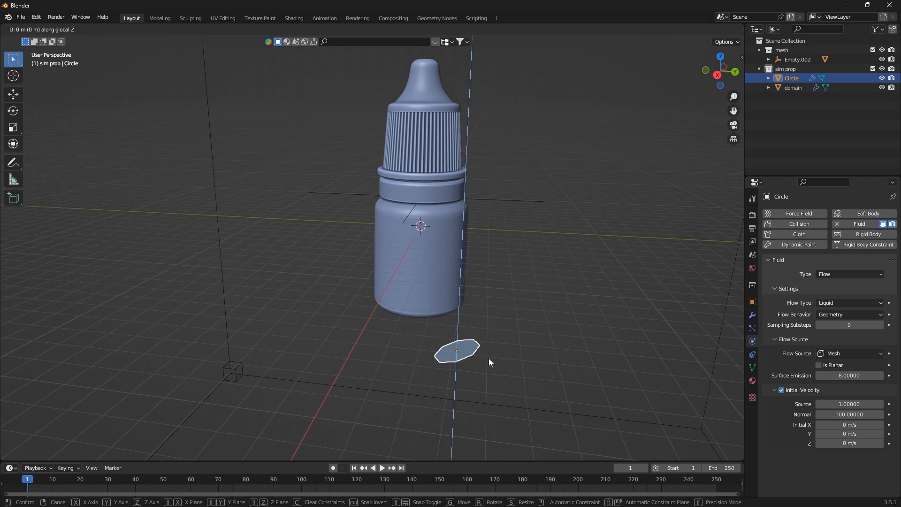
pyautogui.rightClick(489, 359)
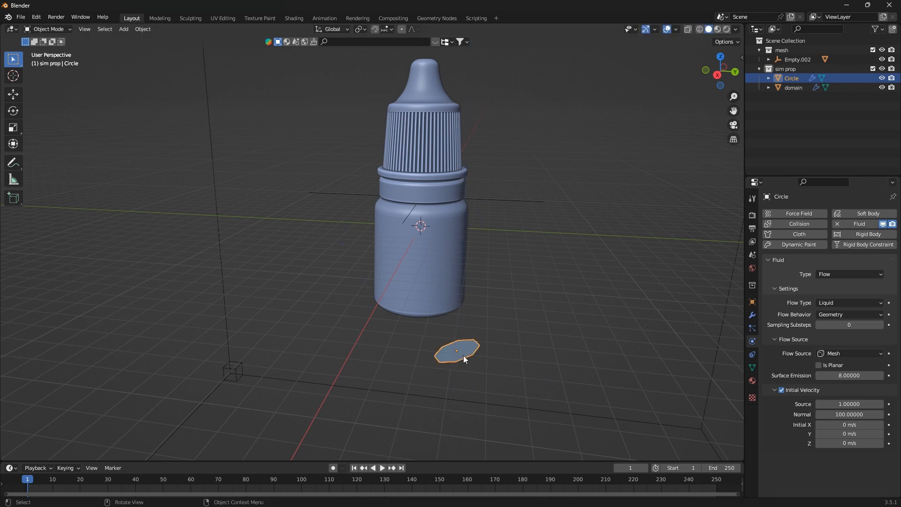
# - Set the circle's initial Z velocity to 5 m/s
pyautogui.scroll(4, 463, 356)
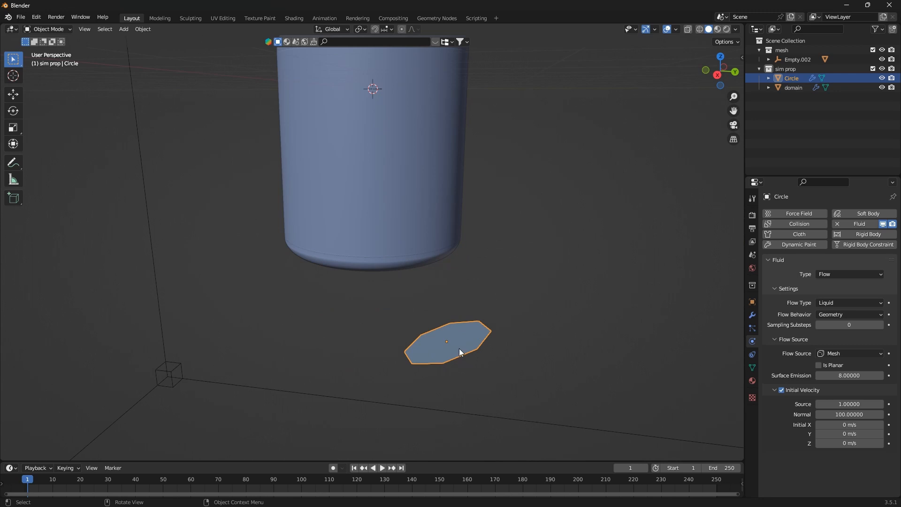
pyautogui.scroll(-4, 461, 364)
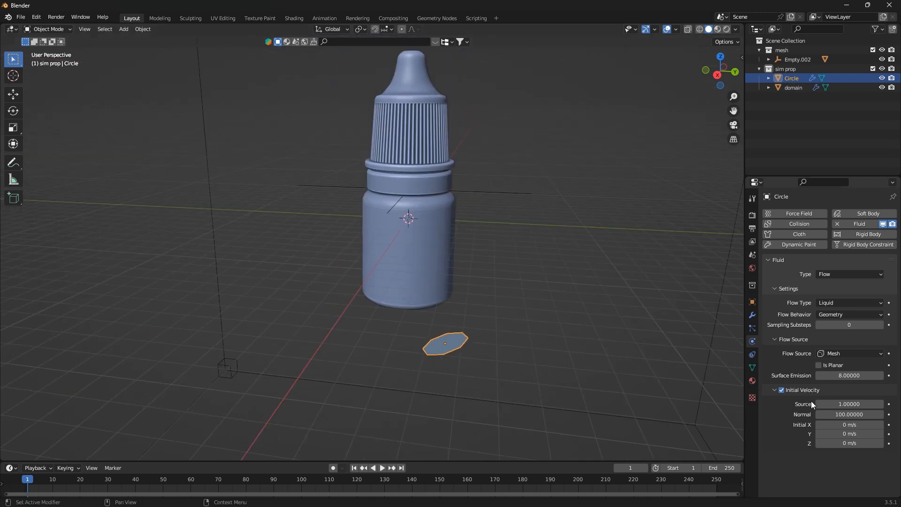
pyautogui.click(851, 444)
pyautogui.write('5')
pyautogui.press('Return')
# - Enlarge the timeline area below the 3D viewport
pyautogui.scroll(-4, 496, 358)
pyautogui.moveTo(493, 370); pyautogui.dragTo(514, 379, button='middle')
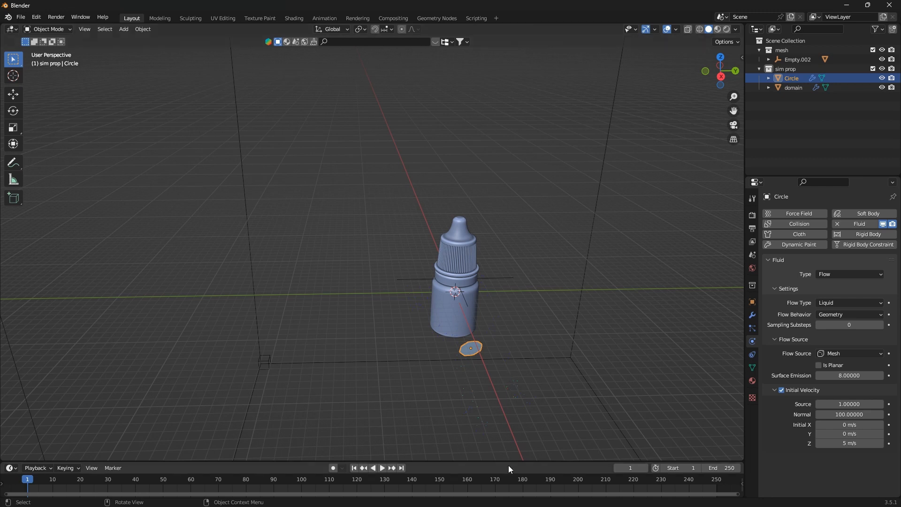
pyautogui.moveTo(509, 462); pyautogui.dragTo(507, 427)
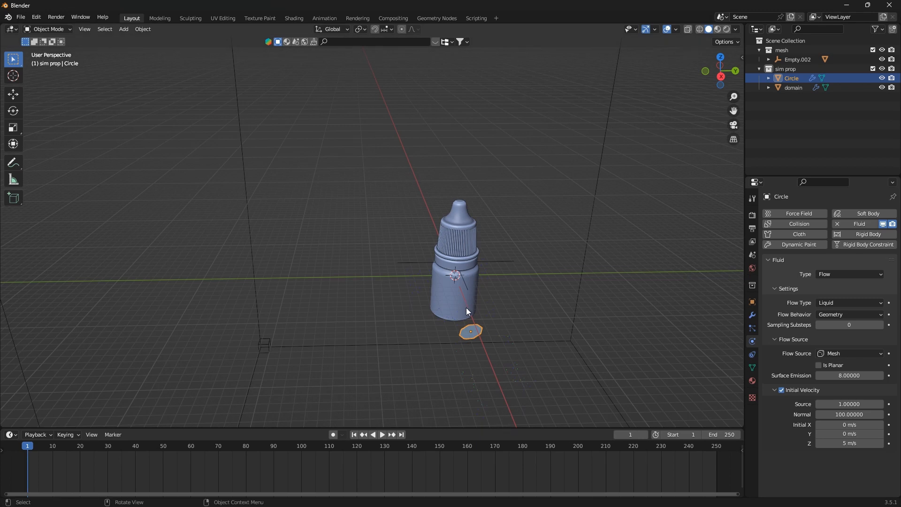
# - Add fluid physics to the serum bottle and set its fluid type to Effector
pyautogui.moveTo(466, 308); pyautogui.dragTo(438, 296, button='middle')
pyautogui.scroll(3, 475, 308)
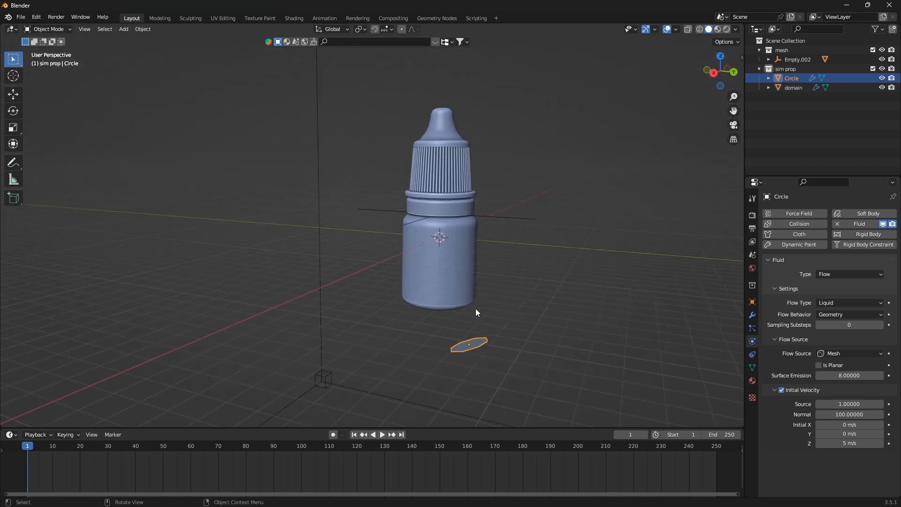
pyautogui.click(457, 274)
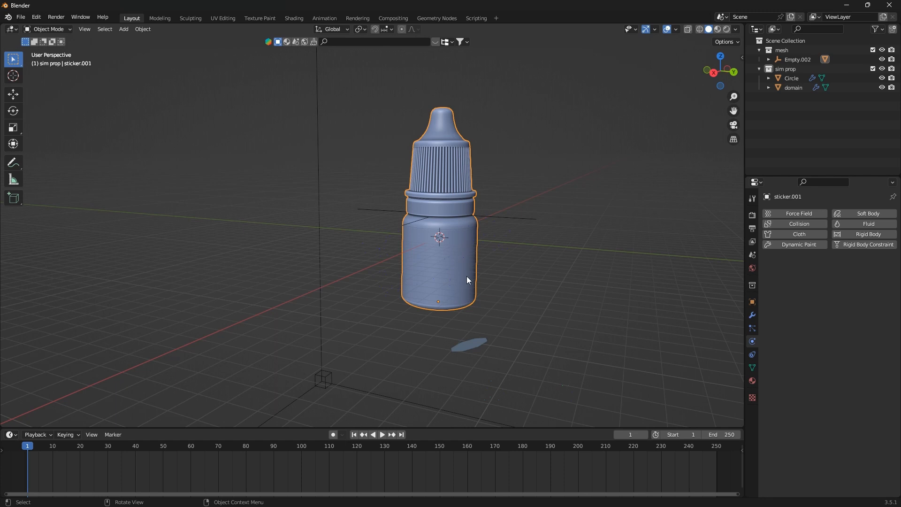
pyautogui.click(861, 223)
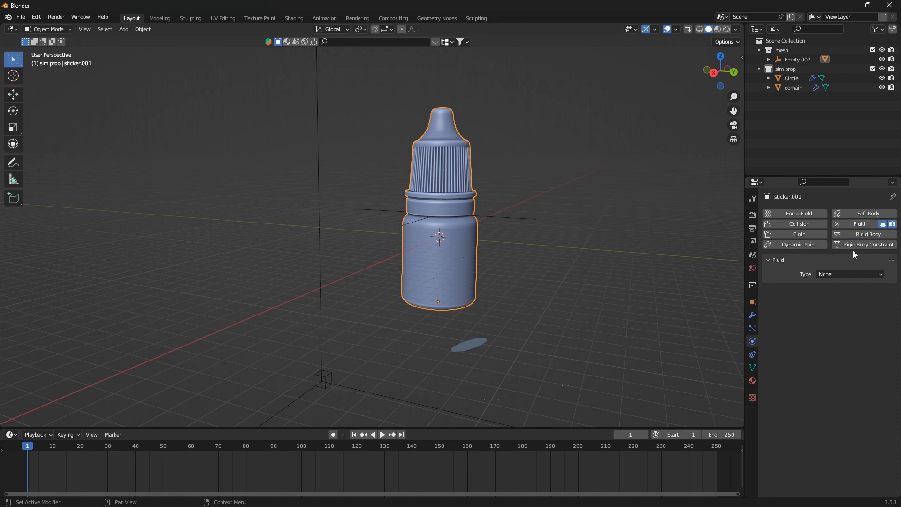
pyautogui.click(850, 275)
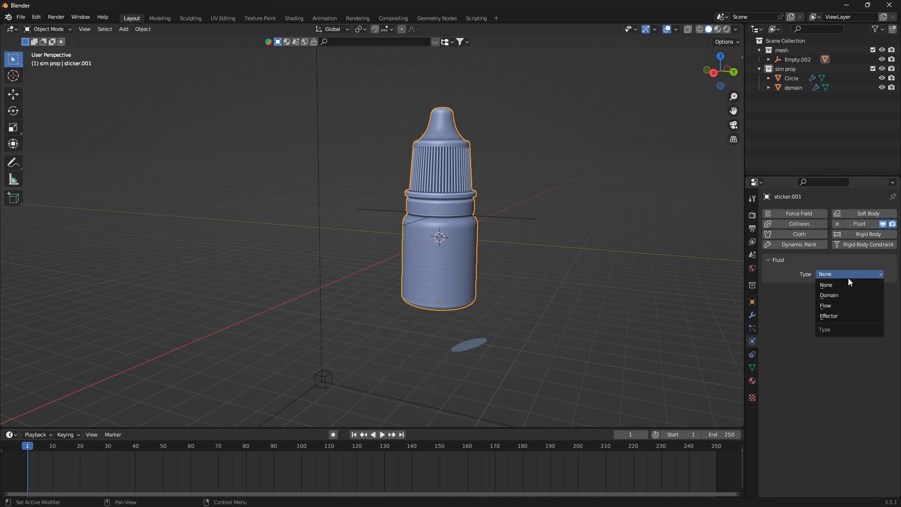
pyautogui.click(840, 316)
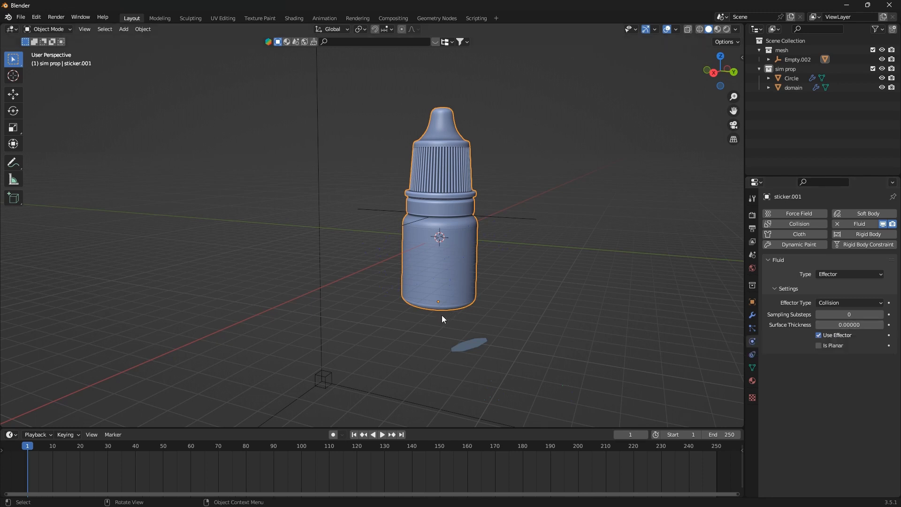
# - Select the fluid domain around the bottle and enable Mesh generation in its liquid settings
pyautogui.scroll(-6, 436, 311)
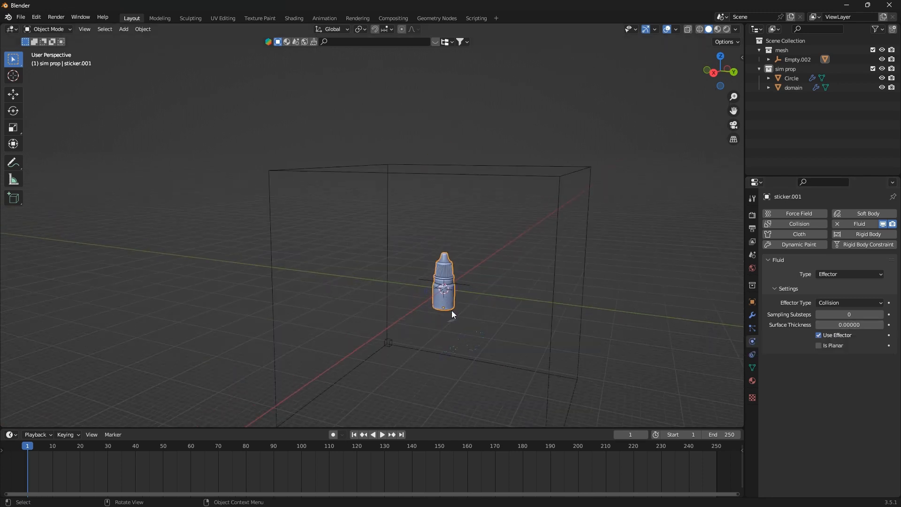
pyautogui.moveTo(452, 311); pyautogui.dragTo(615, 345, button='middle')
pyautogui.click(615, 344)
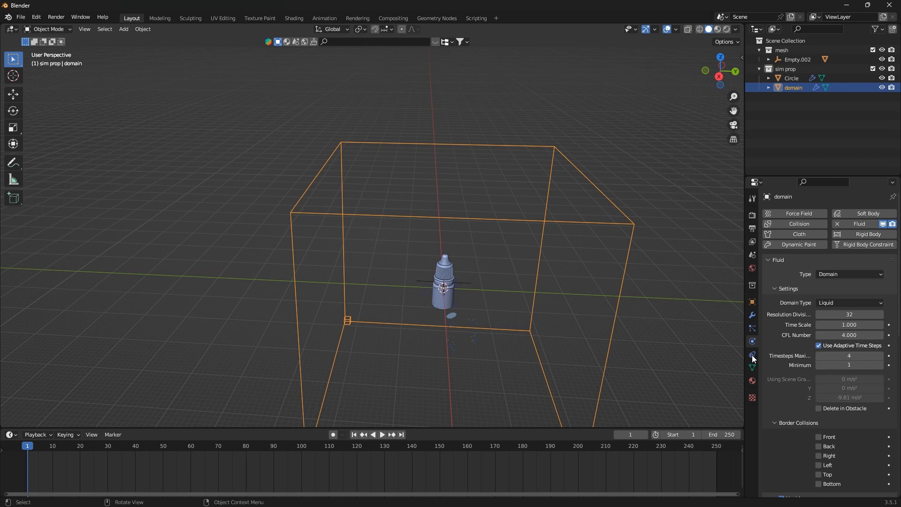
pyautogui.scroll(-14, 796, 361)
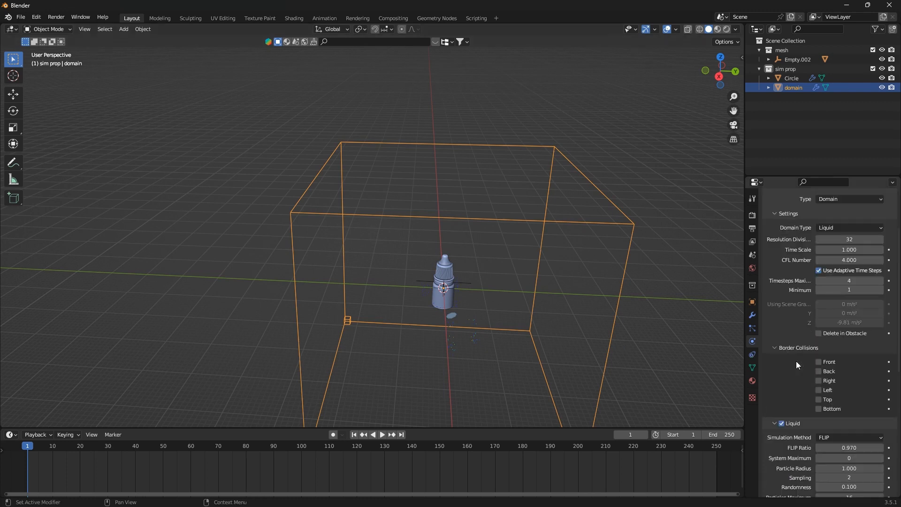
pyautogui.scroll(-3, 796, 361)
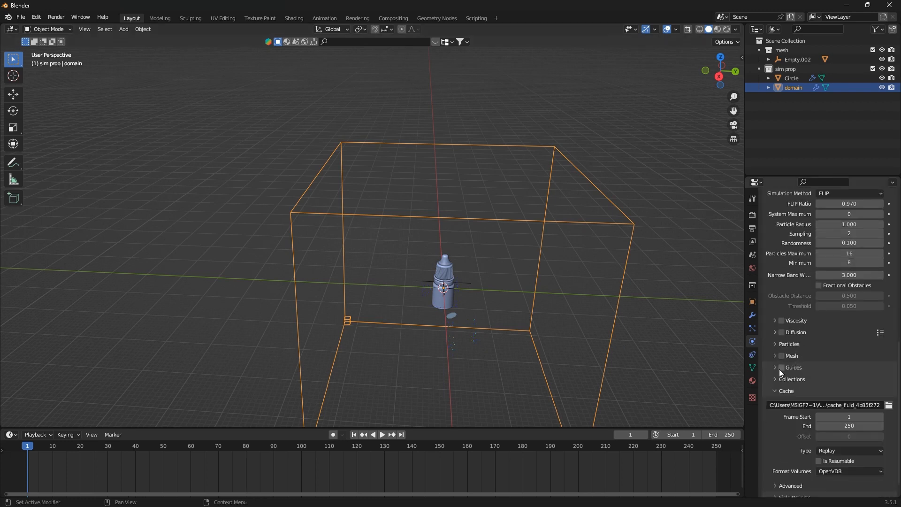
pyautogui.click(775, 356)
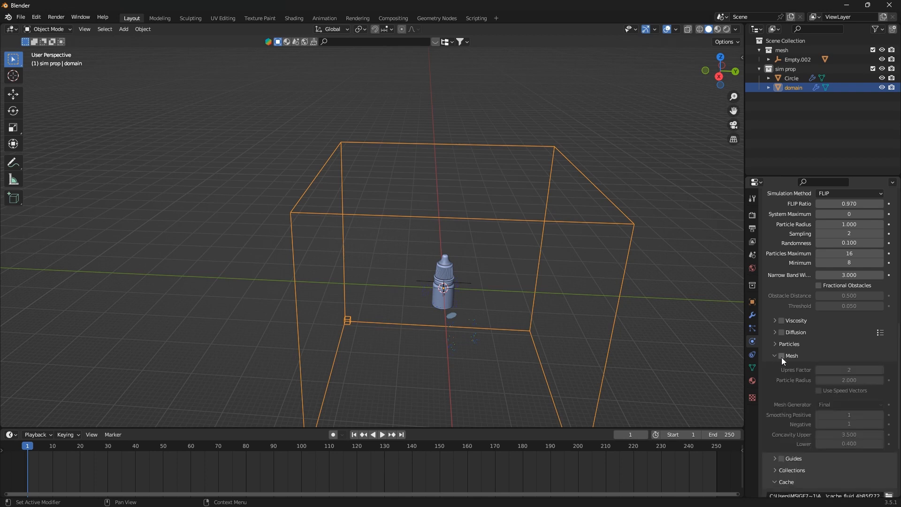
pyautogui.click(781, 355)
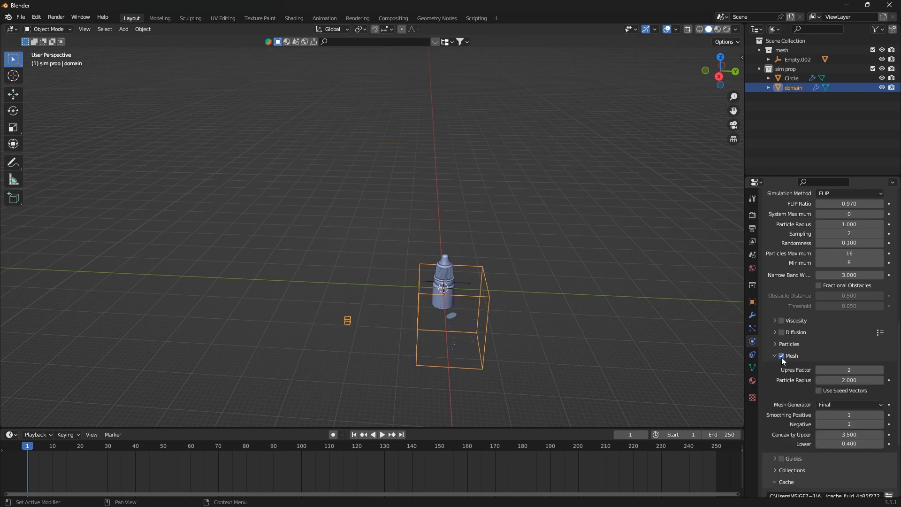
# - Set the domain's cache type to Modular and make the cache resumable
pyautogui.scroll(-2, 787, 373)
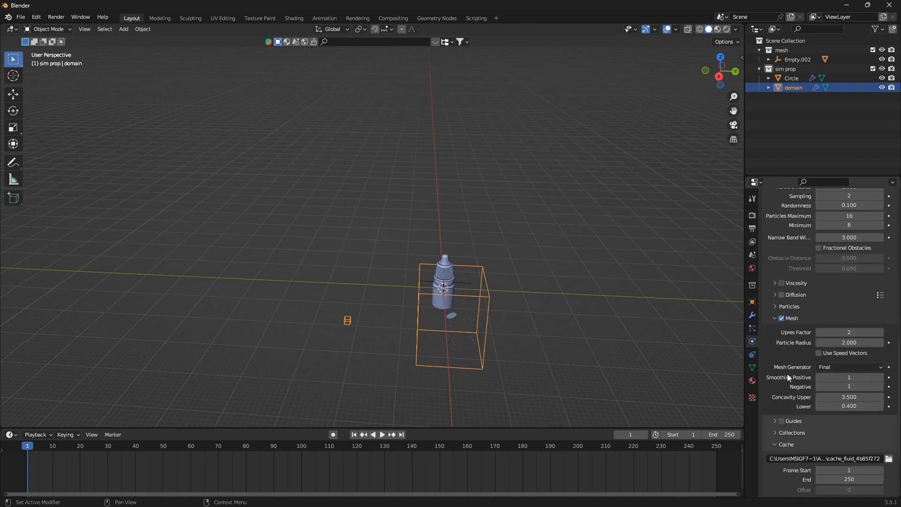
pyautogui.scroll(-4, 787, 377)
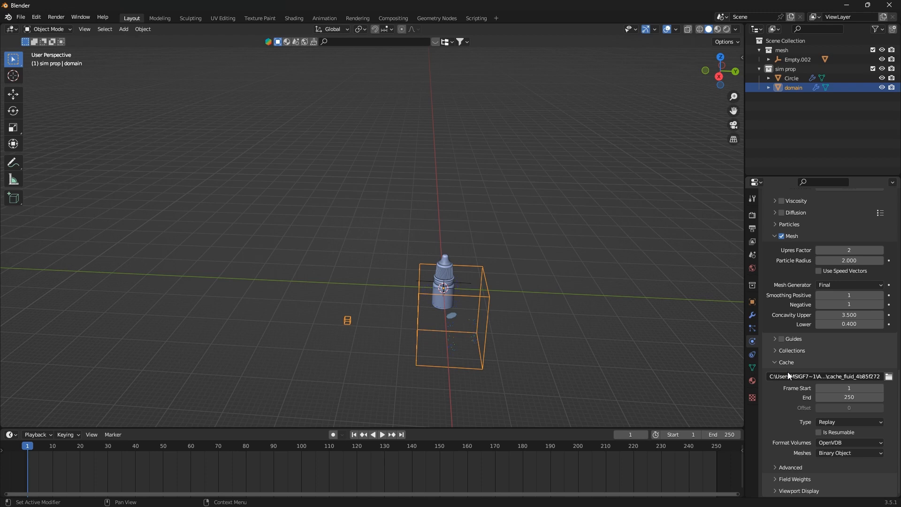
pyautogui.click(853, 421)
pyautogui.click(849, 443)
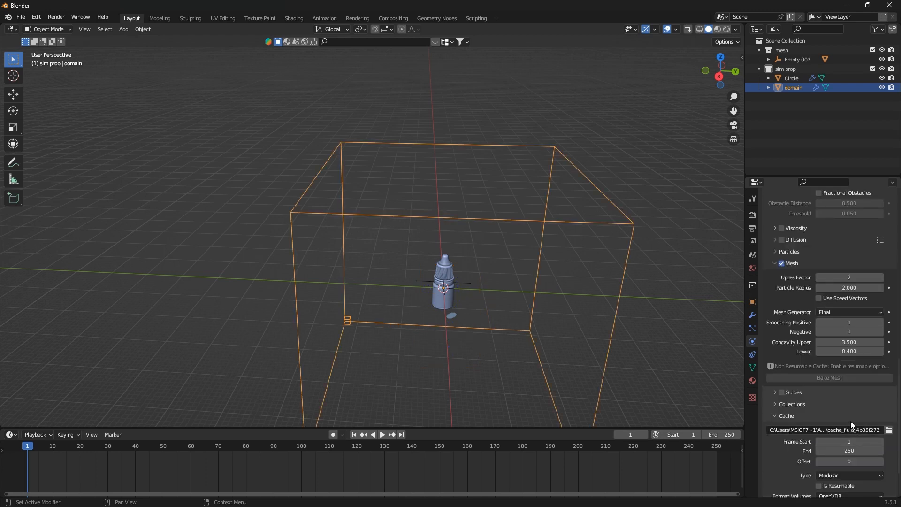
pyautogui.scroll(1, 851, 421)
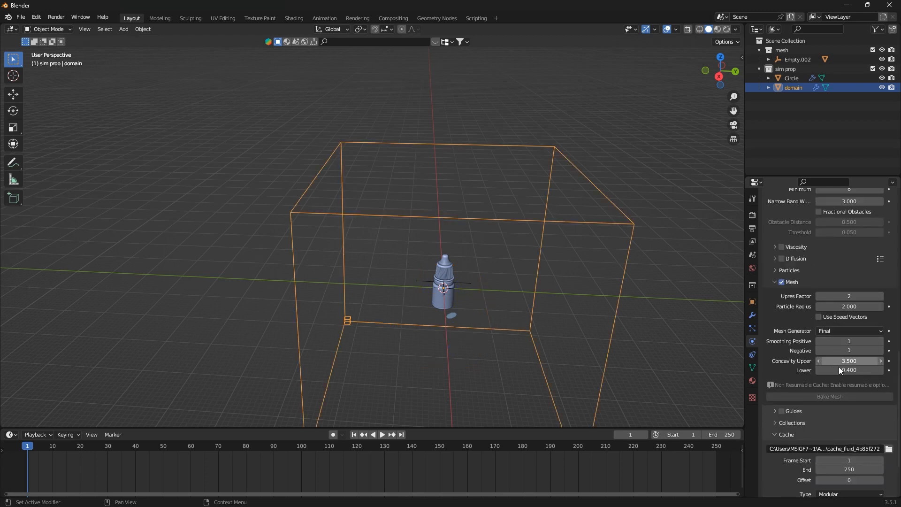
pyautogui.scroll(-4, 839, 395)
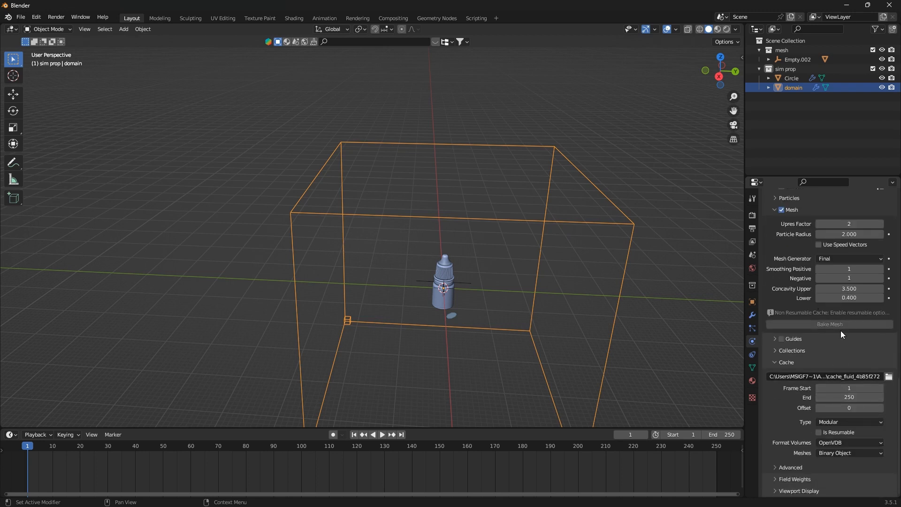
pyautogui.scroll(6, 845, 399)
pyautogui.scroll(5, 846, 398)
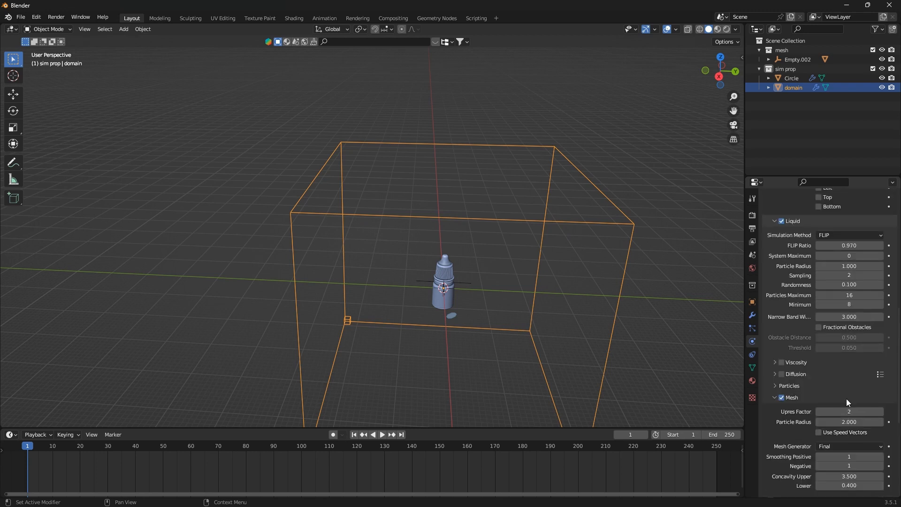
pyautogui.scroll(-5, 829, 295)
pyautogui.scroll(-6, 830, 295)
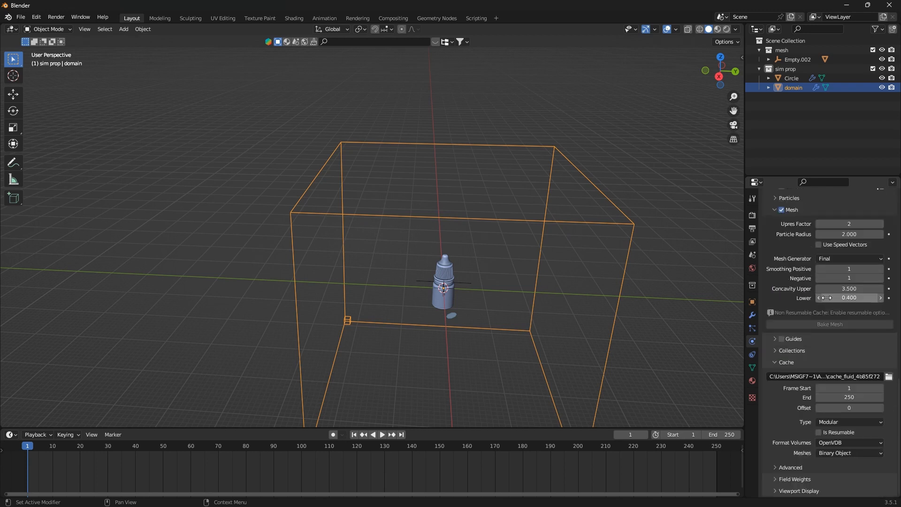
pyautogui.click(819, 433)
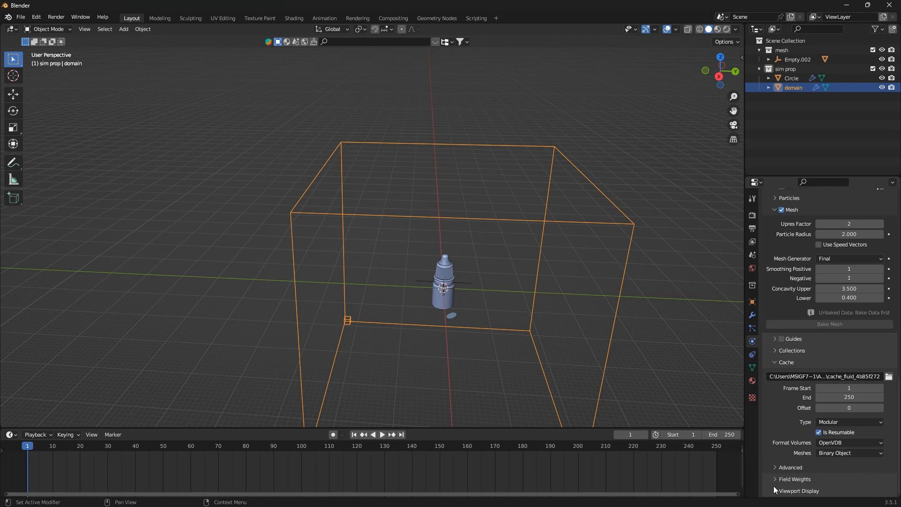
# - Reduce the Gravity weight in the domain's field weights to its minimum
pyautogui.click(779, 479)
pyautogui.scroll(-8, 780, 478)
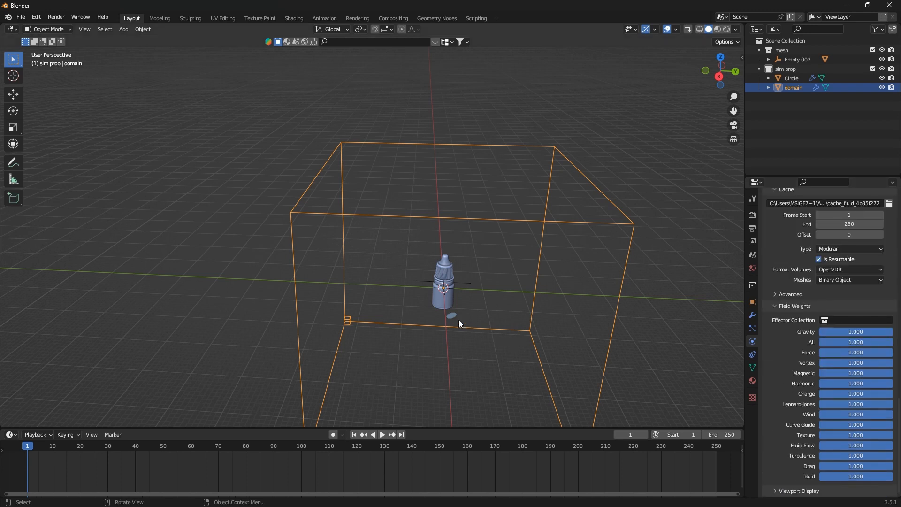
pyautogui.scroll(6, 452, 315)
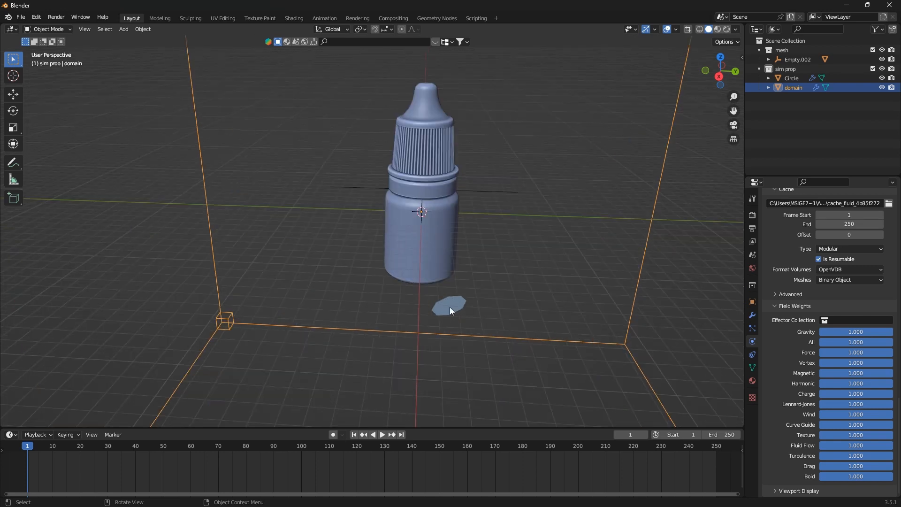
pyautogui.press('KP_3')
pyautogui.scroll(-4, 447, 272)
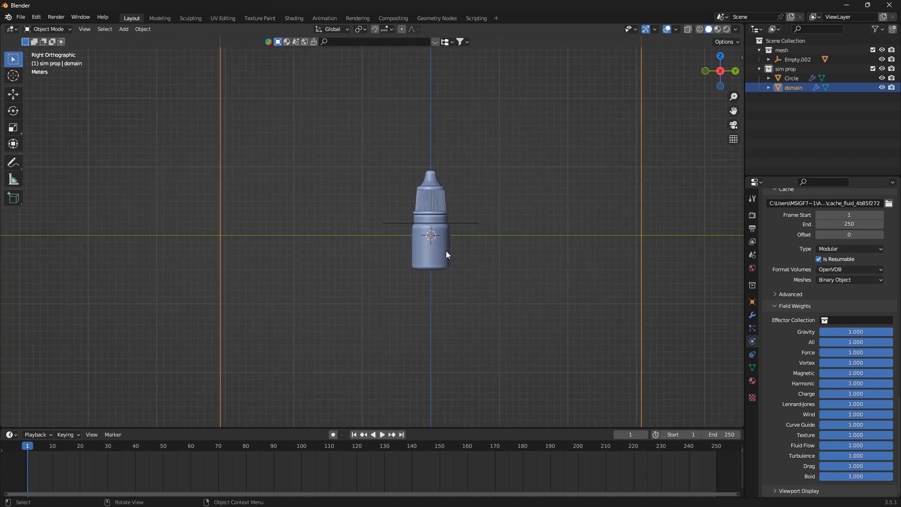
pyautogui.moveTo(322, 482)
pyautogui.moveTo(469, 308); pyautogui.dragTo(443, 285, button='middle')
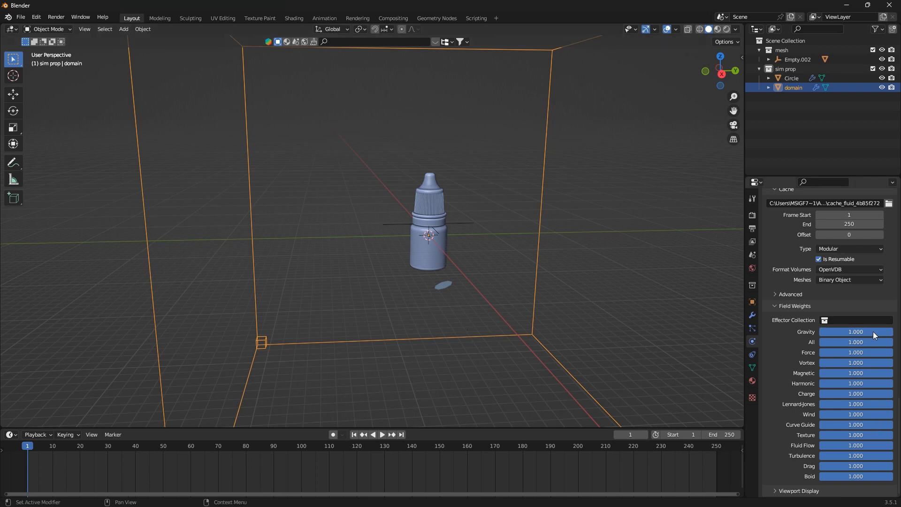
pyautogui.moveTo(873, 331); pyautogui.dragTo(773, 333)
# - Enlarge the timeline area and bake the domain's fluid data, stopping the bake partway
pyautogui.scroll(15, 863, 383)
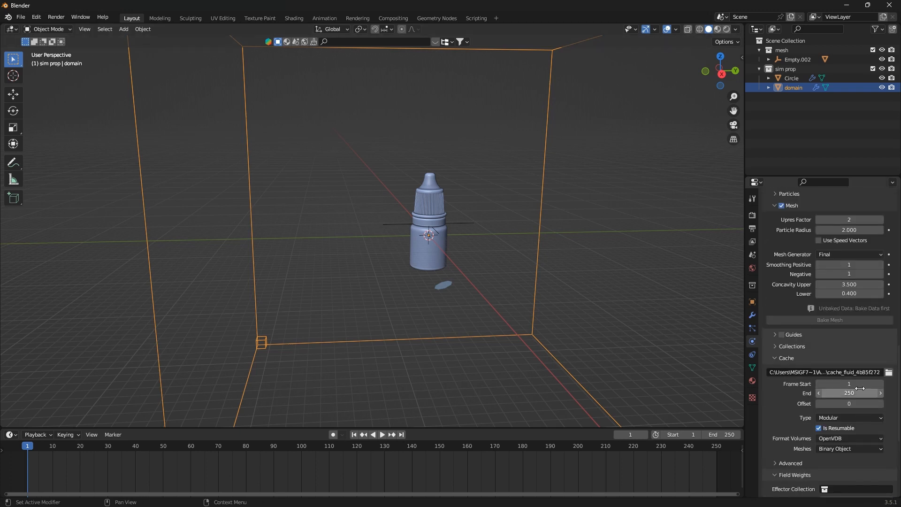
pyautogui.scroll(10, 869, 393)
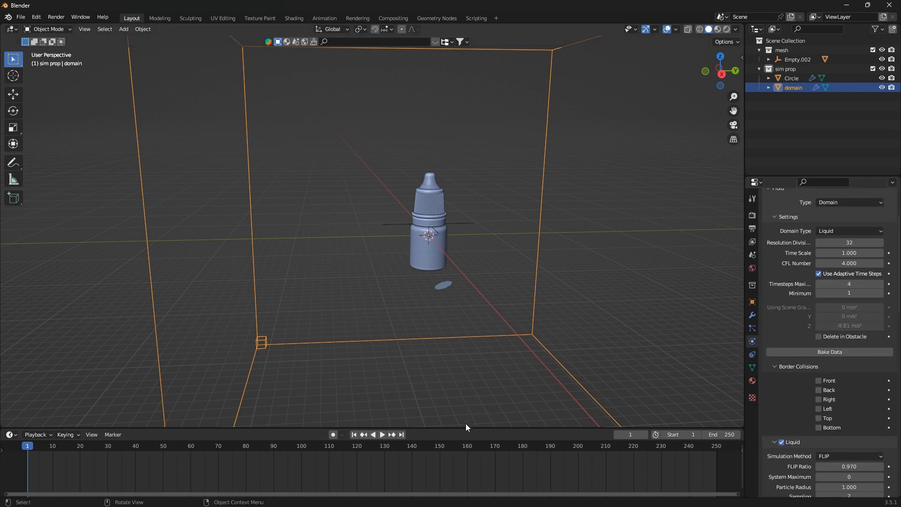
pyautogui.moveTo(466, 427); pyautogui.dragTo(465, 404)
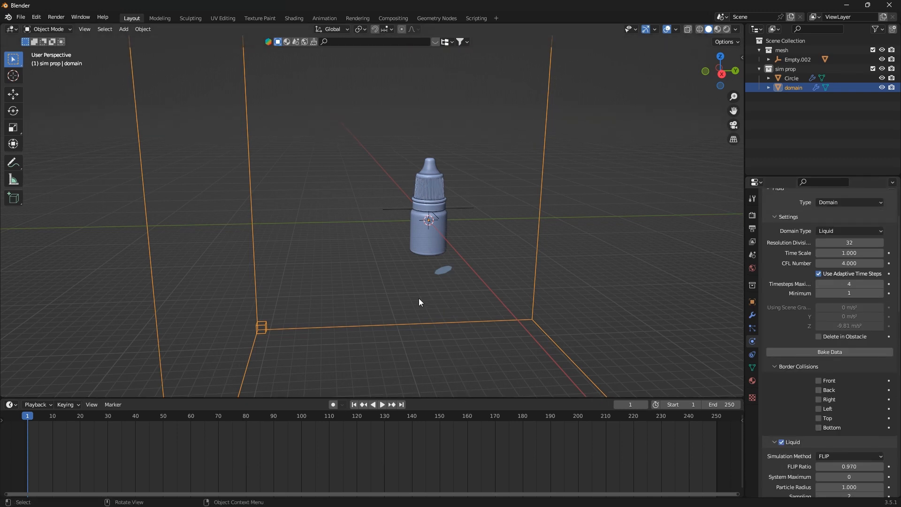
pyautogui.click(838, 353)
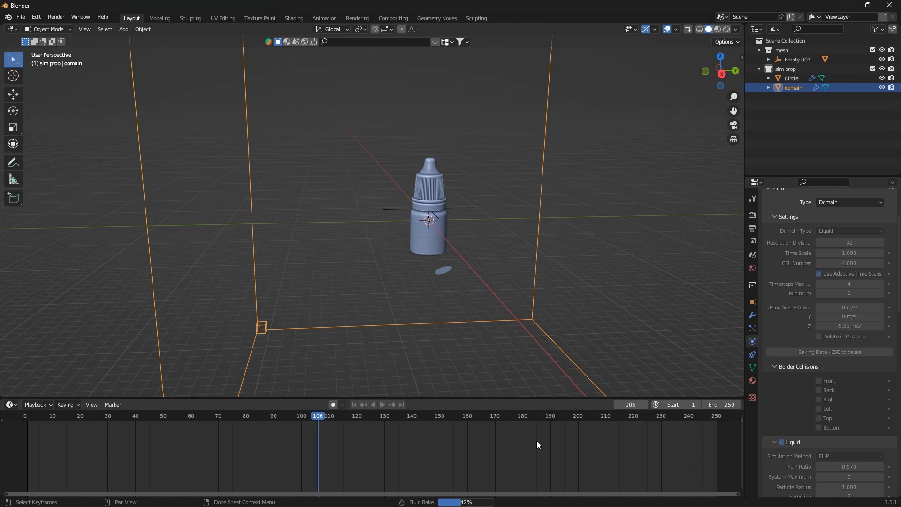
pyautogui.press('Escape')
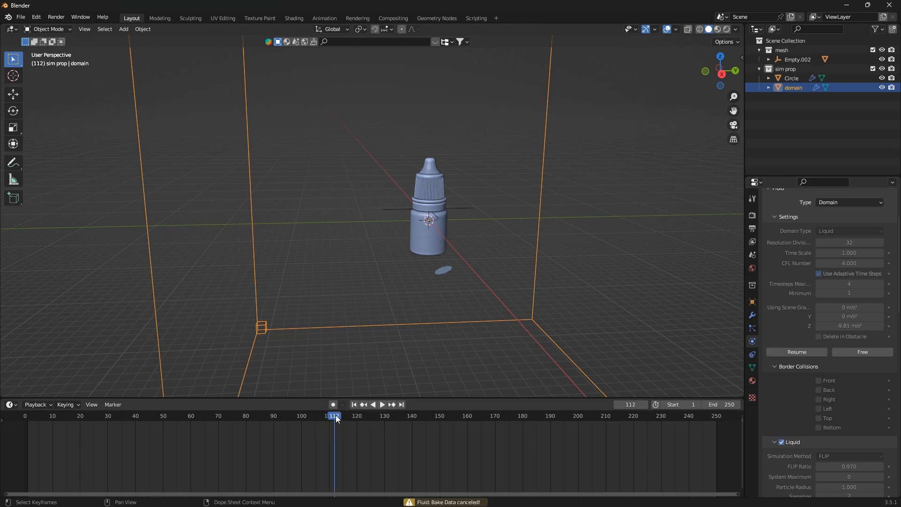
# - Scrub and play the baked frames, examining the fluid particles around the bottle from several angles
pyautogui.moveTo(339, 415); pyautogui.dragTo(144, 424)
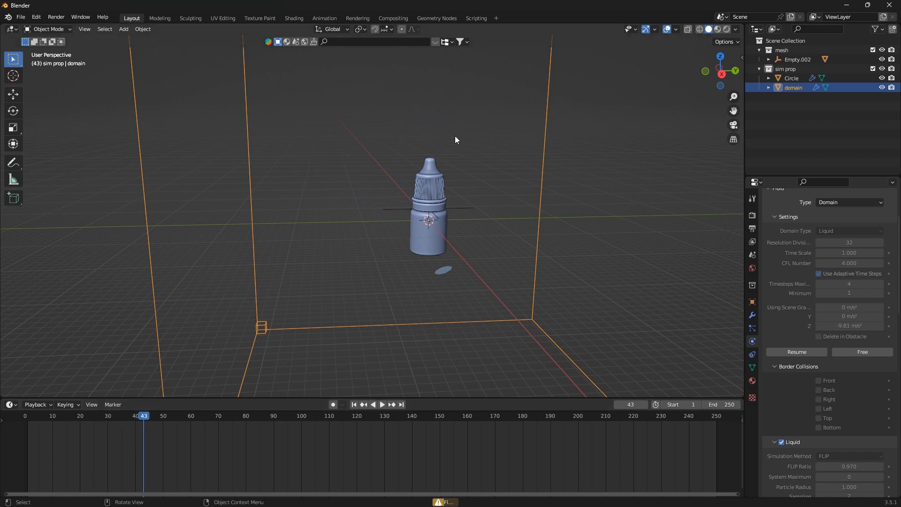
pyautogui.scroll(3, 455, 136)
pyautogui.scroll(-5, 415, 168)
pyautogui.scroll(2, 426, 219)
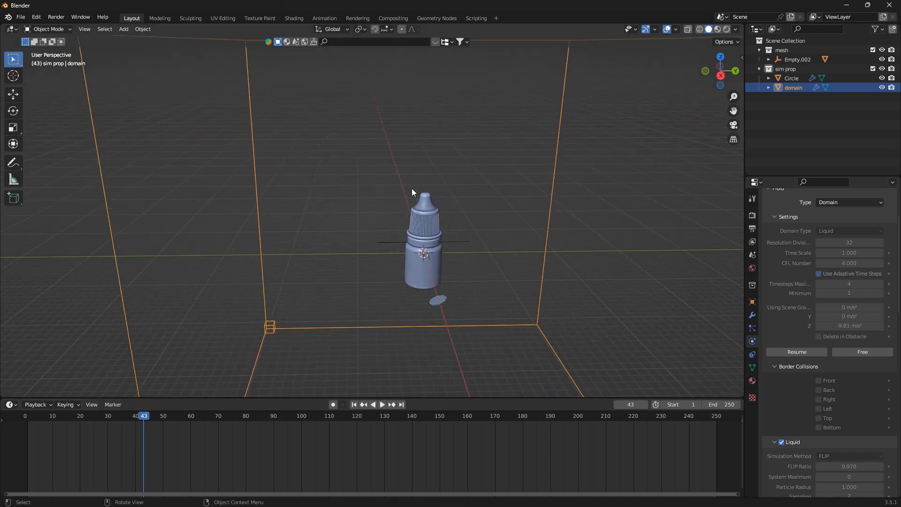
pyautogui.moveTo(133, 425); pyautogui.dragTo(91, 418)
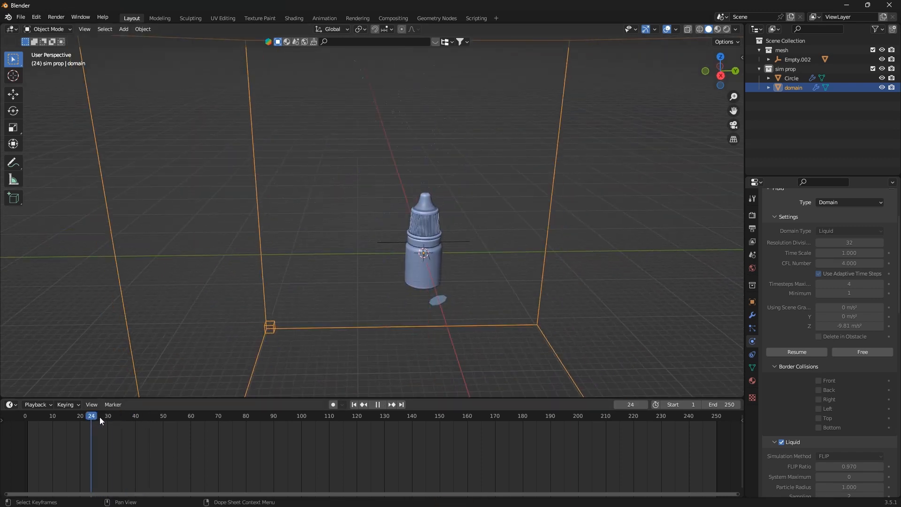
pyautogui.press('space')
pyautogui.press('space')
pyautogui.moveTo(505, 238); pyautogui.dragTo(533, 227, button='middle')
pyautogui.scroll(6, 449, 277)
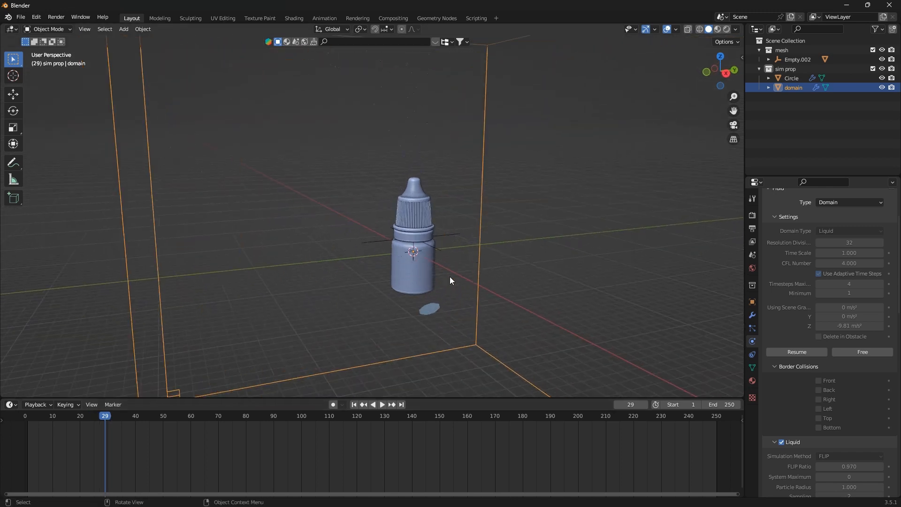
pyautogui.scroll(-6, 433, 321)
pyautogui.moveTo(472, 300); pyautogui.dragTo(438, 303, button='middle')
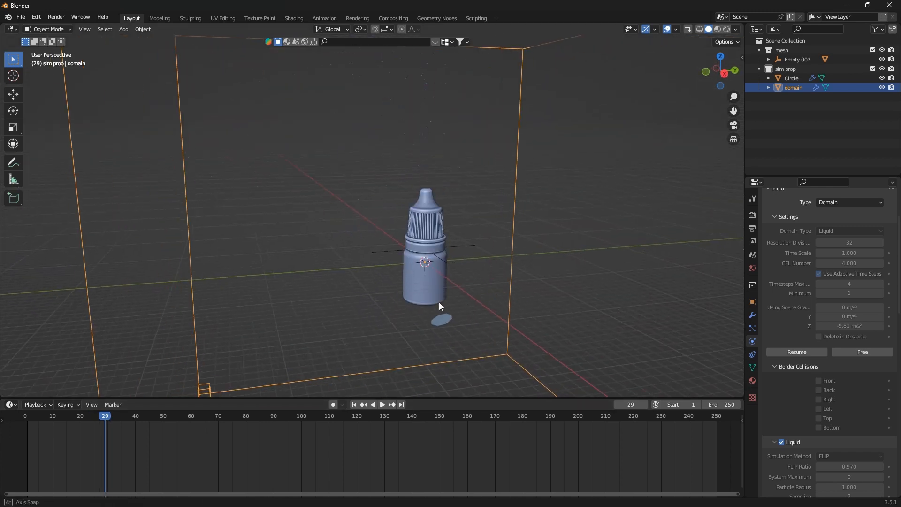
# - Play the baked simulation again from an earlier frame and return to frame 1
pyautogui.moveTo(100, 420); pyautogui.dragTo(58, 423)
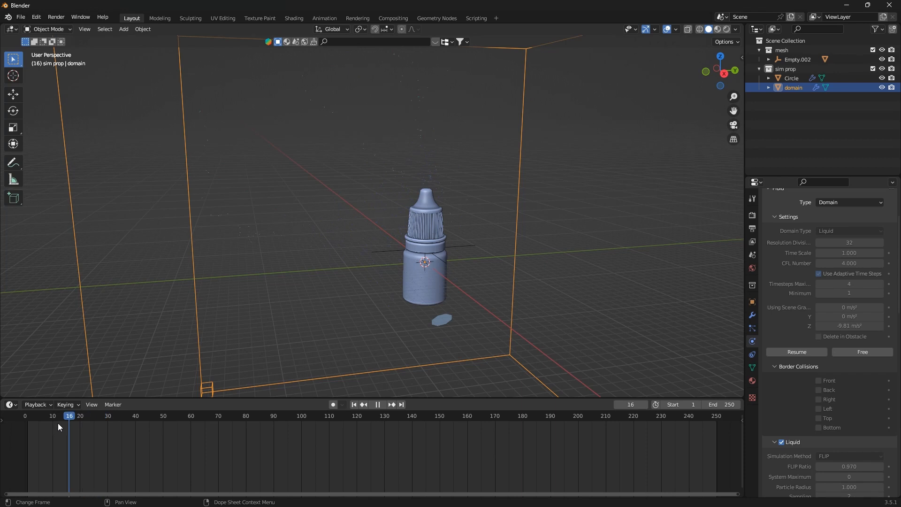
pyautogui.press('space')
pyautogui.click(354, 404)
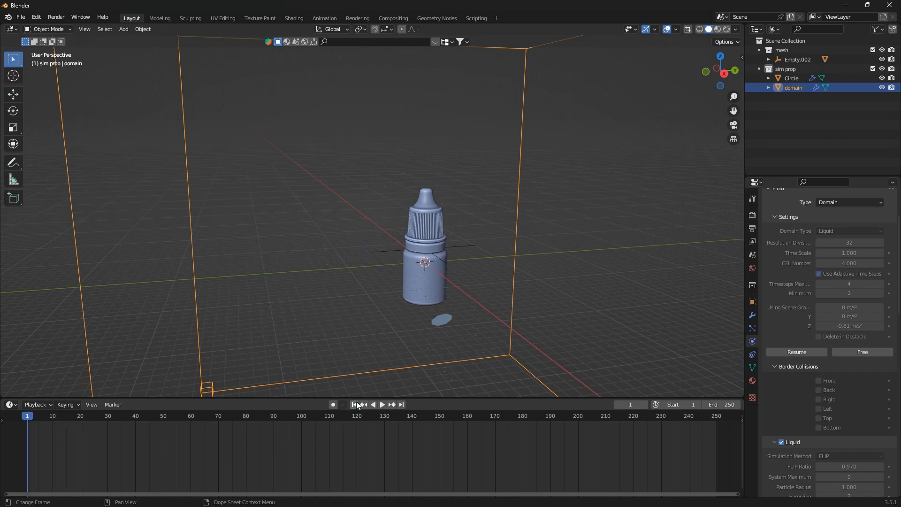
pyautogui.click(378, 404)
# - Free the domain's baked data and set its resolution divisions to 64
pyautogui.click(855, 353)
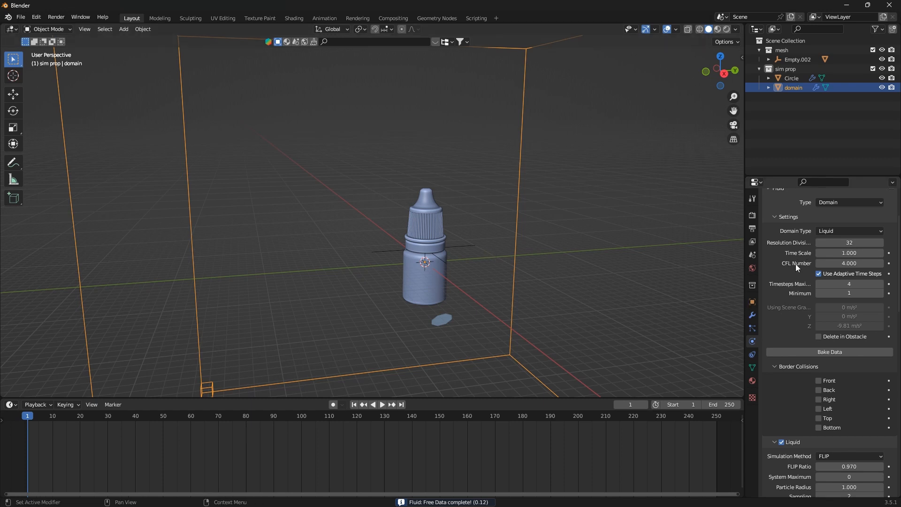
pyautogui.click(852, 243)
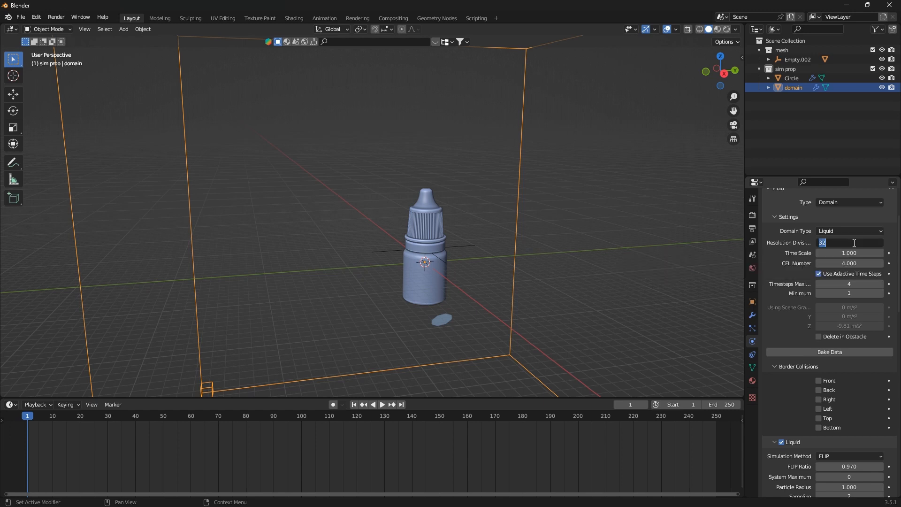
pyautogui.write('64')
pyautogui.press('Return')
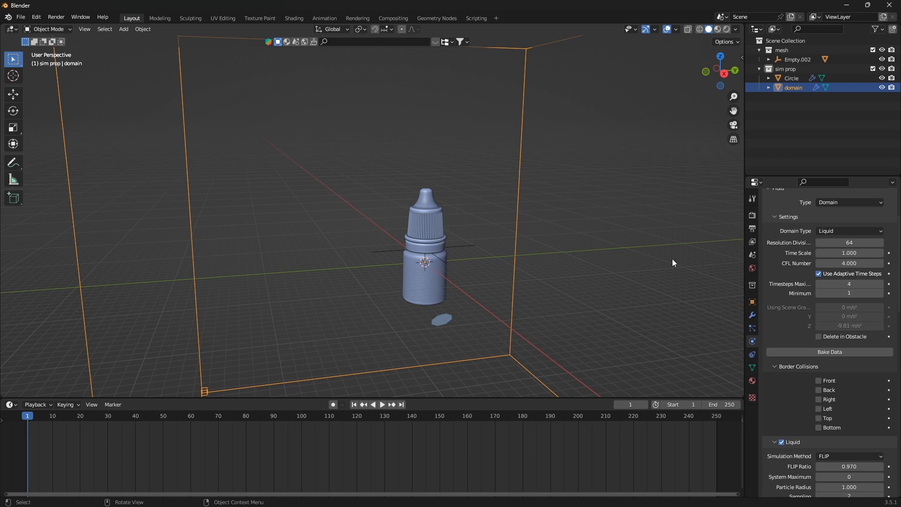
# - Raise the domain's resolution divisions to 360
pyautogui.click(855, 242)
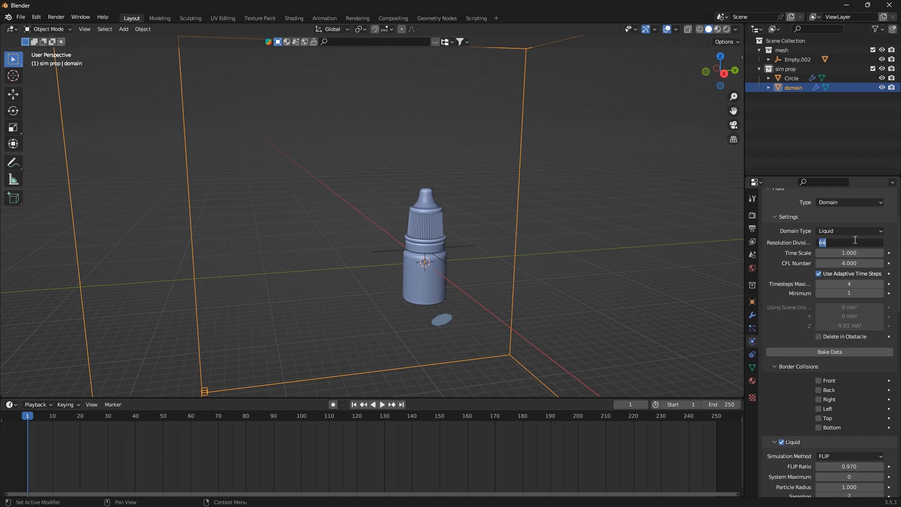
pyautogui.write('360')
pyautogui.press('Return')
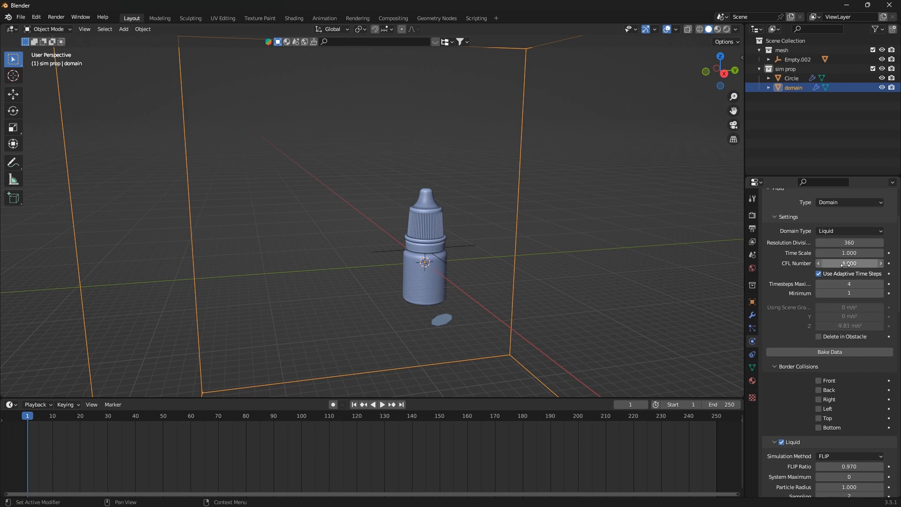
# - Set the liquid domain's resolution divisions to 64
pyautogui.click(851, 242)
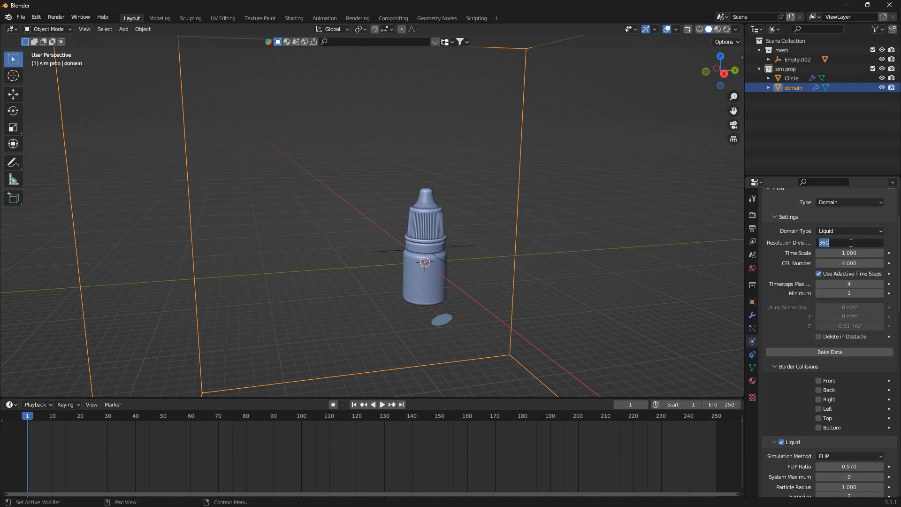
pyautogui.write('64')
pyautogui.press('Return')
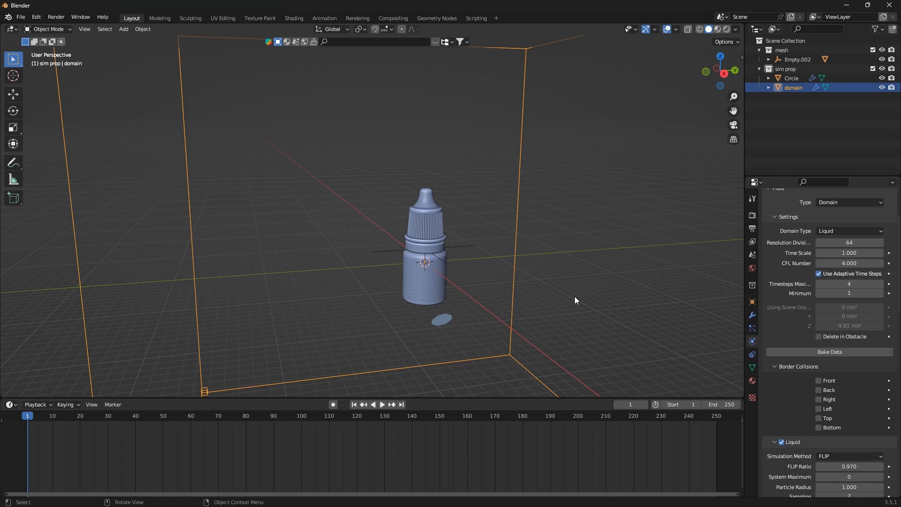
pyautogui.scroll(-6, 460, 219)
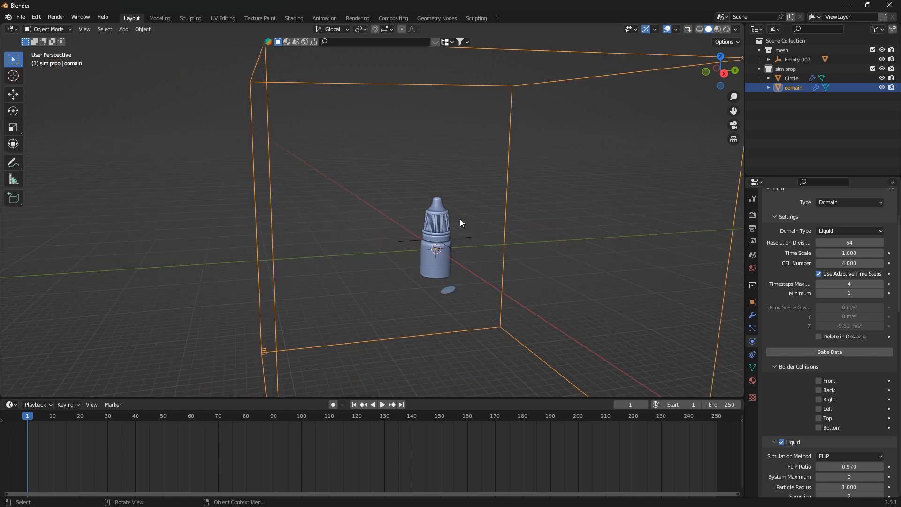
pyautogui.moveTo(473, 230); pyautogui.dragTo(512, 281, button='middle')
pyautogui.scroll(-10, 797, 402)
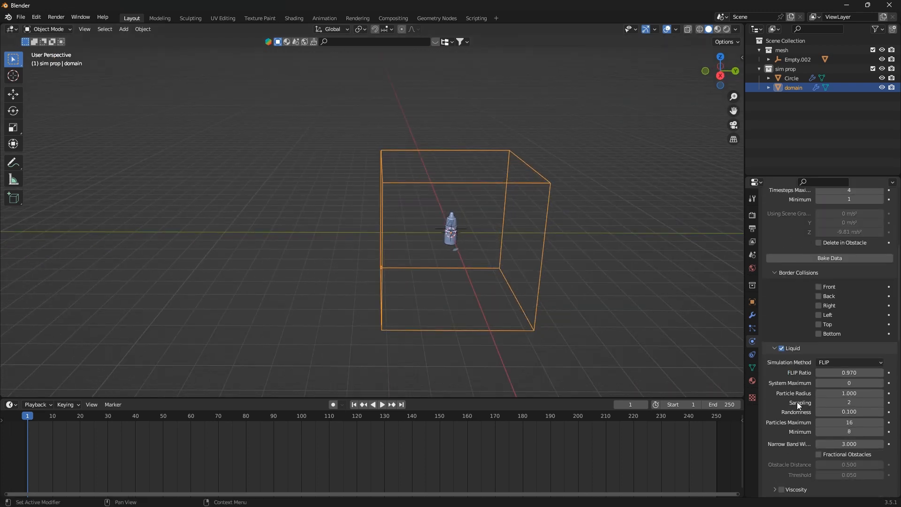
# - Set the particle radius in the domain's mesh settings to 1.3
pyautogui.scroll(2, 798, 403)
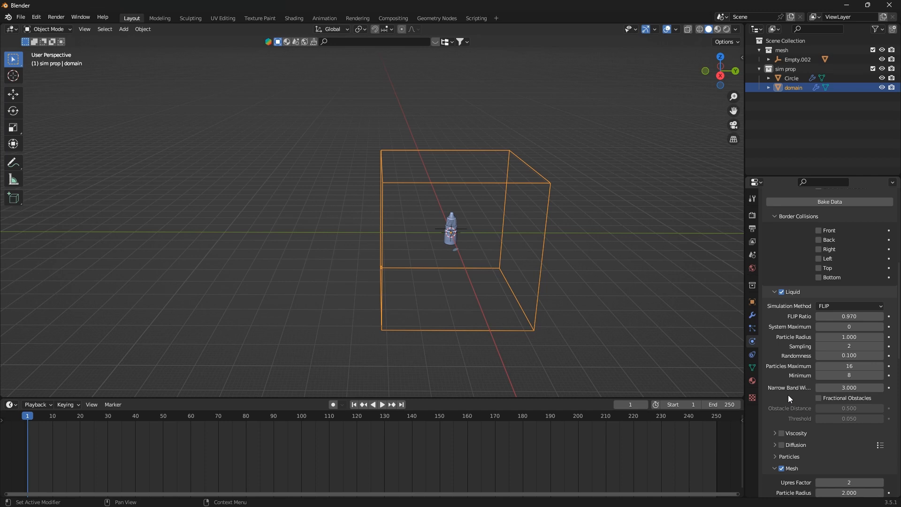
pyautogui.scroll(-5, 815, 404)
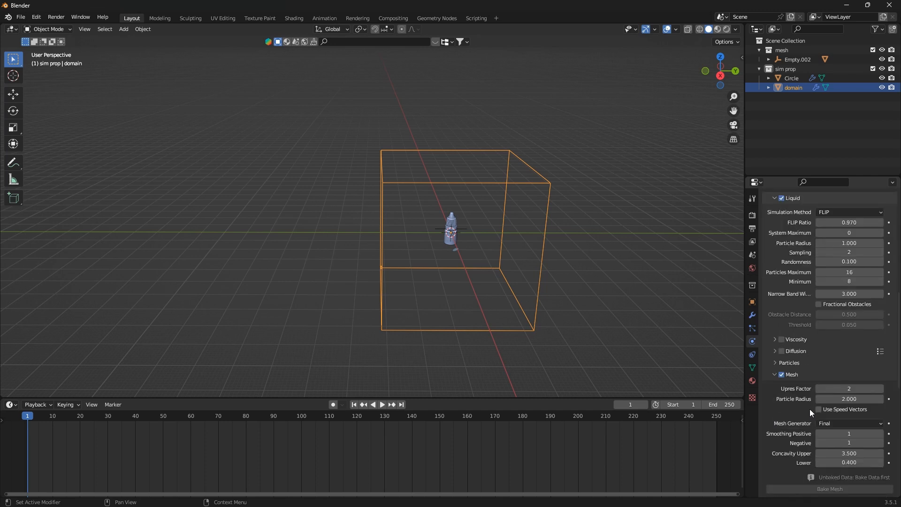
pyautogui.scroll(4, 809, 409)
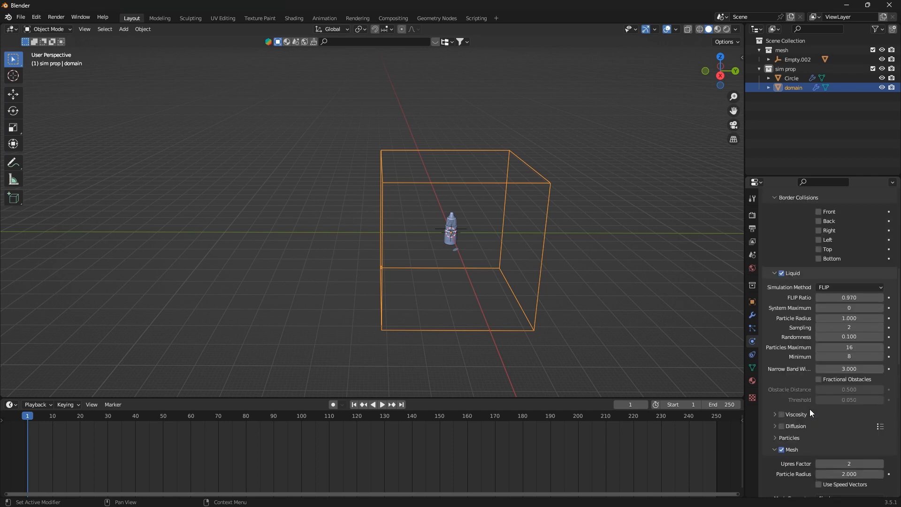
pyautogui.scroll(-2, 810, 409)
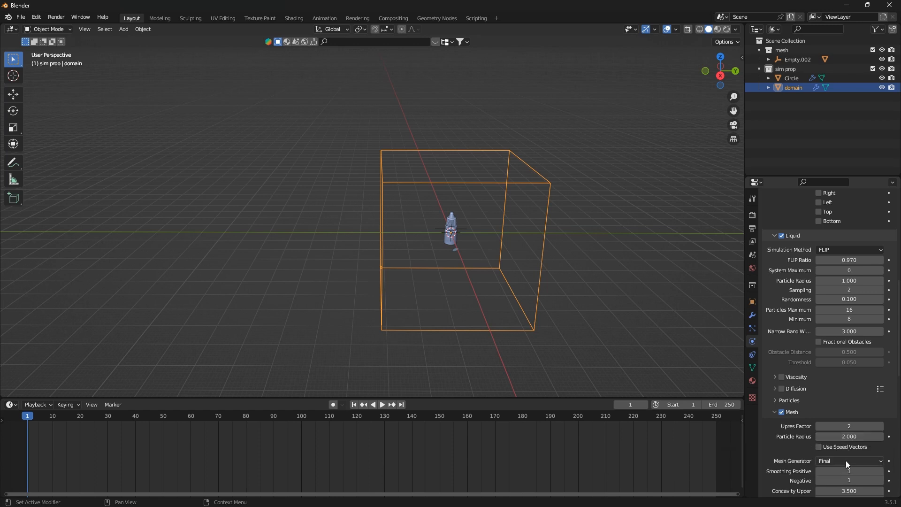
pyautogui.click(851, 435)
pyautogui.write('1.5')
pyautogui.press('Return')
pyautogui.scroll(5, 873, 399)
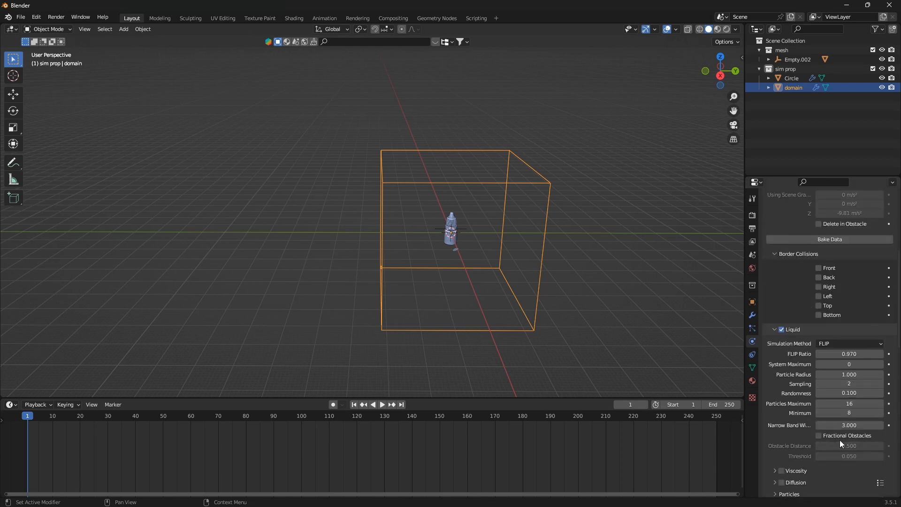
# - Review the domain's fluid settings, including time steps, border collisions, liquid, mesh, cache folder and field weights
pyautogui.scroll(8, 844, 430)
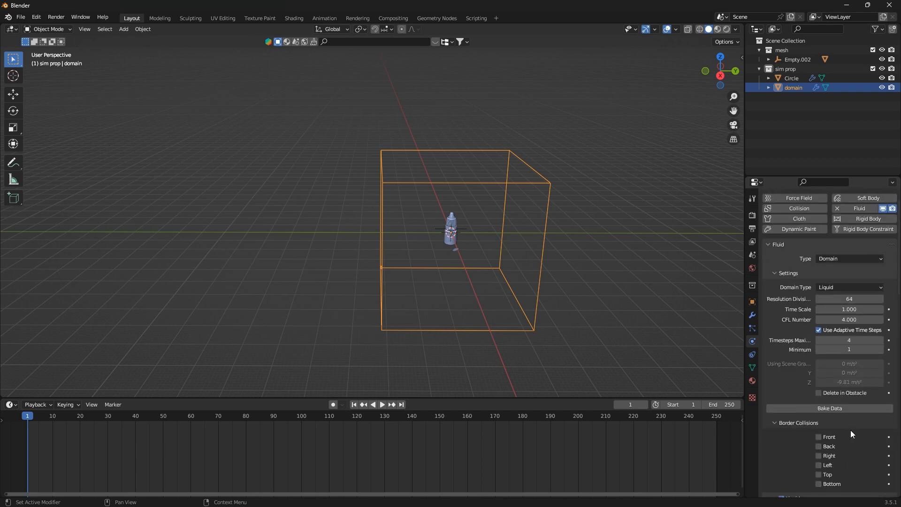
pyautogui.scroll(1, 850, 430)
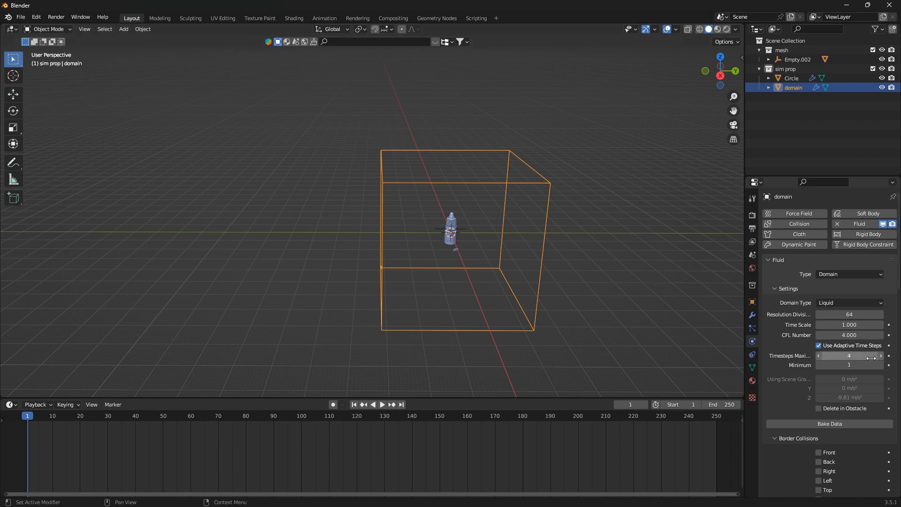
pyautogui.scroll(-10, 857, 371)
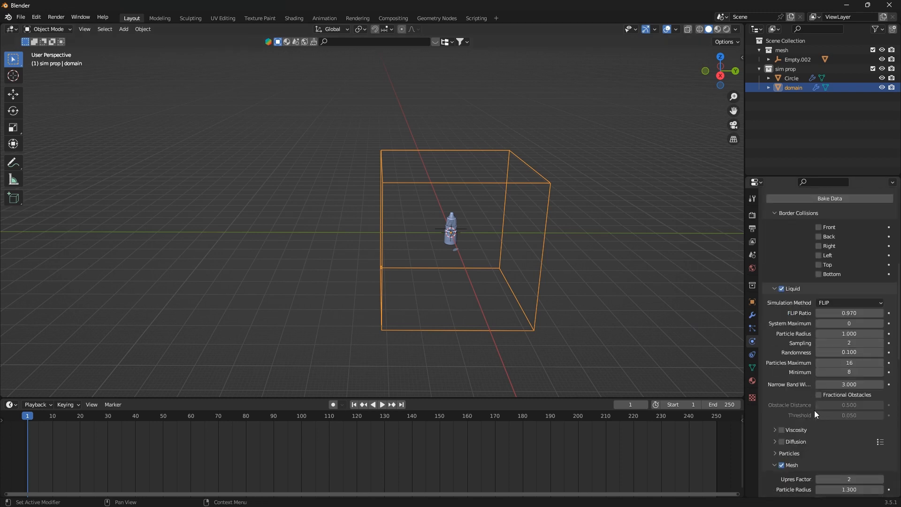
pyautogui.scroll(9, 822, 421)
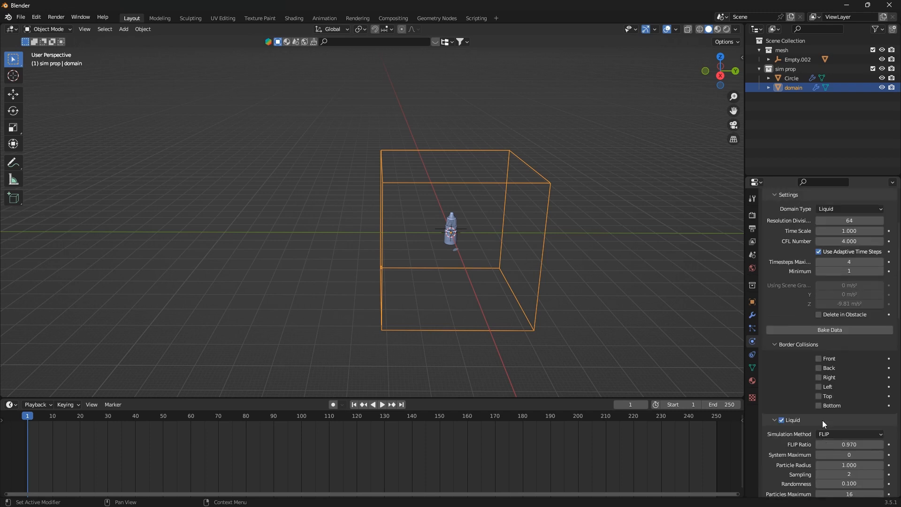
pyautogui.scroll(-12, 821, 419)
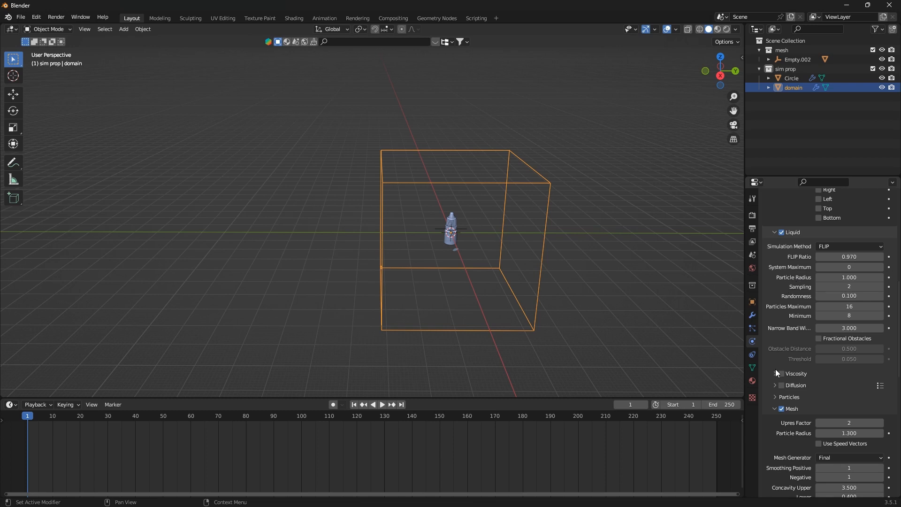
pyautogui.scroll(-6, 775, 369)
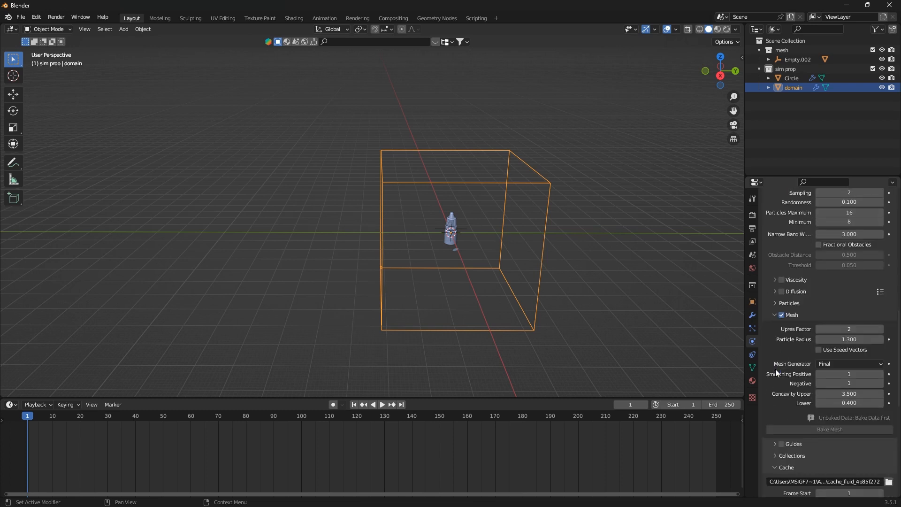
pyautogui.scroll(-7, 775, 369)
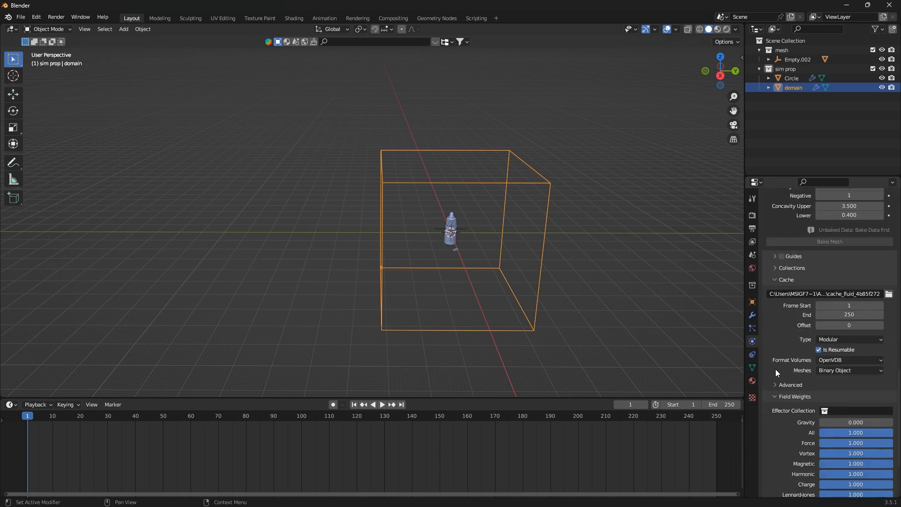
pyautogui.scroll(3, 776, 369)
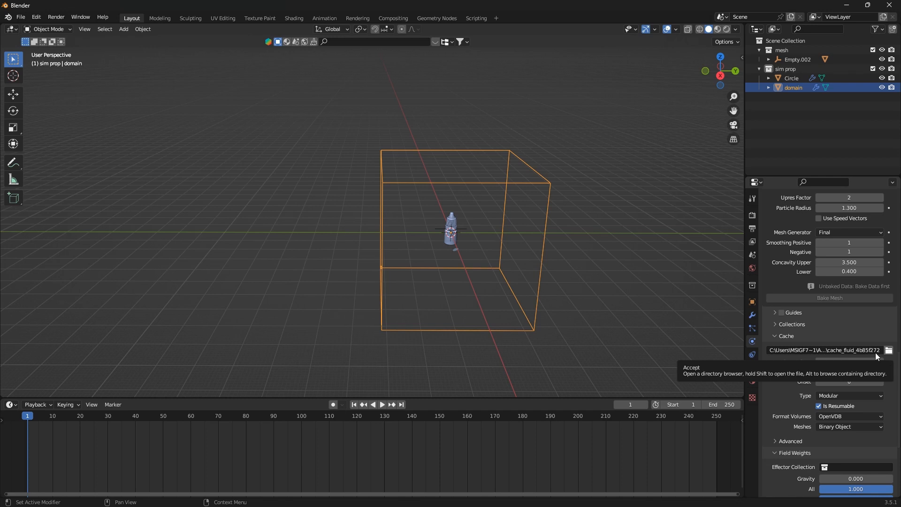
pyautogui.scroll(-6, 793, 371)
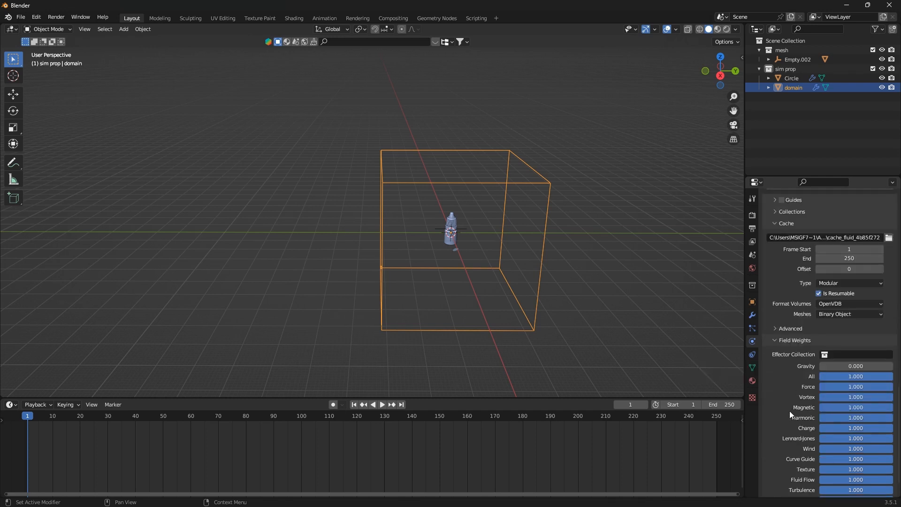
pyautogui.scroll(8, 775, 306)
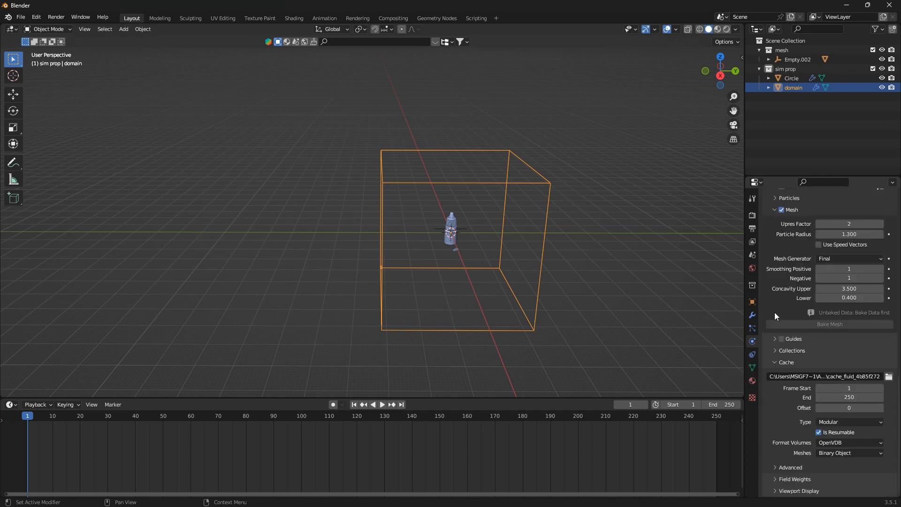
pyautogui.scroll(5, 815, 449)
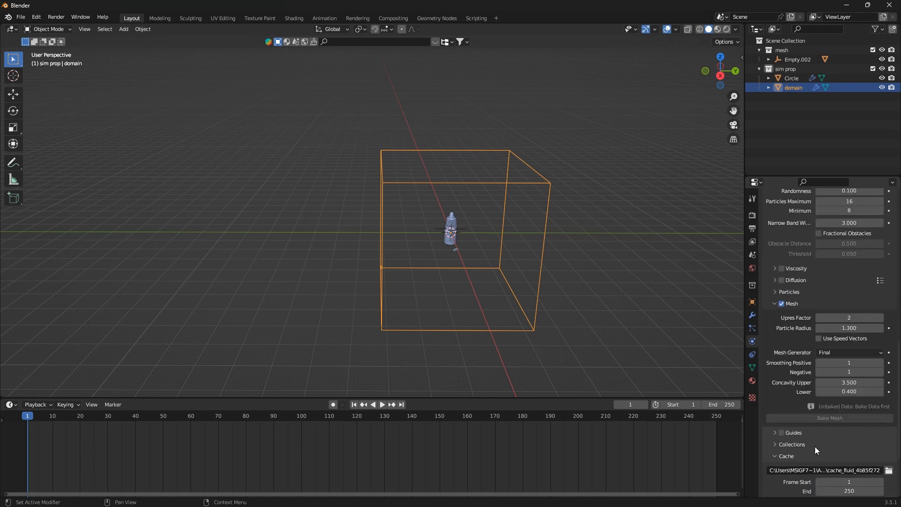
pyautogui.scroll(10, 814, 446)
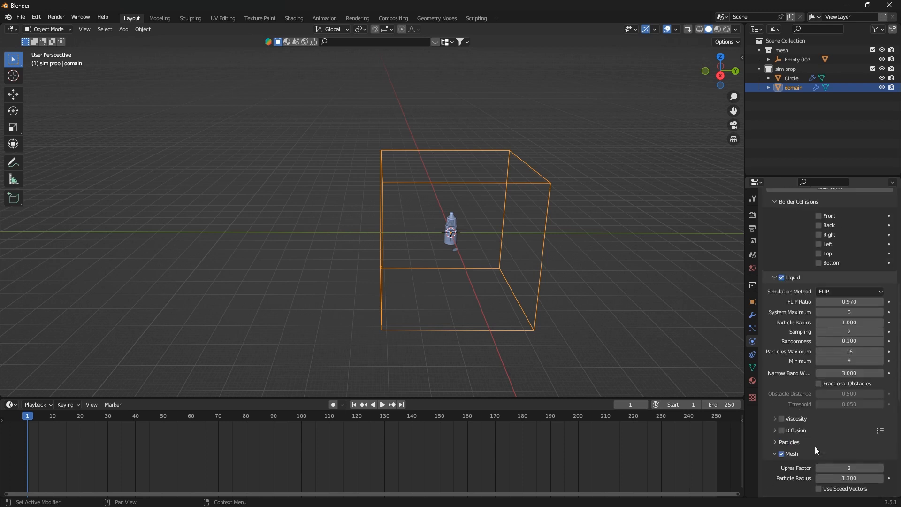
pyautogui.scroll(6, 814, 446)
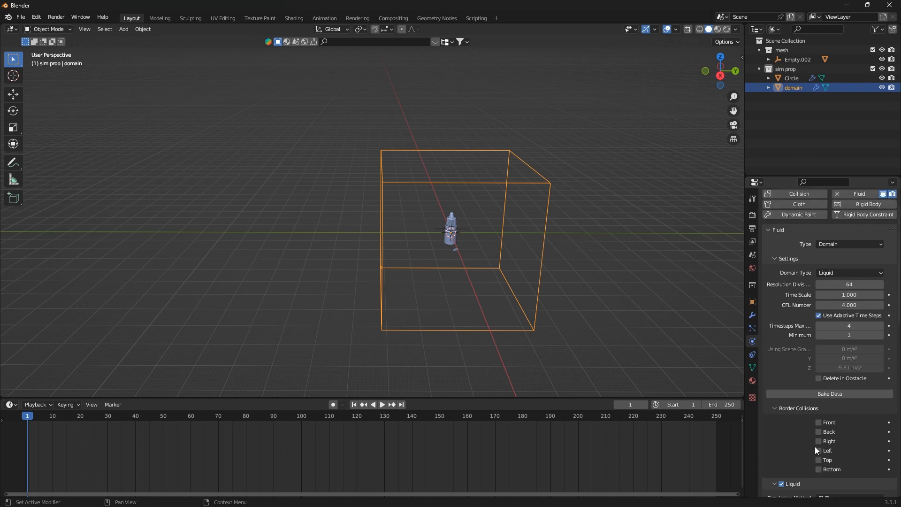
pyautogui.scroll(-9, 801, 441)
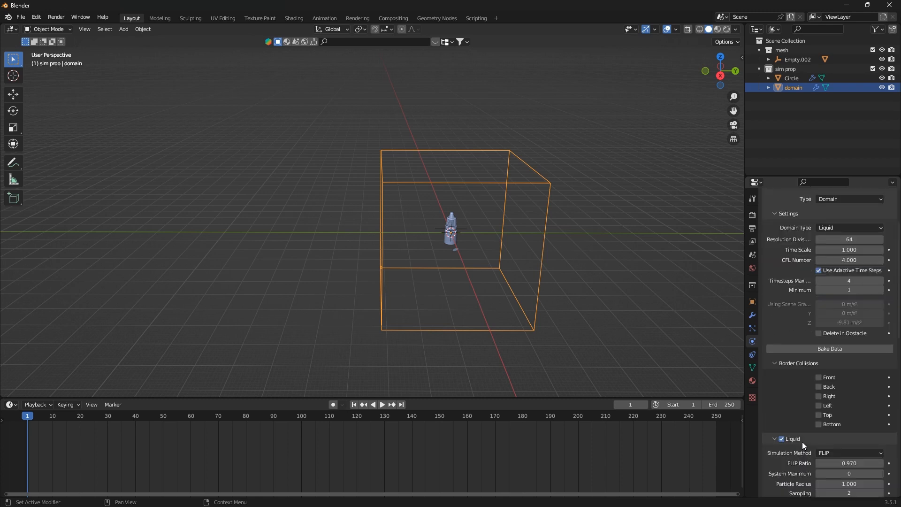
pyautogui.scroll(-12, 801, 441)
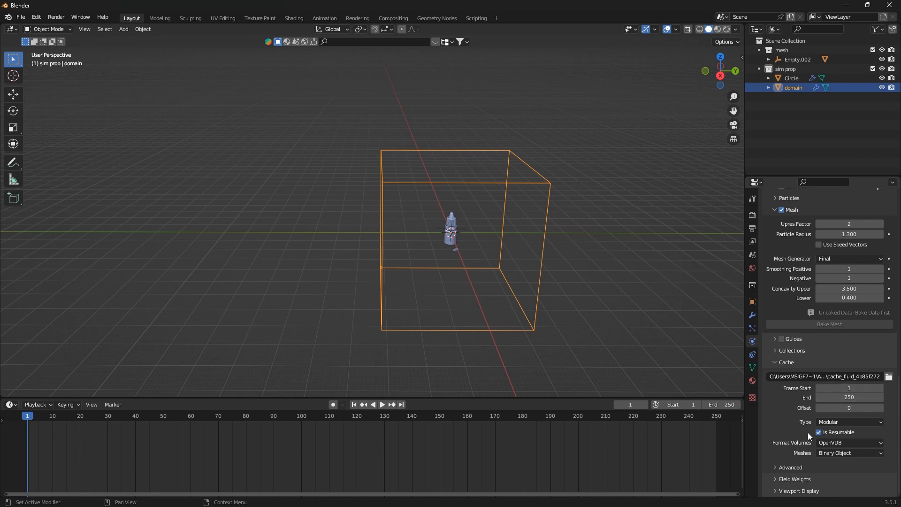
# - Bake the domain's fluid data
pyautogui.scroll(20, 800, 451)
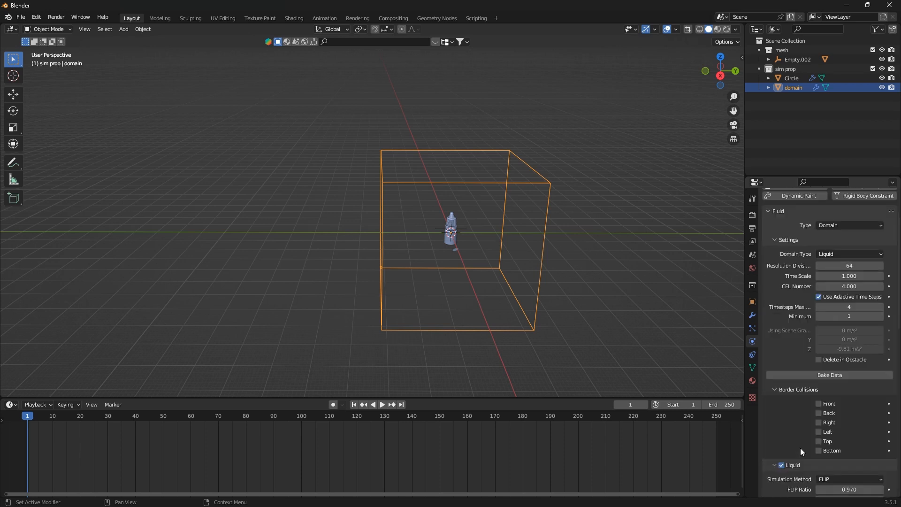
pyautogui.scroll(2, 833, 427)
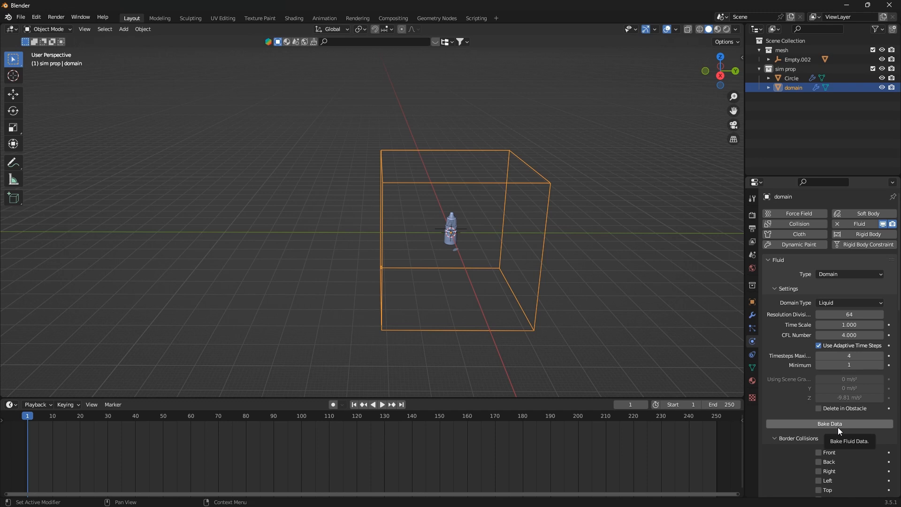
pyautogui.click(838, 424)
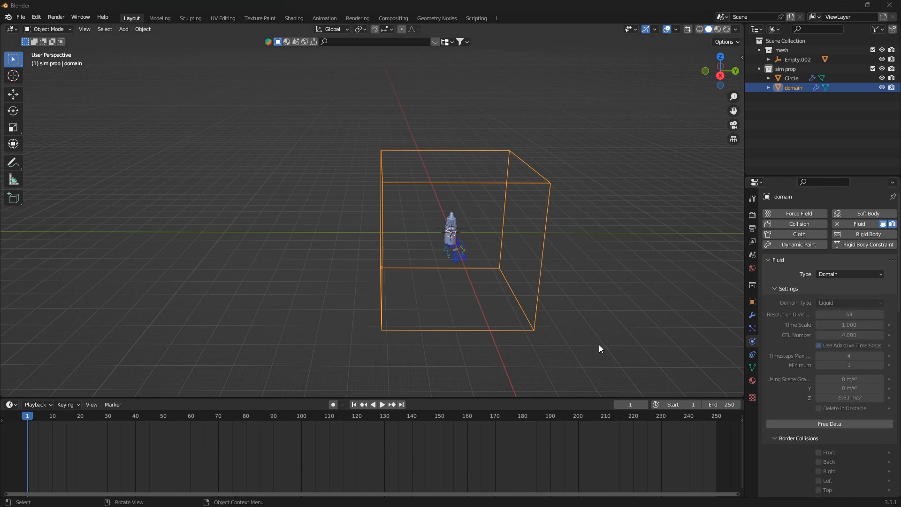
# - Play the newly baked simulation, examine the fluid particles around the bottle from different angles, and stop playback at frame 65
pyautogui.scroll(8, 460, 233)
pyautogui.moveTo(463, 272); pyautogui.dragTo(482, 277, button='middle')
pyautogui.click(383, 406)
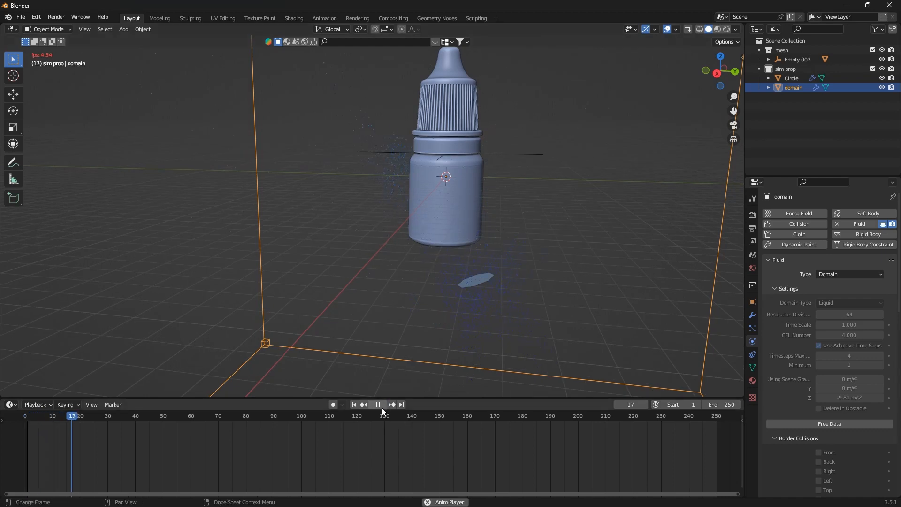
pyautogui.moveTo(404, 321); pyautogui.dragTo(349, 390, button='middle')
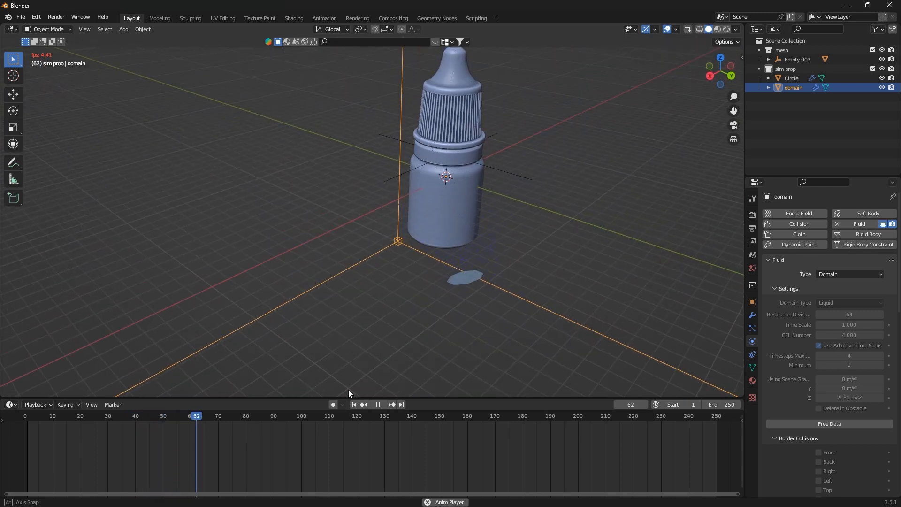
pyautogui.click(378, 404)
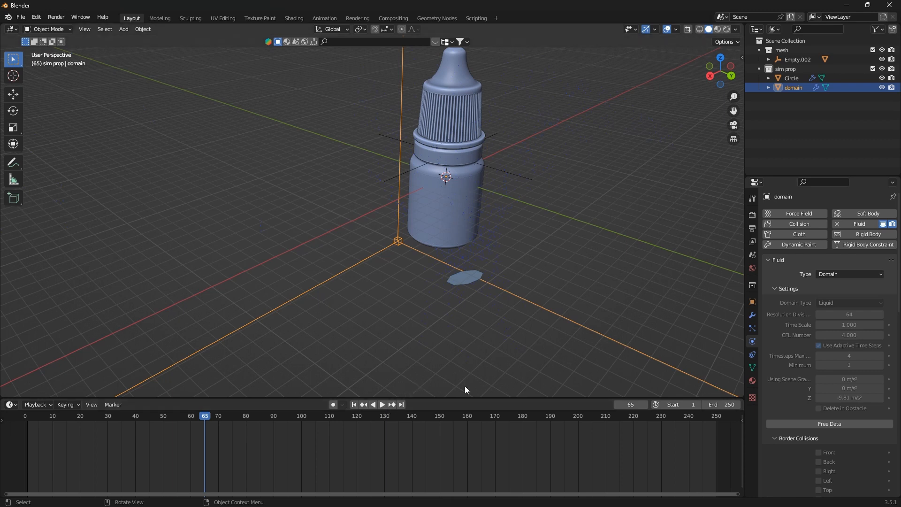
# - Bake the domain's liquid mesh with the current mesh settings
pyautogui.scroll(-8, 792, 406)
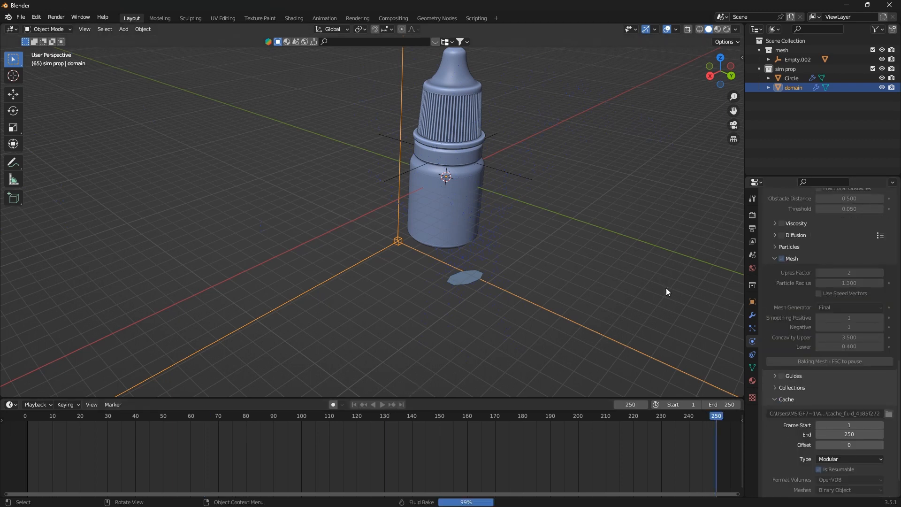
pyautogui.moveTo(520, 272); pyautogui.dragTo(559, 249, button='middle')
# - Check the bottle in Rendered shading, return the viewport to Material Preview, and switch to the Animation workspace
pyautogui.click(717, 29)
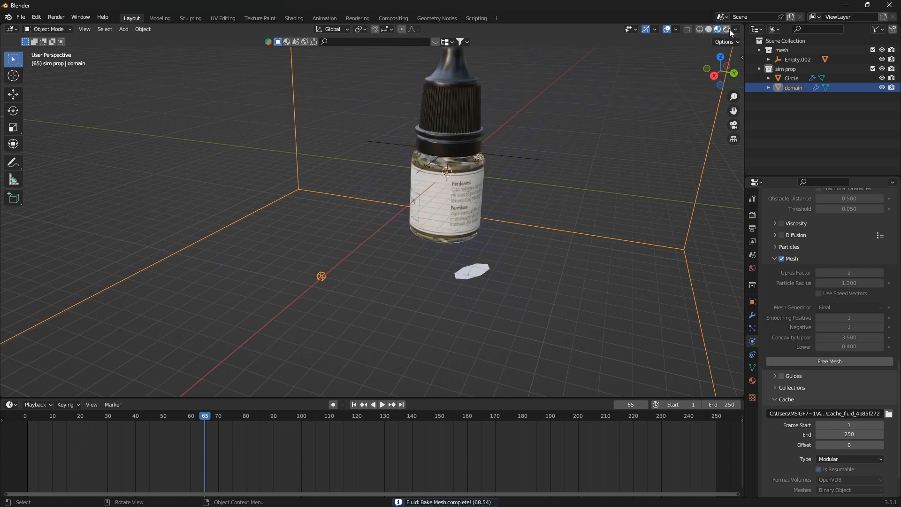
pyautogui.click(727, 29)
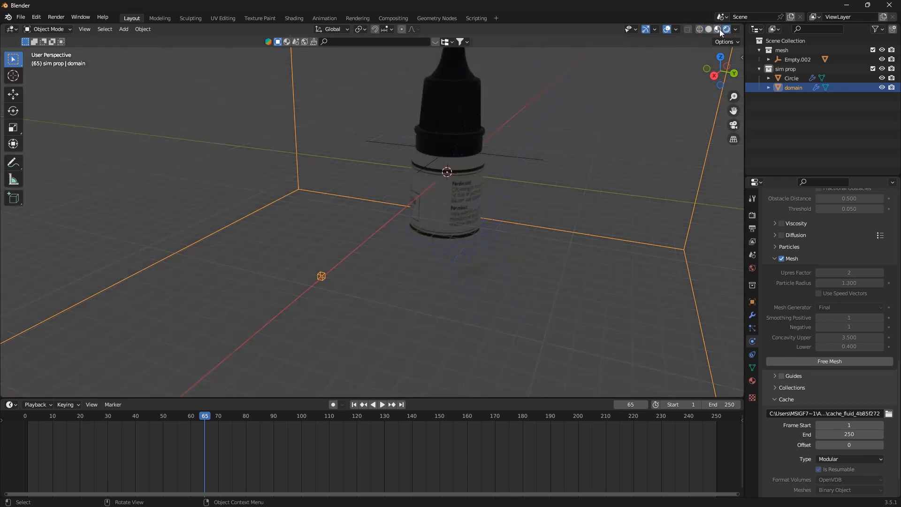
pyautogui.click(717, 30)
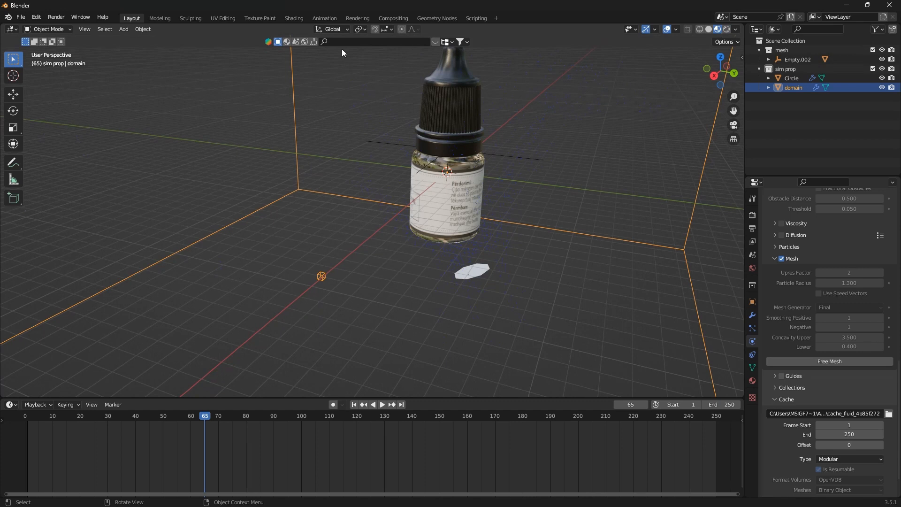
pyautogui.click(323, 16)
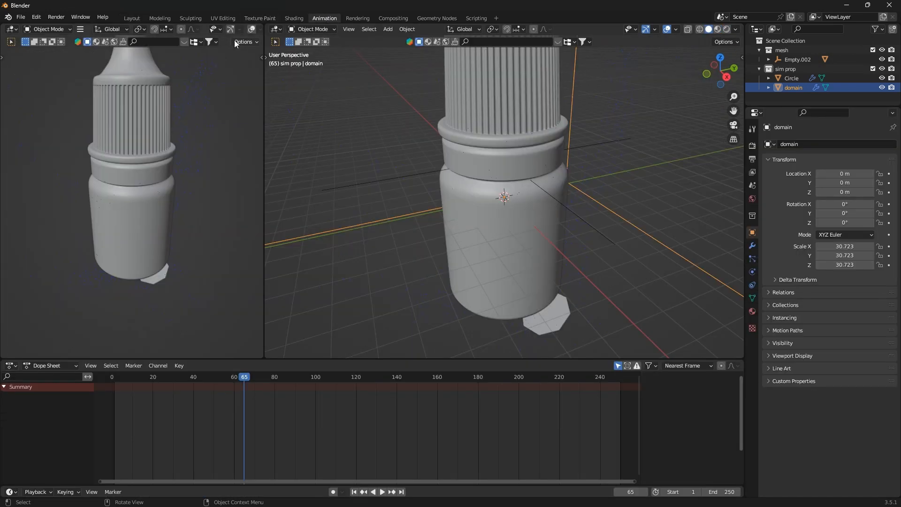
# - Switch the smaller viewport to Rendered shading, replay the simulation from the first frame, and stop it at frame 21
pyautogui.scroll(-4, 239, 30)
pyautogui.click(246, 29)
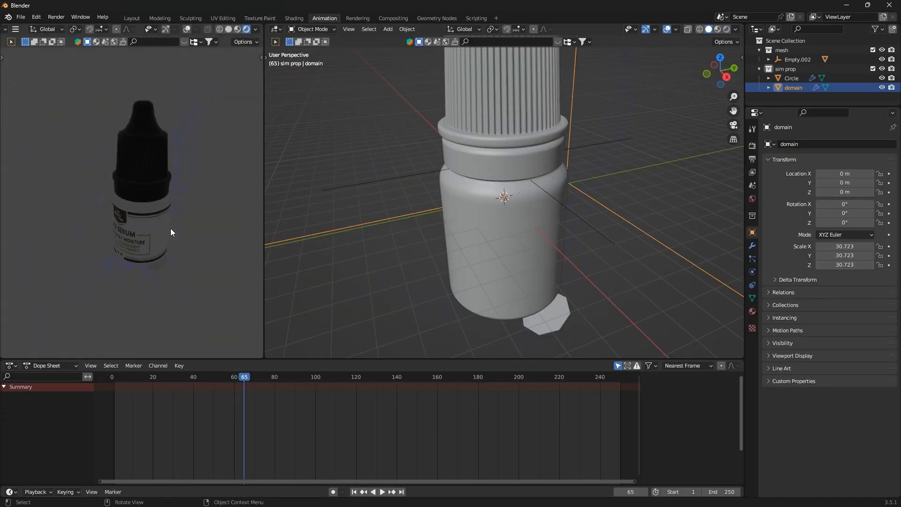
pyautogui.moveTo(170, 228); pyautogui.dragTo(157, 213, button='middle')
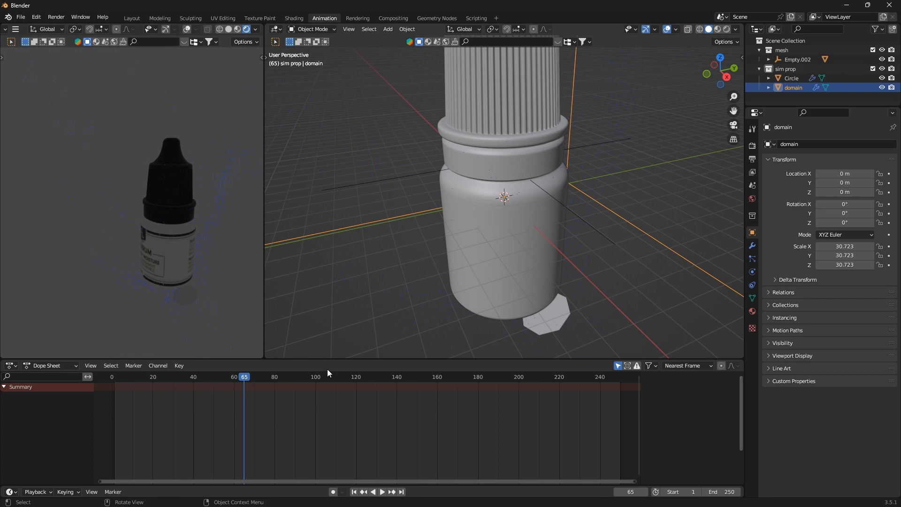
pyautogui.click(354, 492)
pyautogui.click(383, 492)
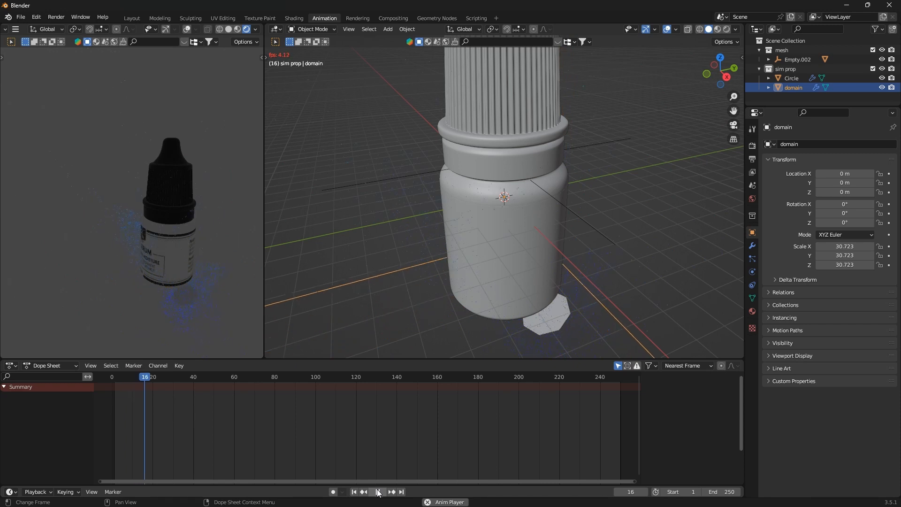
pyautogui.click(378, 491)
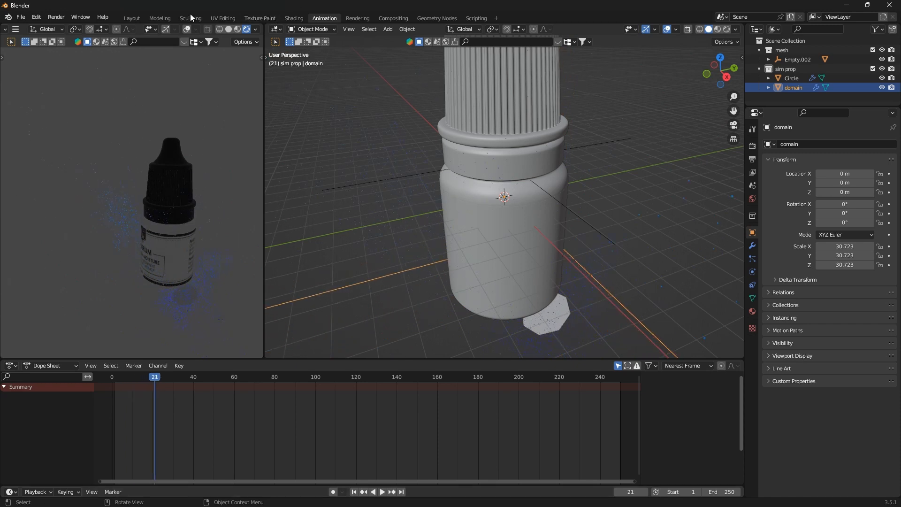
# - Return to the Layout workspace and review the domain's fluid, mesh and cache settings
pyautogui.click(132, 17)
pyautogui.moveTo(441, 232); pyautogui.dragTo(502, 257, button='middle')
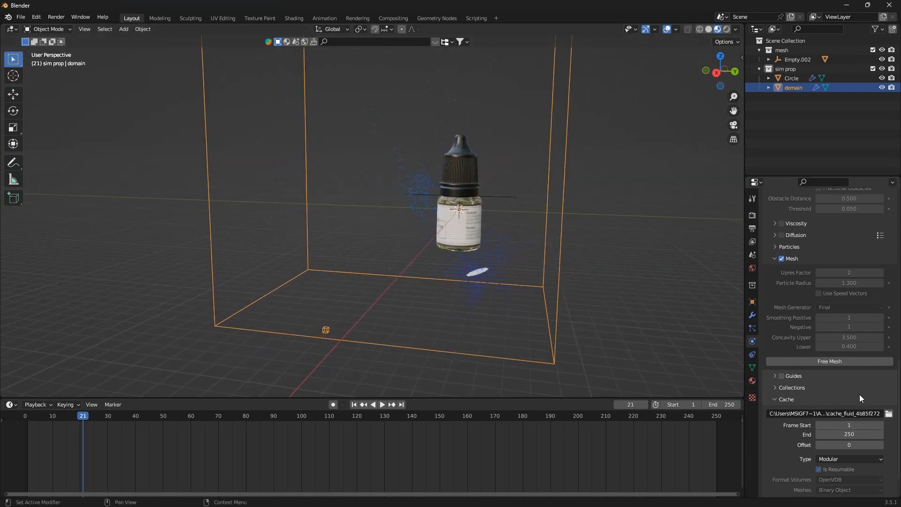
pyautogui.scroll(-2, 860, 396)
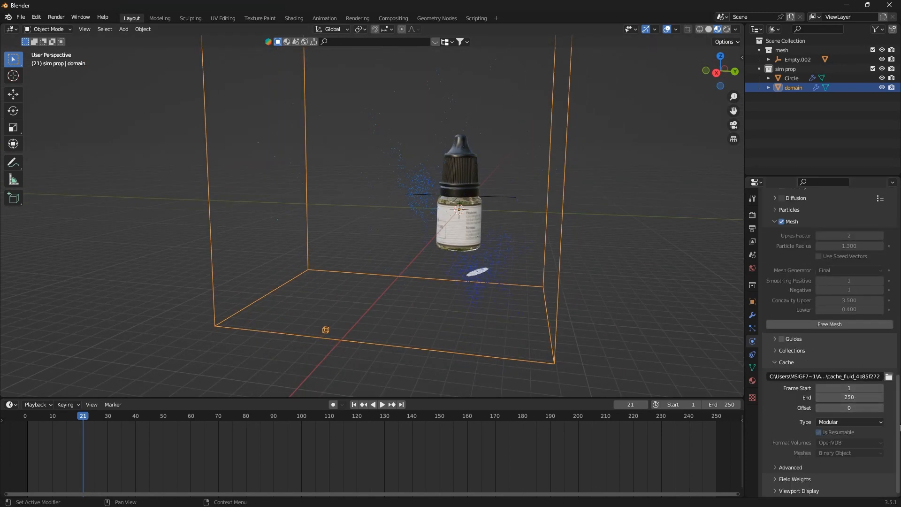
pyautogui.scroll(20, 872, 404)
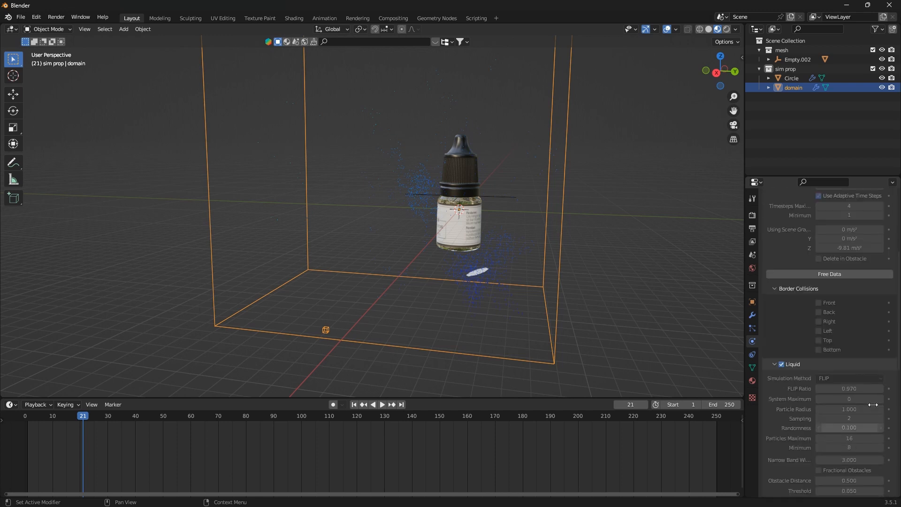
pyautogui.scroll(7, 872, 404)
# - Play the simulation on to frame 35, stop it, and examine the bottle and particles up close from several angles
pyautogui.scroll(4, 490, 209)
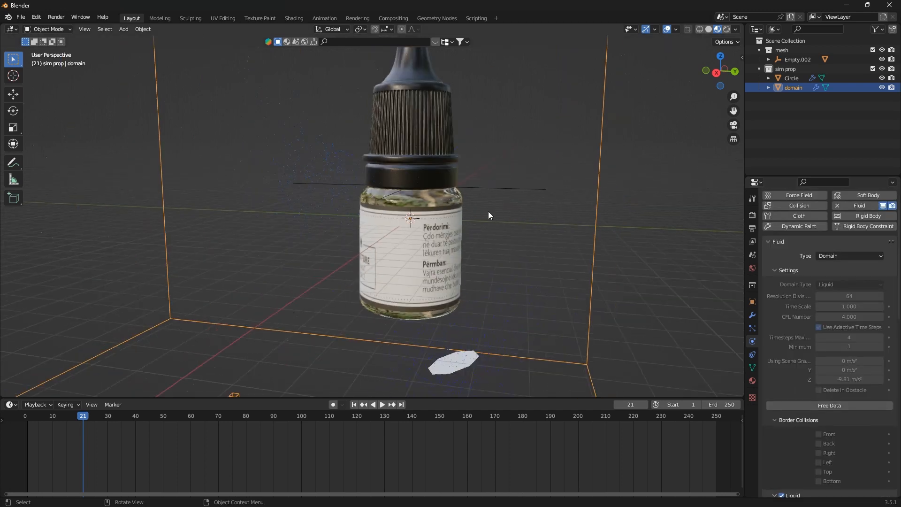
pyautogui.scroll(-4, 490, 214)
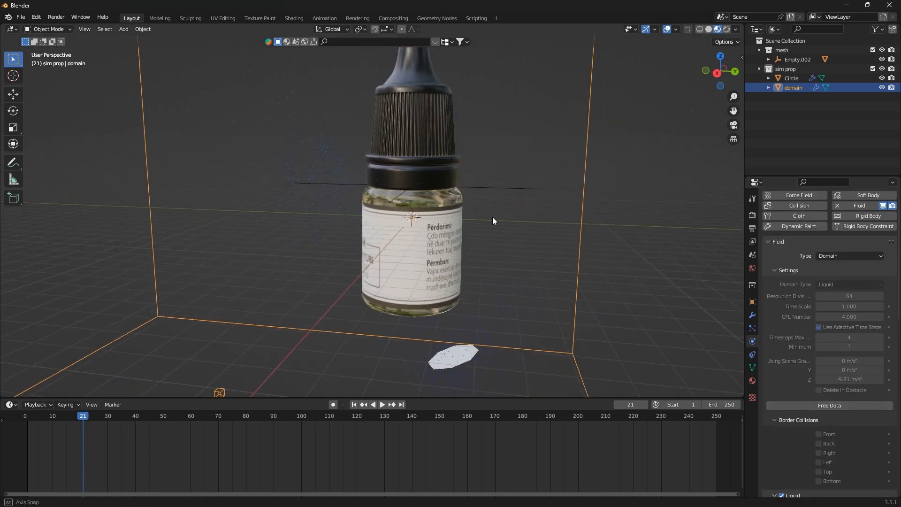
pyautogui.click(385, 407)
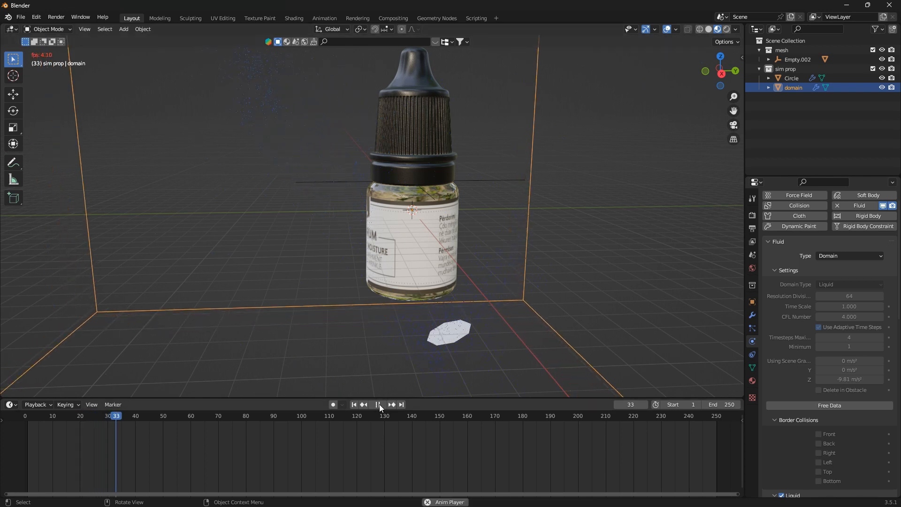
pyautogui.press('space')
pyautogui.moveTo(469, 221); pyautogui.dragTo(523, 221, button='middle')
pyautogui.scroll(5, 371, 180)
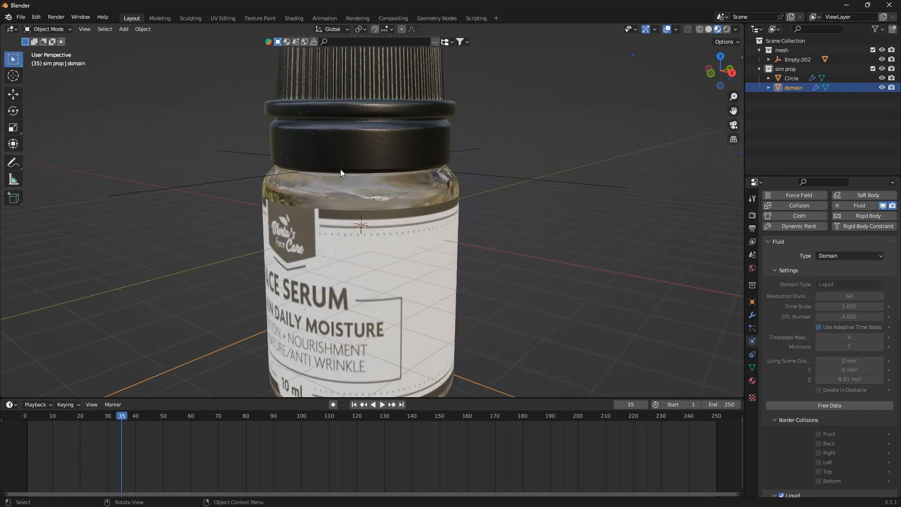
pyautogui.scroll(-2, 340, 169)
pyautogui.moveTo(458, 206); pyautogui.dragTo(551, 321, button='middle')
pyautogui.scroll(4, 306, 320)
pyautogui.scroll(3, 530, 304)
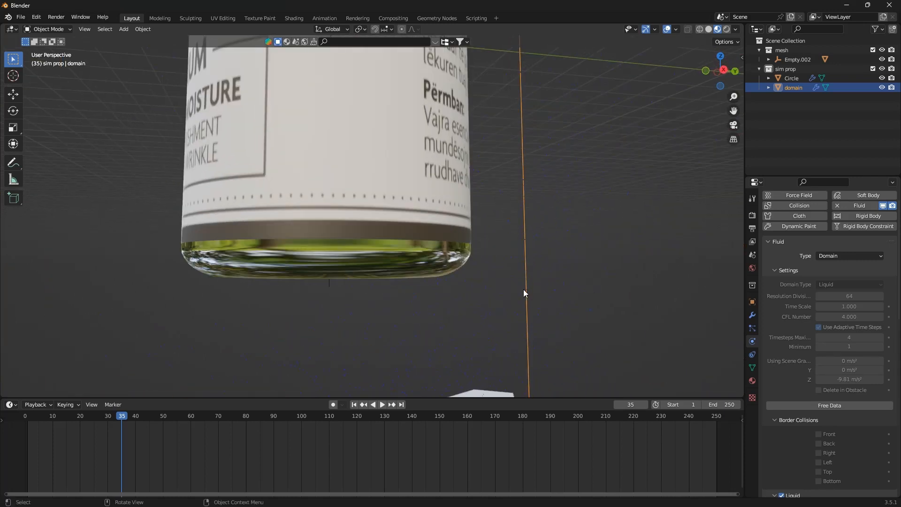
pyautogui.scroll(-5, 511, 287)
pyautogui.moveTo(511, 286)
pyautogui.mouseDown(button='middle')
pyautogui.moveTo(469, 263)
pyautogui.moveTo(451, 280)
pyautogui.moveTo(511, 284)
pyautogui.moveTo(497, 276)
pyautogui.mouseUp(button='middle')
# - Select the bottle and set its fluid effector's surface thickness to 0.3
pyautogui.click(367, 175)
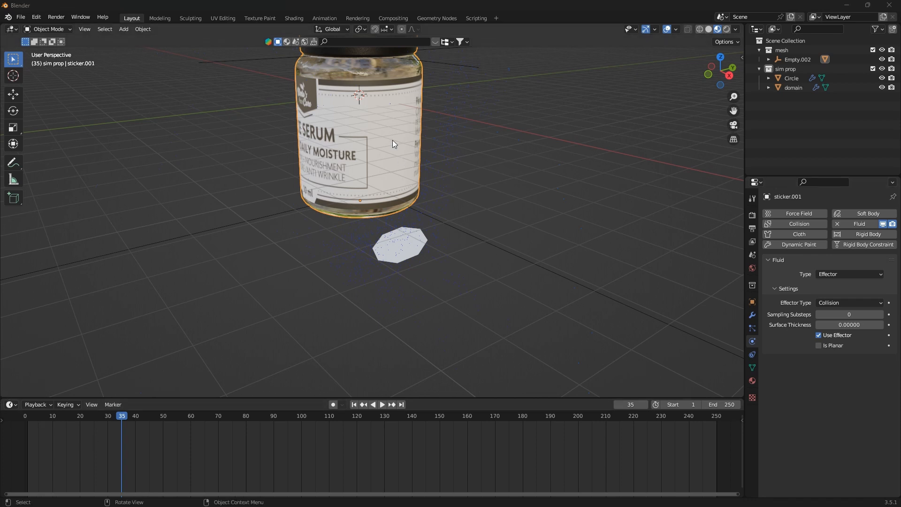
pyautogui.click(854, 324)
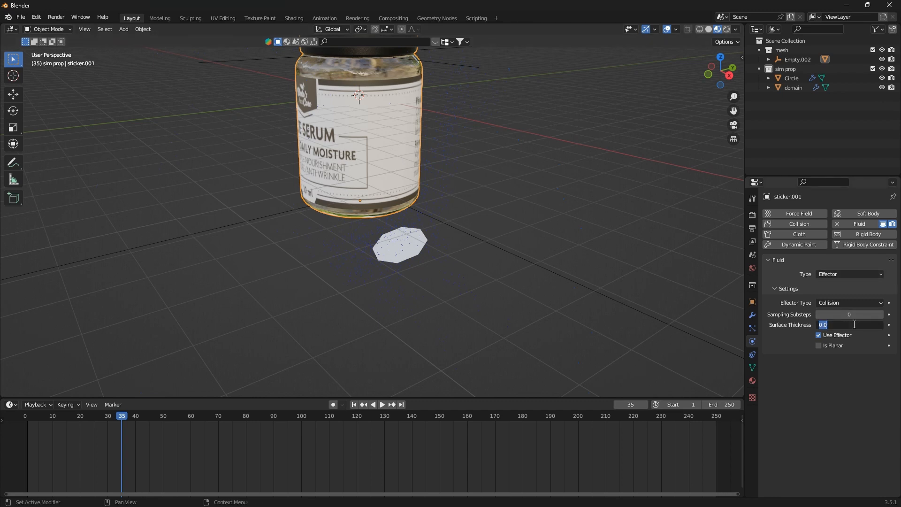
pyautogui.write('0.3')
pyautogui.press('Return')
# - Return to frame 1, select the domain, and free its baked fluid data
pyautogui.moveTo(452, 227); pyautogui.dragTo(476, 241, button='middle')
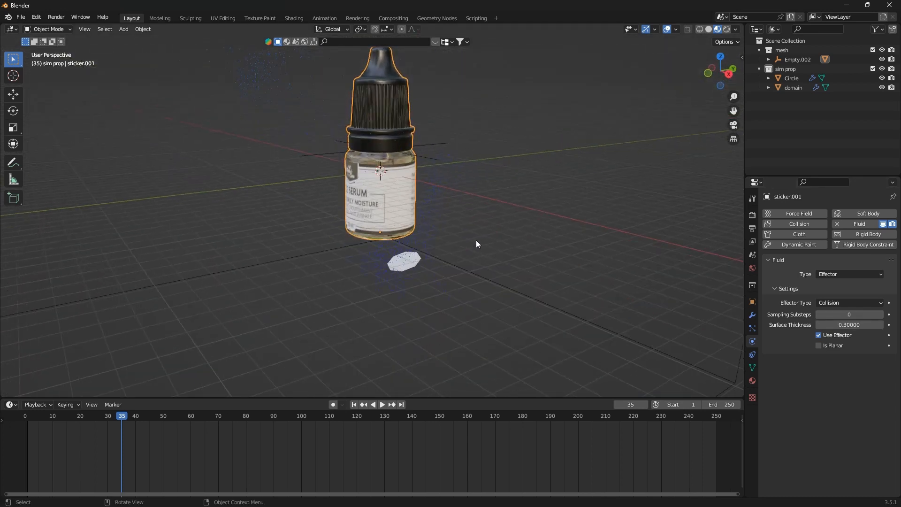
pyautogui.scroll(-3, 378, 240)
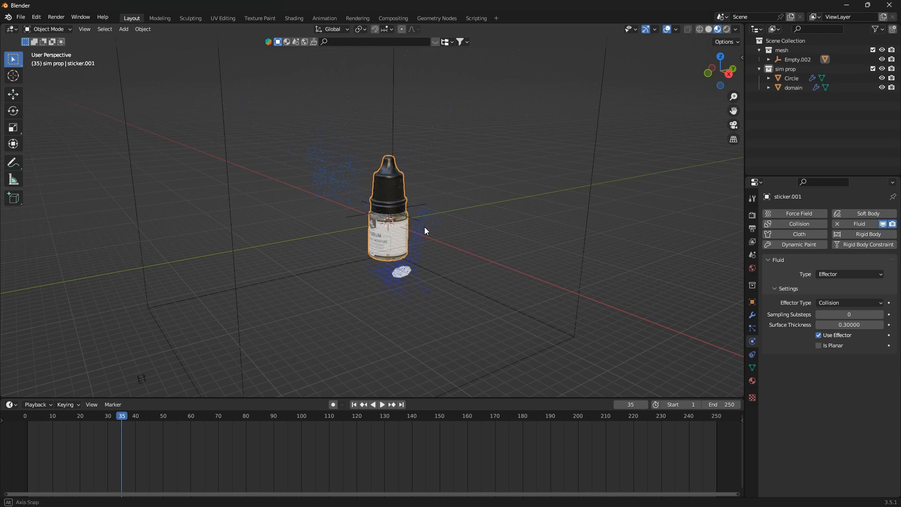
pyautogui.moveTo(425, 227); pyautogui.dragTo(393, 201, button='middle')
pyautogui.scroll(2, 393, 201)
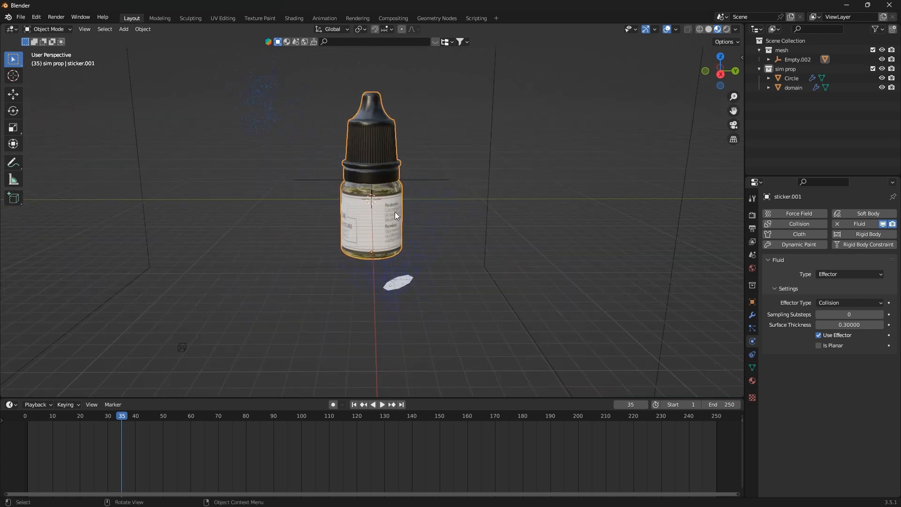
pyautogui.scroll(-4, 413, 282)
pyautogui.moveTo(434, 297); pyautogui.dragTo(445, 303, button='middle')
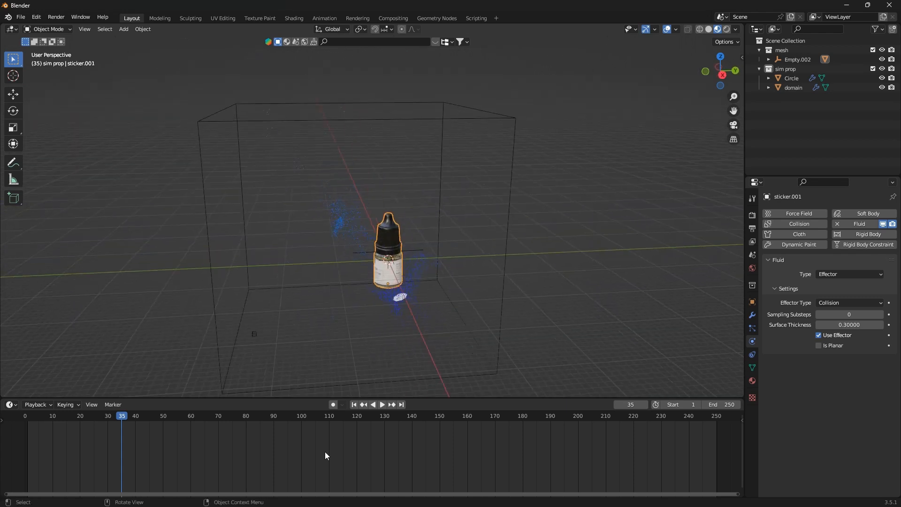
pyautogui.click(355, 405)
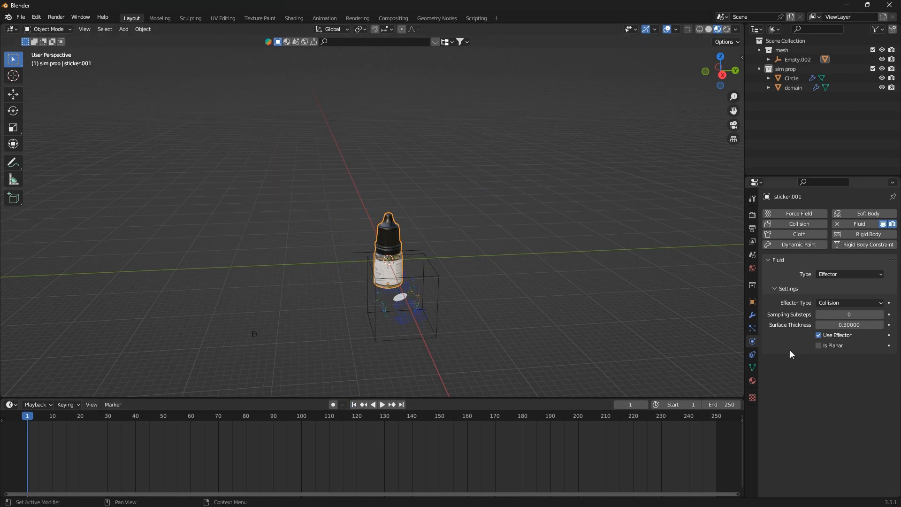
pyautogui.click(438, 276)
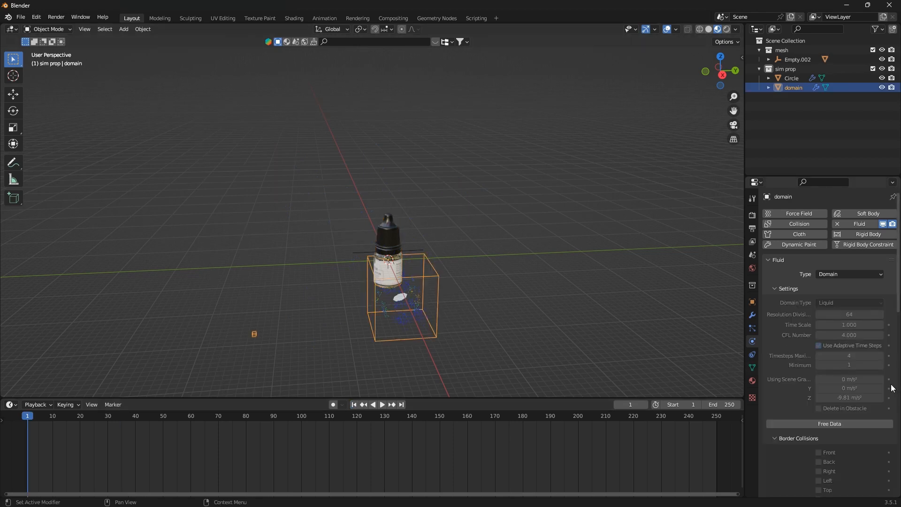
pyautogui.scroll(-10, 855, 334)
pyautogui.click(828, 289)
# - Review the domain's unlocked fluid and mesh settings, shrink the timeline area, and bake the fluid data again
pyautogui.scroll(-10, 850, 310)
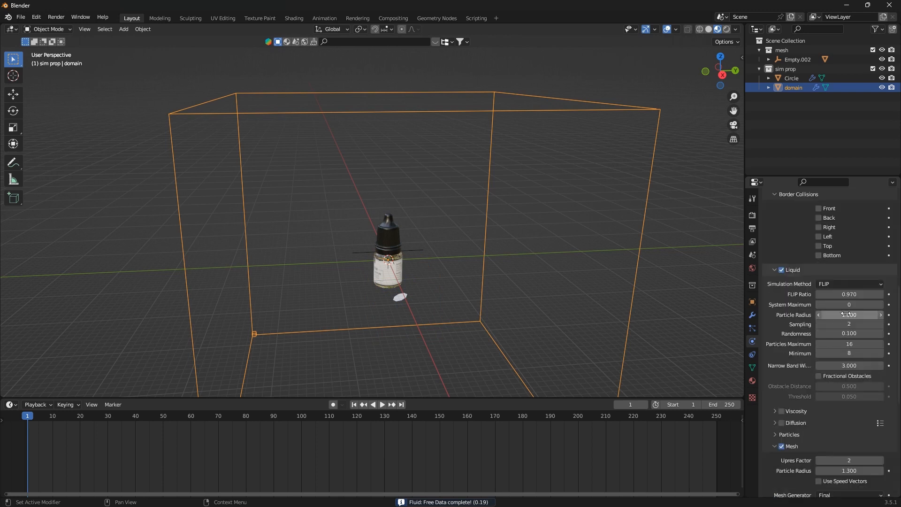
pyautogui.scroll(-5, 844, 319)
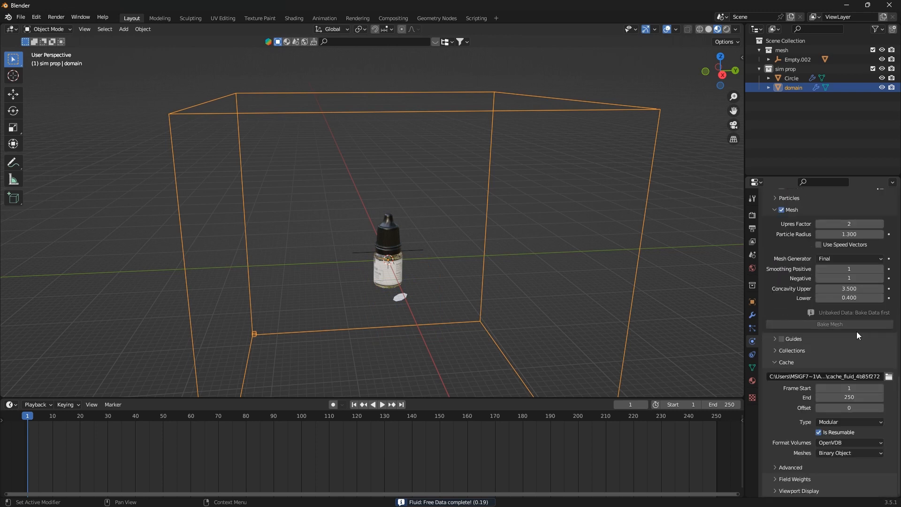
pyautogui.scroll(5, 858, 332)
pyautogui.scroll(-6, 866, 332)
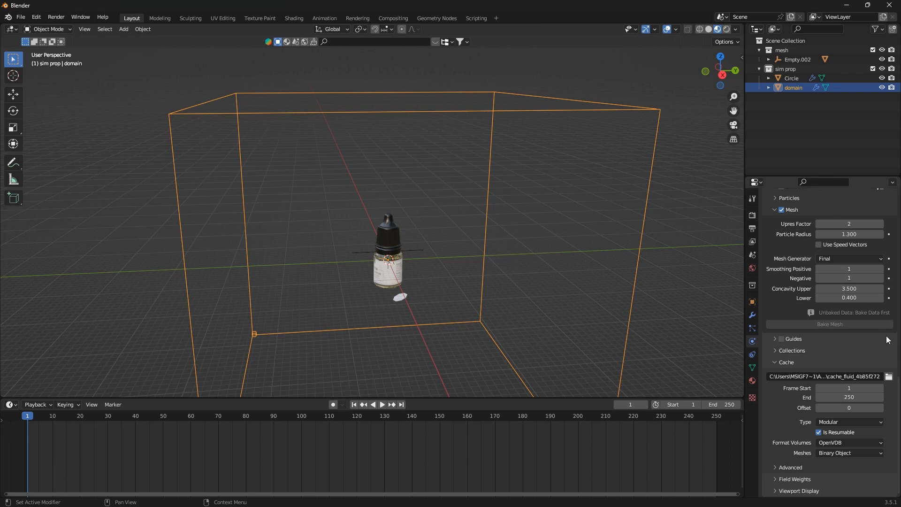
pyautogui.scroll(12, 890, 337)
pyautogui.scroll(10, 890, 336)
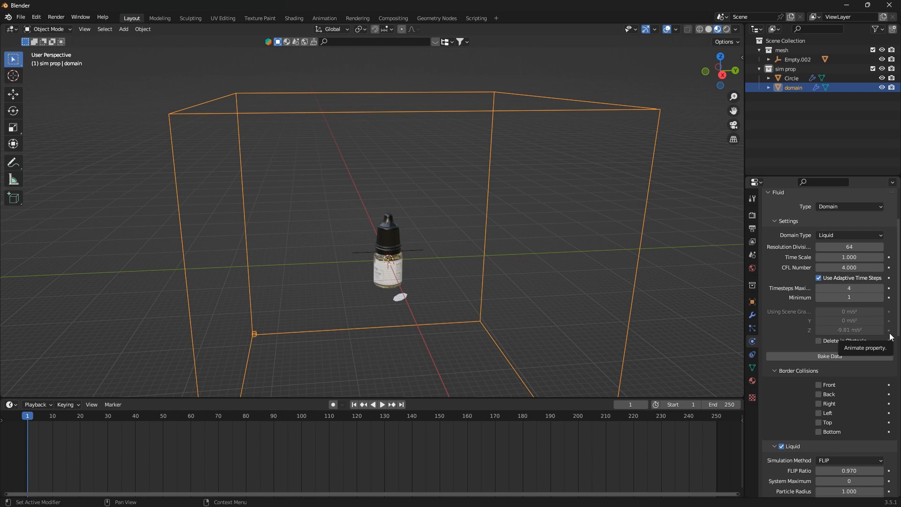
pyautogui.moveTo(494, 398); pyautogui.dragTo(494, 416)
pyautogui.scroll(-4, 799, 389)
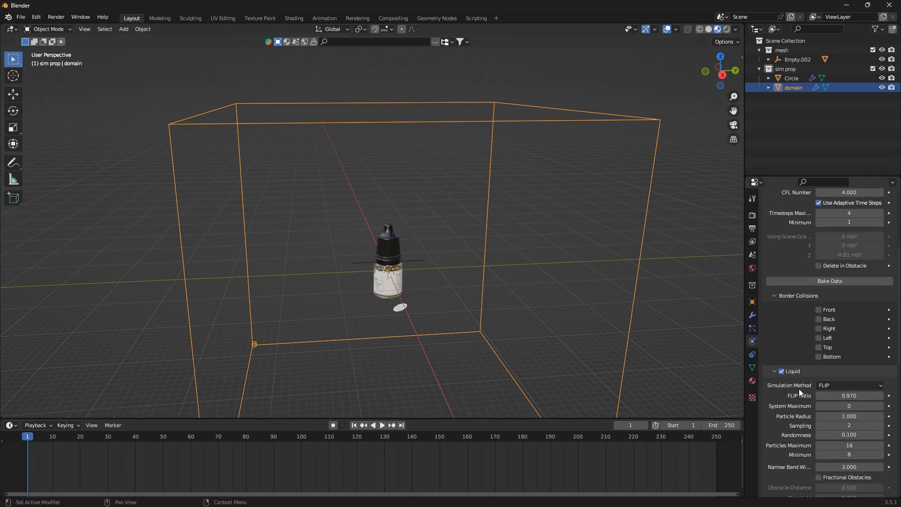
pyautogui.click(849, 280)
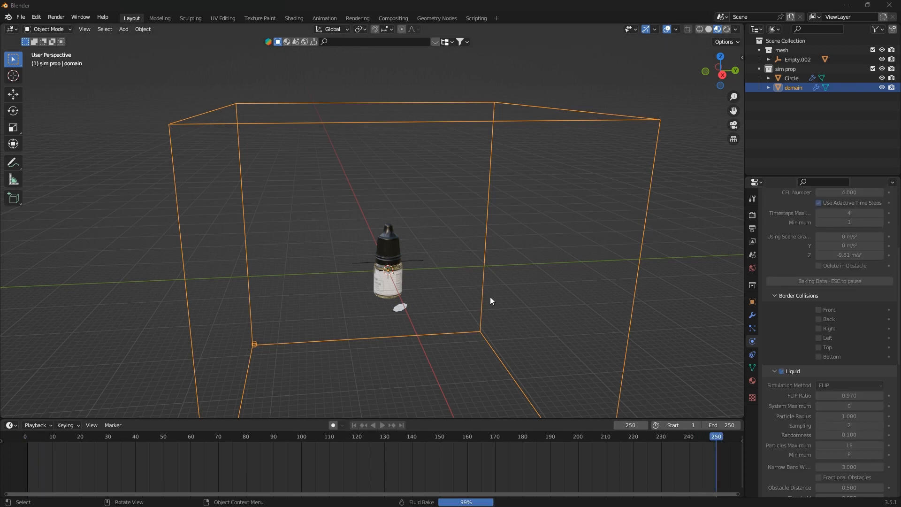
# - Play the rebaked simulation with the bottle in closer view and stop it at frame 21
pyautogui.moveTo(417, 339); pyautogui.dragTo(407, 319, button='middle')
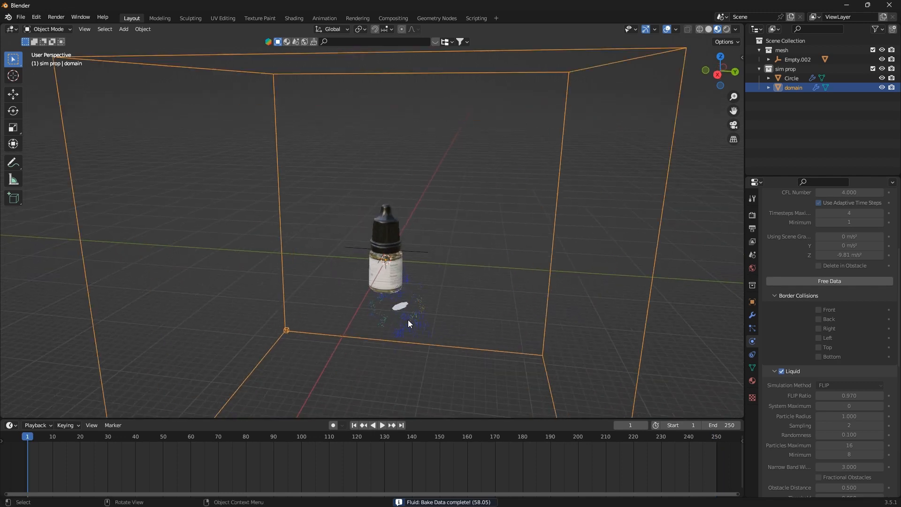
pyautogui.scroll(5, 408, 320)
pyautogui.click(383, 426)
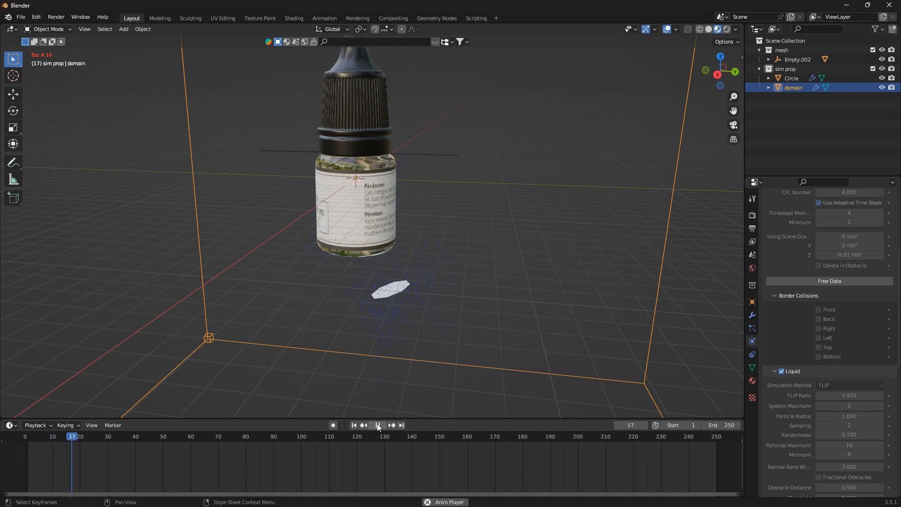
pyautogui.click(378, 425)
# - Switch the viewport to Rendered shading and set the render engine to Cycles
pyautogui.click(727, 30)
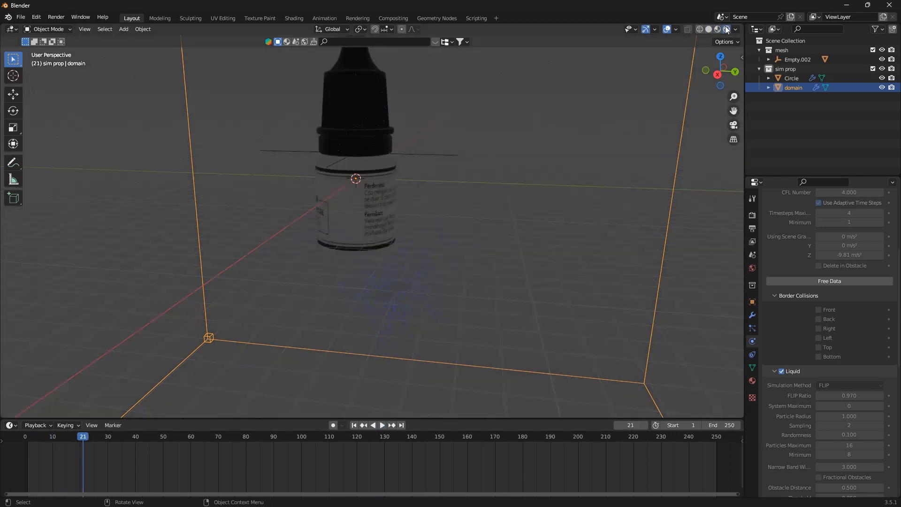
pyautogui.click(752, 215)
pyautogui.click(872, 214)
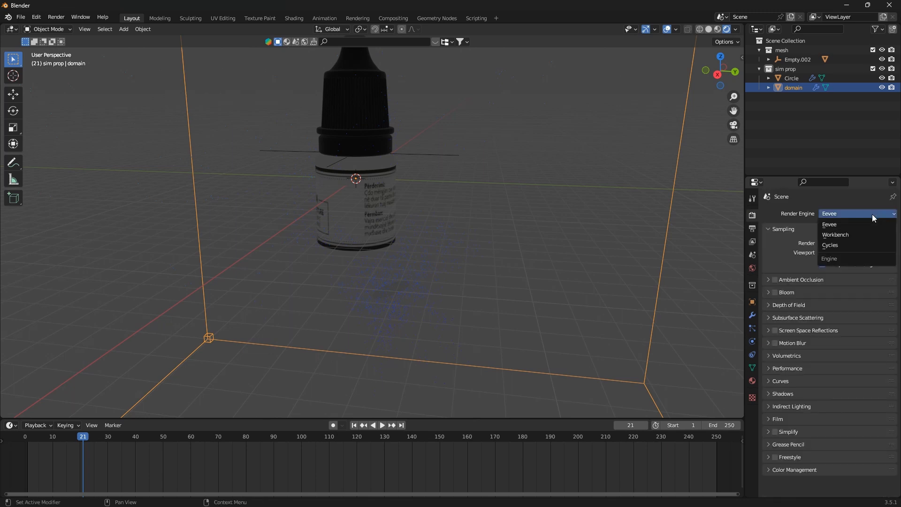
pyautogui.click(849, 247)
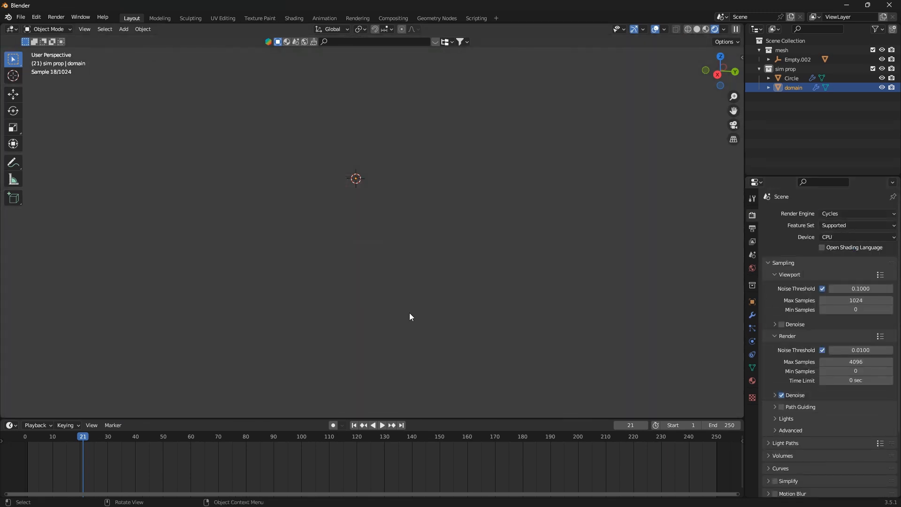
# - Inspect the bottle and fluid in the Cycles viewport from different distances and angles, and briefly play the simulation from frame 21
pyautogui.scroll(-1, 409, 313)
pyautogui.scroll(1, 409, 313)
pyautogui.scroll(-4, 409, 314)
pyautogui.scroll(8, 396, 269)
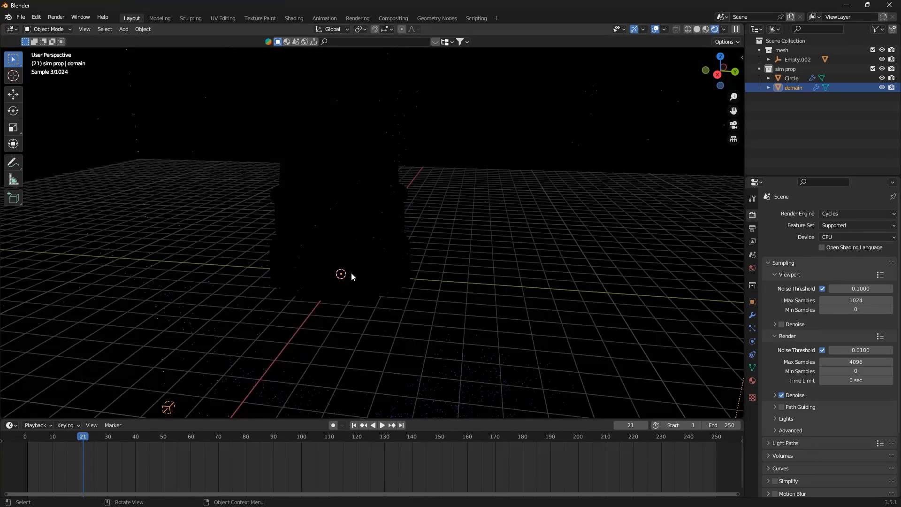
pyautogui.scroll(-2, 366, 279)
pyautogui.moveTo(366, 281); pyautogui.dragTo(396, 275, button='middle')
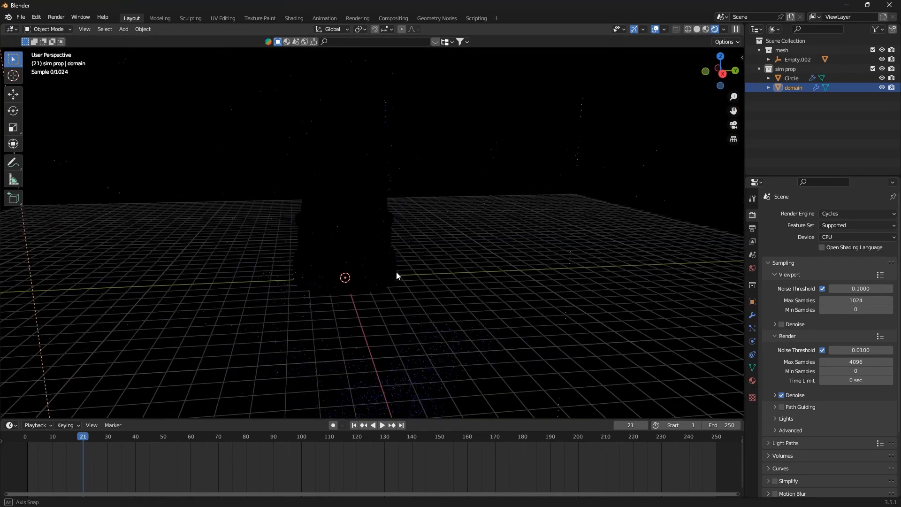
pyautogui.click(383, 426)
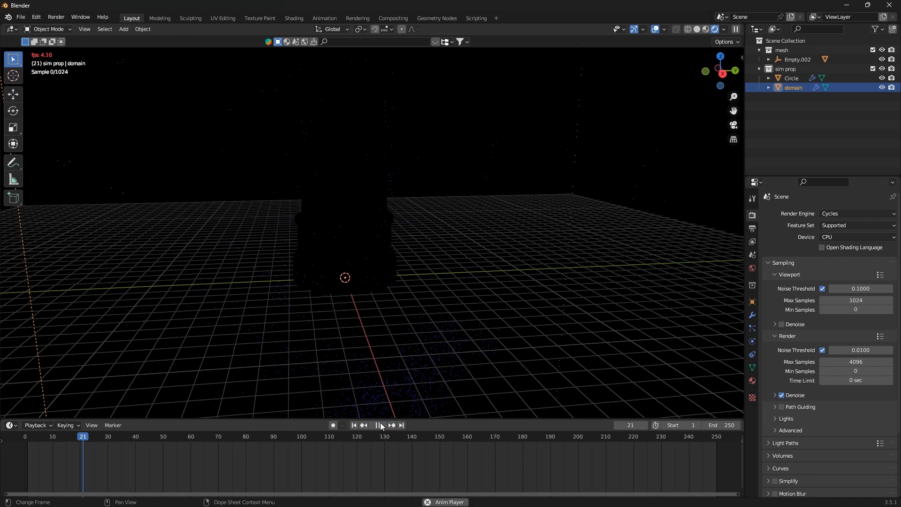
pyautogui.click(380, 425)
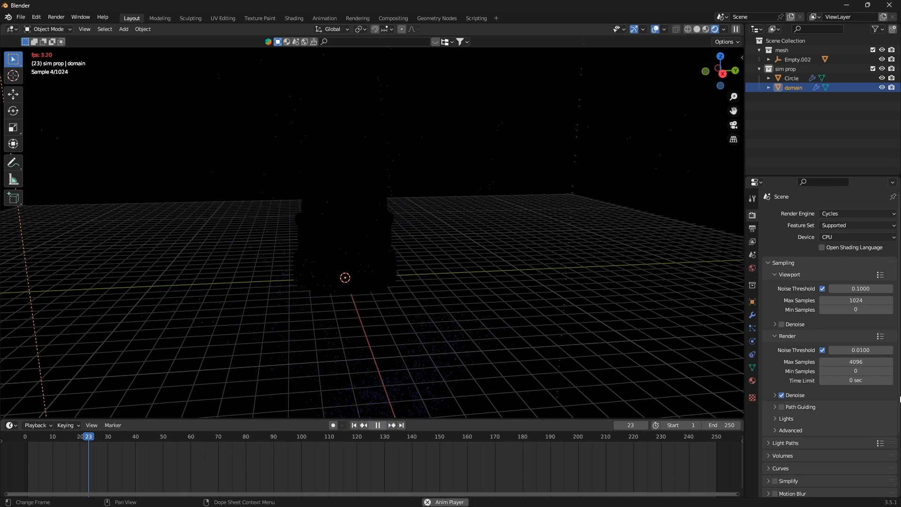
# - Set Cycles to GPU Compute with maximum samples of 64 for the viewport and 126 for the final render
pyautogui.click(849, 238)
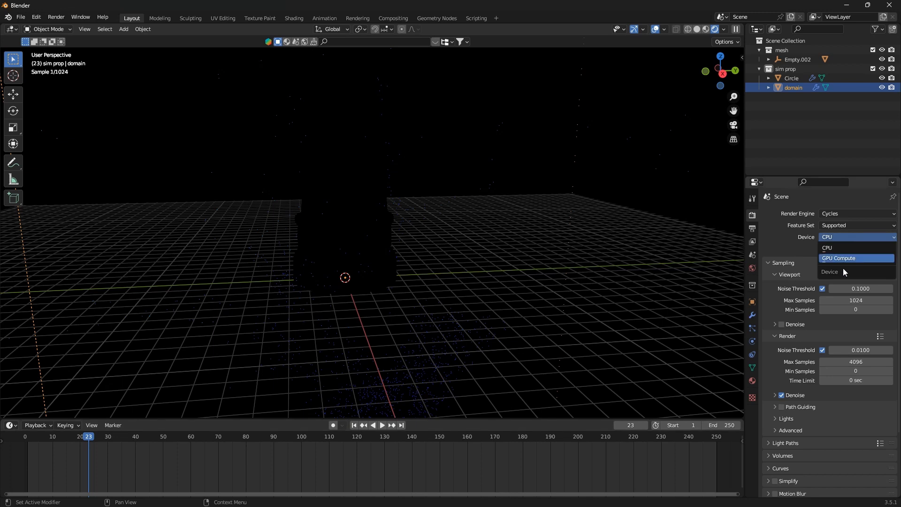
pyautogui.click(843, 259)
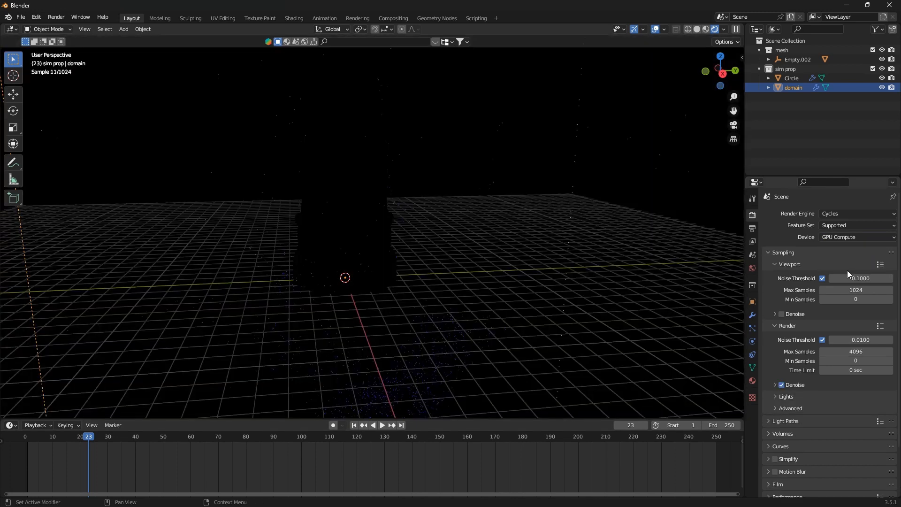
pyautogui.scroll(-3, 811, 324)
pyautogui.click(868, 295)
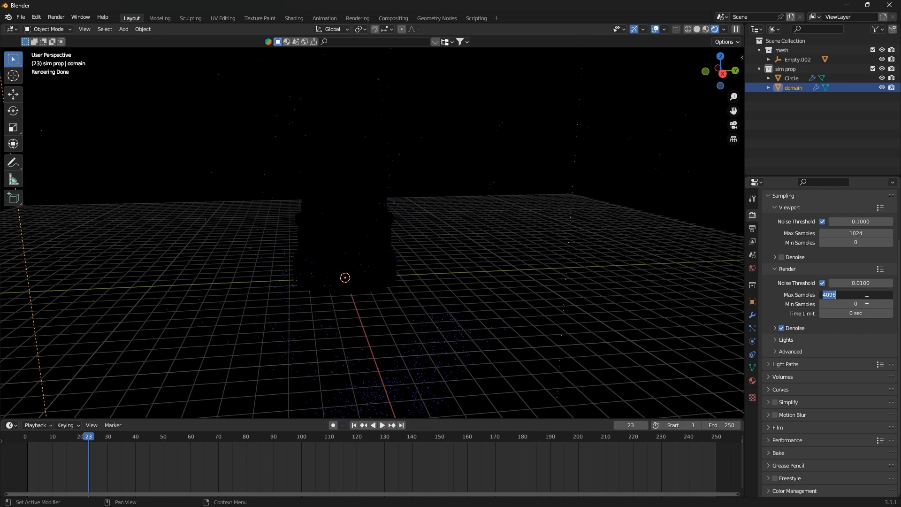
pyautogui.press('Escape')
pyautogui.click(862, 233)
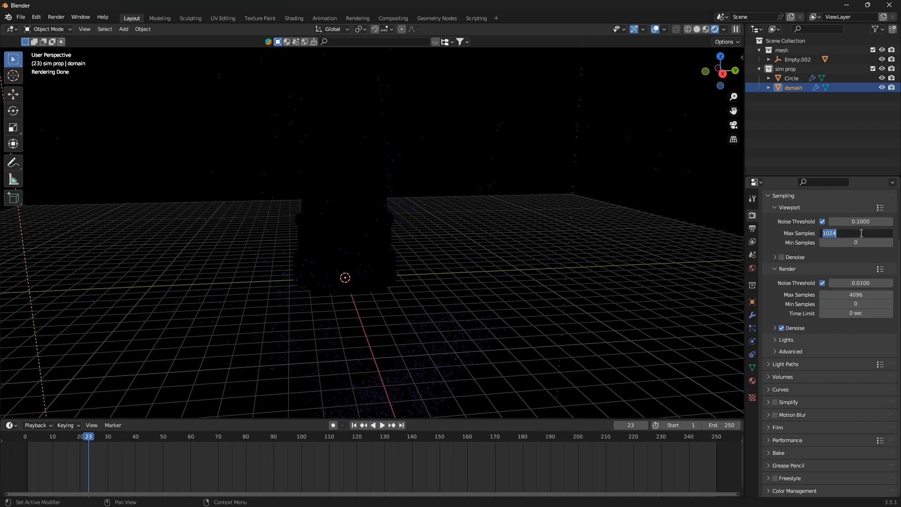
pyautogui.write('64')
pyautogui.press('Return')
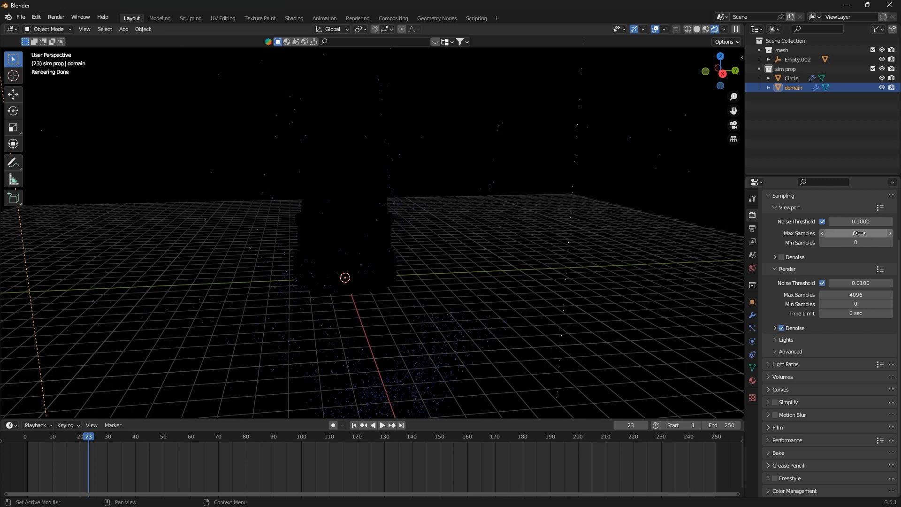
pyautogui.click(861, 295)
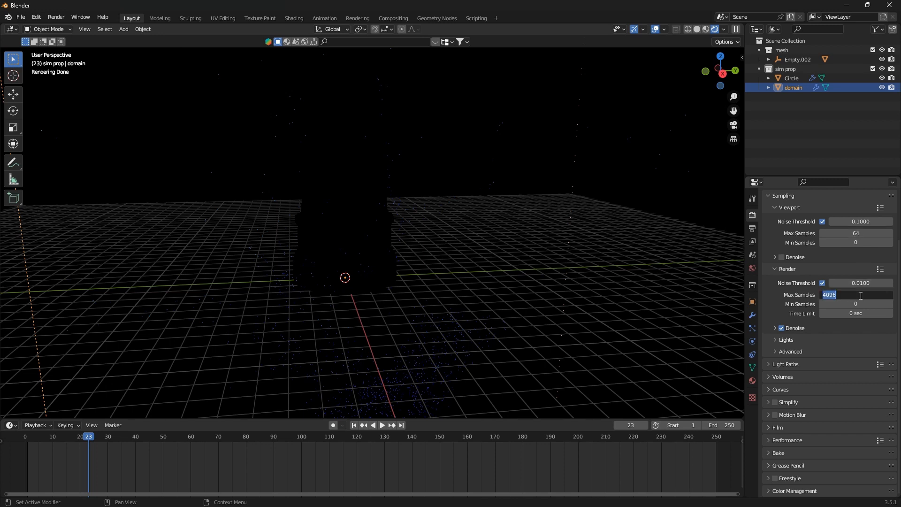
pyautogui.write('126')
pyautogui.press('Return')
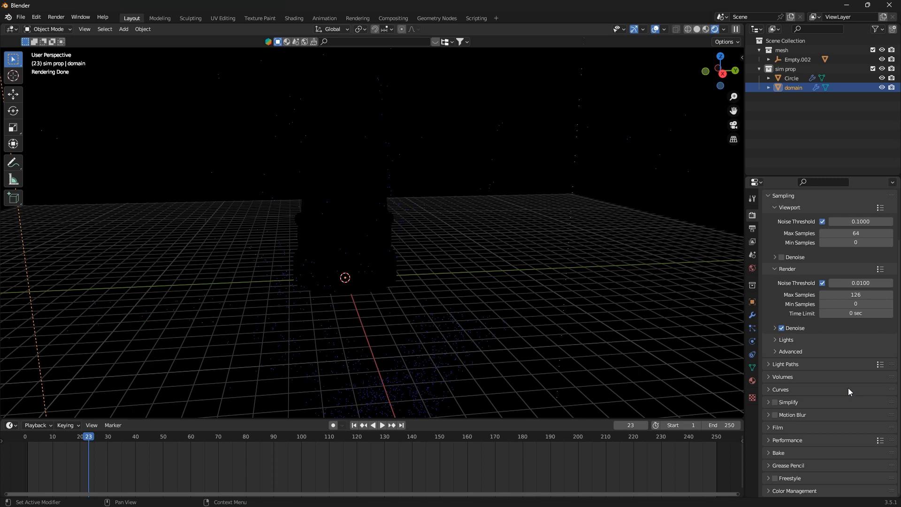
# - Set the scene's color management look to High Contrast
pyautogui.click(779, 491)
pyautogui.scroll(-4, 849, 441)
pyautogui.click(854, 441)
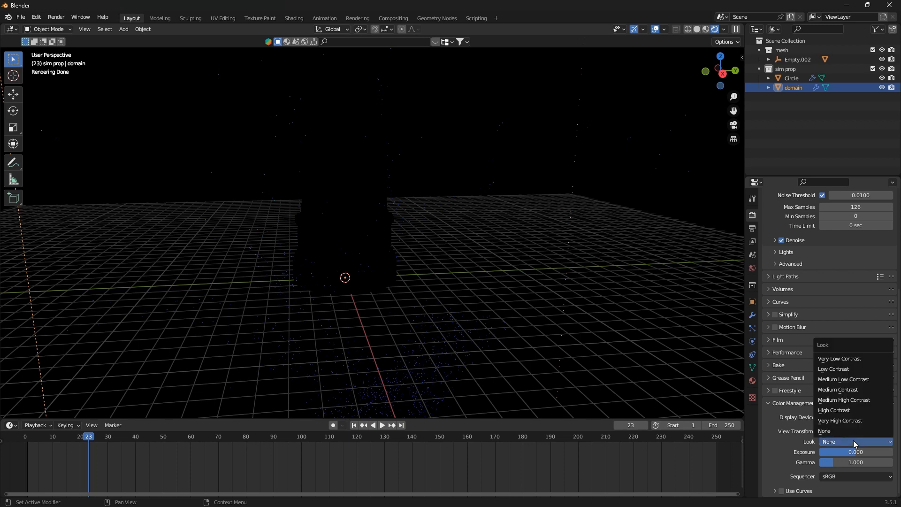
pyautogui.click(852, 409)
pyautogui.scroll(5, 866, 419)
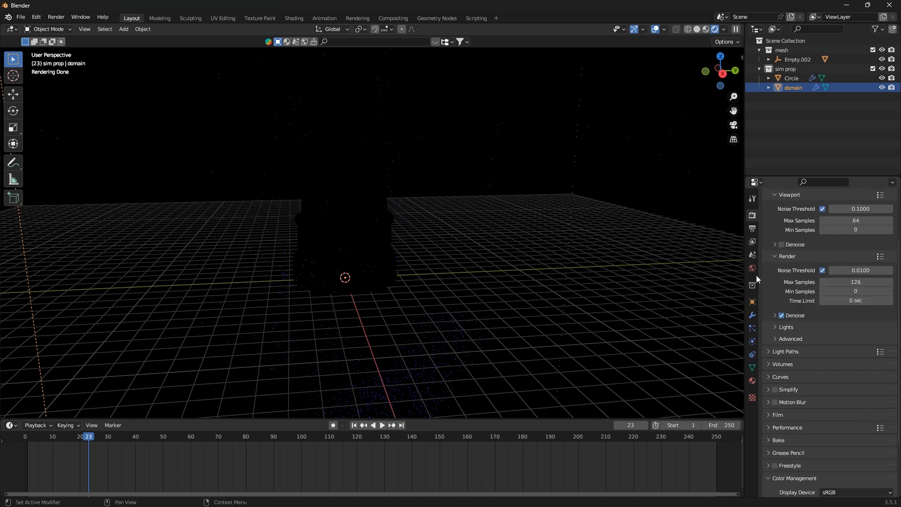
# - Use an Environment Texture as the world background color and load 4.hdr from the hdri folder
pyautogui.click(752, 268)
pyautogui.click(820, 273)
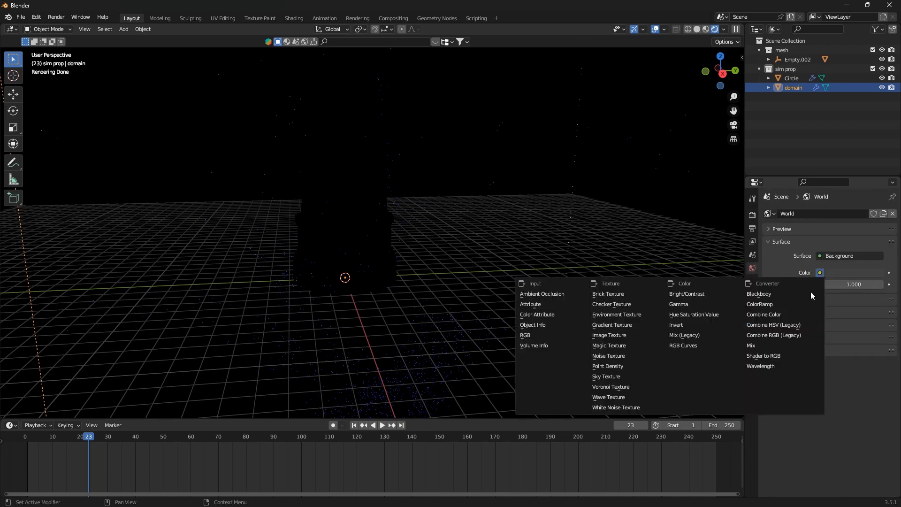
pyautogui.click(632, 315)
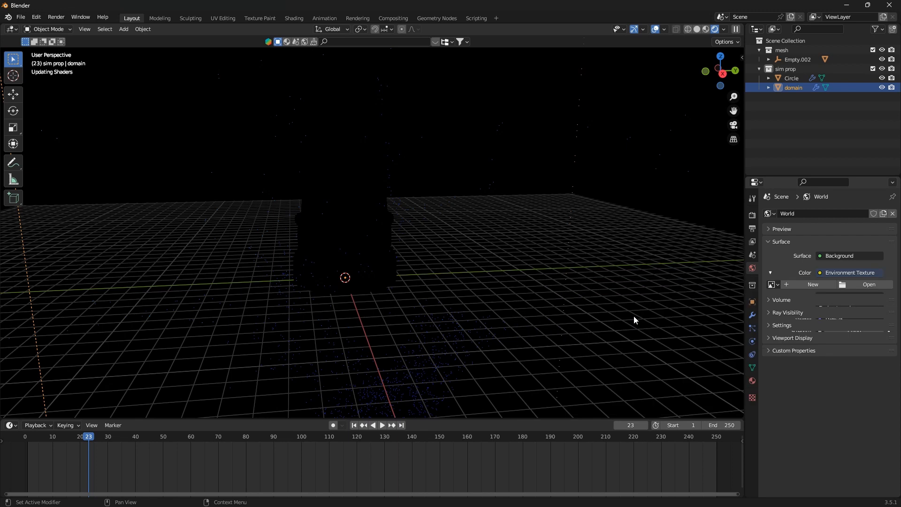
pyautogui.click(868, 285)
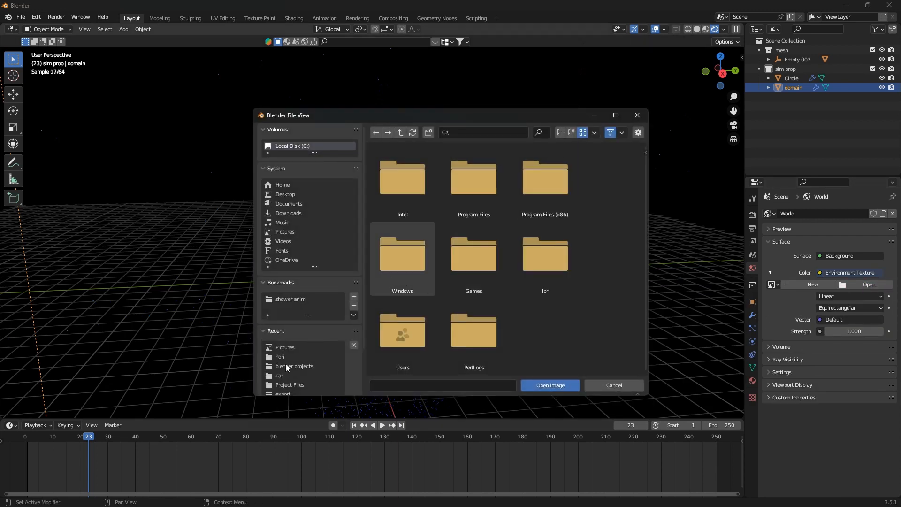
pyautogui.click(282, 357)
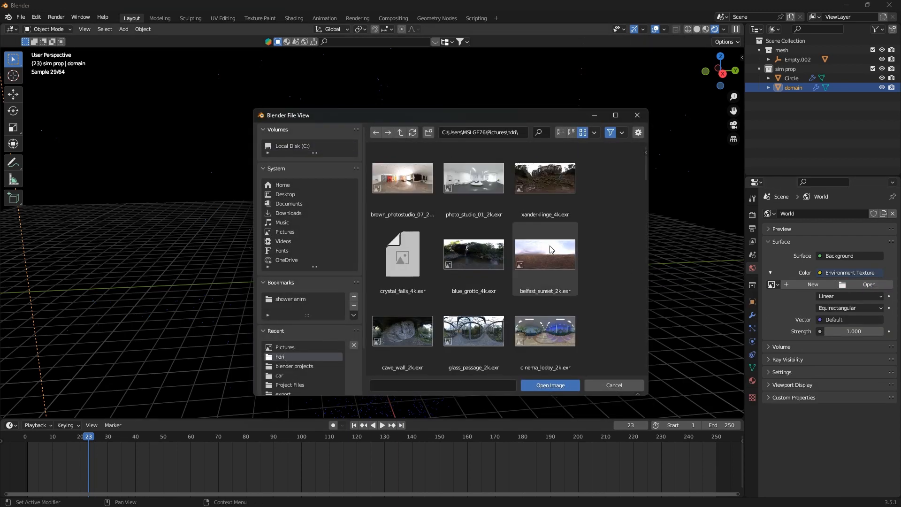
pyautogui.scroll(-10, 516, 262)
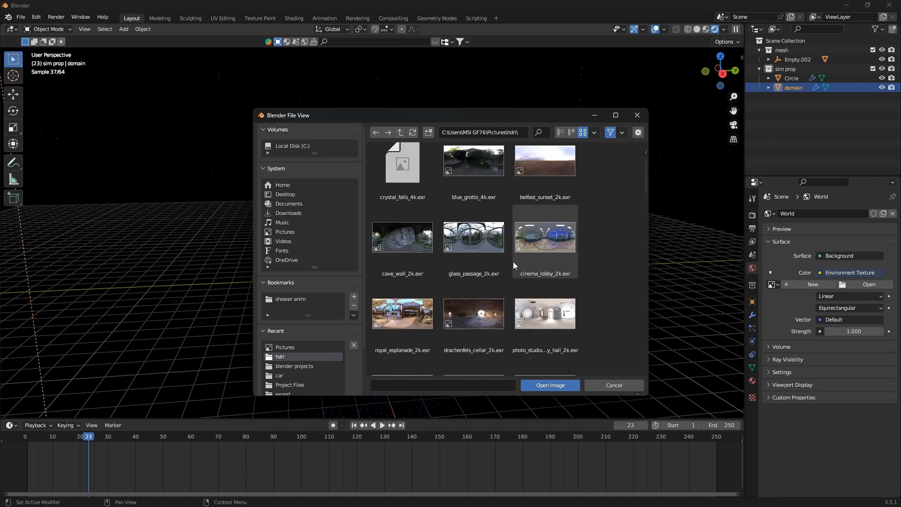
pyautogui.scroll(-8, 514, 261)
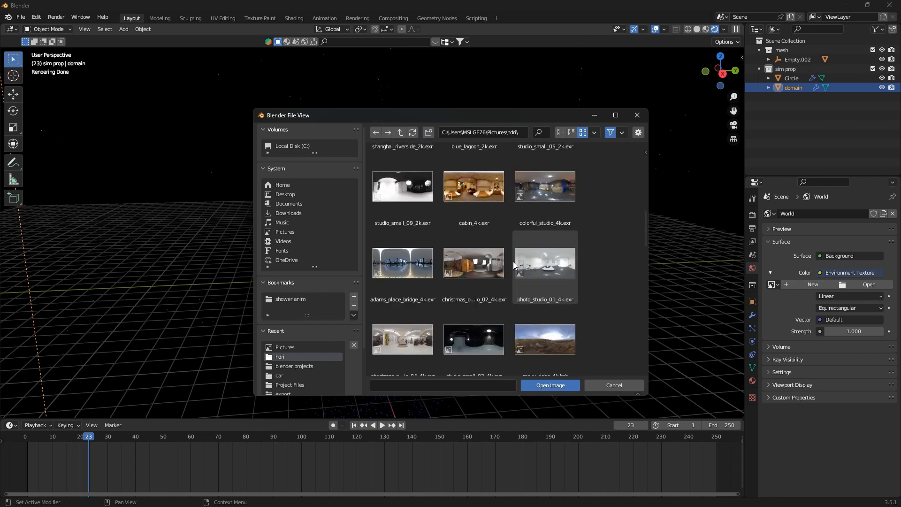
pyautogui.scroll(-4, 514, 261)
pyautogui.click(554, 216)
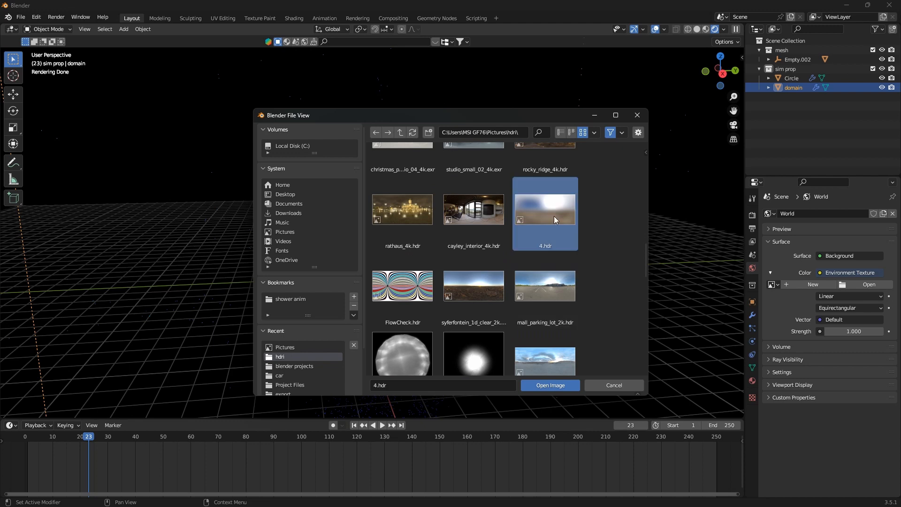
pyautogui.click(547, 387)
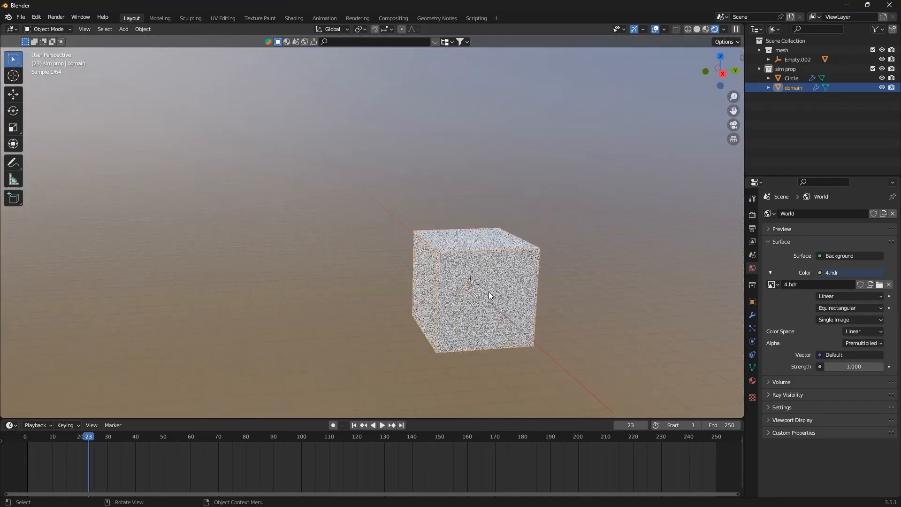
# - Briefly play the animation under the new world lighting, stop it, and return to the first frame
pyautogui.click(381, 428)
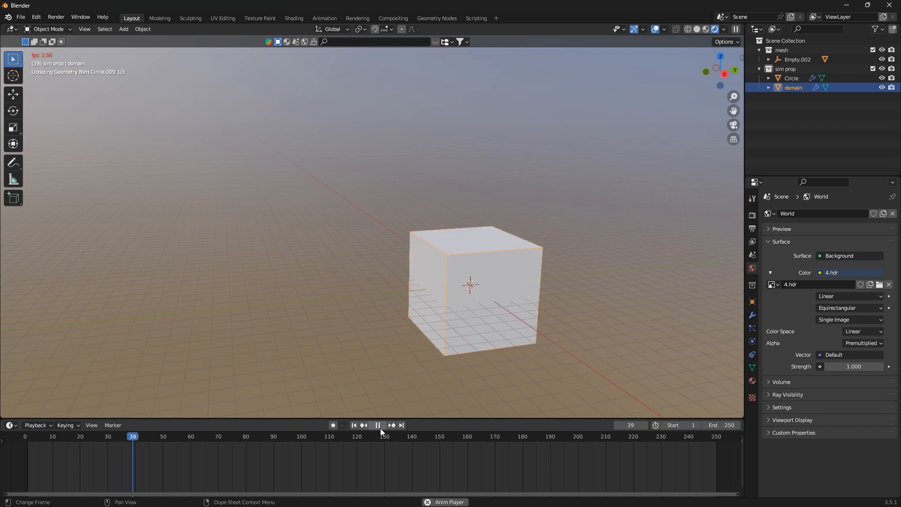
pyautogui.click(378, 427)
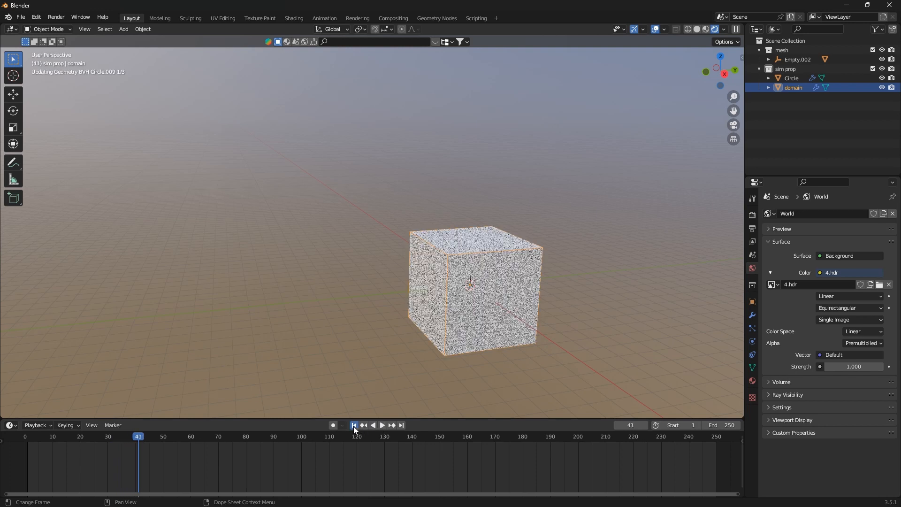
pyautogui.click(355, 426)
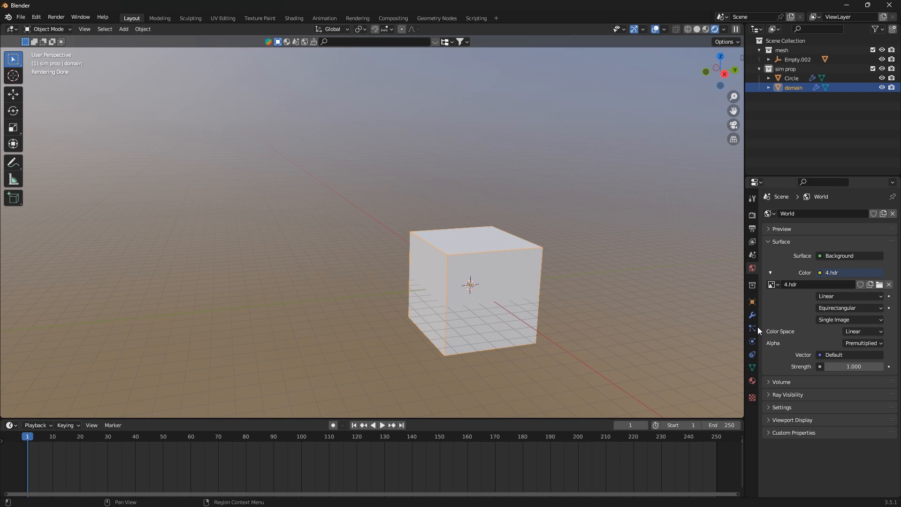
# - Bake the liquid domain's mesh from its fluid physics settings
pyautogui.click(752, 341)
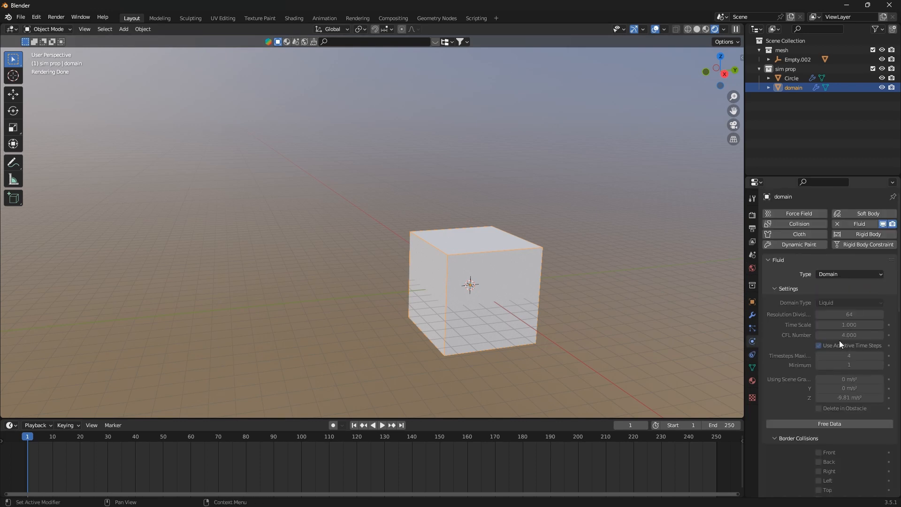
pyautogui.scroll(-10, 839, 340)
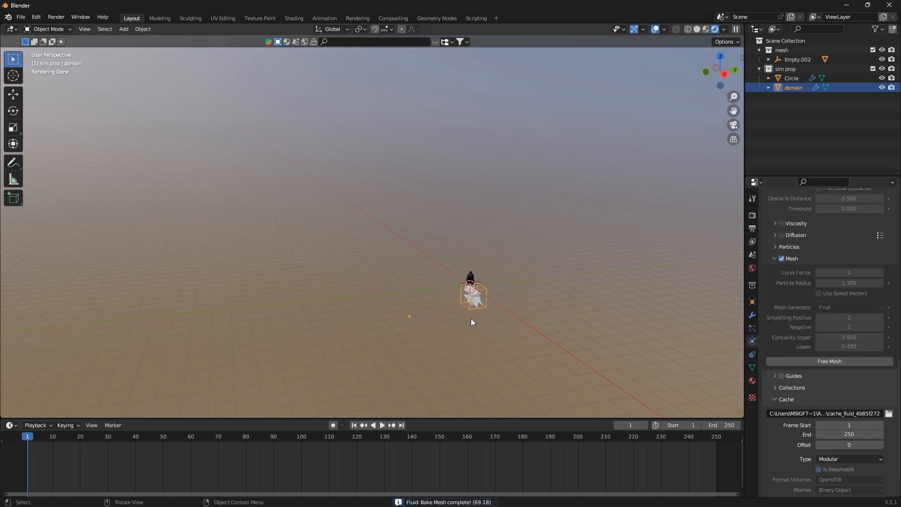
# - Apply smooth shading to the baked fluid mesh around the bottle
pyautogui.scroll(8, 472, 319)
pyautogui.moveTo(491, 323); pyautogui.dragTo(483, 269, button='middle')
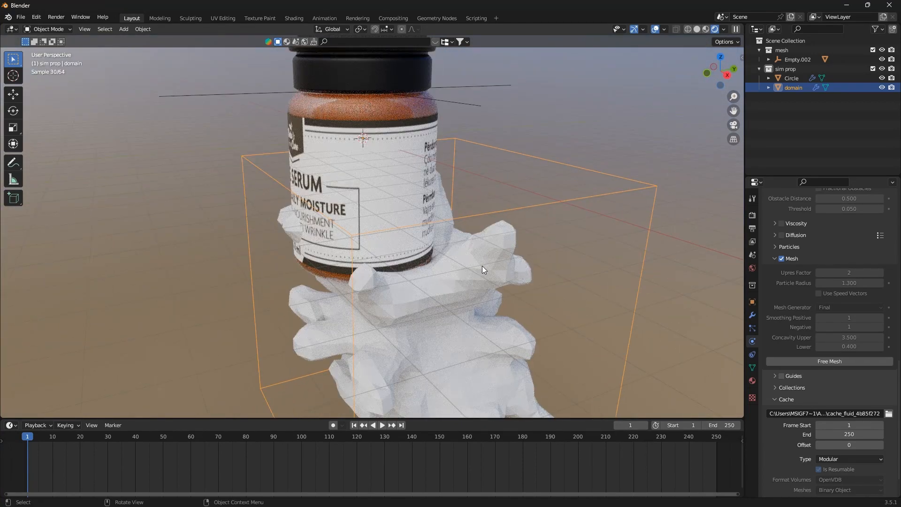
pyautogui.rightClick(483, 266)
pyautogui.click(483, 266)
# - Set the surface thickness of the bottle's fluid effector to 0.5
pyautogui.moveTo(451, 305); pyautogui.dragTo(483, 305, button='middle')
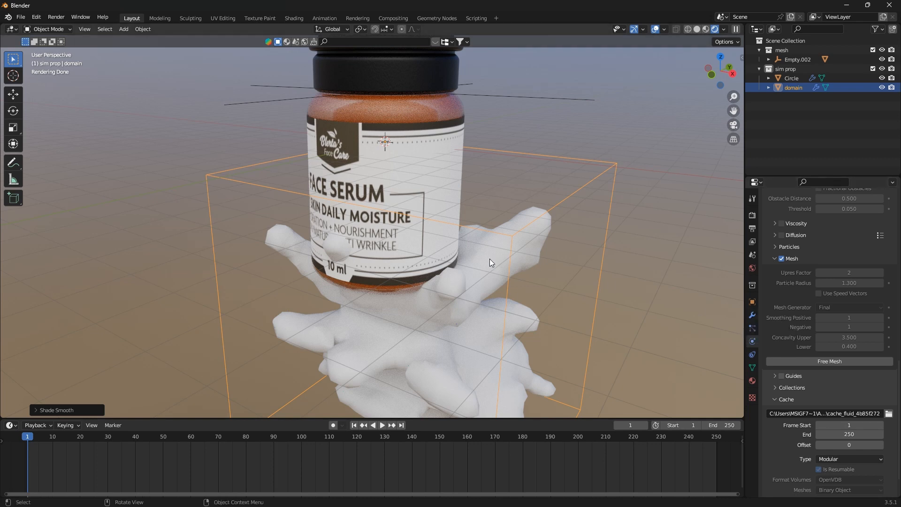
pyautogui.scroll(-3, 466, 260)
pyautogui.scroll(6, 388, 263)
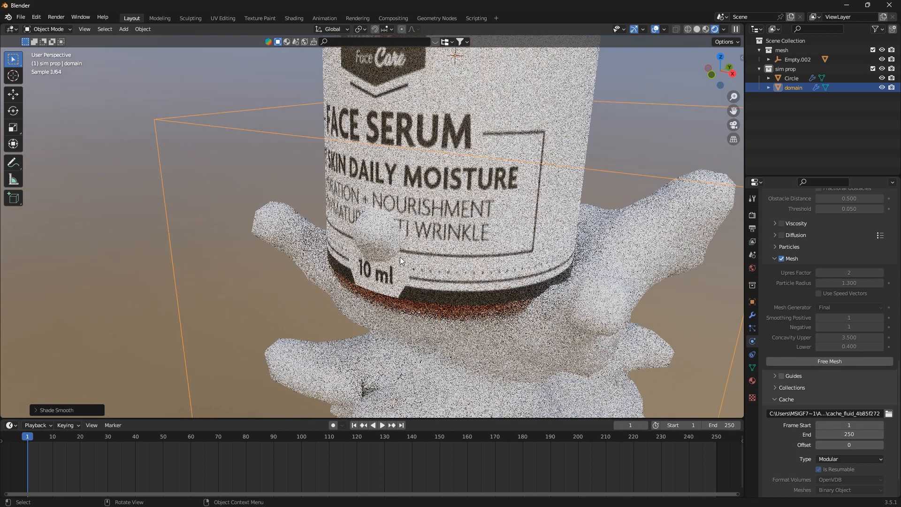
pyautogui.moveTo(407, 261); pyautogui.dragTo(384, 241, button='middle')
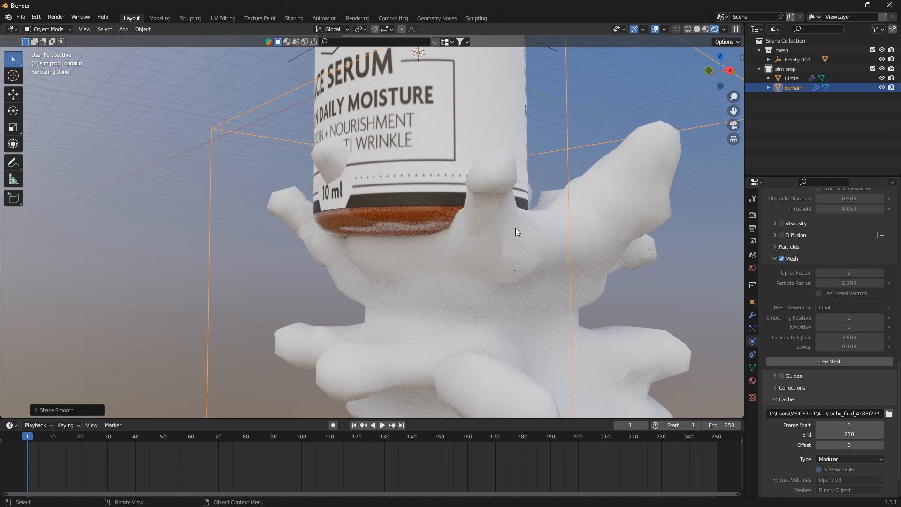
pyautogui.click(401, 175)
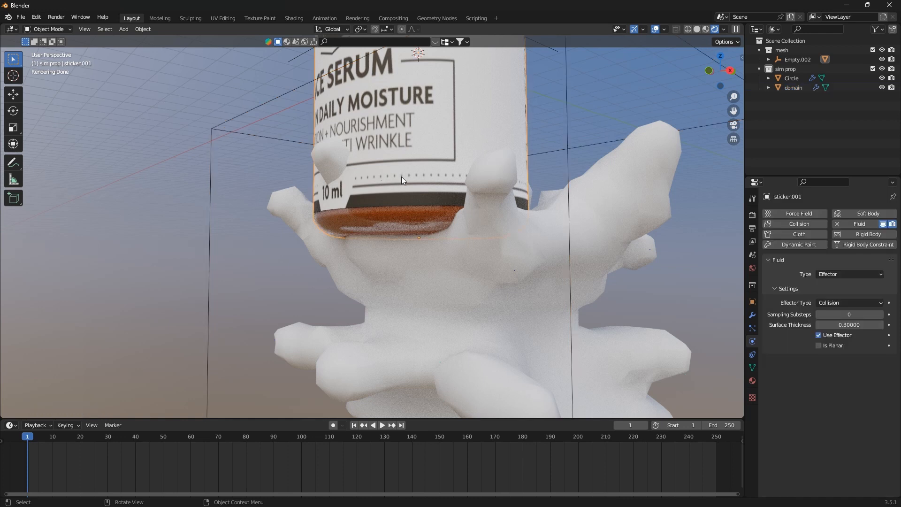
pyautogui.click(857, 323)
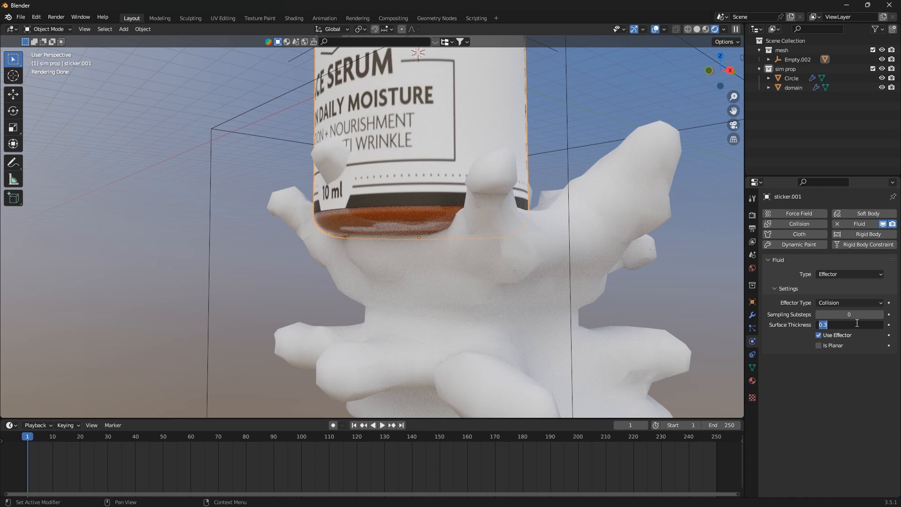
pyautogui.press('BackSpace')
pyautogui.write(',5')
pyautogui.press('Return')
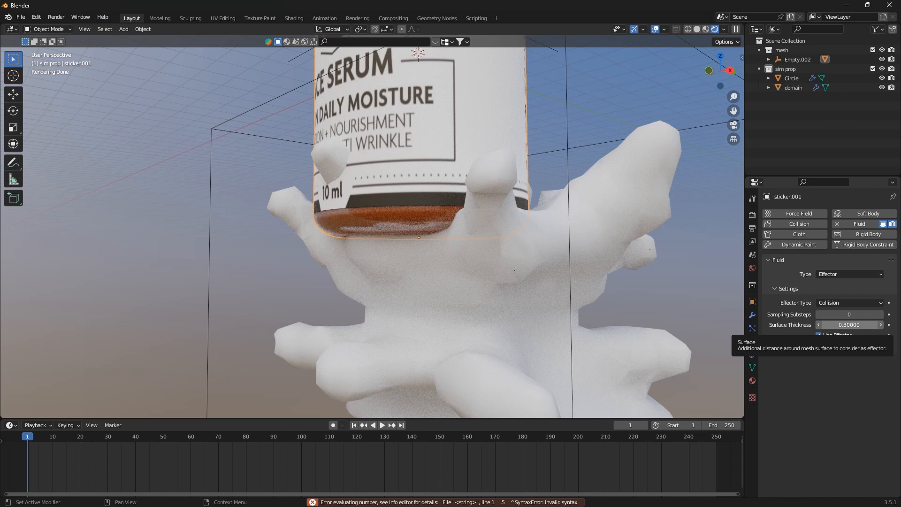
pyautogui.doubleClick(853, 325)
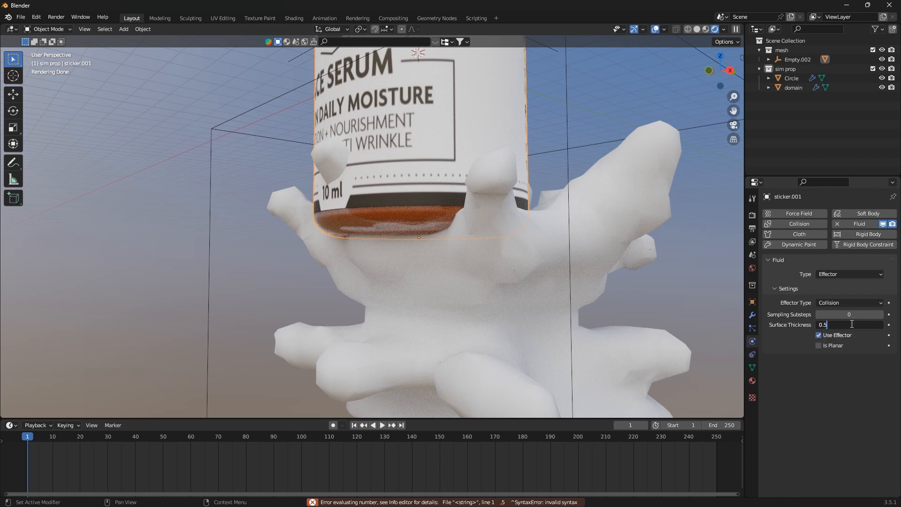
pyautogui.press('Return')
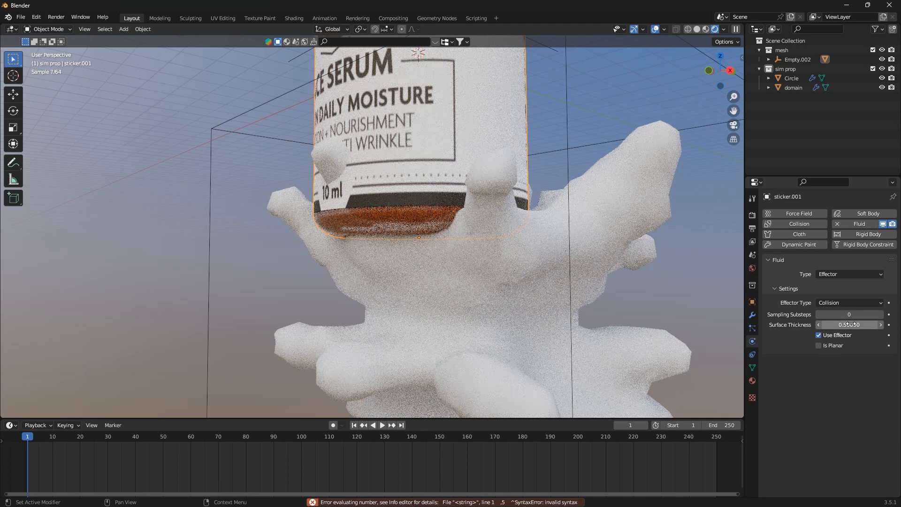
# - Examine the smoothed fluid mesh around the bottle from several angles and check the bottle's fluid modifier and physics settings
pyautogui.scroll(-2, 507, 280)
pyautogui.moveTo(505, 281); pyautogui.dragTo(413, 268, button='middle')
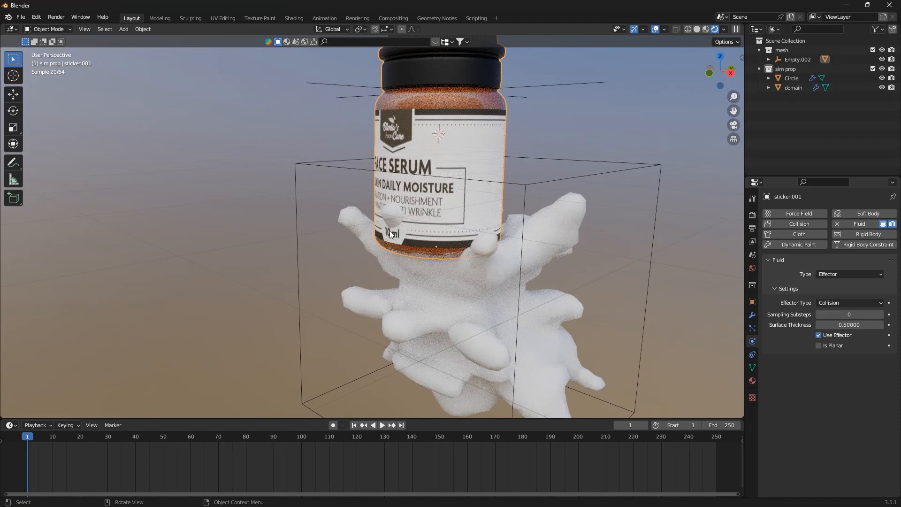
pyautogui.scroll(-1, 390, 234)
pyautogui.scroll(3, 447, 254)
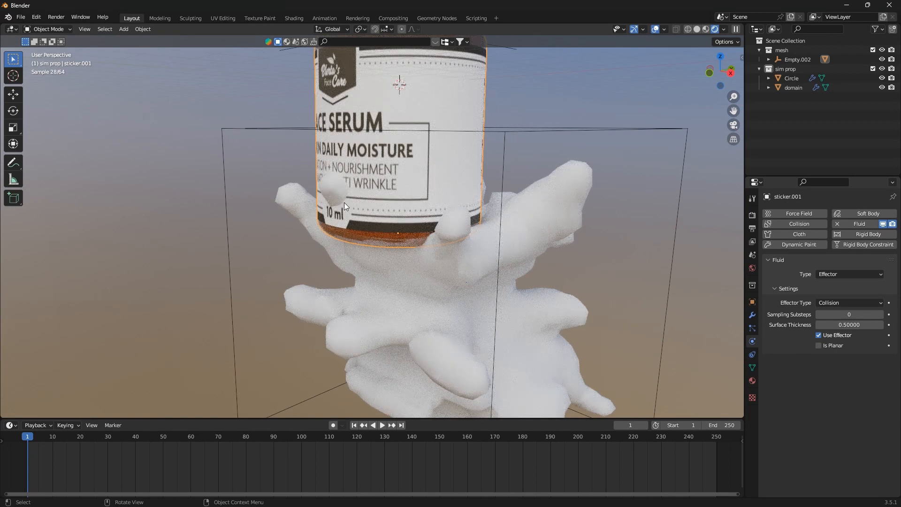
pyautogui.scroll(-2, 379, 218)
pyautogui.moveTo(397, 261); pyautogui.dragTo(464, 287, button='middle')
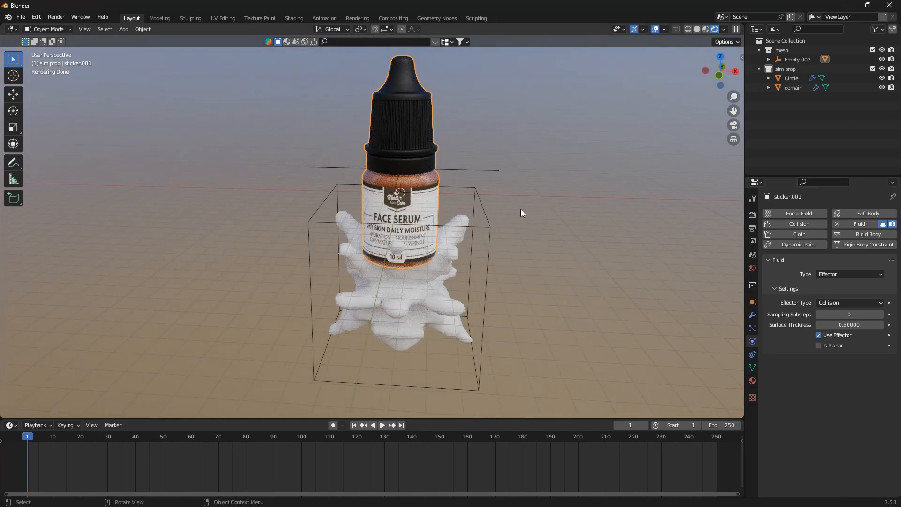
pyautogui.click(751, 315)
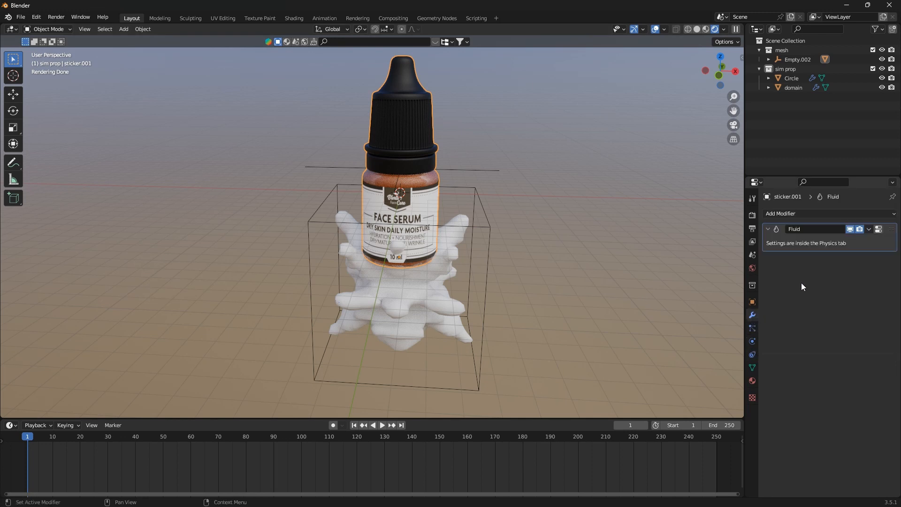
pyautogui.click(882, 230)
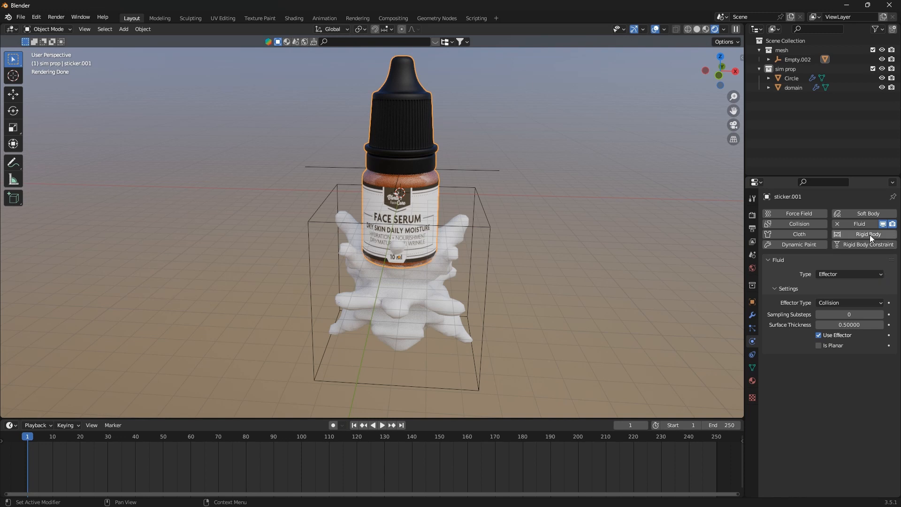
# - Free the baked simulation data of the liquid domain
pyautogui.click(488, 234)
pyautogui.scroll(-6, 817, 373)
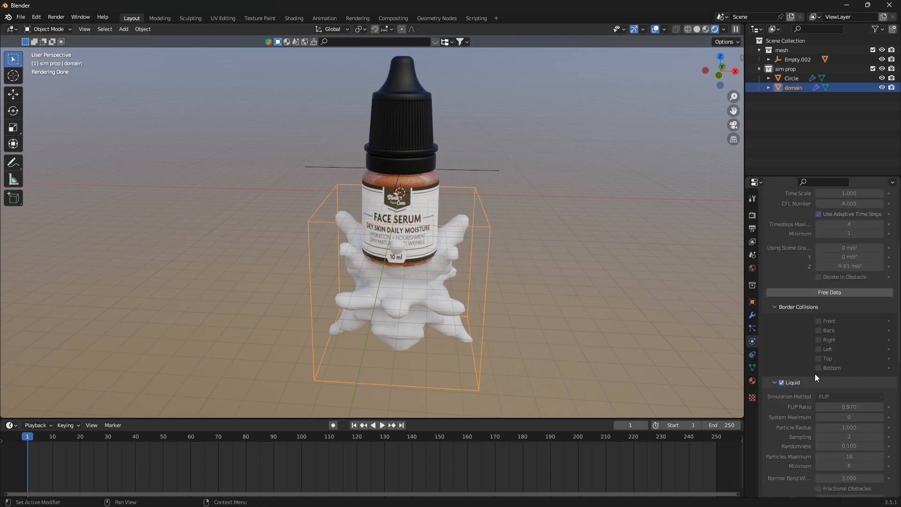
pyautogui.click(829, 292)
pyautogui.scroll(-15, 835, 345)
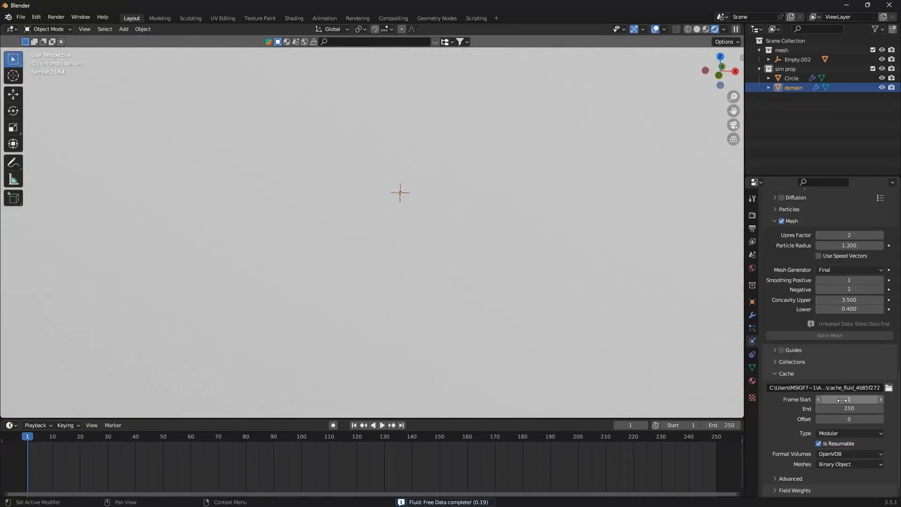
pyautogui.scroll(-1, 846, 390)
# - Deselect everything and switch the viewport to solid shading so the bottle is visible inside the domain
pyautogui.moveTo(462, 293); pyautogui.dragTo(413, 286, button='middle')
pyautogui.scroll(-8, 425, 300)
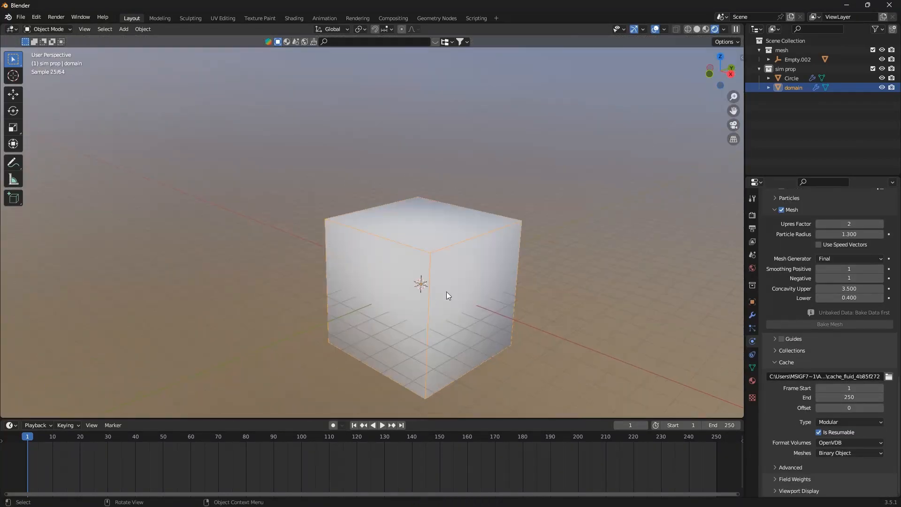
pyautogui.hotkey('alt', 'a')
pyautogui.click(697, 29)
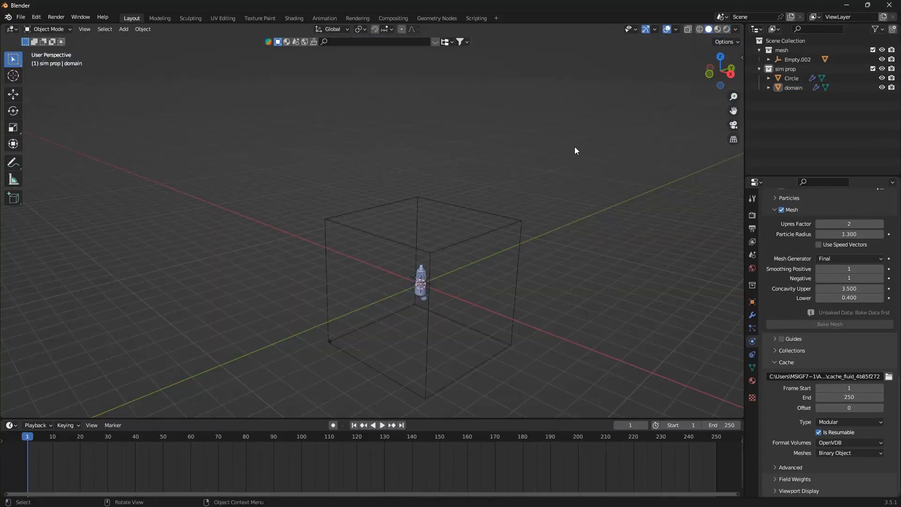
# - Select the bottle's parent empty and tilt it slightly in the front view with a trackball rotation so its base shows
pyautogui.scroll(6, 424, 289)
pyautogui.click(448, 220)
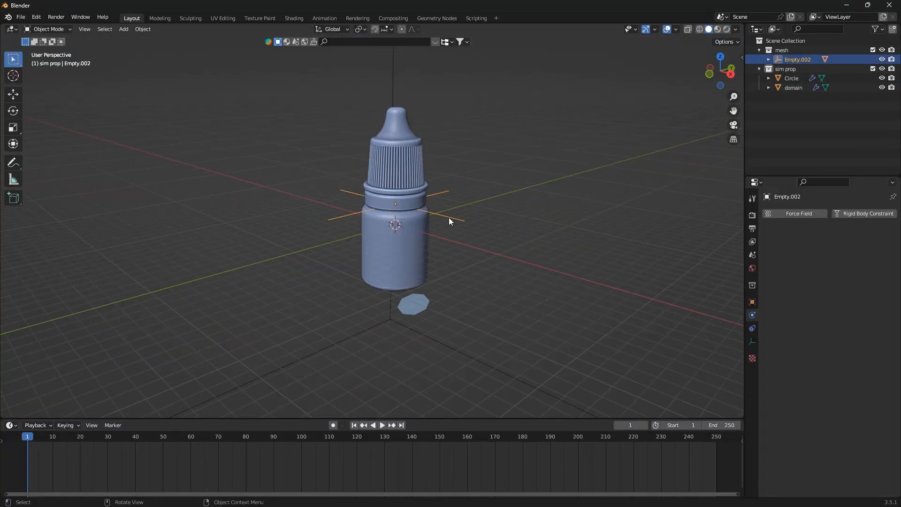
pyautogui.press('KP_1')
pyautogui.scroll(-6, 485, 257)
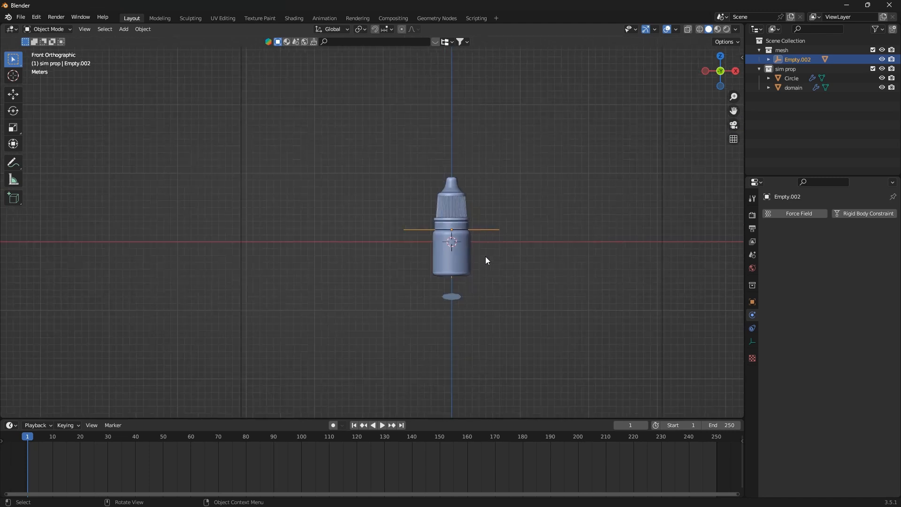
pyautogui.scroll(3, 491, 249)
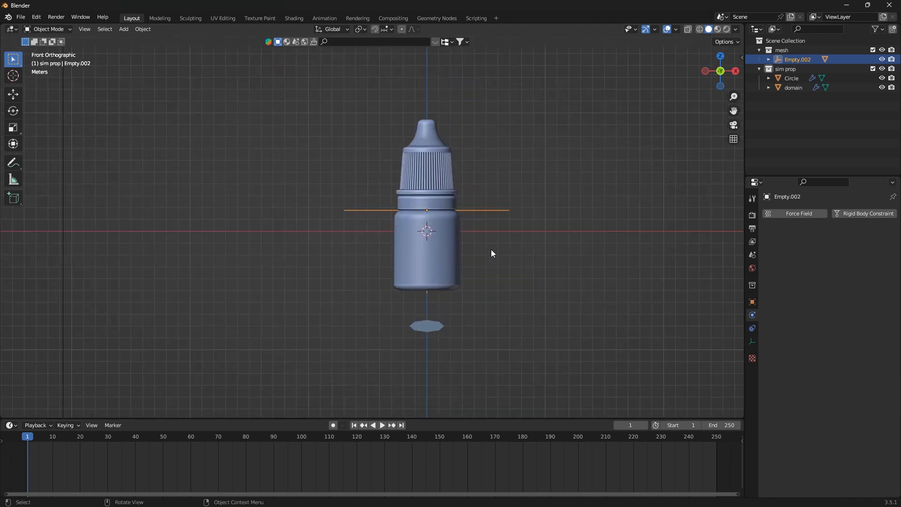
pyautogui.press('r')
pyautogui.press('r')
pyautogui.click(531, 212)
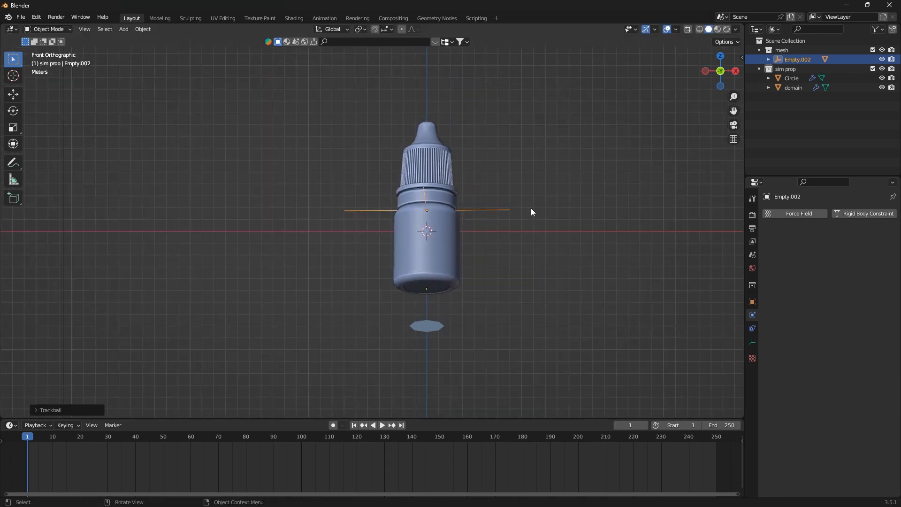
# - Lean the bottle counterclockwise in the front view and fine-tune its tilt with another trackball rotation
pyautogui.press('r')
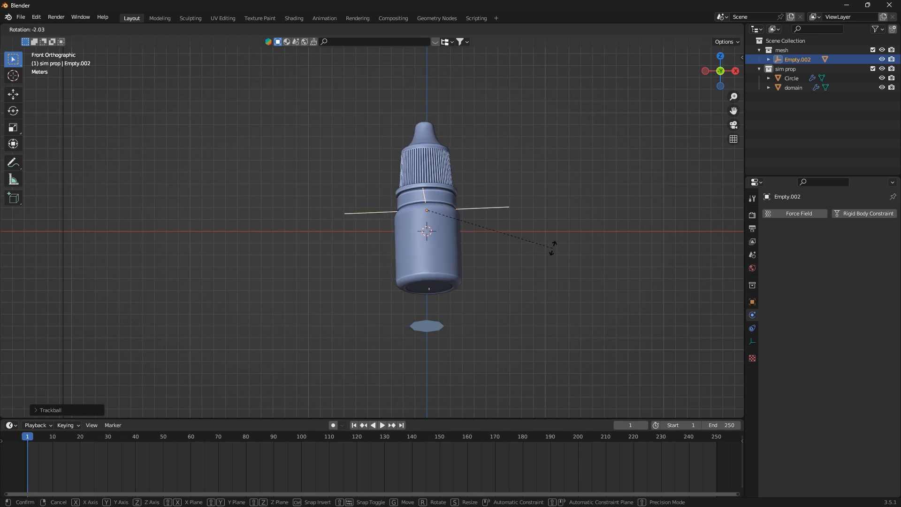
pyautogui.click(503, 205)
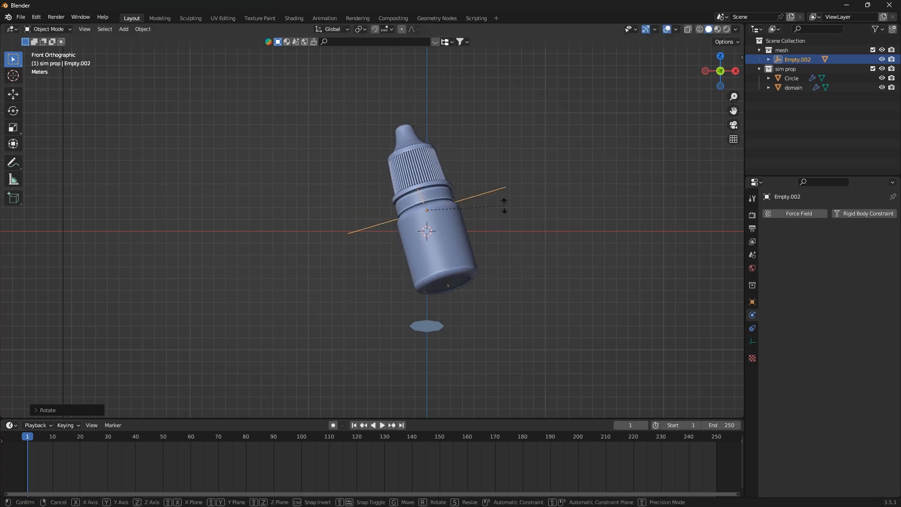
pyautogui.press('r')
pyautogui.press('r')
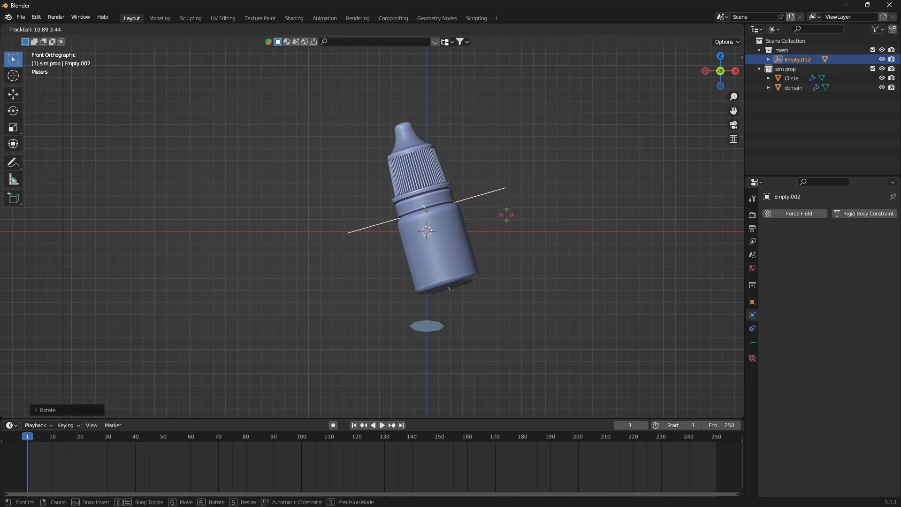
pyautogui.click(506, 208)
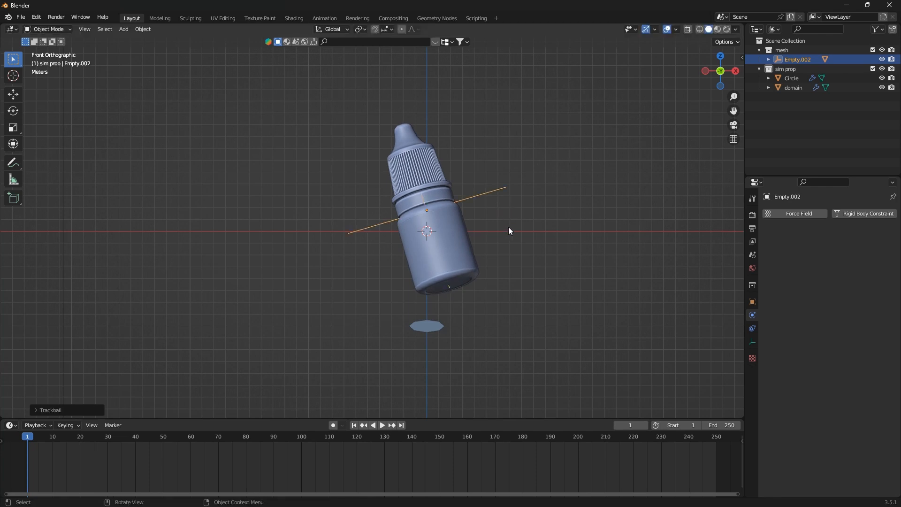
# - Create a new collection directly under the Scene Collection and name it camera
pyautogui.click(791, 41)
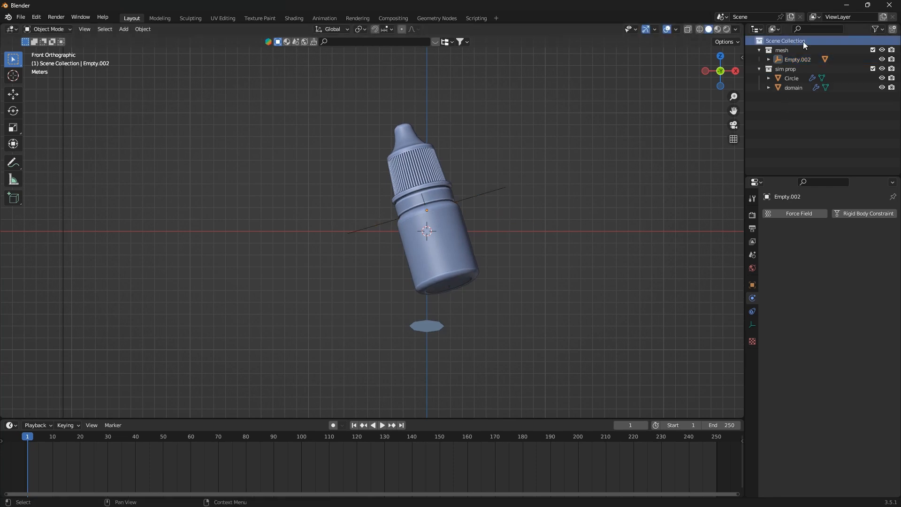
pyautogui.click(893, 29)
pyautogui.doubleClick(789, 97)
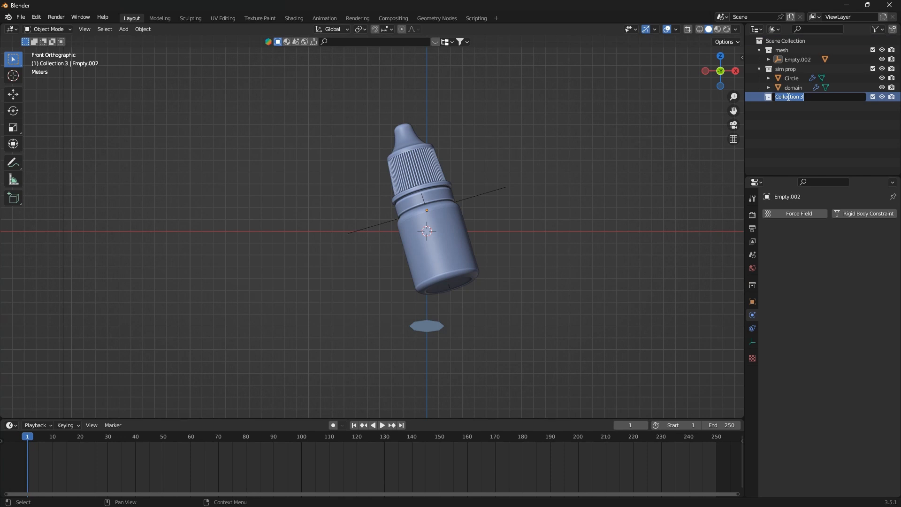
pyautogui.write('camera')
pyautogui.press('Return')
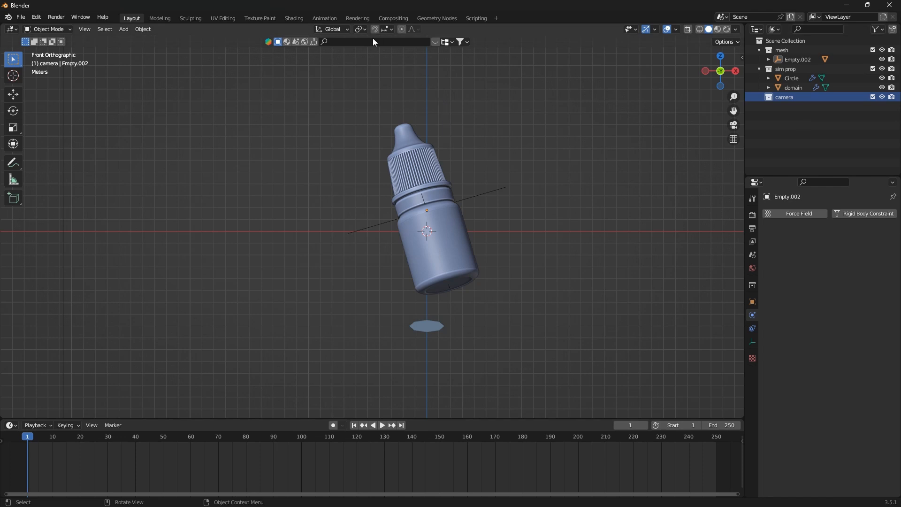
# - Add a camera object to the camera collection
pyautogui.moveTo(429, 123); pyautogui.dragTo(556, 198, button='middle')
pyautogui.hotkey('shift', 'a')
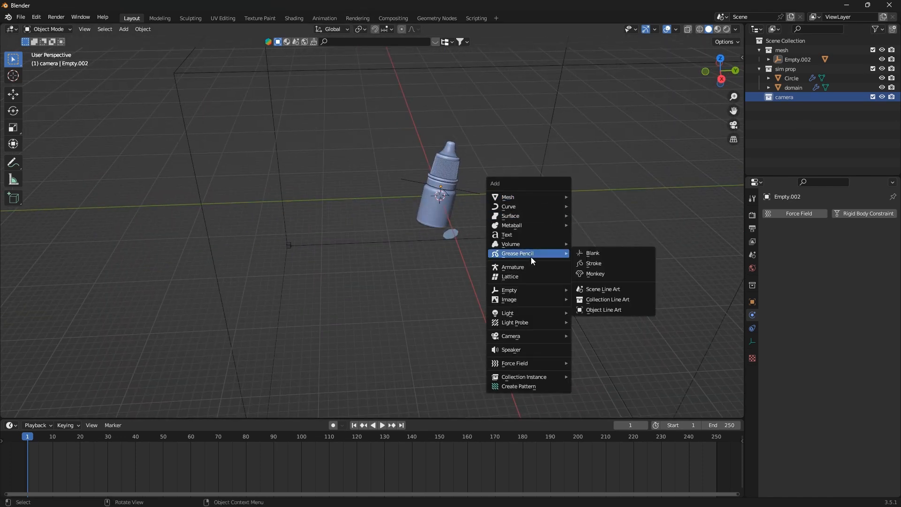
pyautogui.moveTo(533, 336)
pyautogui.click(615, 335)
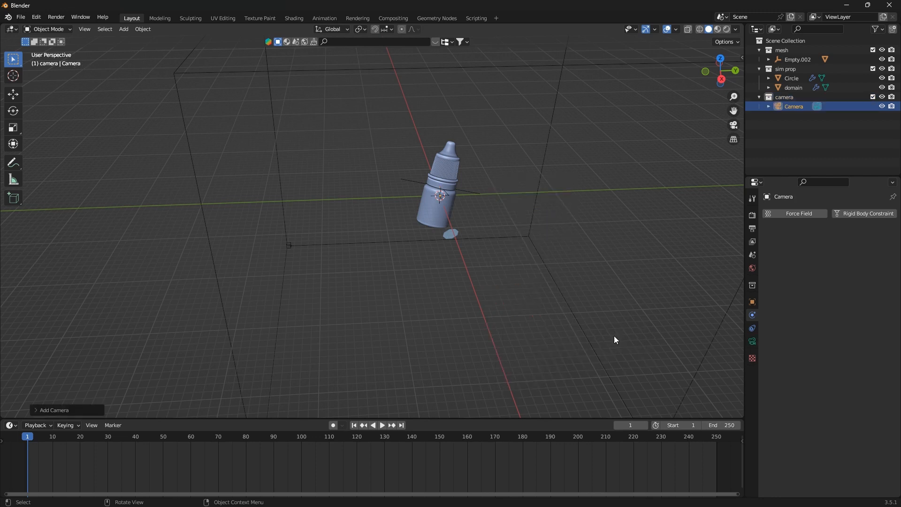
# - Move the camera along the global Y axis to about -19.3 m, away from the bottle
pyautogui.moveTo(614, 336); pyautogui.dragTo(465, 266, button='middle')
pyautogui.press('g')
pyautogui.press('y')
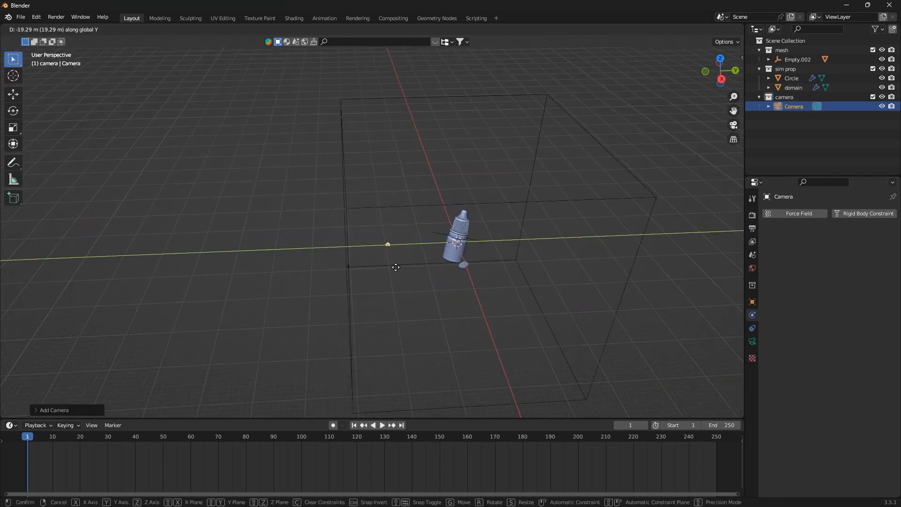
pyautogui.click(387, 246)
# - Reset the camera's X, Y and Z rotation to 0 in its transform values
pyautogui.scroll(5, 390, 247)
pyautogui.press('n')
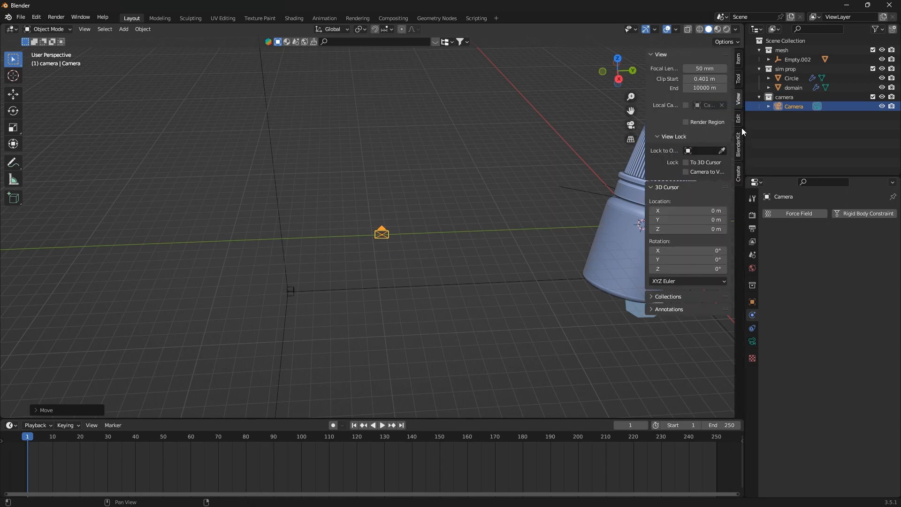
pyautogui.click(739, 77)
pyautogui.click(740, 57)
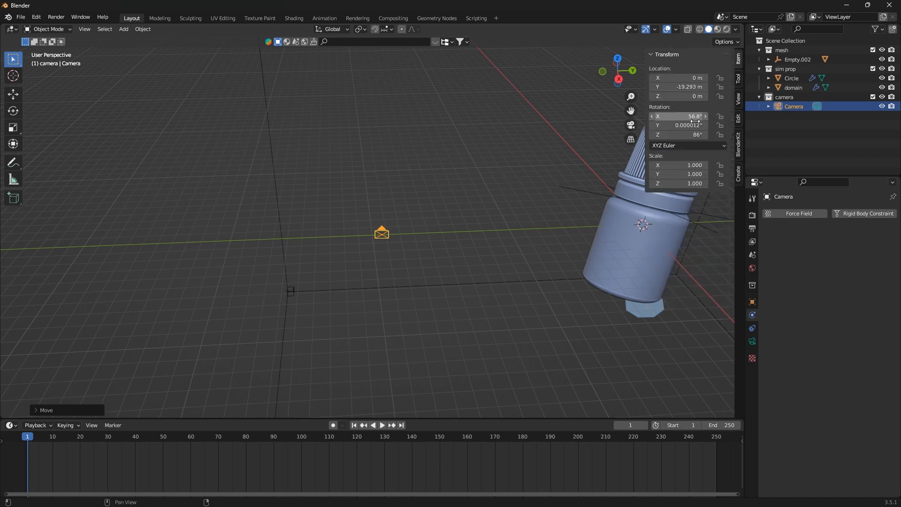
pyautogui.moveTo(694, 136); pyautogui.dragTo(696, 117)
pyautogui.write('0')
pyautogui.press('Return')
# - Rotate the camera 90° about the global X axis so it faces the bottle
pyautogui.click(462, 272)
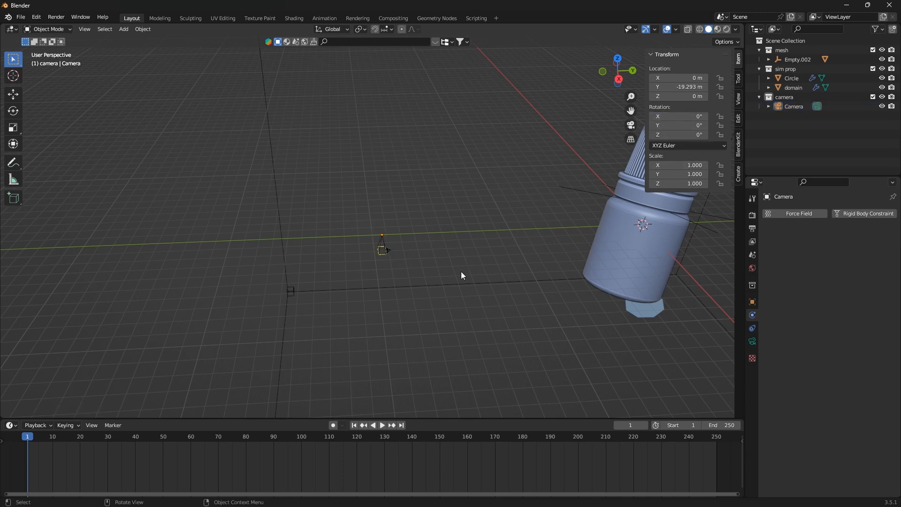
pyautogui.press('z')
pyautogui.click(382, 248)
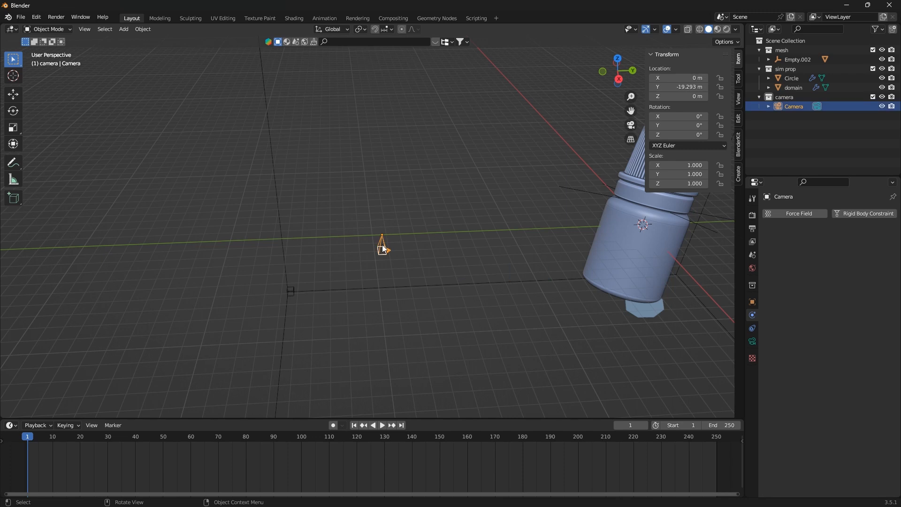
pyautogui.press('r')
pyautogui.press('y')
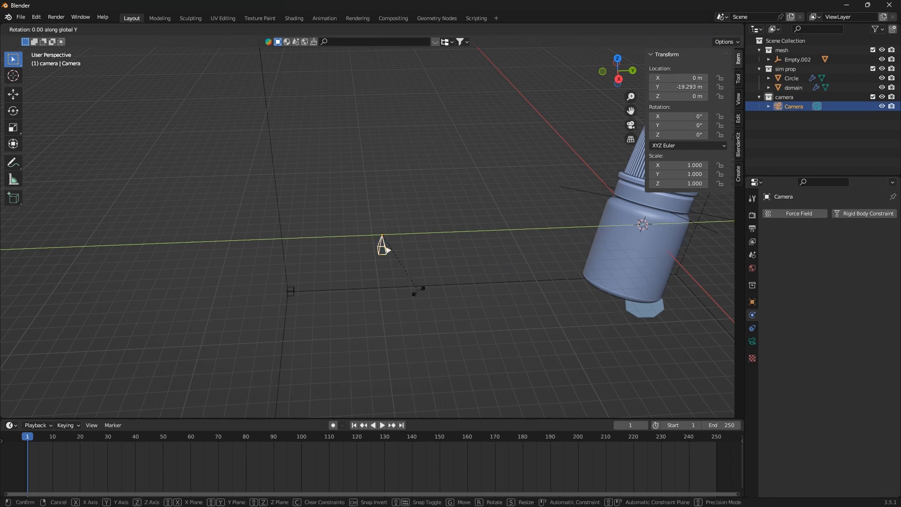
pyautogui.press('x')
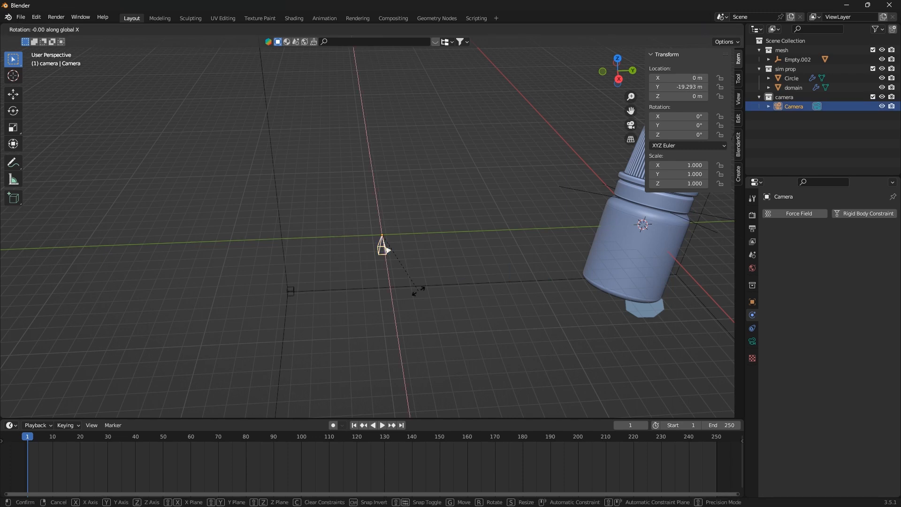
pyautogui.write('90')
pyautogui.press('Return')
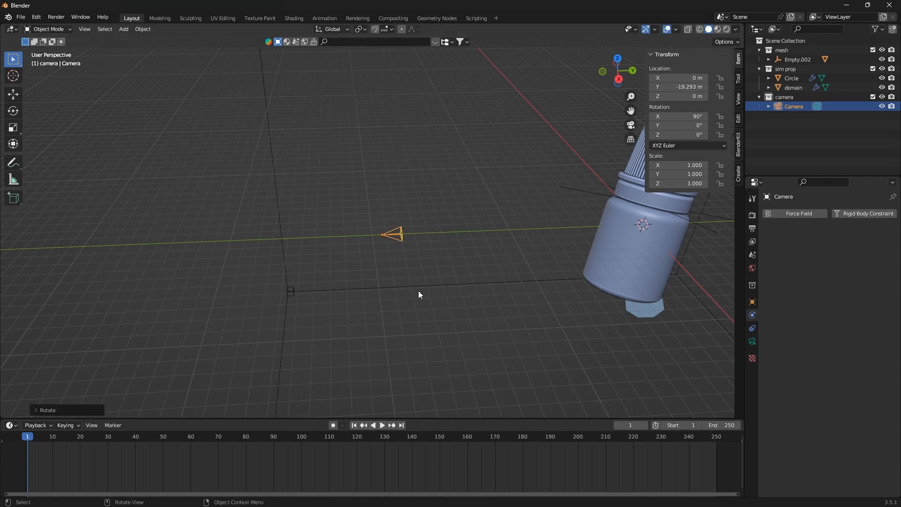
# - Set the camera's focal length to 95 mm and hide the transform sidebar
pyautogui.click(752, 341)
pyautogui.click(841, 257)
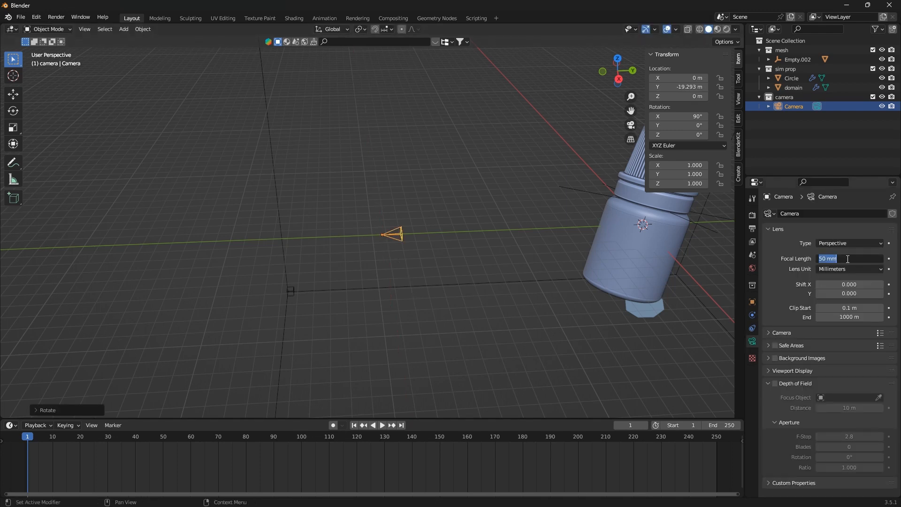
pyautogui.write('85')
pyautogui.press('Return')
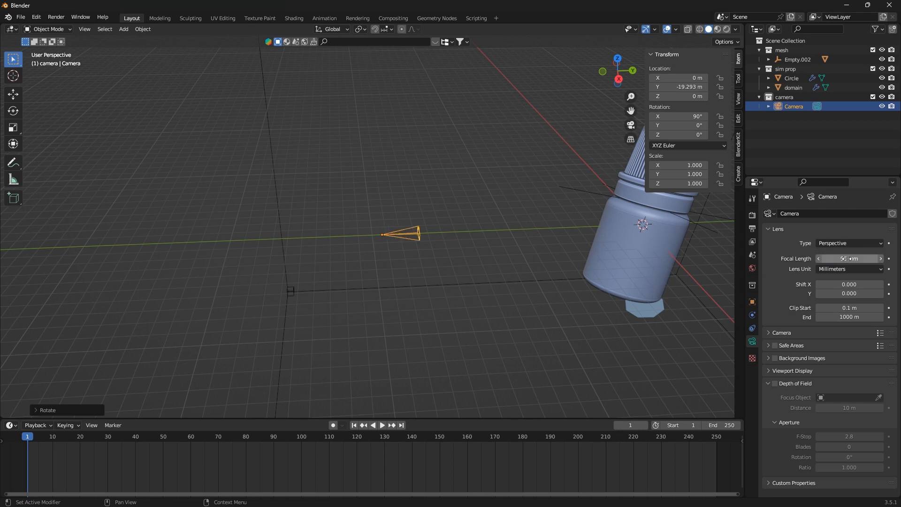
pyautogui.press('n')
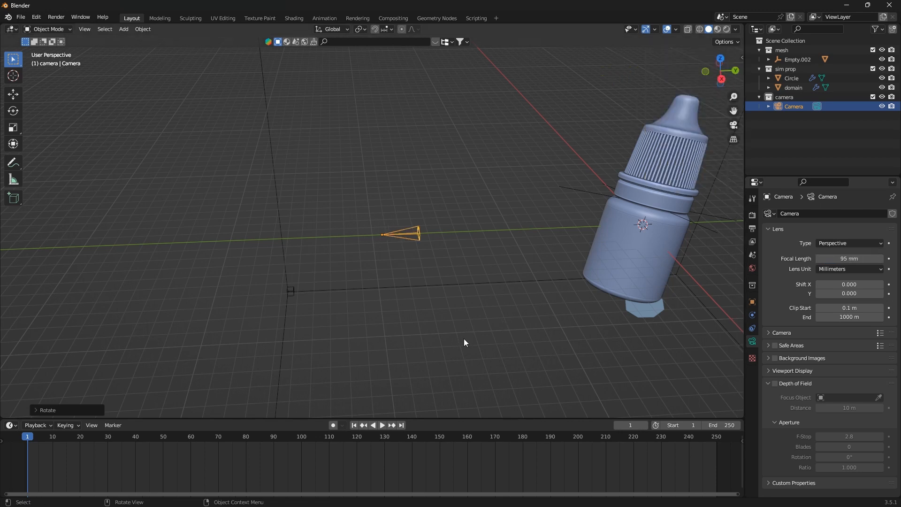
# - Switch to the Animation workspace and widen the camera viewport to about half of the 3D view area
pyautogui.click(325, 18)
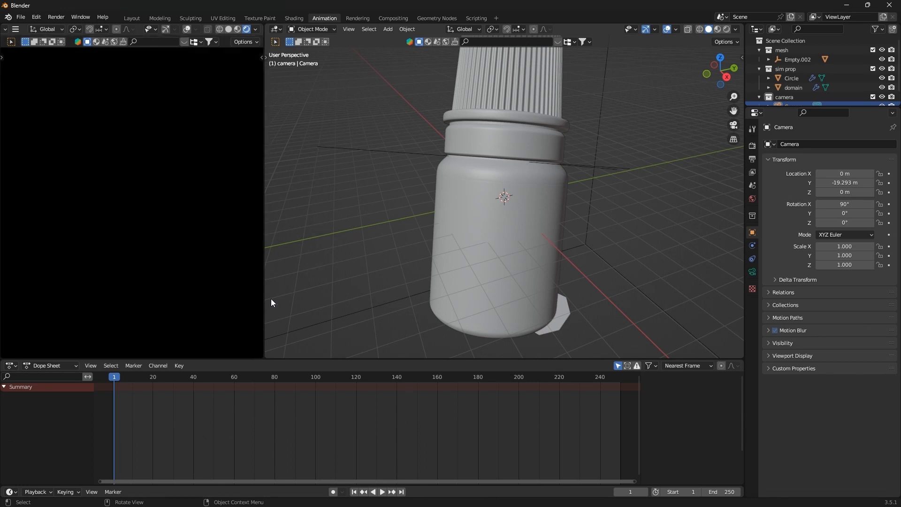
pyautogui.moveTo(264, 289); pyautogui.dragTo(407, 288)
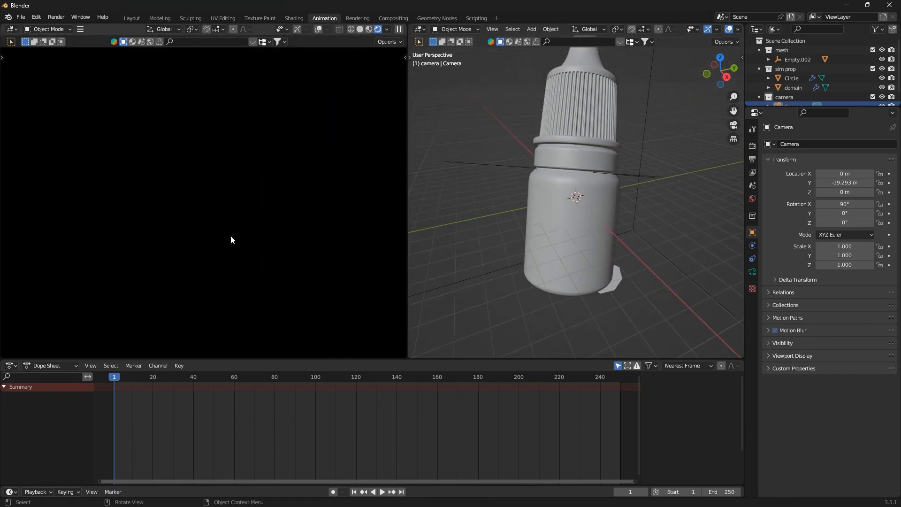
# - Fit the whole camera frame in its viewport and set the render resolution X to 1080 px for a square format
pyautogui.press('Home')
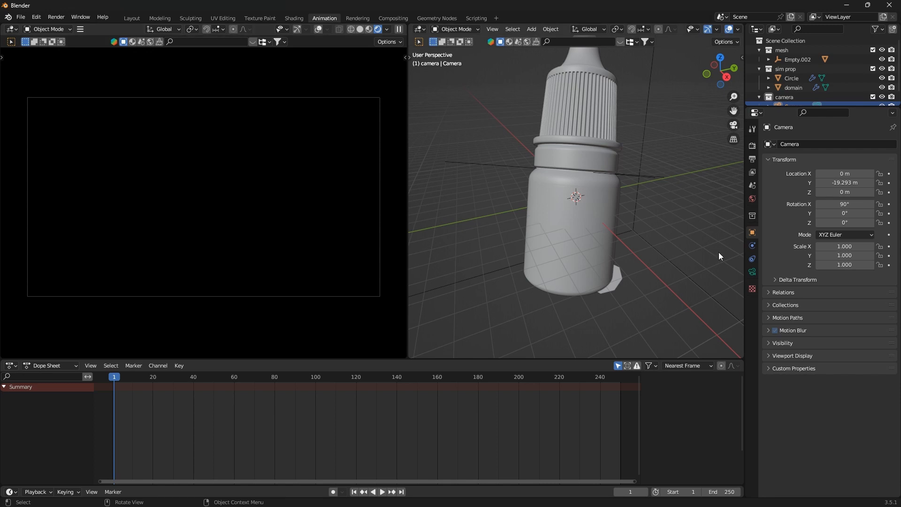
pyautogui.click(753, 159)
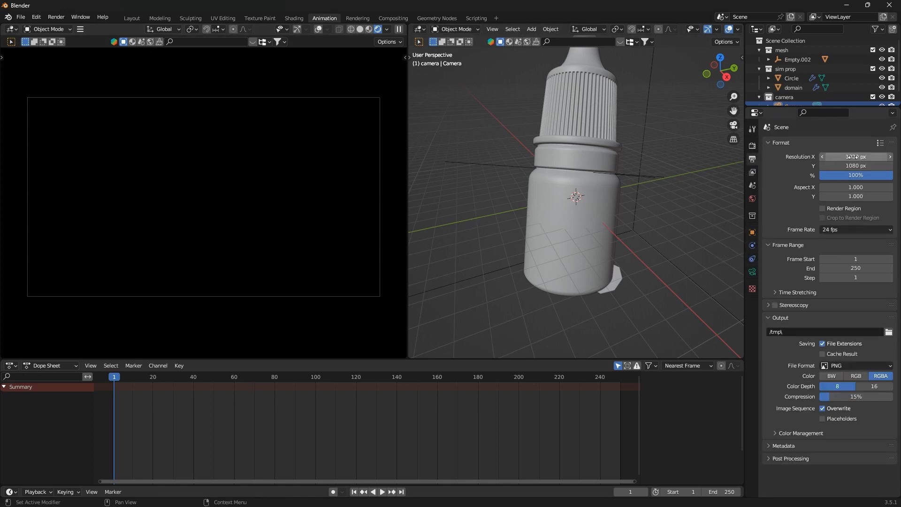
pyautogui.moveTo(853, 156); pyautogui.dragTo(854, 158)
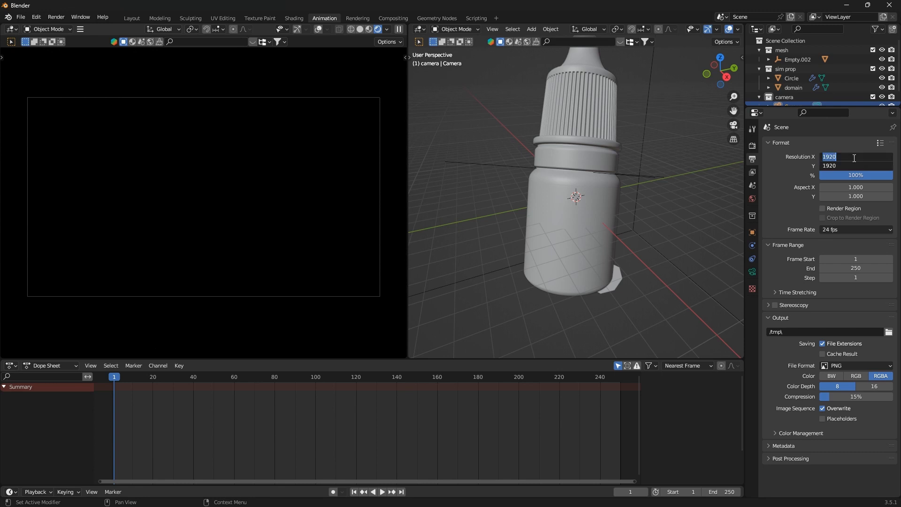
pyautogui.write('1080')
pyautogui.press('Return')
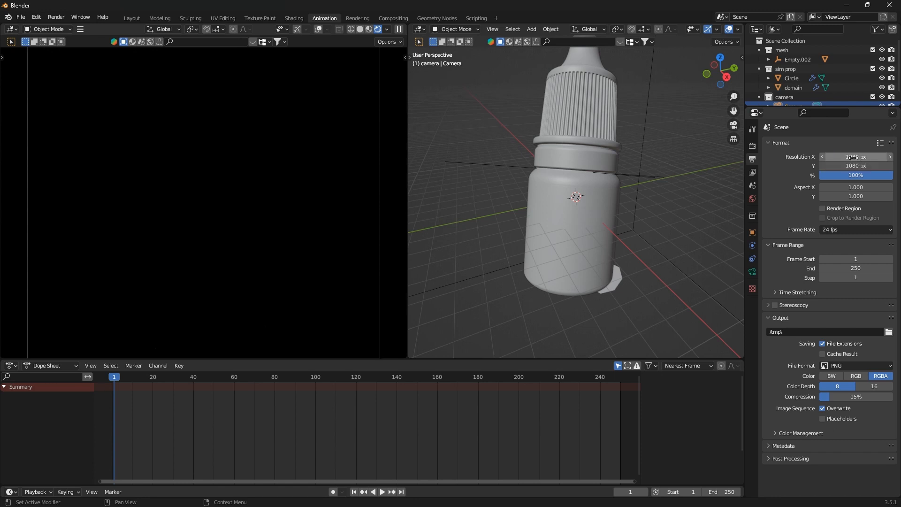
# - Merge the Dope Sheet and Timeline areas into one timeline and shrink it to give the viewports more height
pyautogui.rightClick(523, 485)
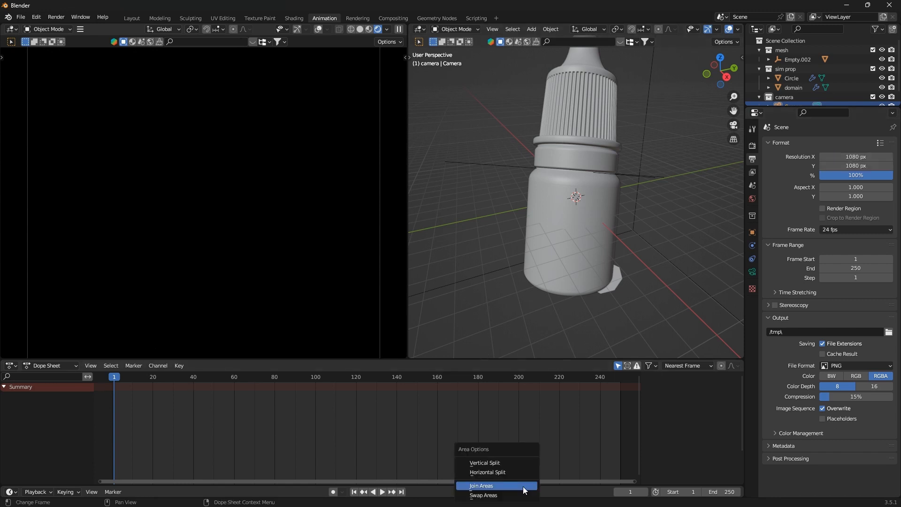
pyautogui.click(521, 486)
pyautogui.click(517, 407)
pyautogui.moveTo(519, 359); pyautogui.dragTo(534, 438)
# - Move the camera farther back from the bottle along the global Y axis, with a final shift of about 15.6 m
pyautogui.scroll(-8, 577, 392)
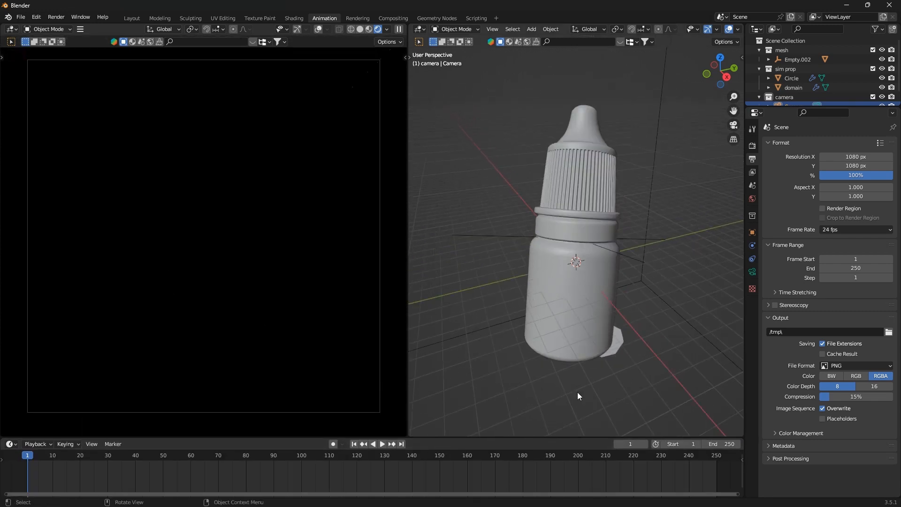
pyautogui.scroll(3, 517, 359)
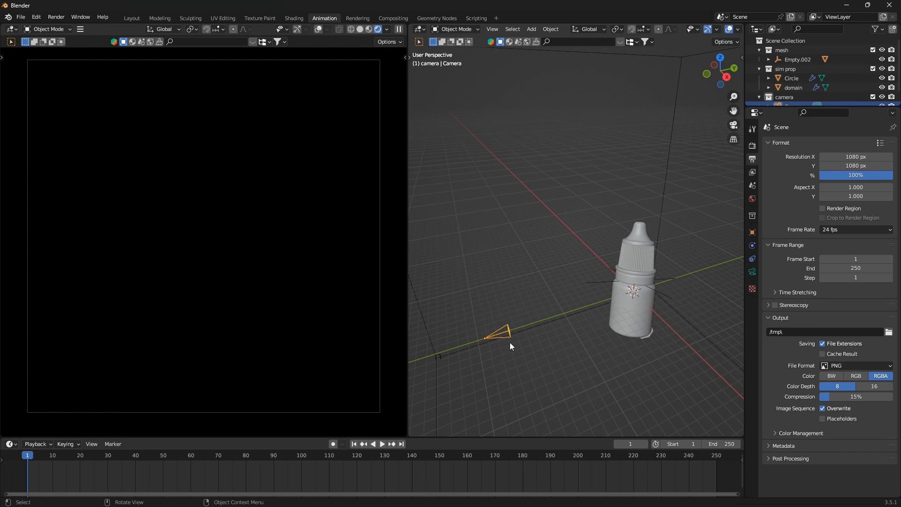
pyautogui.press('g')
pyautogui.click(736, 374)
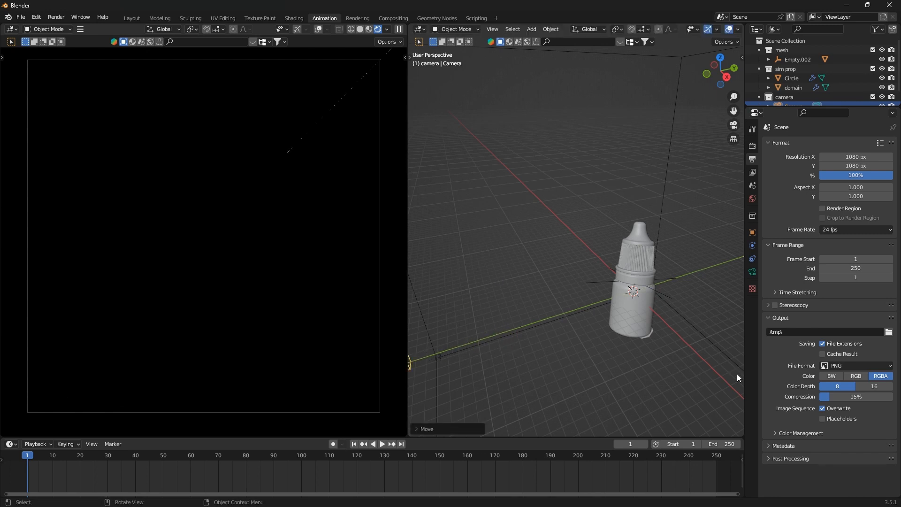
pyautogui.scroll(-3, 680, 302)
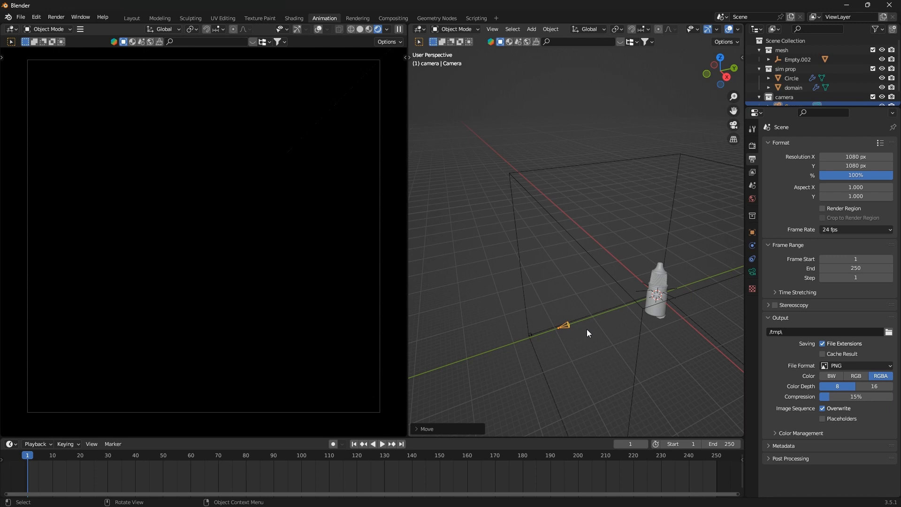
pyautogui.press('g')
pyautogui.press('y')
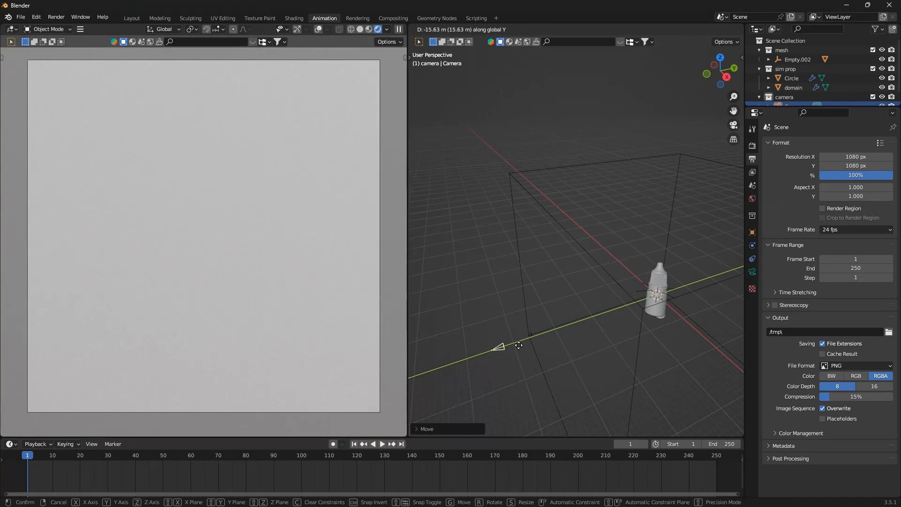
pyautogui.click(519, 346)
# - Play the animation to around frame 70 to check the splash and return to frame 1
pyautogui.moveTo(519, 345); pyautogui.dragTo(570, 325, button='middle')
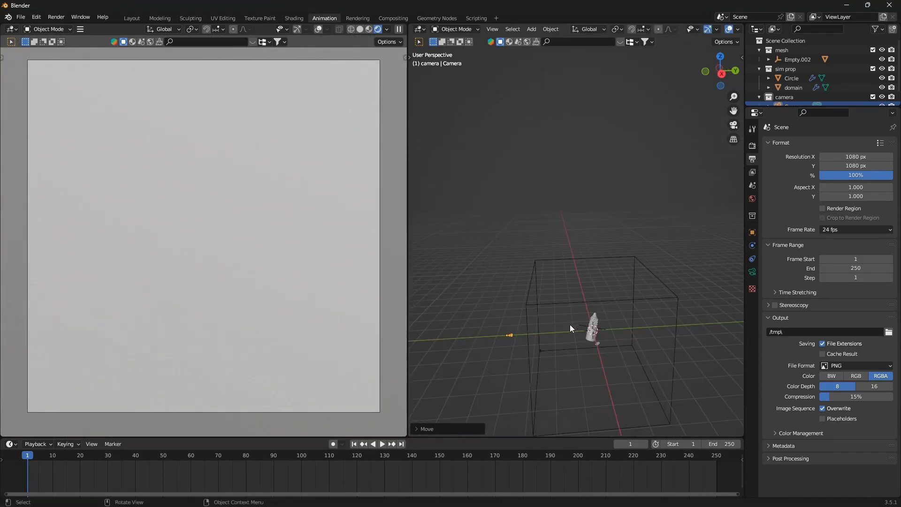
pyautogui.press('space')
pyautogui.click(216, 466)
pyautogui.press('space')
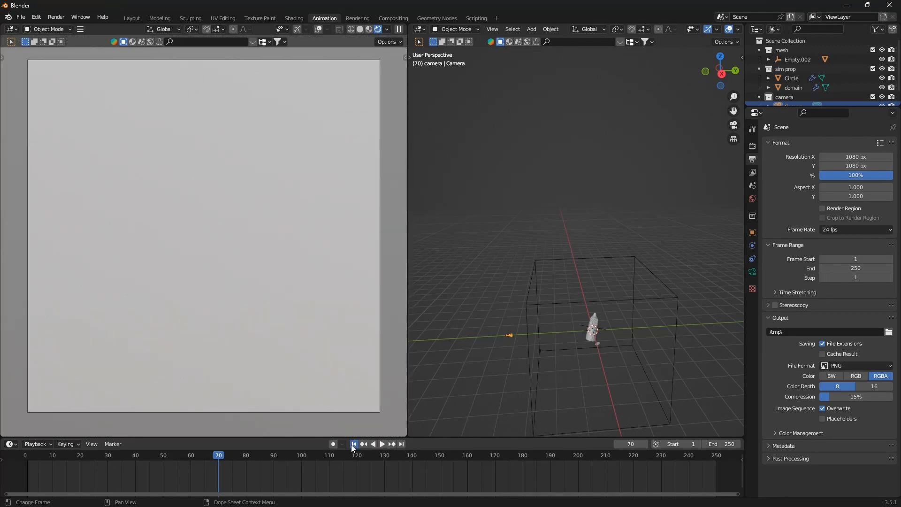
pyautogui.click(353, 444)
# - In the right side view, move the circle emitter about 2.1 m under the bottle's base and rotate it about 9°
pyautogui.scroll(5, 611, 331)
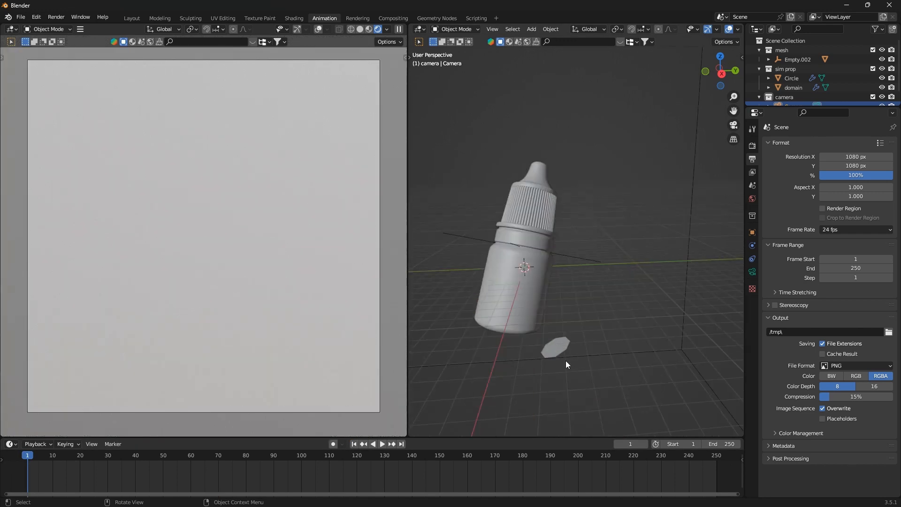
pyautogui.click(559, 347)
pyautogui.press('KP_3')
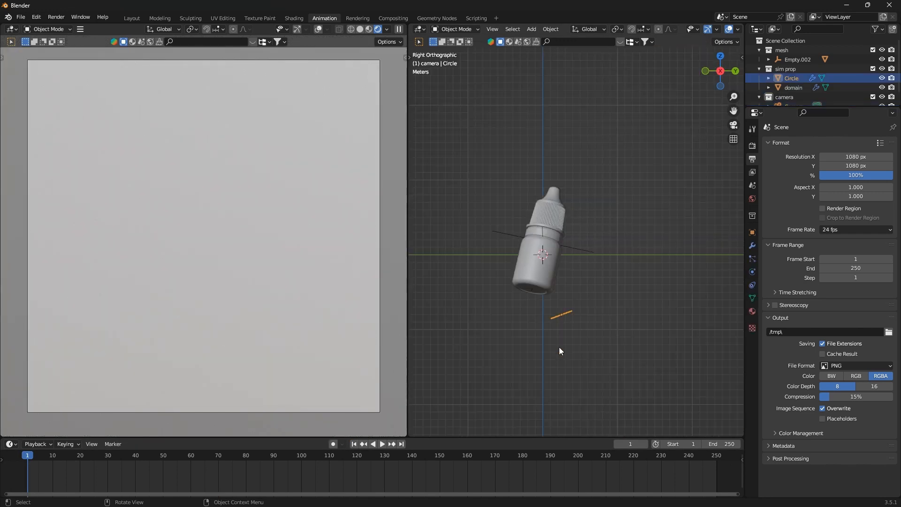
pyautogui.press('g')
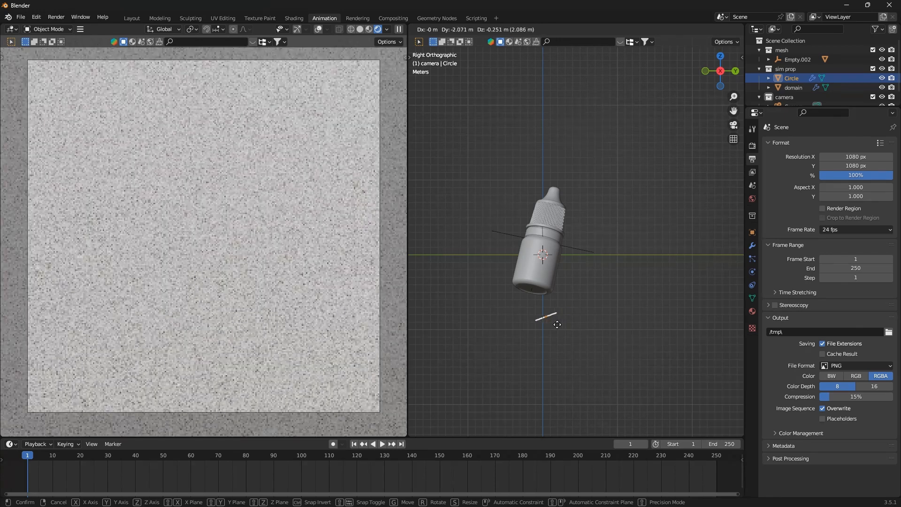
pyautogui.click(556, 325)
pyautogui.press('r')
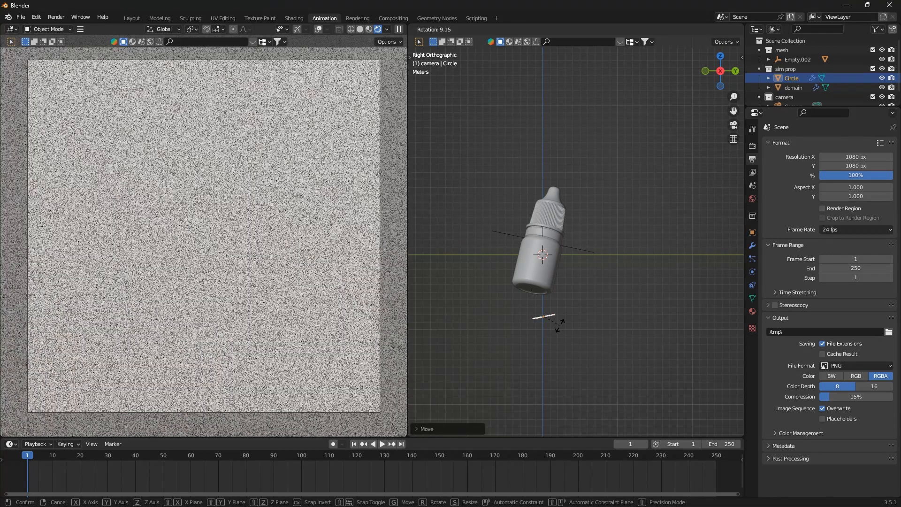
pyautogui.click(560, 325)
# - In the front view, shift the circle emitter along X so it sits below the bottle's tilted base
pyautogui.press('KP_1')
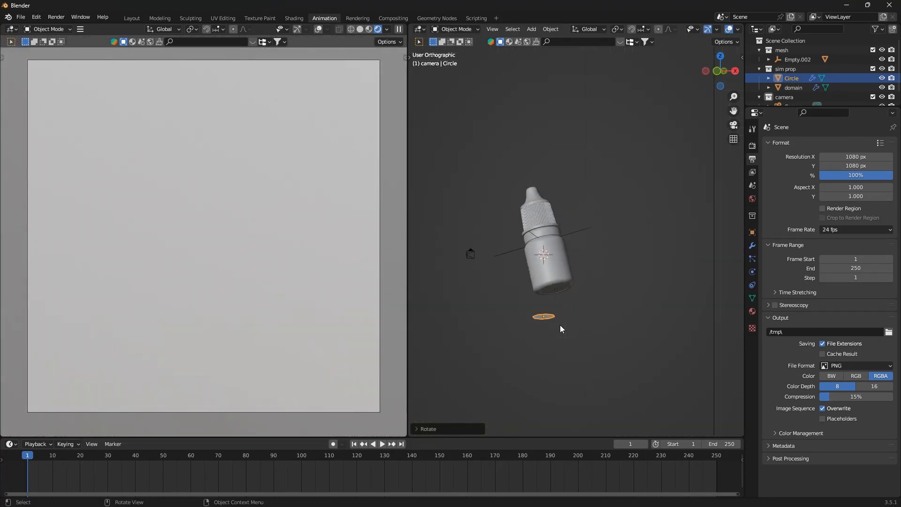
pyautogui.scroll(1, 560, 317)
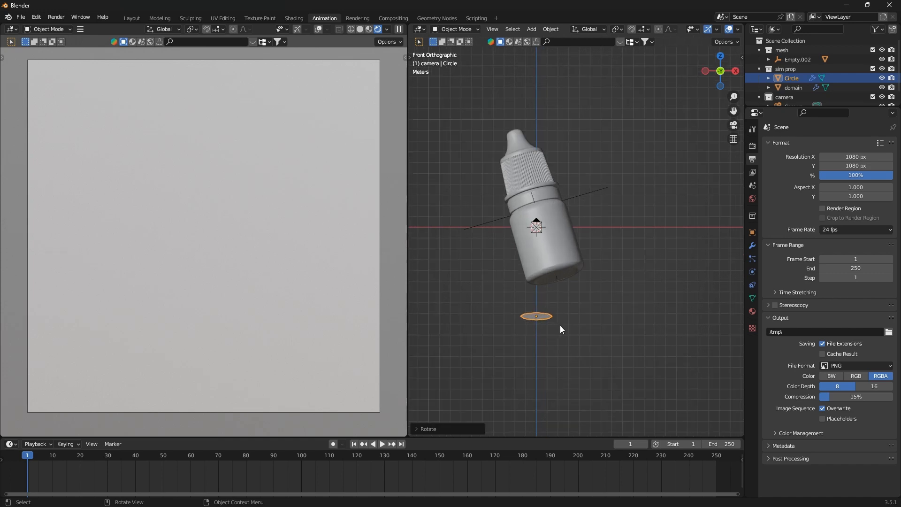
pyautogui.press('g')
pyautogui.click(587, 325)
pyautogui.press('r')
pyautogui.press('r')
pyautogui.press('r')
pyautogui.press('y')
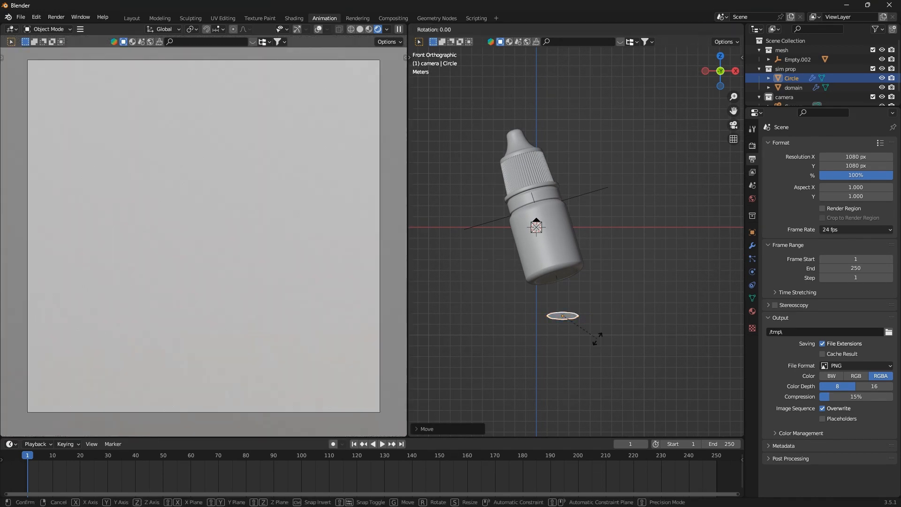
pyautogui.rightClick(598, 340)
# - Rotate the circle emitter about -15° around the global Y axis and fine-tune its tilt to parallel the bottle's base
pyautogui.moveTo(599, 341); pyautogui.dragTo(575, 365, button='middle')
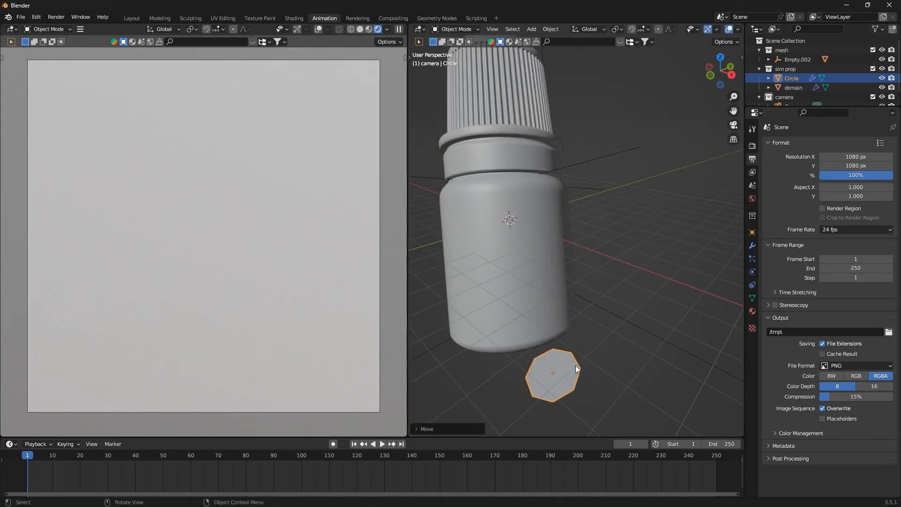
pyautogui.press('r')
pyautogui.press('y')
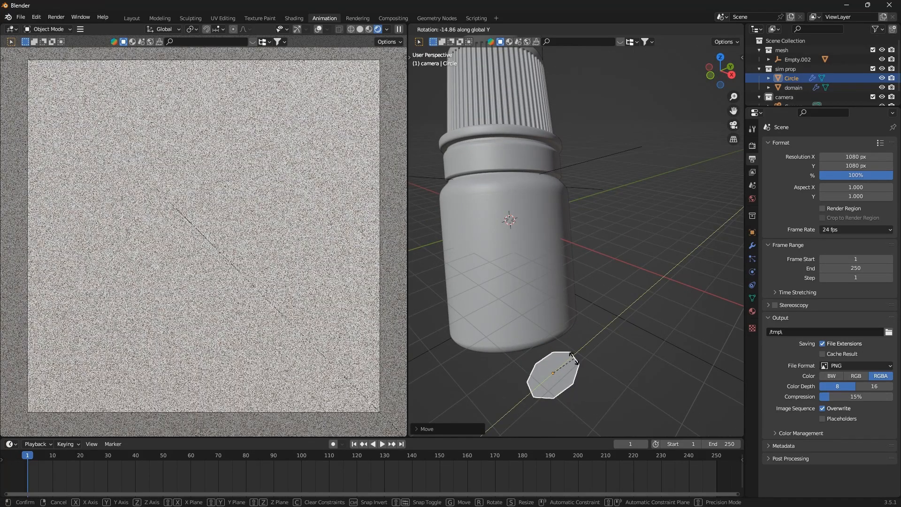
pyautogui.click(573, 359)
pyautogui.press('KP_1')
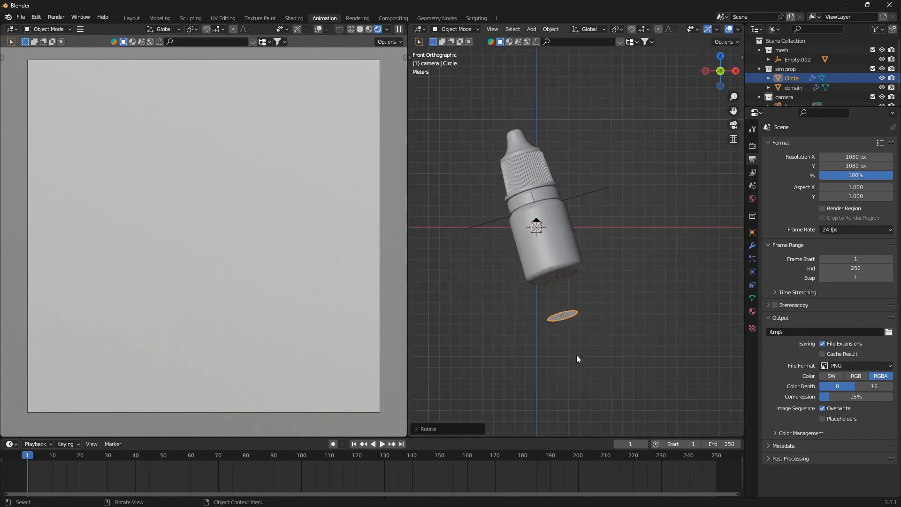
pyautogui.scroll(4, 591, 319)
pyautogui.press('r')
pyautogui.press('y')
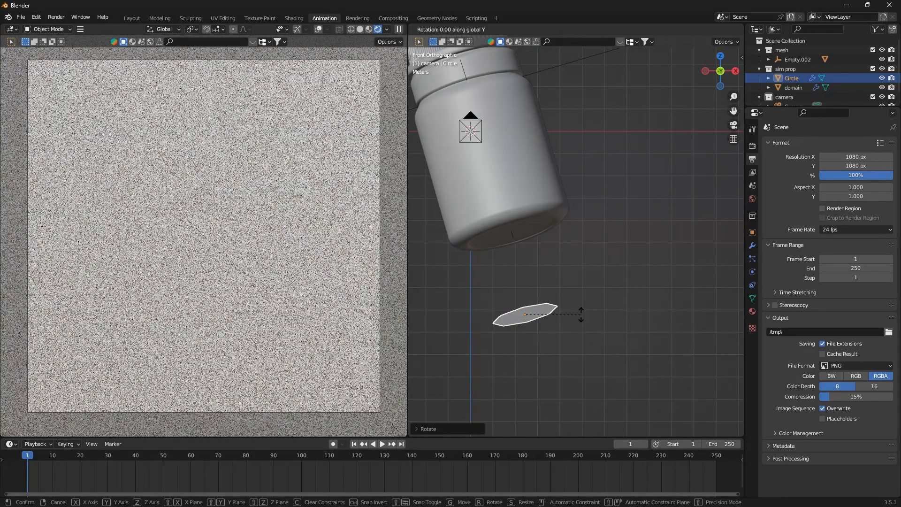
pyautogui.click(581, 316)
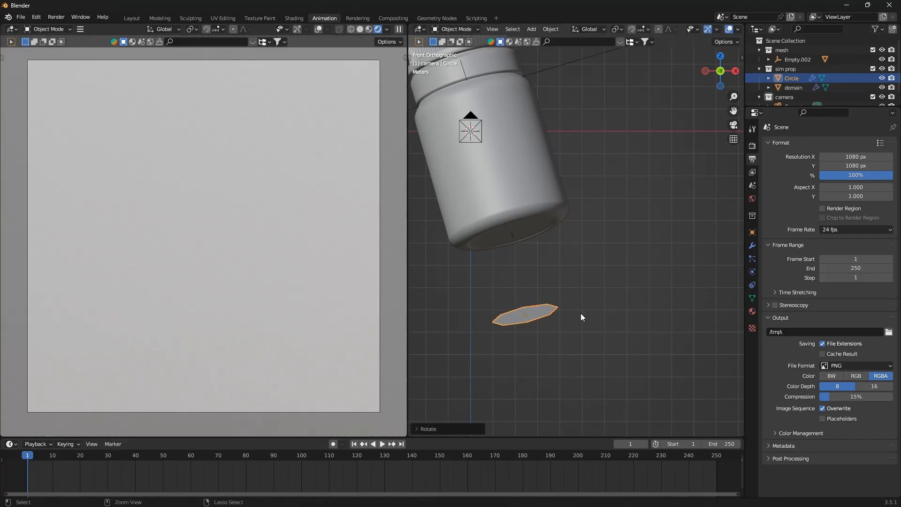
# - Save the project file and deselect all objects
pyautogui.hotkey('ctrl', 's')
pyautogui.click(644, 114)
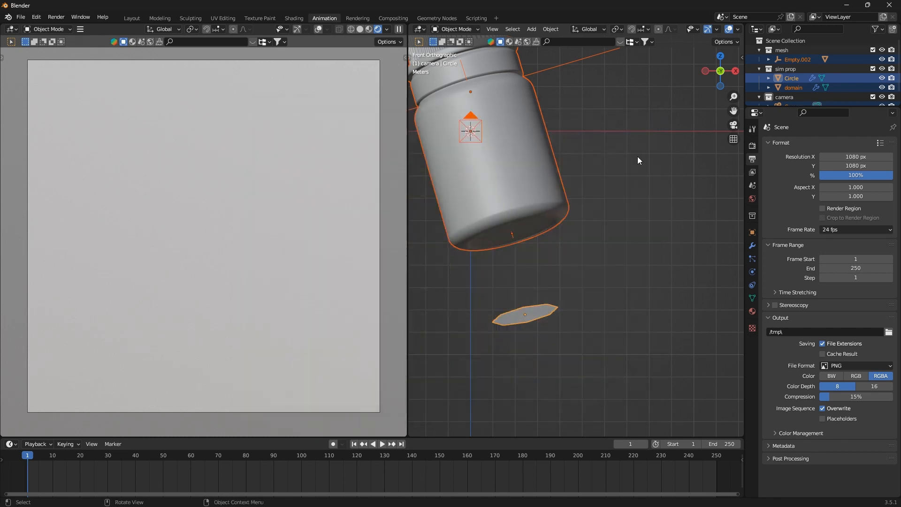
pyautogui.scroll(-9, 530, 306)
pyautogui.moveTo(597, 314); pyautogui.dragTo(528, 342, button='middle')
pyautogui.click(528, 342)
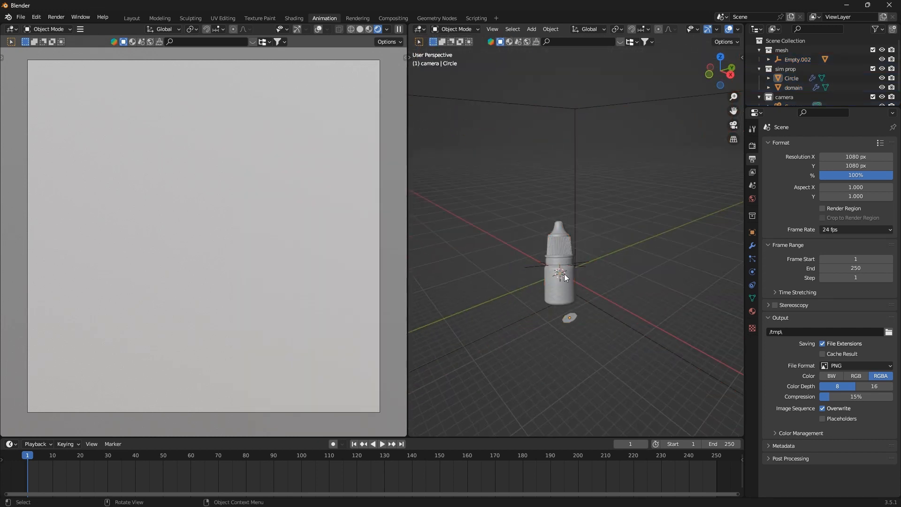
# - Select the fluid domain box surrounding the bottle and display its modifiers
pyautogui.scroll(-3, 563, 273)
pyautogui.moveTo(576, 288); pyautogui.dragTo(545, 282, button='middle')
pyautogui.scroll(8, 550, 255)
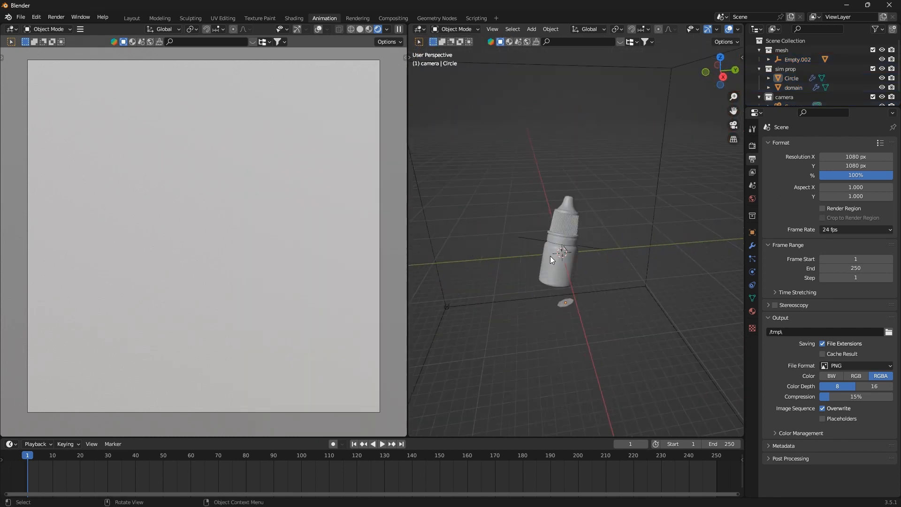
pyautogui.scroll(-5, 591, 295)
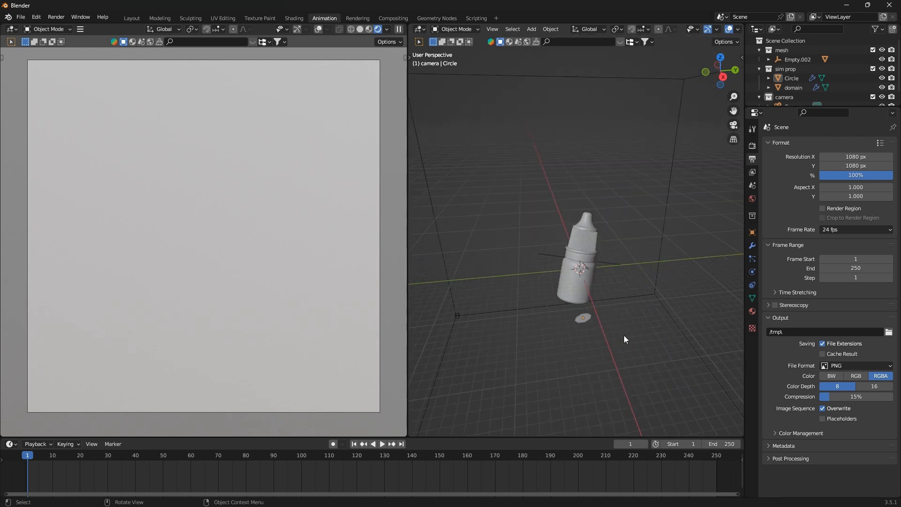
pyautogui.moveTo(624, 335); pyautogui.dragTo(593, 317, button='middle')
pyautogui.scroll(-5, 594, 316)
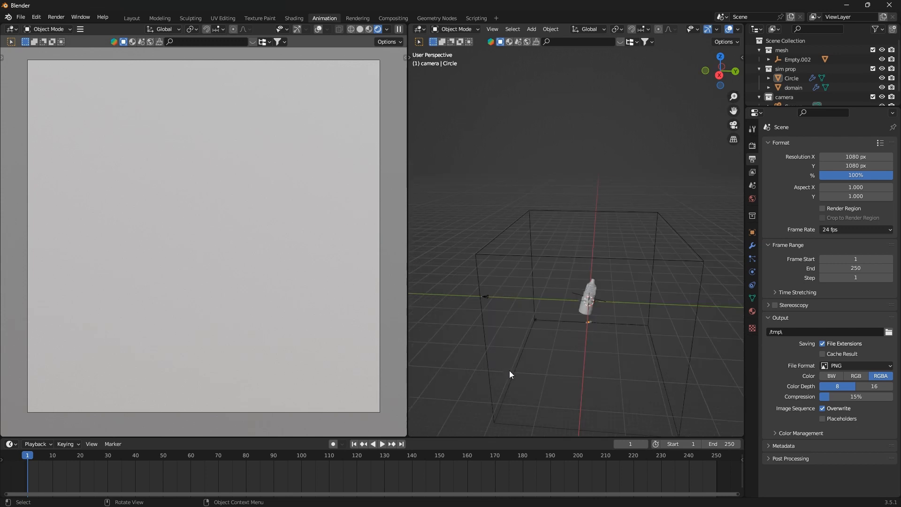
pyautogui.click(752, 245)
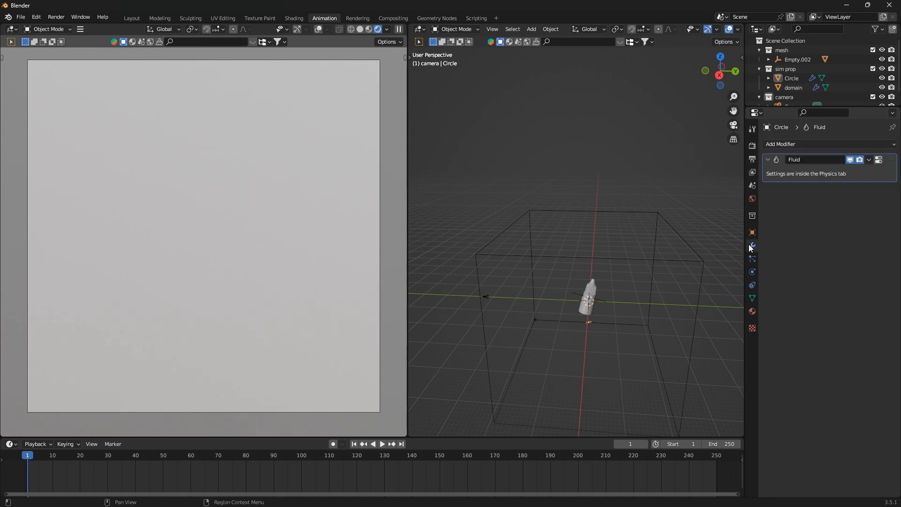
pyautogui.click(703, 269)
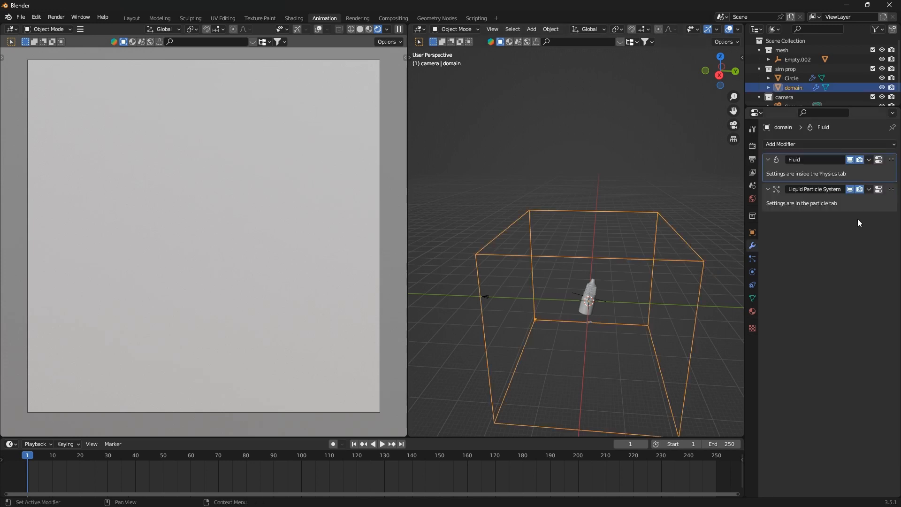
# - Set the fluid domain's resolution divisions to 128 and bake the liquid data
pyautogui.click(879, 189)
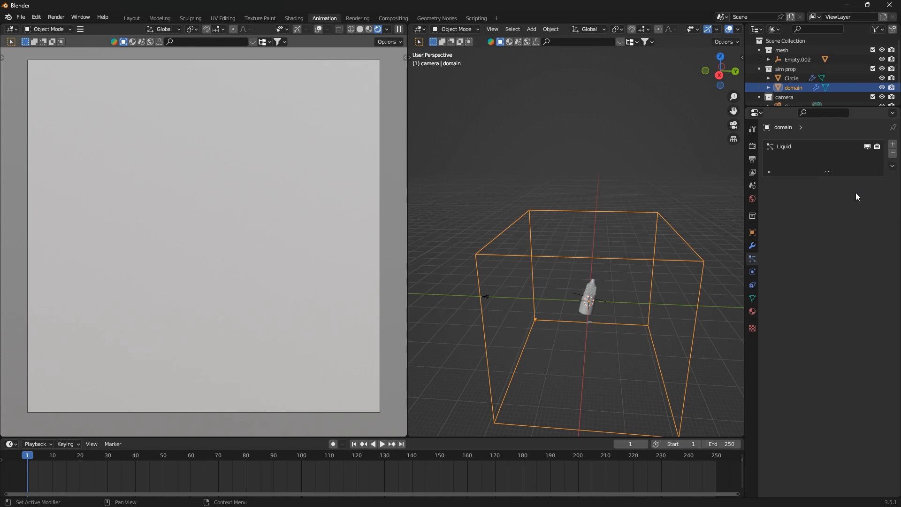
pyautogui.click(752, 245)
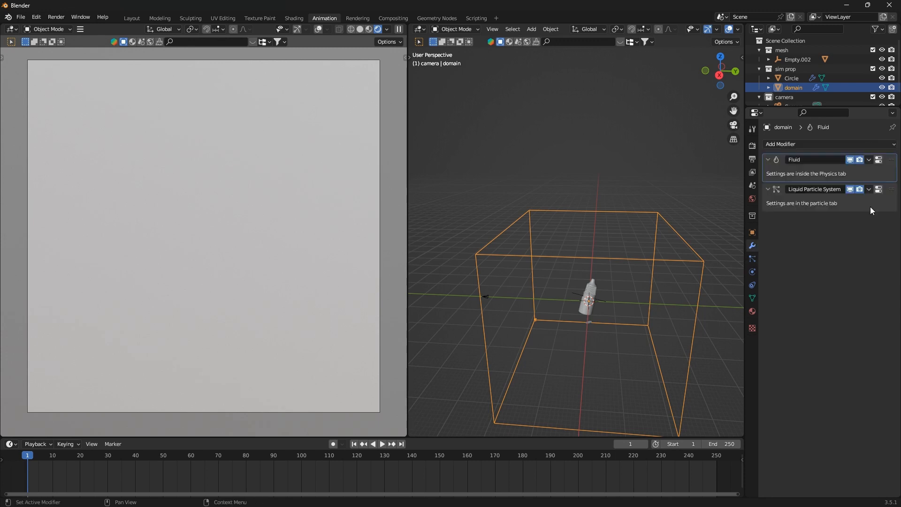
pyautogui.click(886, 161)
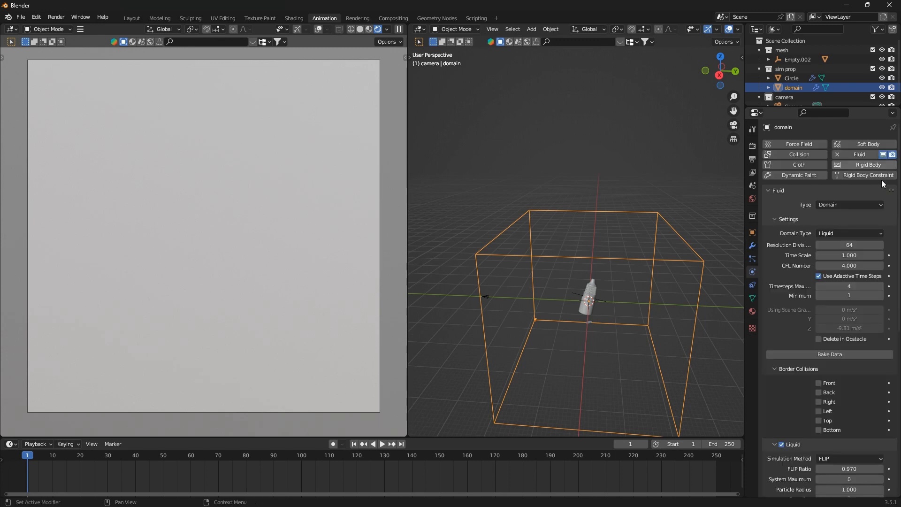
pyautogui.click(853, 244)
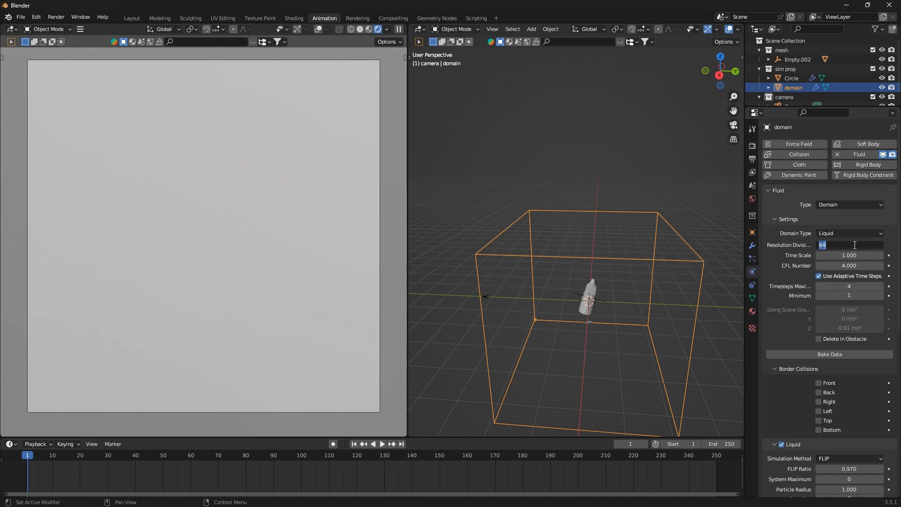
pyautogui.write('128')
pyautogui.press('Return')
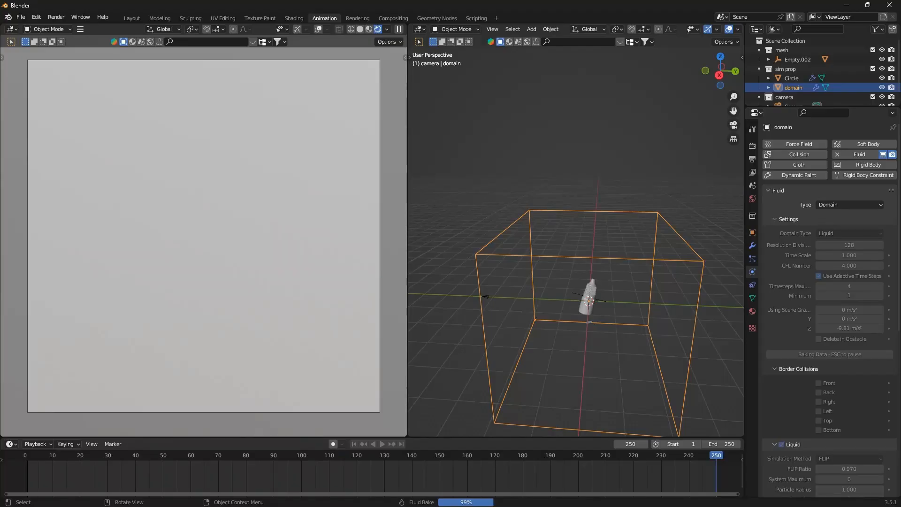
# - Bake the liquid mesh of the fluid domain
pyautogui.scroll(4, 629, 341)
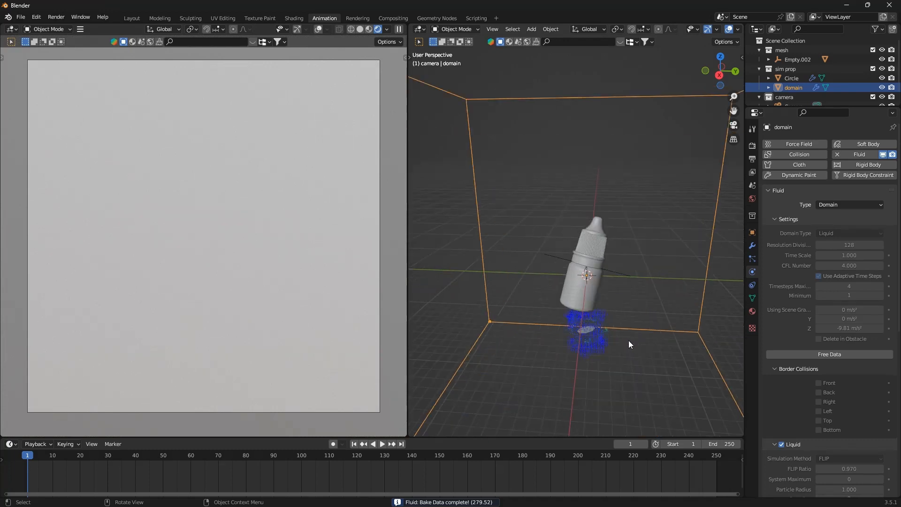
pyautogui.scroll(3, 629, 341)
pyautogui.scroll(-2, 601, 333)
pyautogui.moveTo(601, 334); pyautogui.dragTo(580, 329, button='middle')
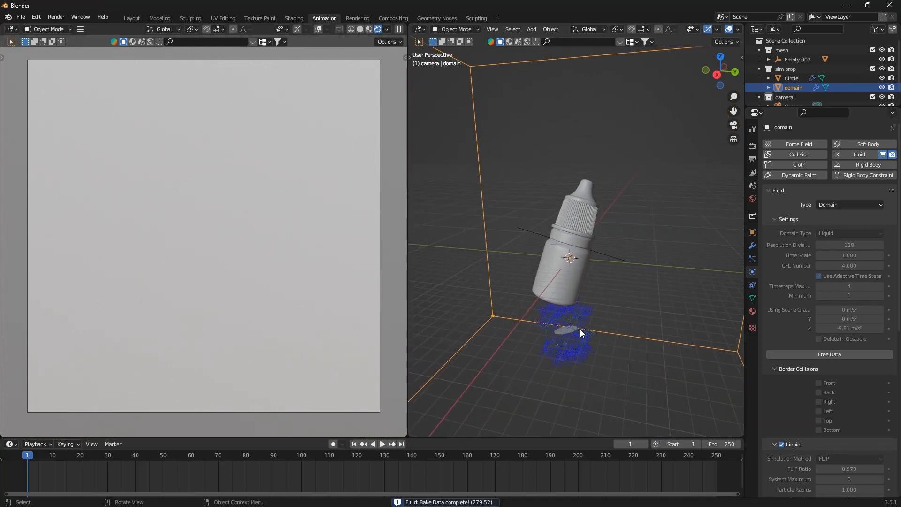
pyautogui.scroll(4, 580, 328)
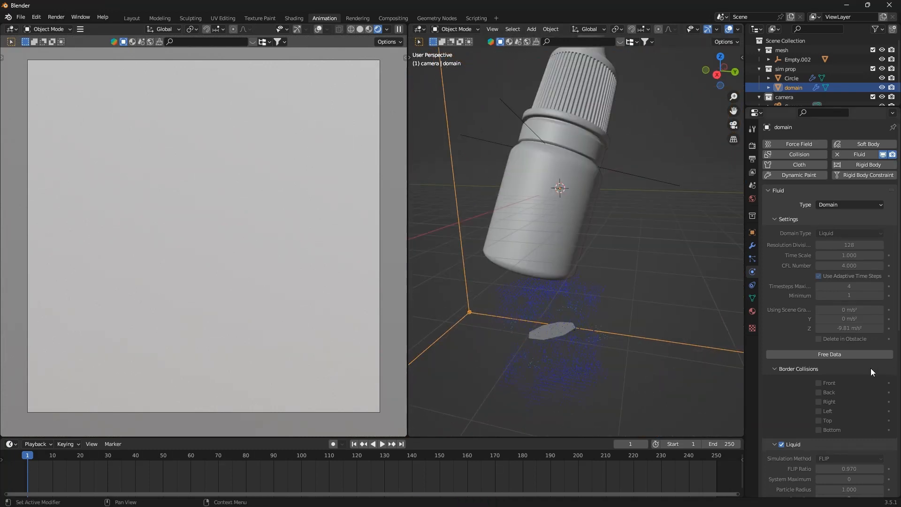
pyautogui.scroll(-10, 870, 368)
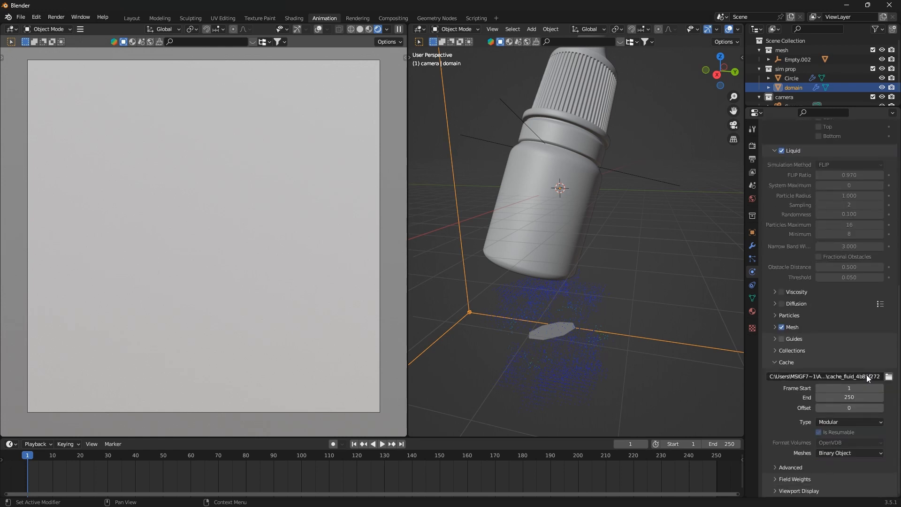
pyautogui.scroll(10, 866, 375)
pyautogui.scroll(-12, 865, 376)
pyautogui.scroll(1, 865, 377)
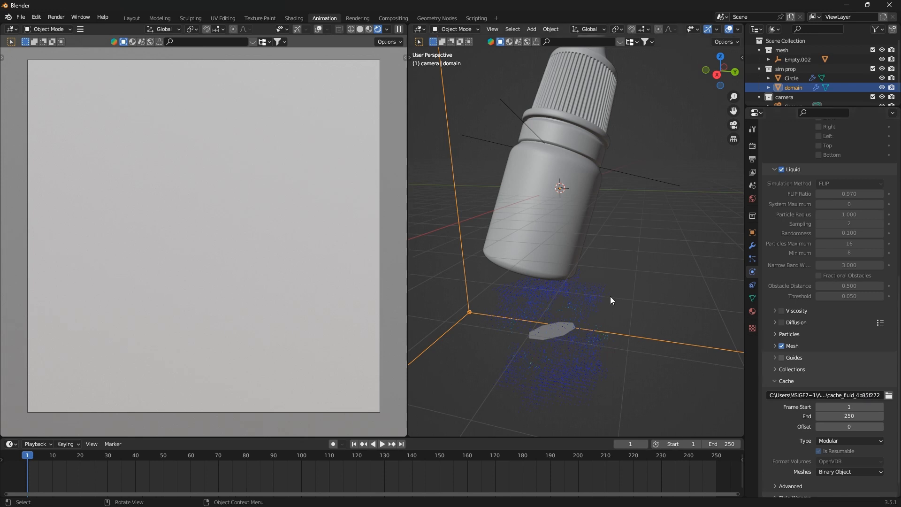
pyautogui.scroll(-1, 867, 365)
pyautogui.click(771, 327)
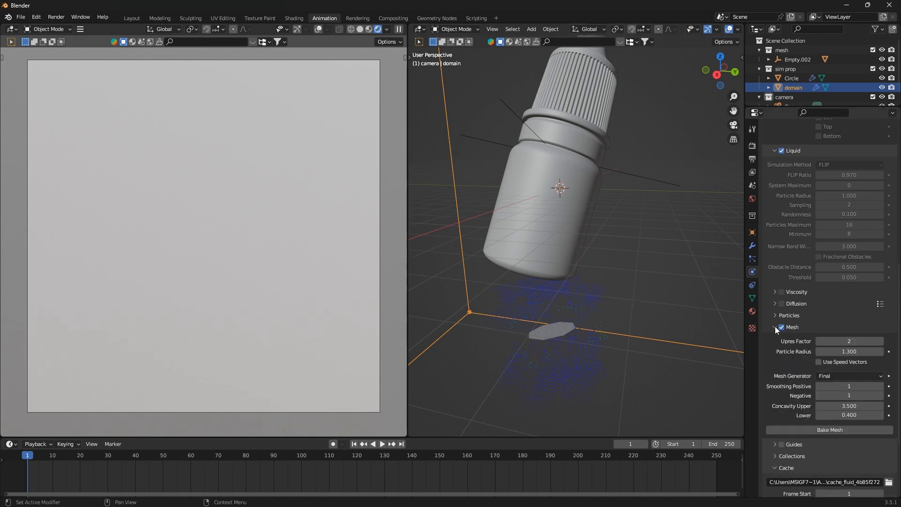
pyautogui.click(837, 430)
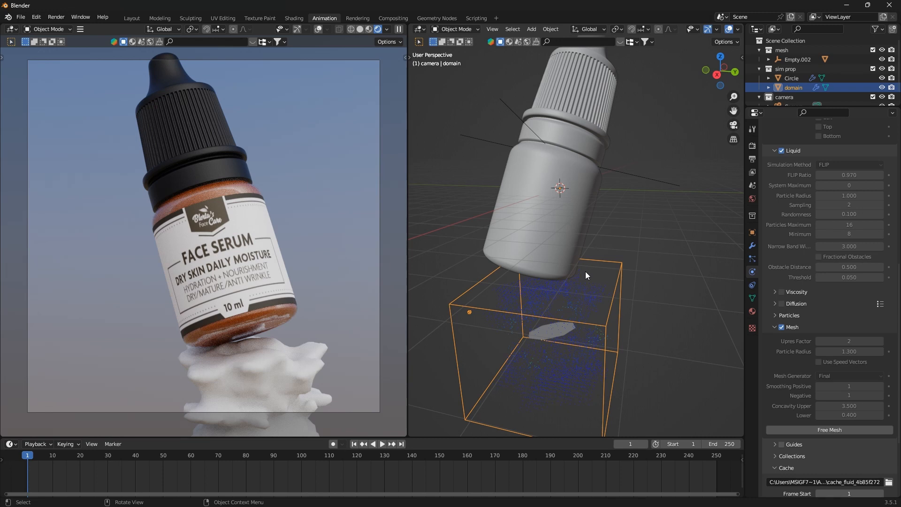
# - Play the splash animation from frame 1 and stop it at frame 48
pyautogui.click(384, 444)
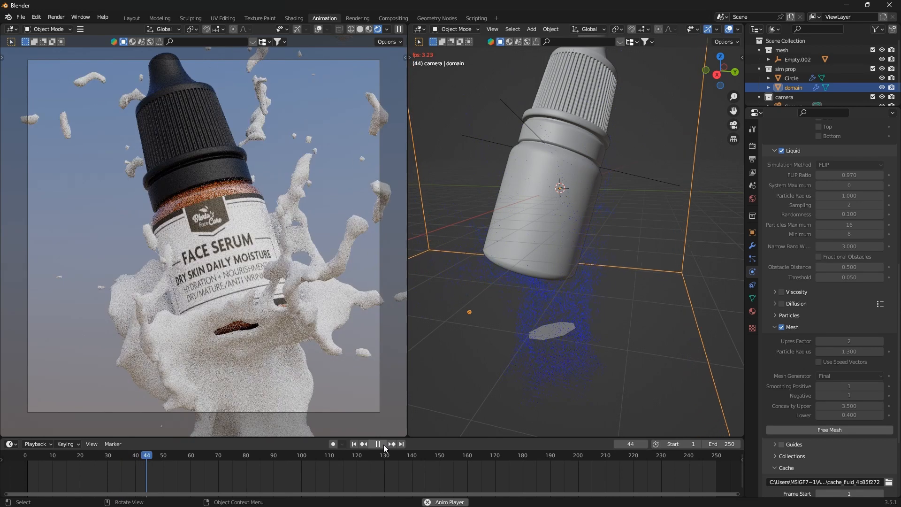
pyautogui.click(377, 444)
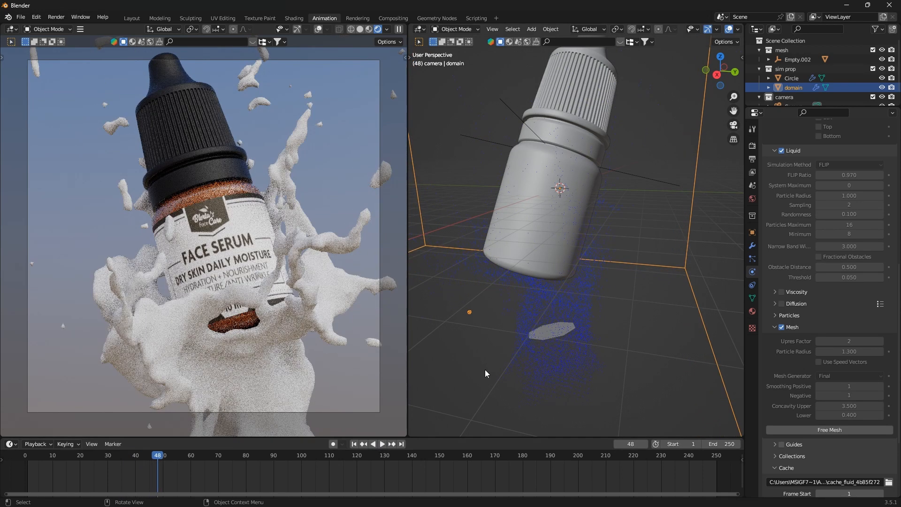
# - Move the camera back along the global Y axis, away from the bottle, to frame more of the splash
pyautogui.scroll(-5, 519, 325)
pyautogui.scroll(-5, 549, 324)
pyautogui.moveTo(577, 314); pyautogui.dragTo(558, 337, button='middle')
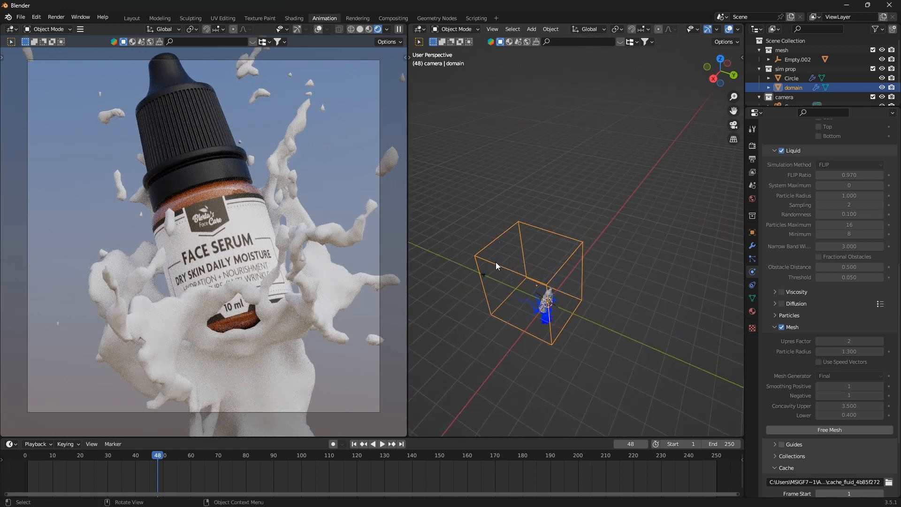
pyautogui.scroll(4, 497, 265)
pyautogui.moveTo(474, 305); pyautogui.dragTo(555, 304, button='middle')
pyautogui.scroll(-3, 577, 324)
pyautogui.scroll(3, 521, 340)
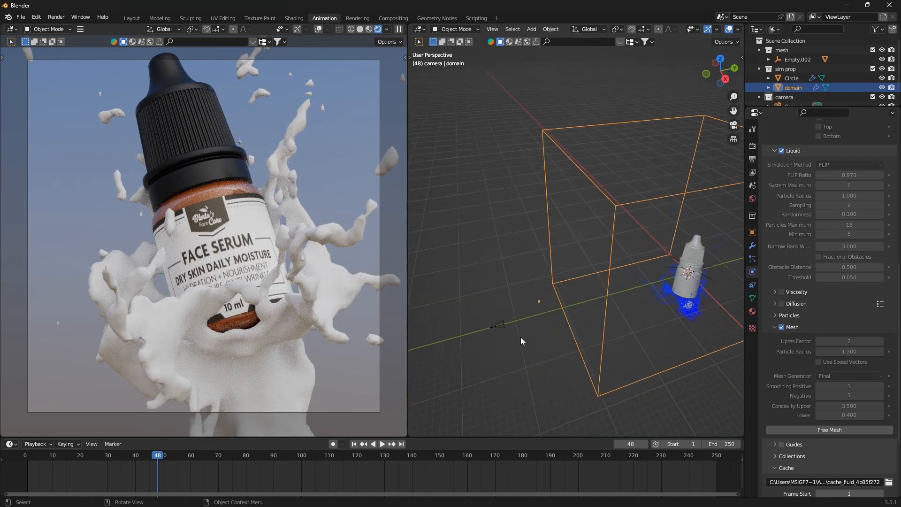
pyautogui.click(504, 329)
pyautogui.press('g')
pyautogui.press('y')
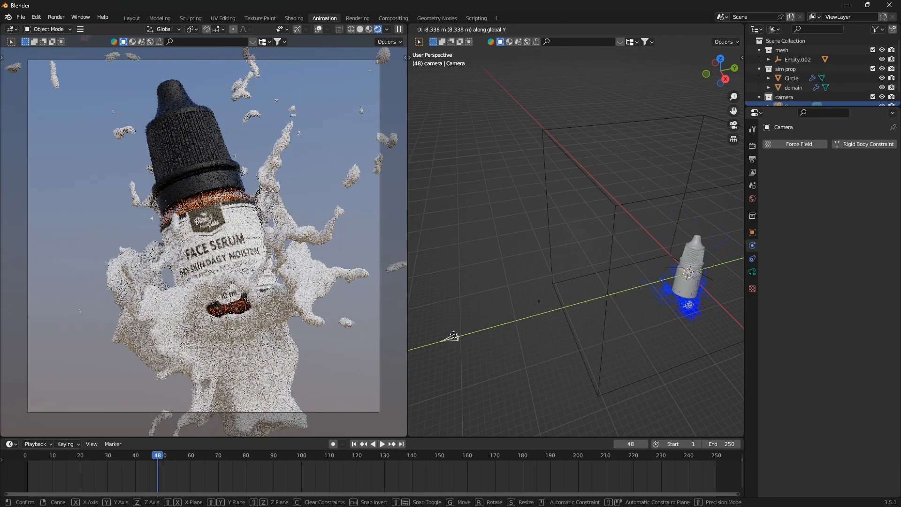
pyautogui.click(444, 338)
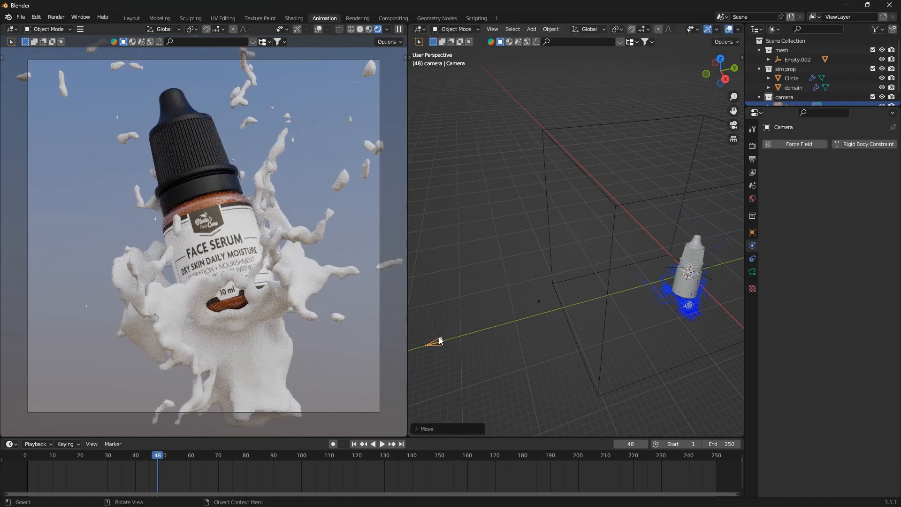
# - In the right orthographic view, pull the camera farther back along Y and raise it slightly along Z
pyautogui.scroll(-2, 462, 341)
pyautogui.press('KP_3')
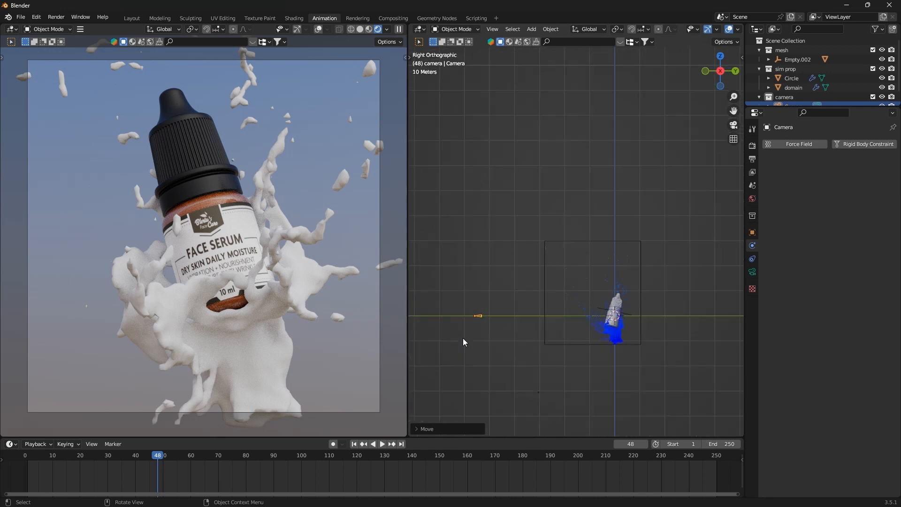
pyautogui.press('g')
pyautogui.press('z')
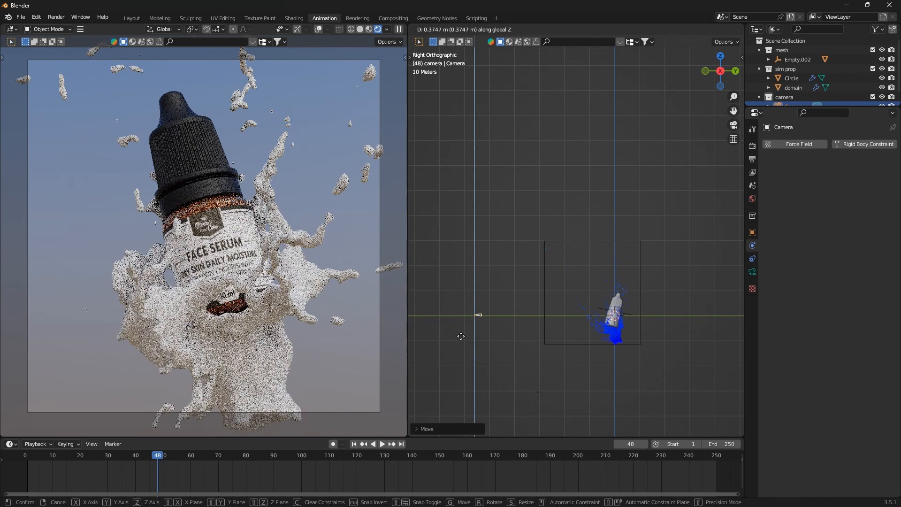
pyautogui.press('y')
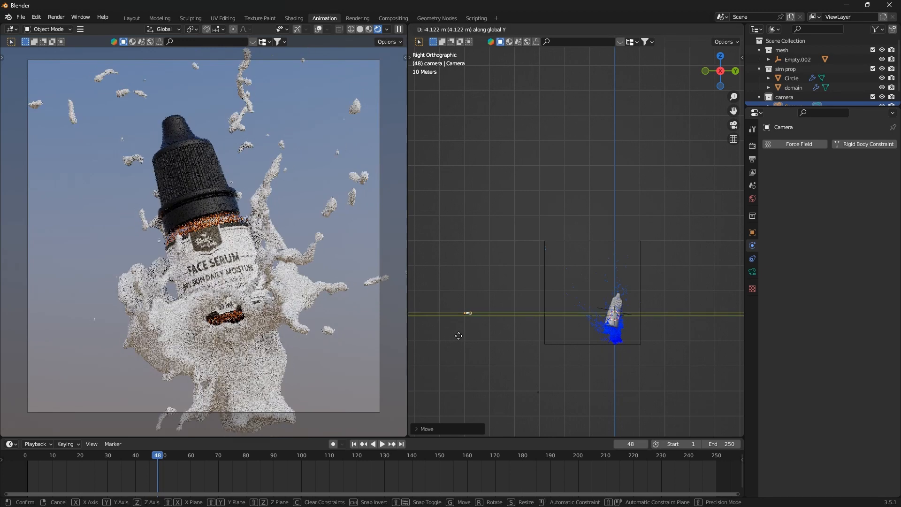
pyautogui.click(458, 335)
pyautogui.press('z')
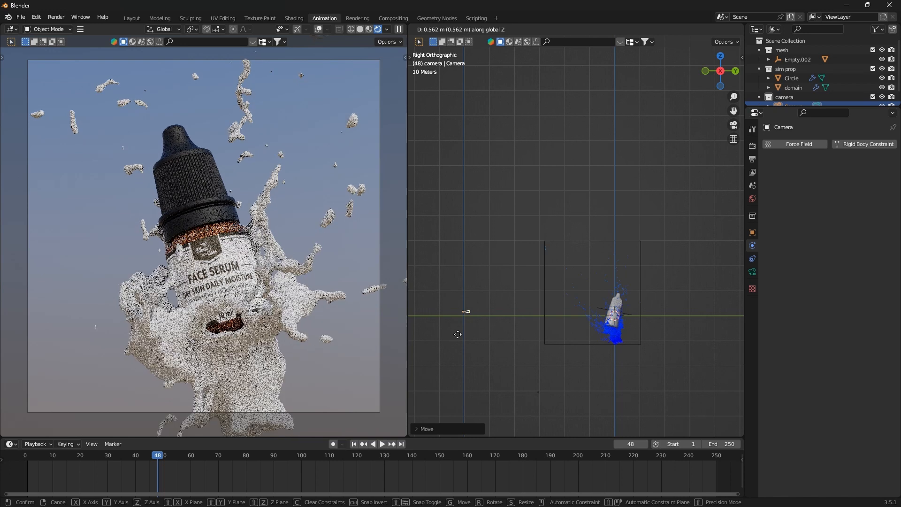
pyautogui.click(458, 336)
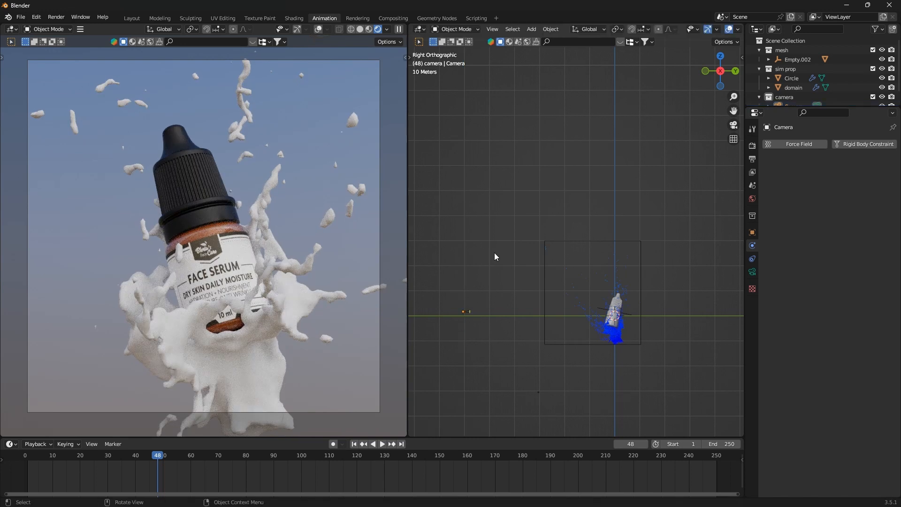
# - Enlarge the outliner area so that all scene collections and the camera object can be seen
pyautogui.hotkey('ctrl', 's')
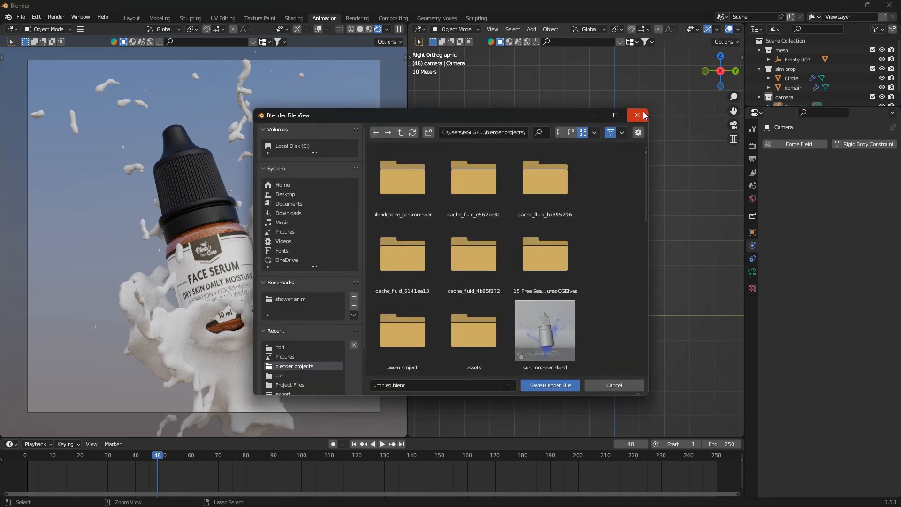
pyautogui.click(637, 116)
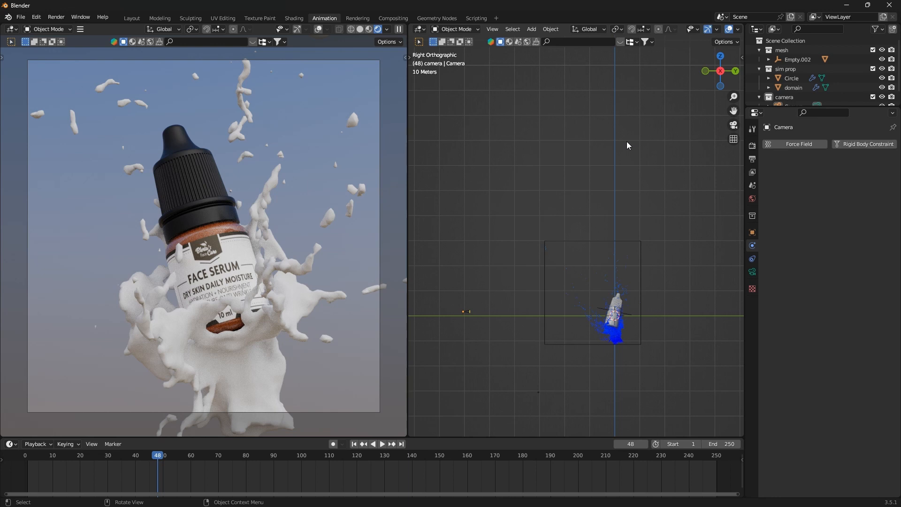
pyautogui.moveTo(607, 173); pyautogui.dragTo(613, 335, button='middle')
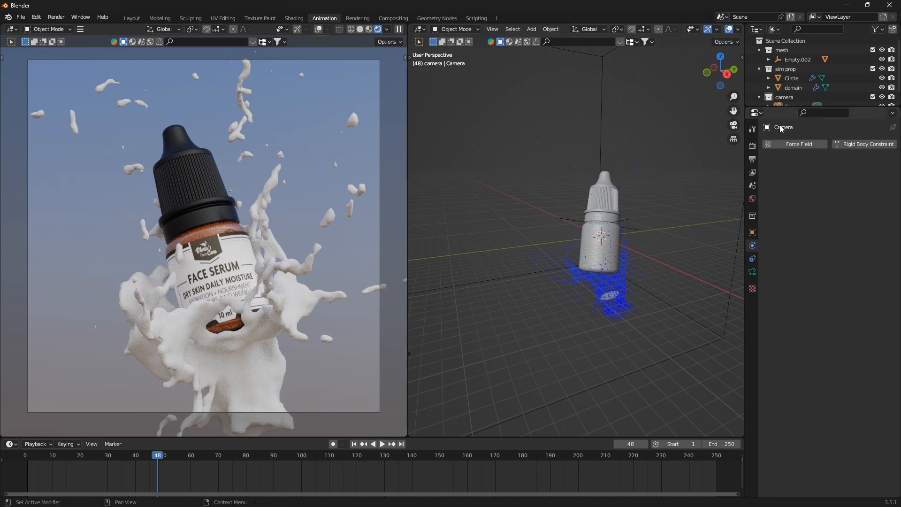
pyautogui.moveTo(786, 108); pyautogui.dragTo(785, 205)
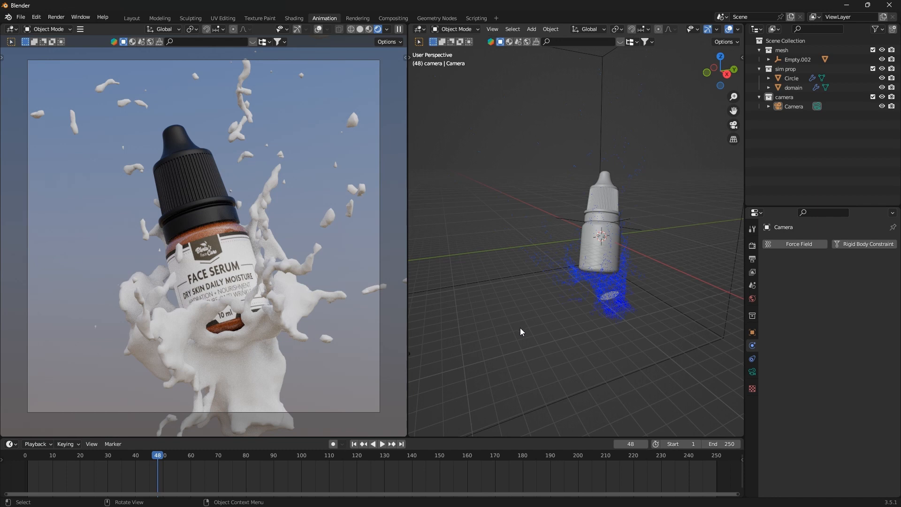
# - Save the project as "serum tut" in the blender projects folder
pyautogui.hotkey('ctrl', 's')
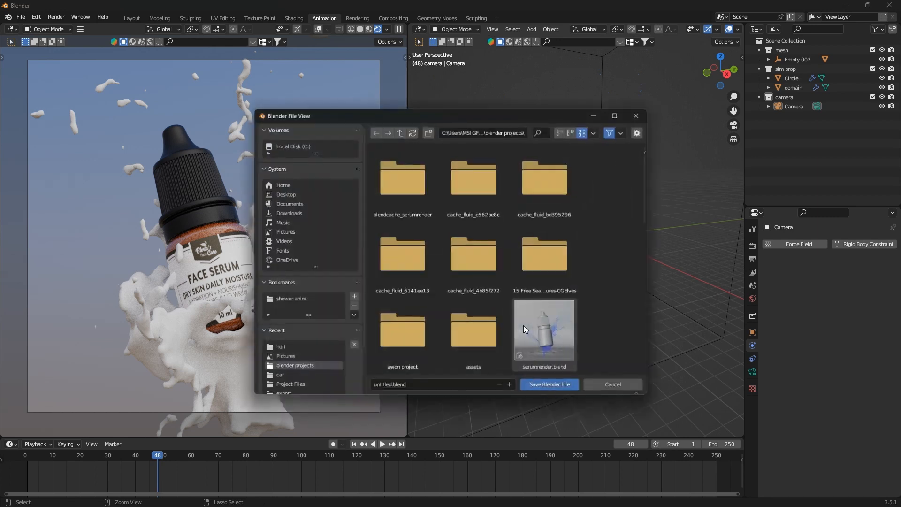
pyautogui.click(421, 389)
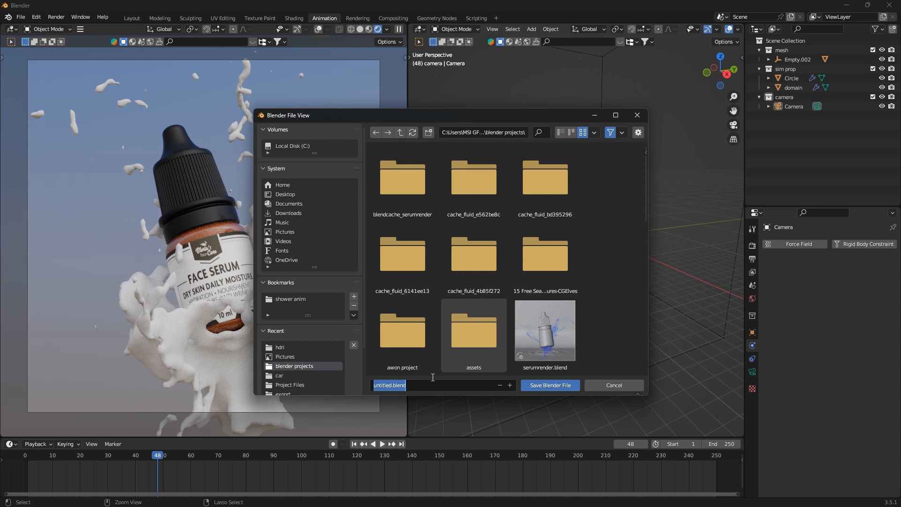
pyautogui.write('serum tut')
pyautogui.click(540, 386)
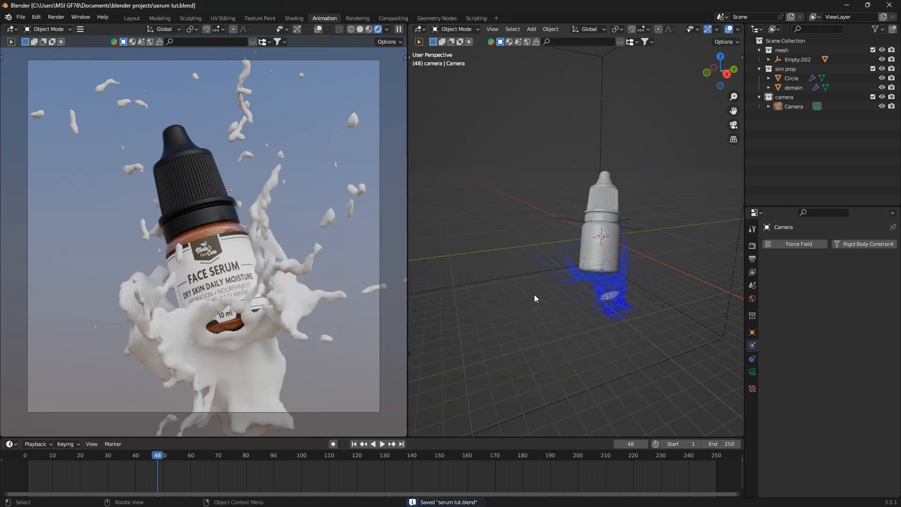
# - Select the fluid domain box around the bottle
pyautogui.click(540, 261)
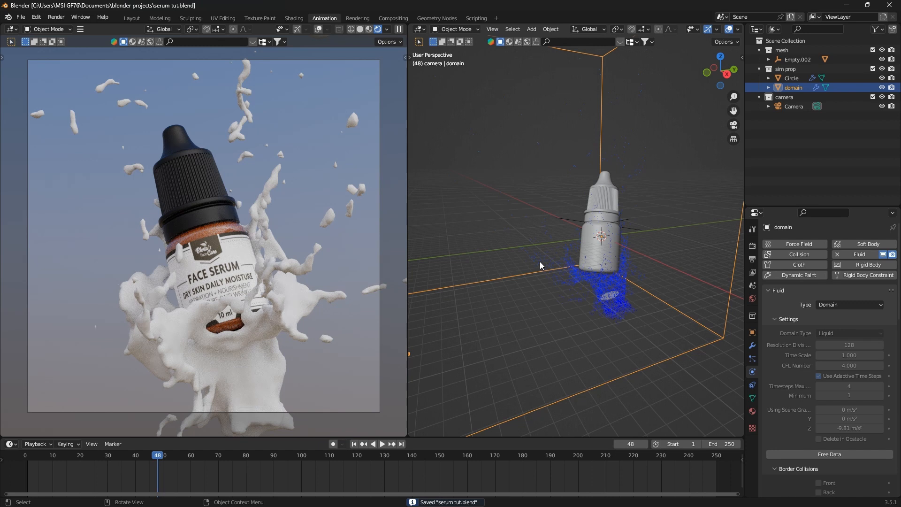
pyautogui.scroll(-4, 539, 261)
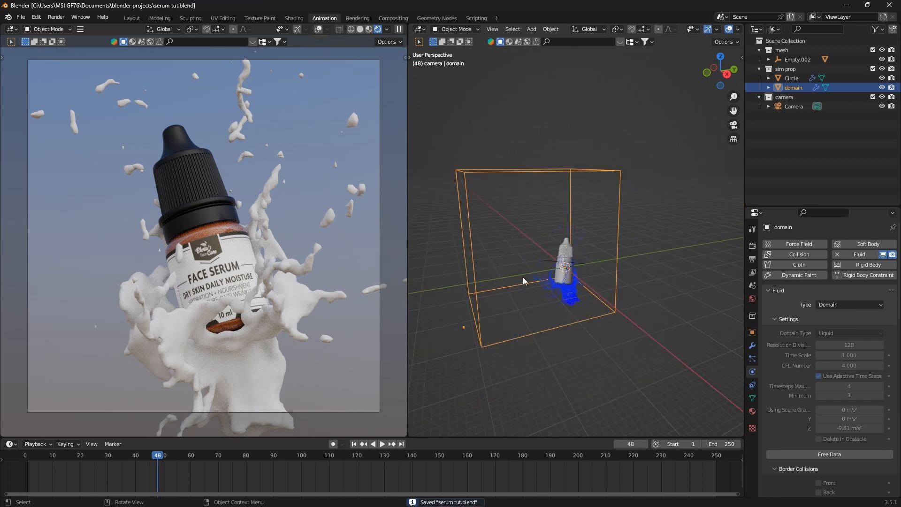
pyautogui.click(20, 17)
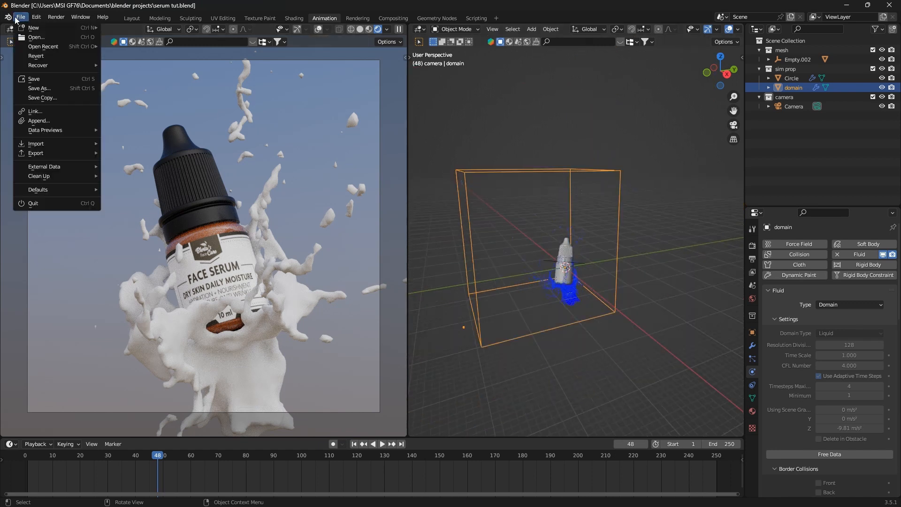
# - Launch a separate Blender 3.5 session, dismiss its splash screen and select the default cube
pyautogui.moveTo(544, 505)
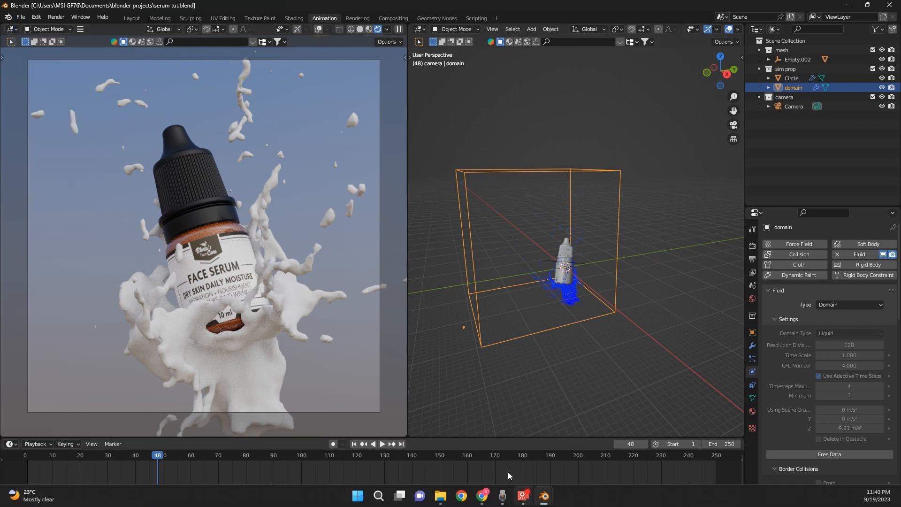
pyautogui.click(358, 495)
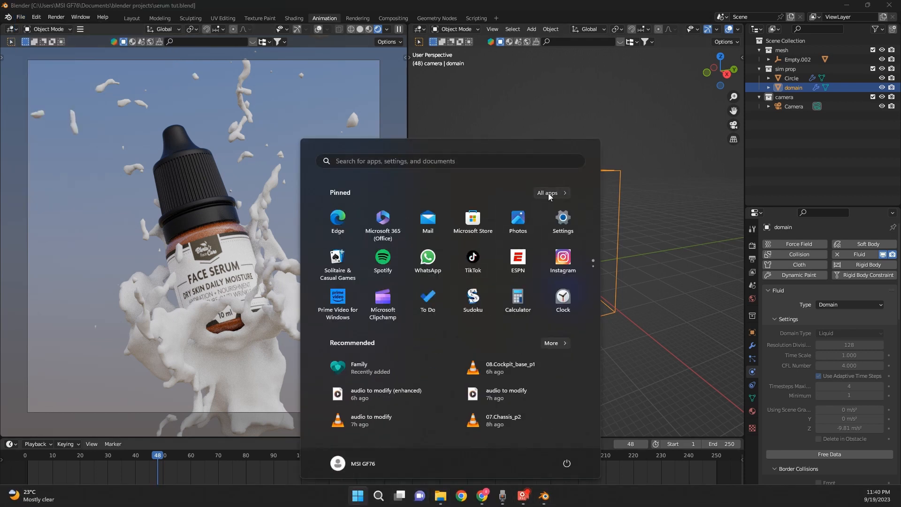
pyautogui.click(548, 193)
pyautogui.scroll(-6, 483, 301)
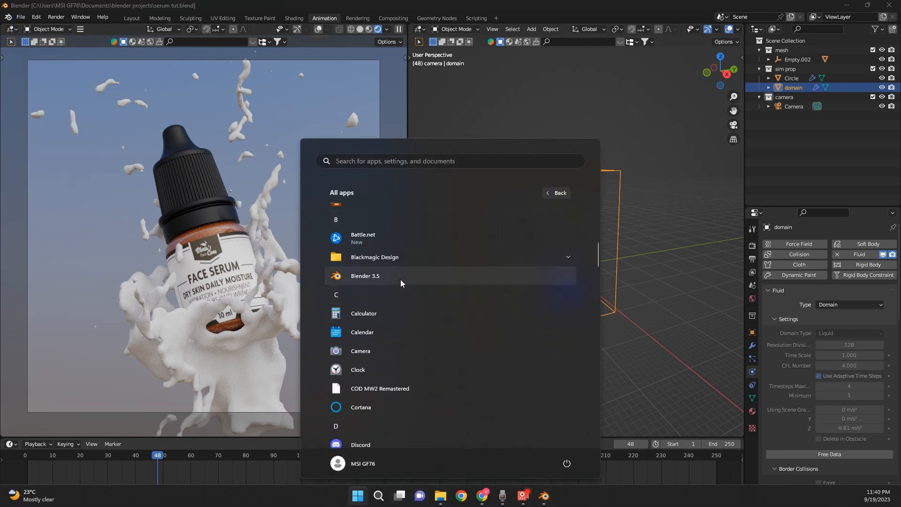
pyautogui.click(399, 281)
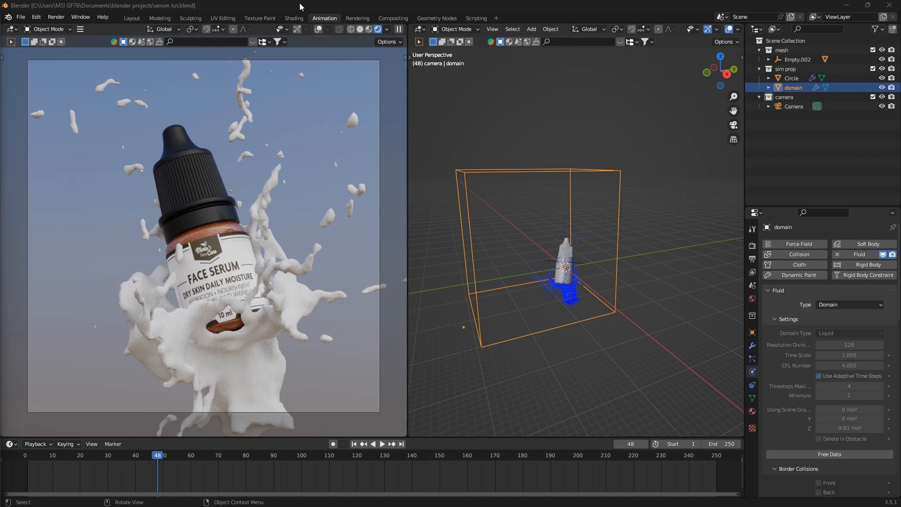
pyautogui.moveTo(0, 9); pyautogui.dragTo(511, 15)
pyautogui.click(267, 7)
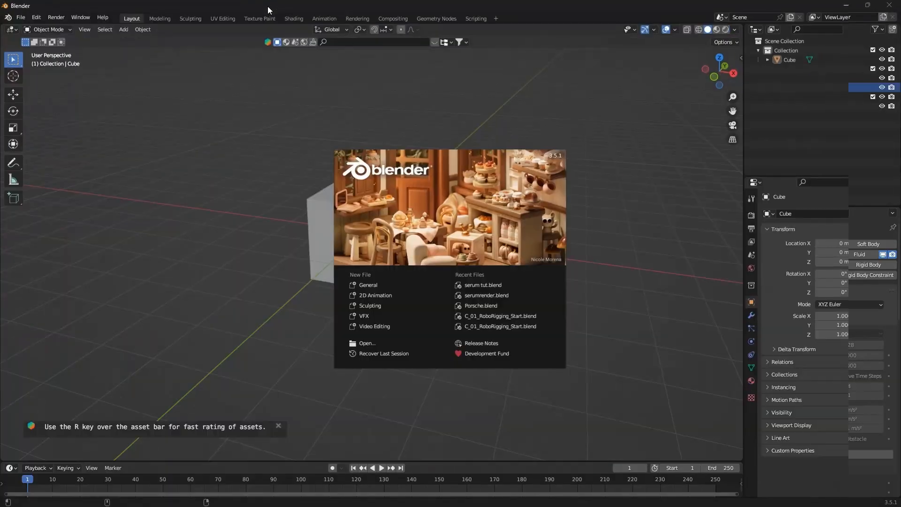
pyautogui.click(244, 119)
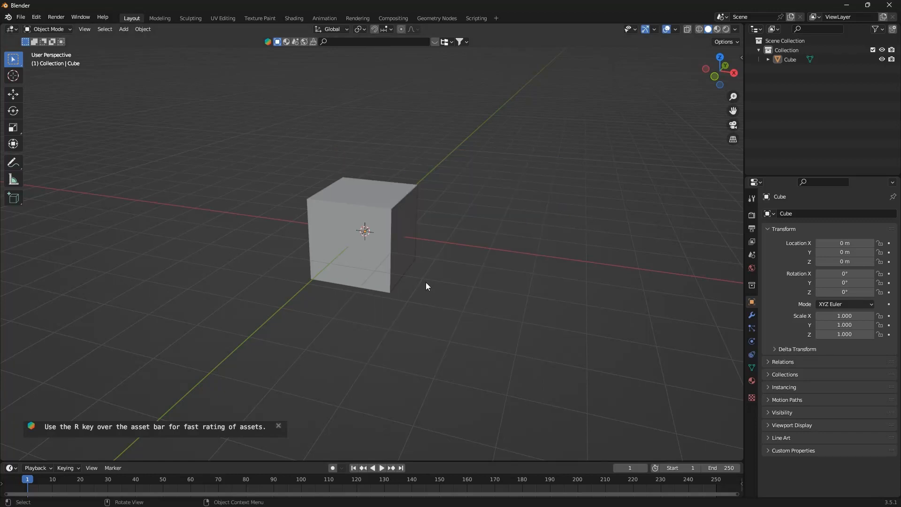
pyautogui.click(371, 253)
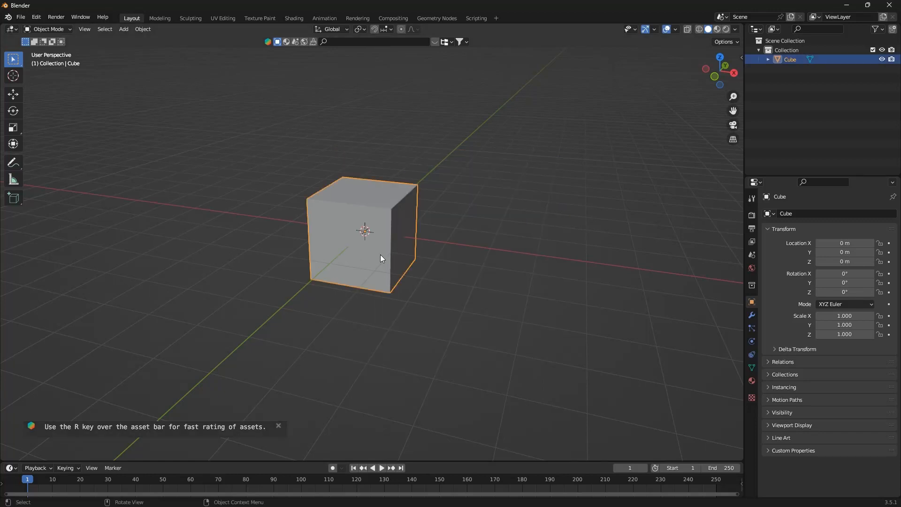
# - Delete the default cube and add a new cube mesh to the empty scene
pyautogui.press('Delete')
pyautogui.hotkey('shift', 'a')
pyautogui.moveTo(395, 215)
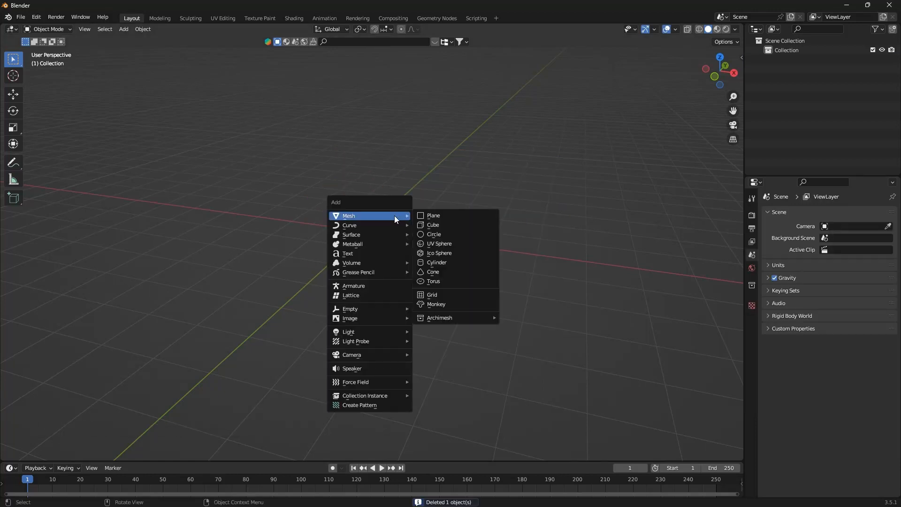
pyautogui.click(448, 222)
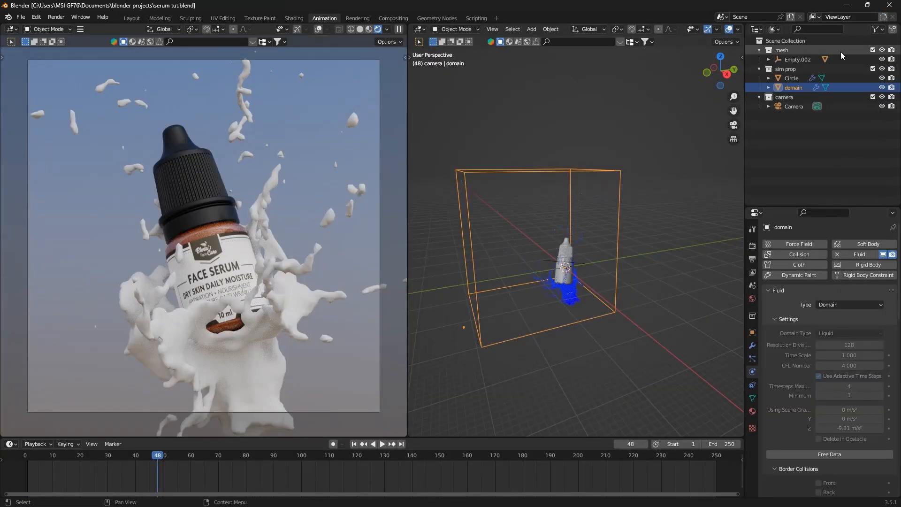
# - Create a new collection directly under the Scene Collection and rename it "ripple"
pyautogui.click(870, 40)
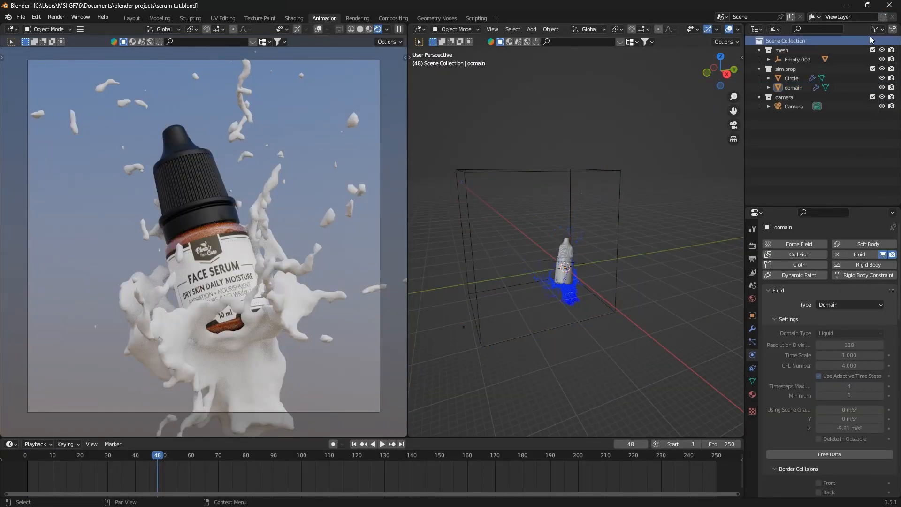
pyautogui.click(892, 29)
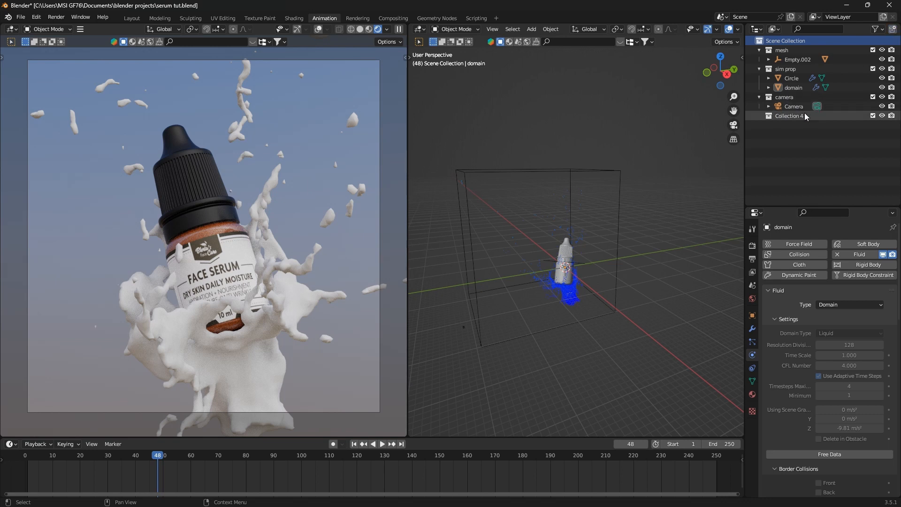
pyautogui.doubleClick(803, 116)
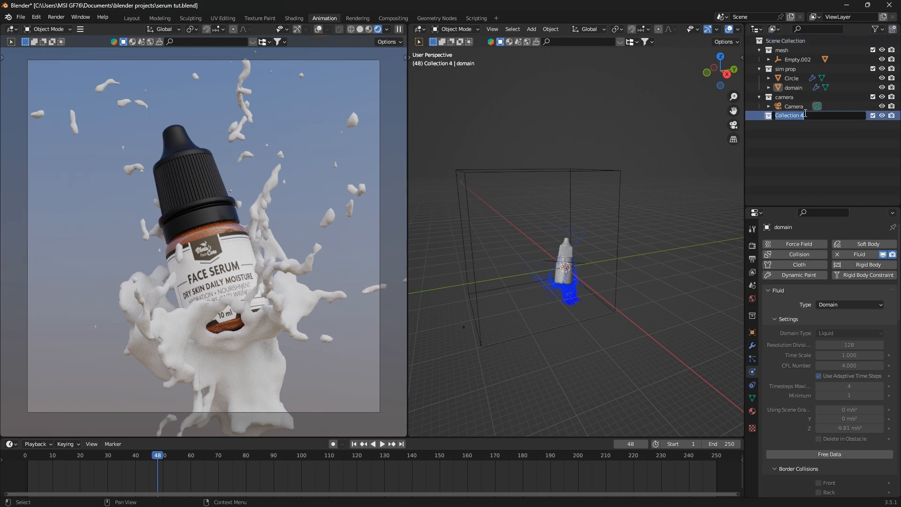
pyautogui.write('ripple')
pyautogui.press('Return')
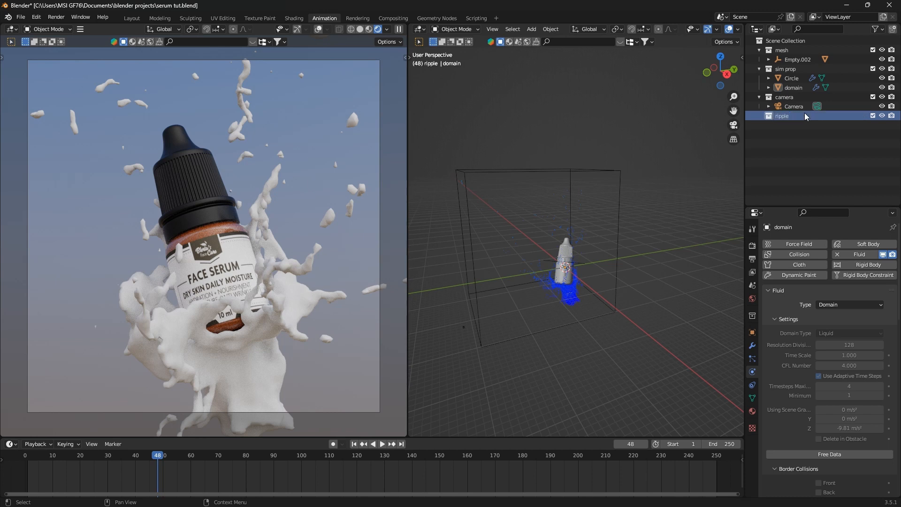
# - Add a mesh plane to the ripple collection
pyautogui.hotkey('shift', 'a')
pyautogui.moveTo(653, 178)
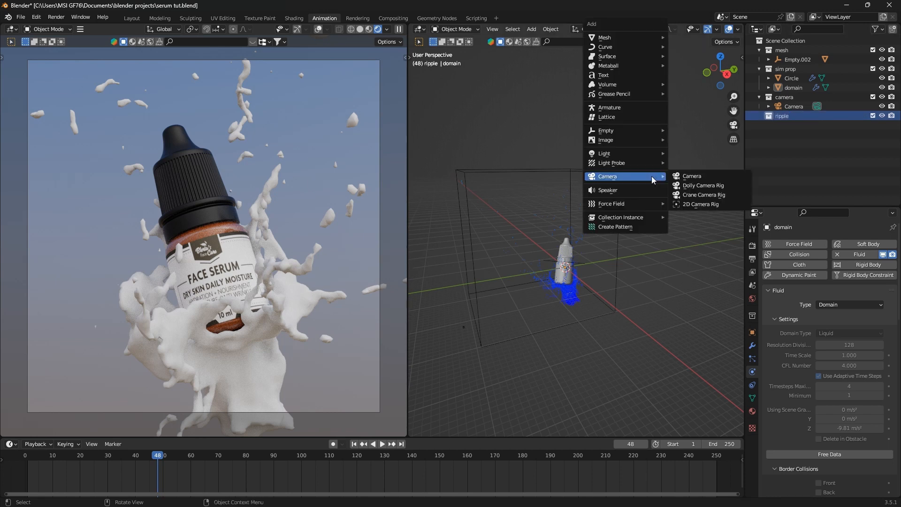
pyautogui.moveTo(627, 38)
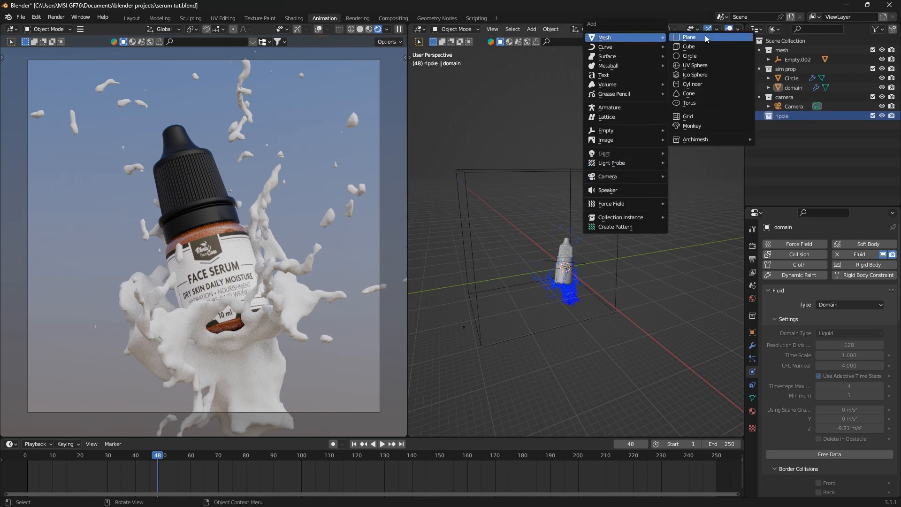
pyautogui.click(702, 37)
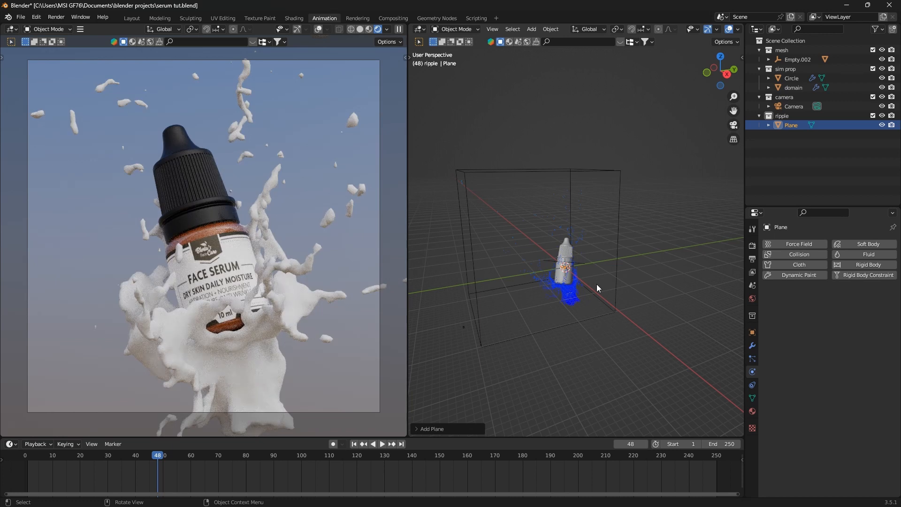
# - Scale the plane by a factor of 10, and enlarge it to roughly twice that size
pyautogui.press('s')
pyautogui.press('1')
pyautogui.press('0')
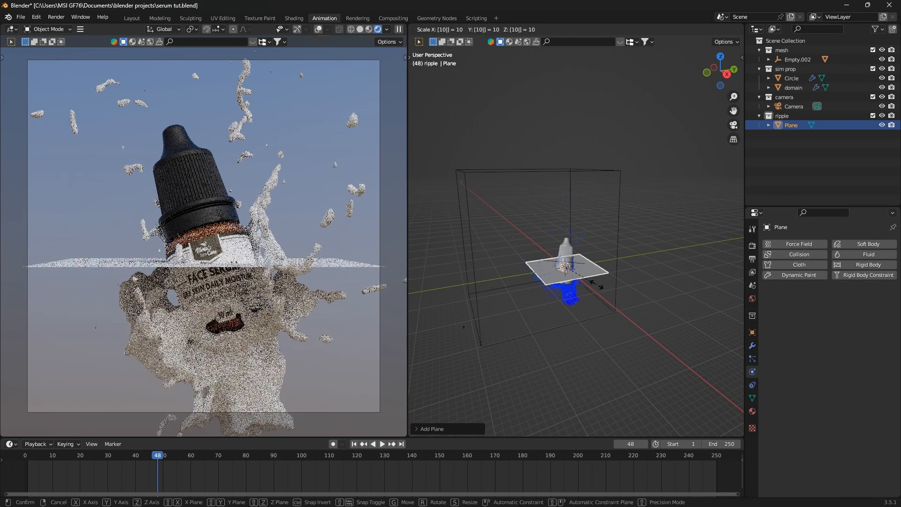
pyautogui.press('Return')
pyautogui.press('s')
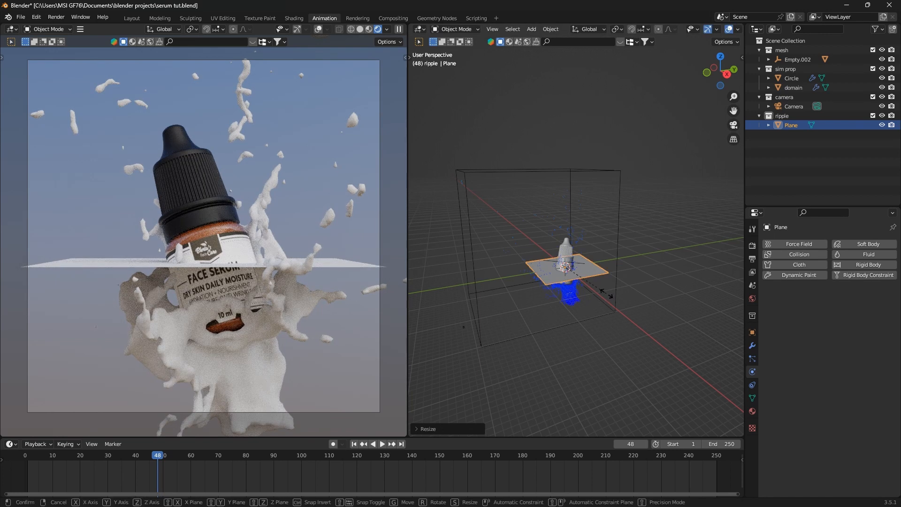
pyautogui.click(642, 328)
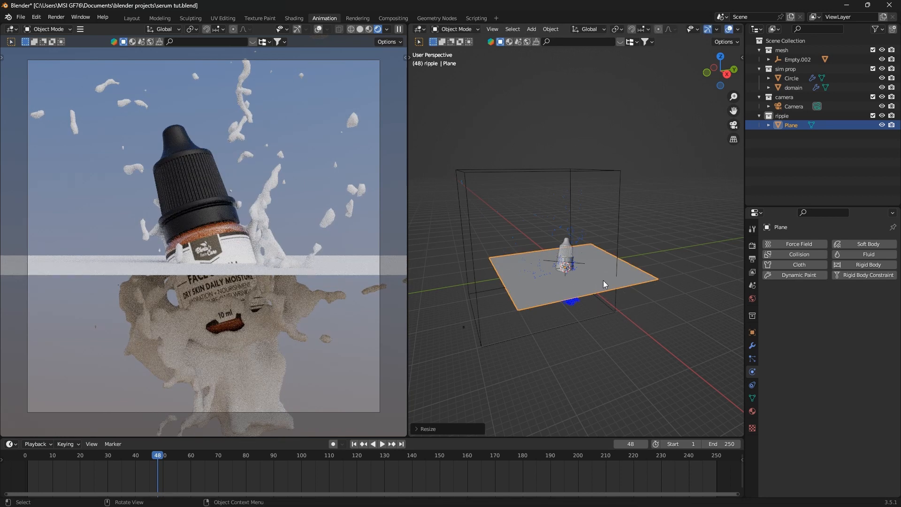
# - Lower the plane along the Z axis so it lies beneath the bottle at the base of the splash
pyautogui.press('g')
pyautogui.press('z')
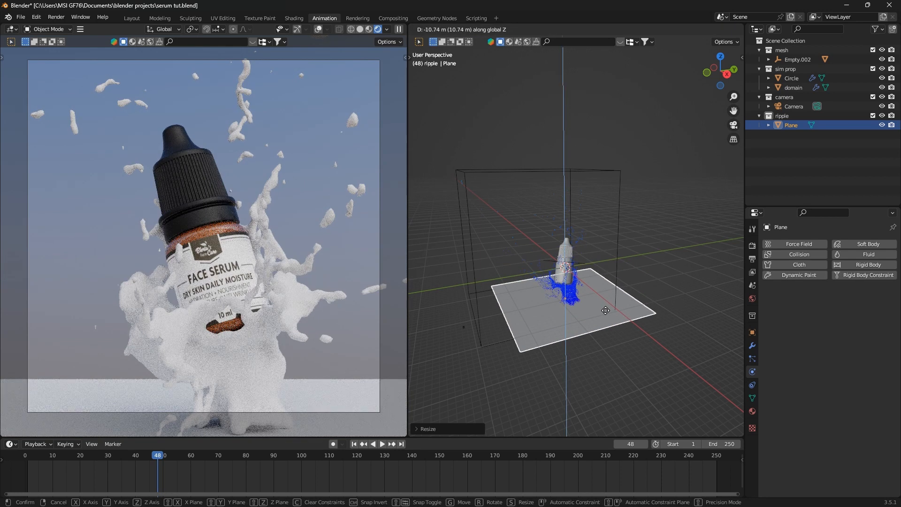
pyautogui.click(604, 306)
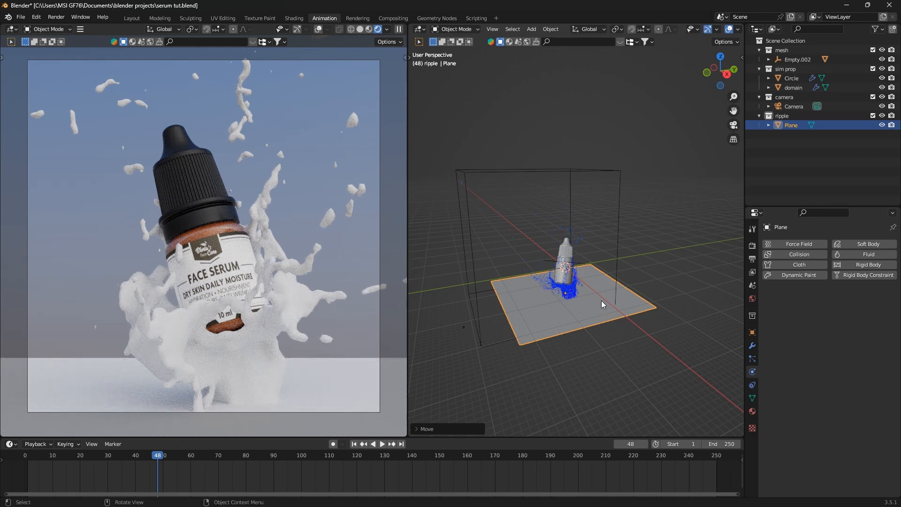
# - Move the camera back from the bottle along the Y axis by about -7 m
pyautogui.scroll(-3, 603, 304)
pyautogui.click(470, 305)
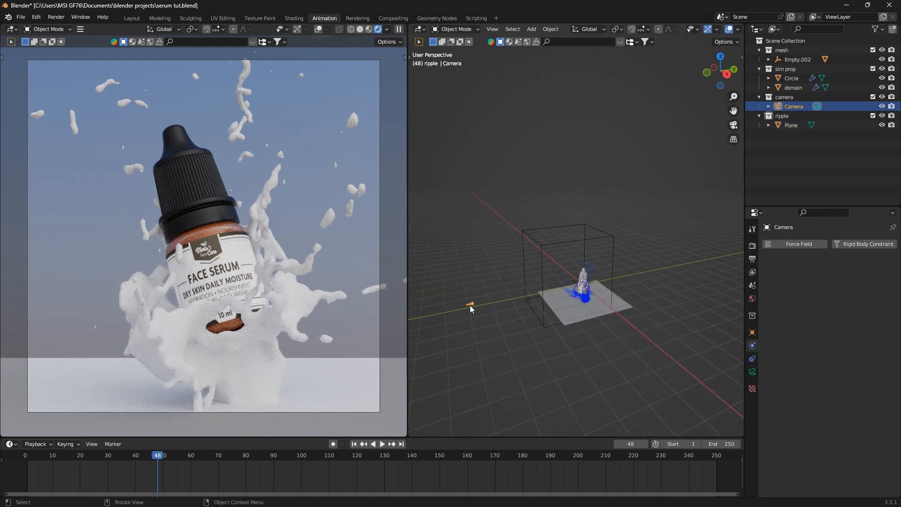
pyautogui.press('g')
pyautogui.press('y')
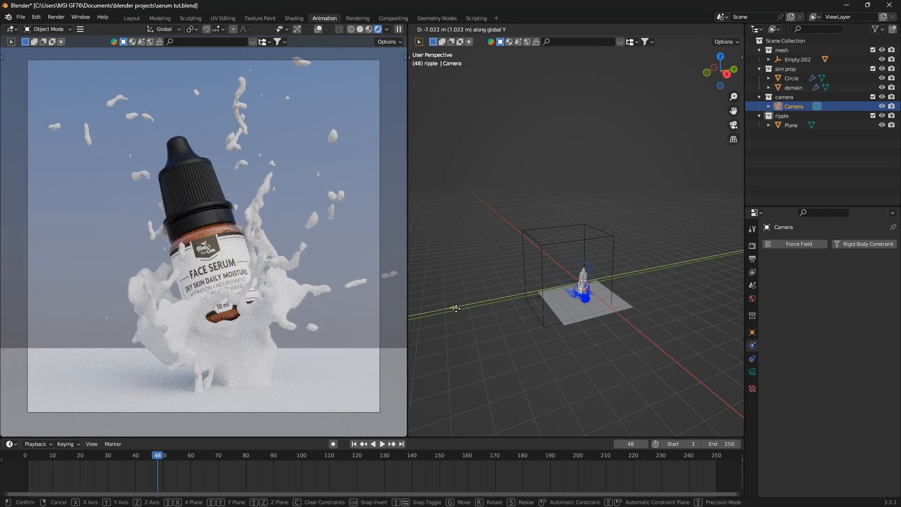
pyautogui.click(456, 308)
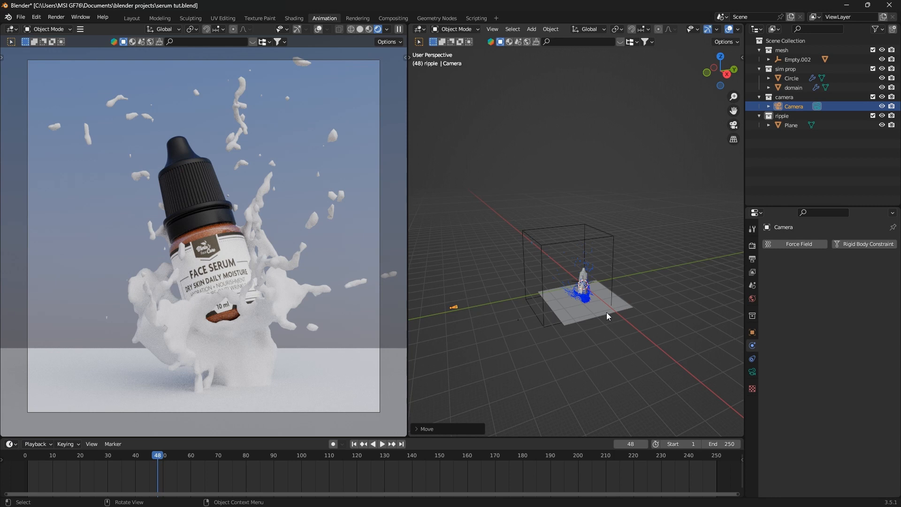
# - Add an ico sphere mesh to the ripple collection
pyautogui.scroll(5, 609, 311)
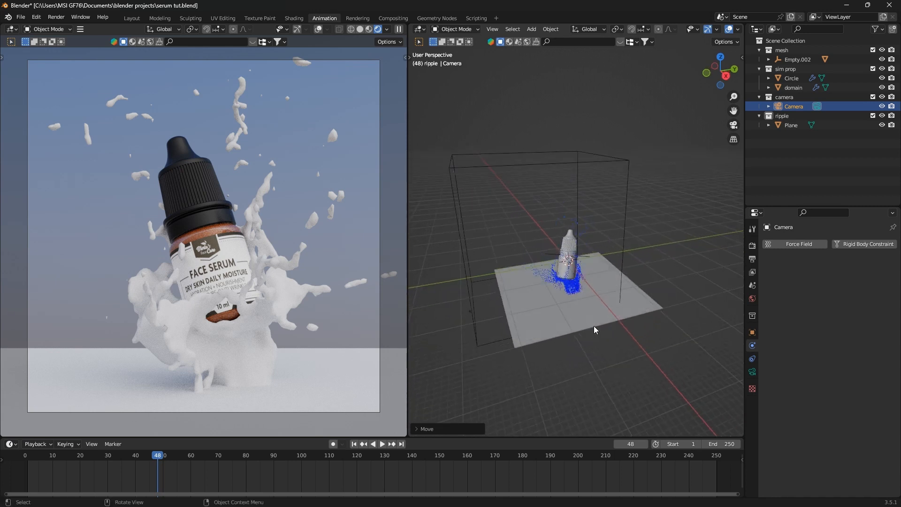
pyautogui.click(590, 321)
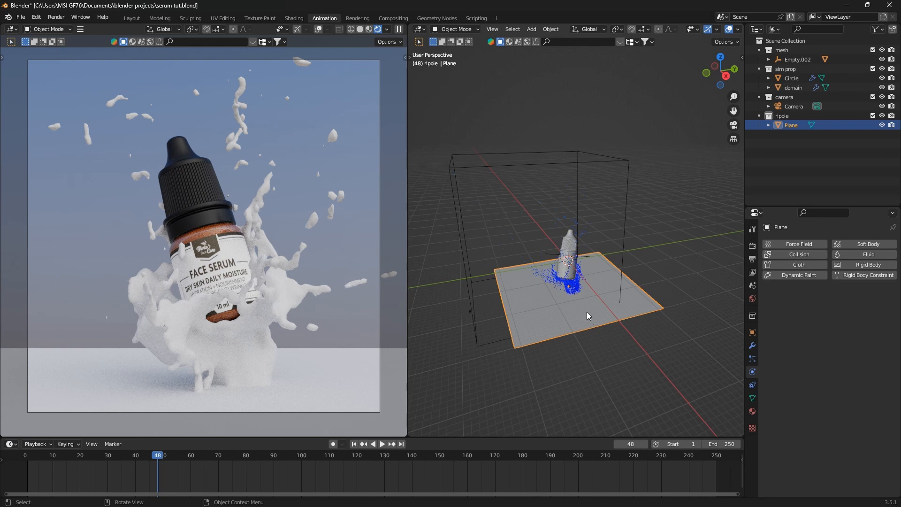
pyautogui.scroll(5, 583, 305)
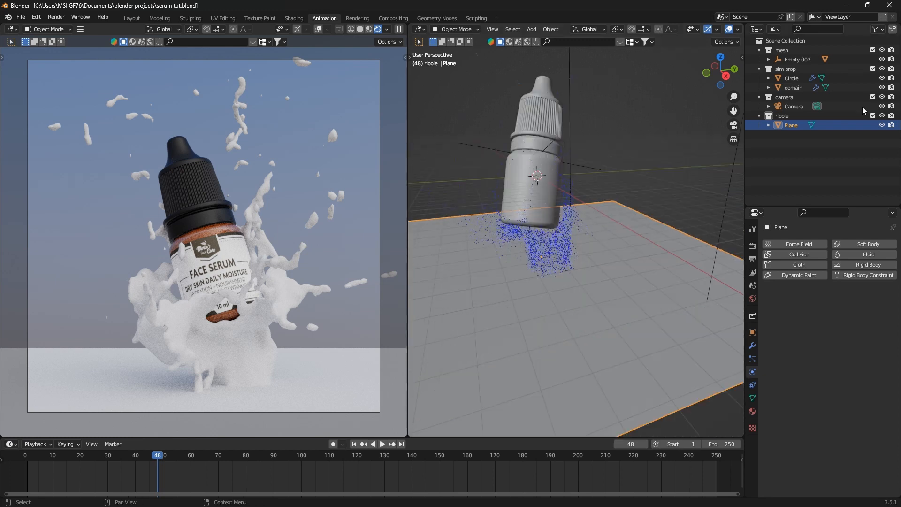
pyautogui.click(782, 116)
pyautogui.hotkey('shift', 'a')
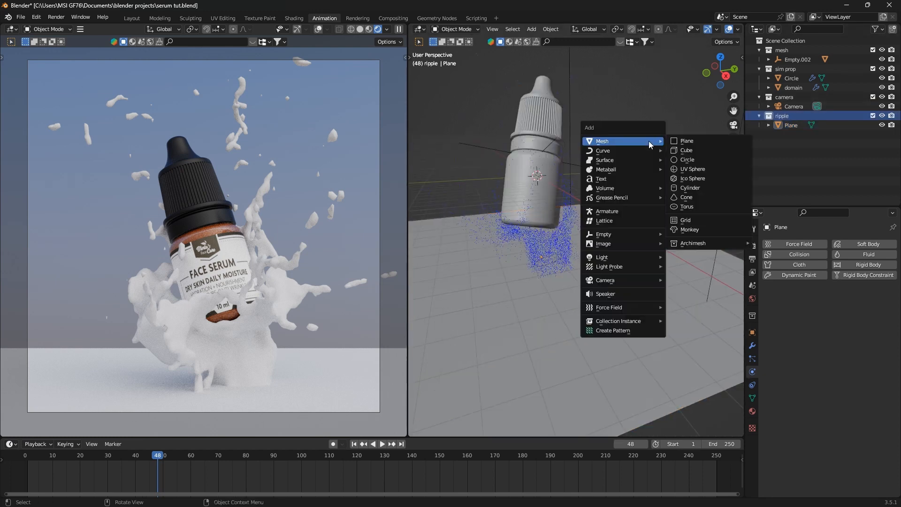
pyautogui.moveTo(653, 142)
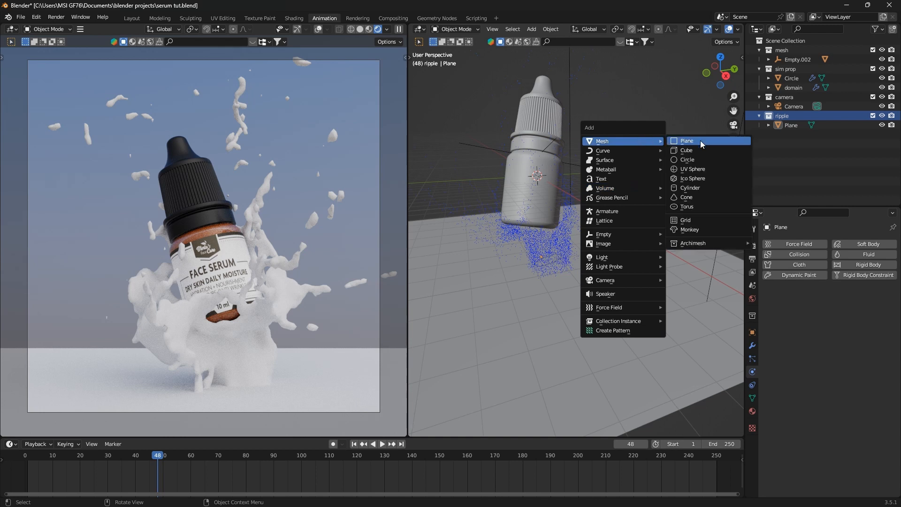
pyautogui.click(693, 178)
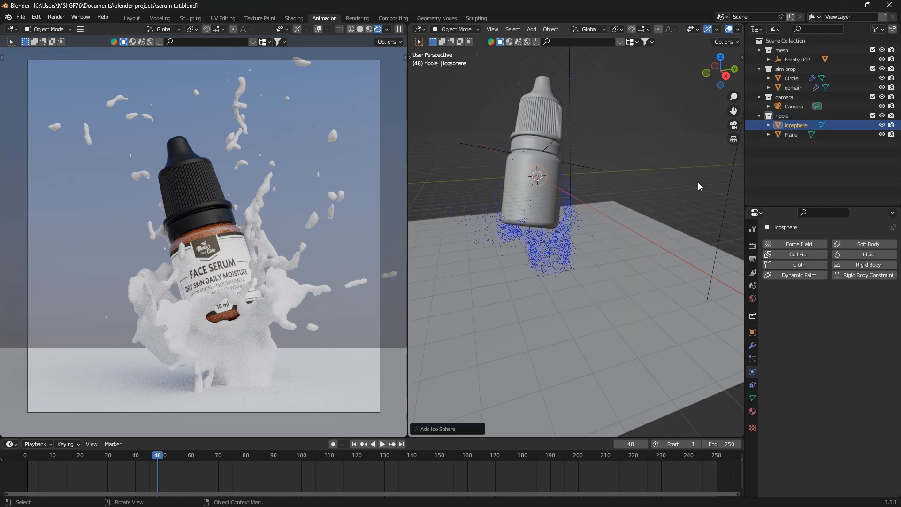
# - Reduce the new ico sphere's subdivisions to 1
pyautogui.click(417, 429)
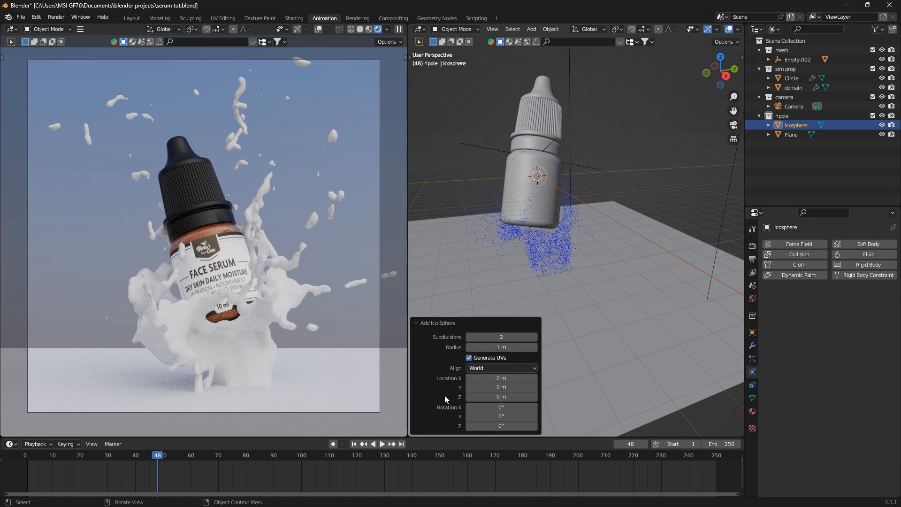
pyautogui.click(481, 339)
pyautogui.moveTo(595, 362)
pyautogui.mouseDown(button='middle')
pyautogui.moveTo(615, 296)
pyautogui.moveTo(607, 354)
pyautogui.mouseUp(button='middle')
pyautogui.click(419, 322)
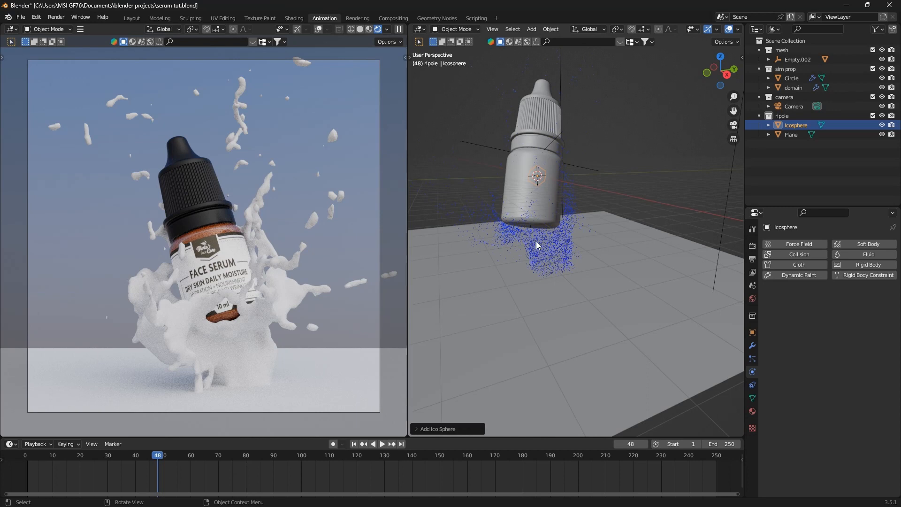
# - Lower the ico sphere about 8 m along the Z axis so it sits below the bottle
pyautogui.press('g')
pyautogui.press('z')
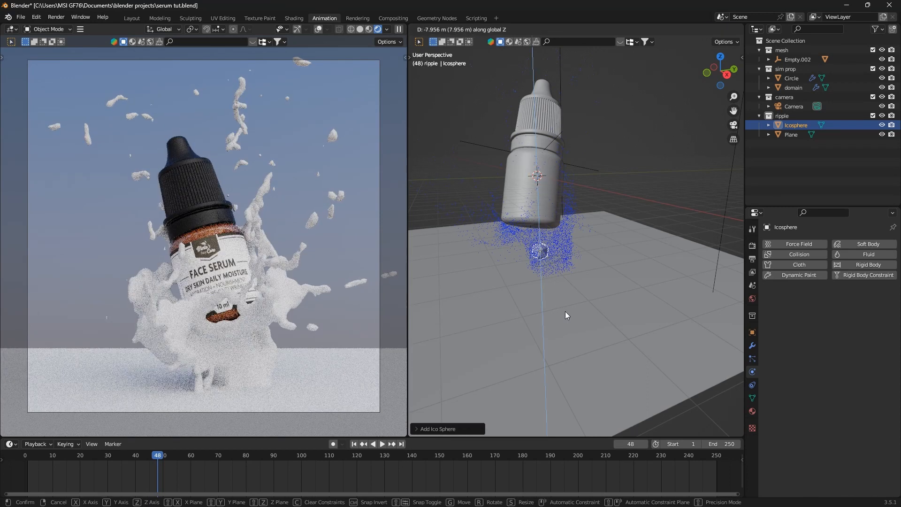
pyautogui.click(566, 311)
pyautogui.moveTo(565, 311); pyautogui.dragTo(488, 338, button='middle')
pyautogui.scroll(4, 553, 266)
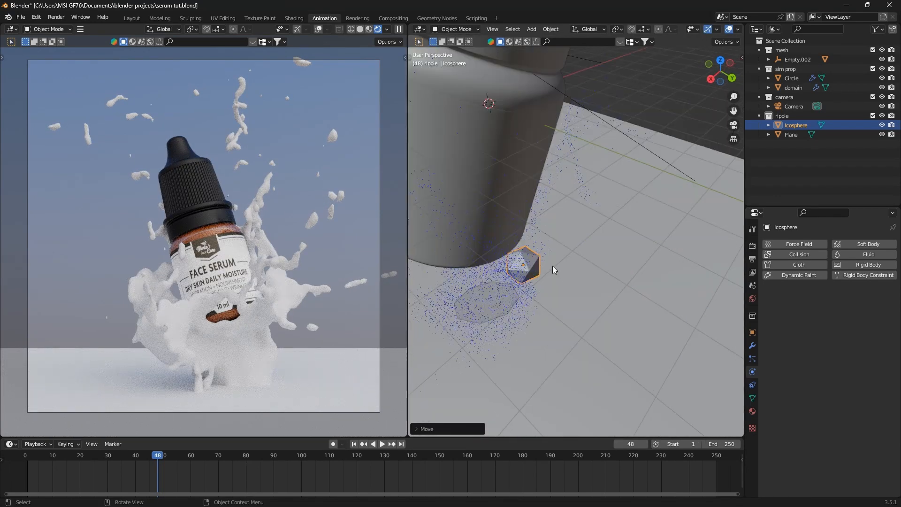
# - In the front view, move the ico sphere about 2.6 m along X and 0.35 m up onto the fluid emitter disc
pyautogui.press('KP_3')
pyautogui.scroll(2, 554, 269)
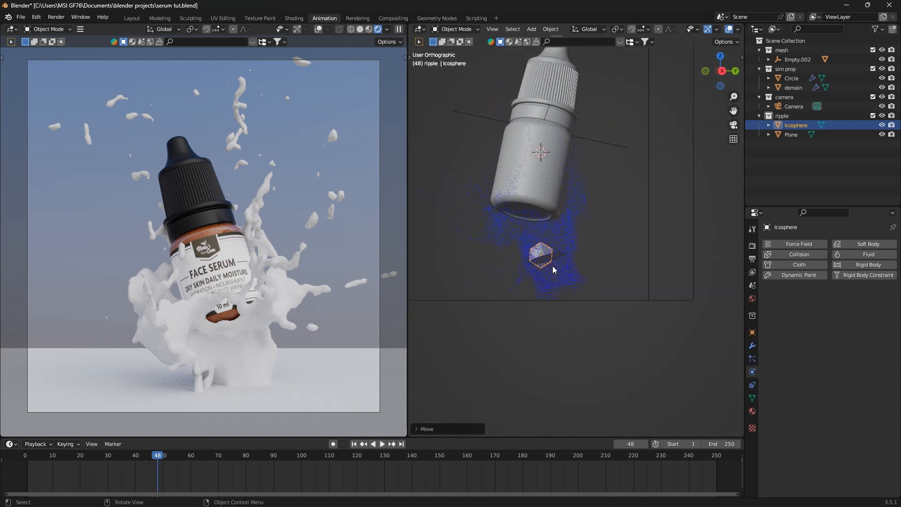
pyautogui.press('KP_1')
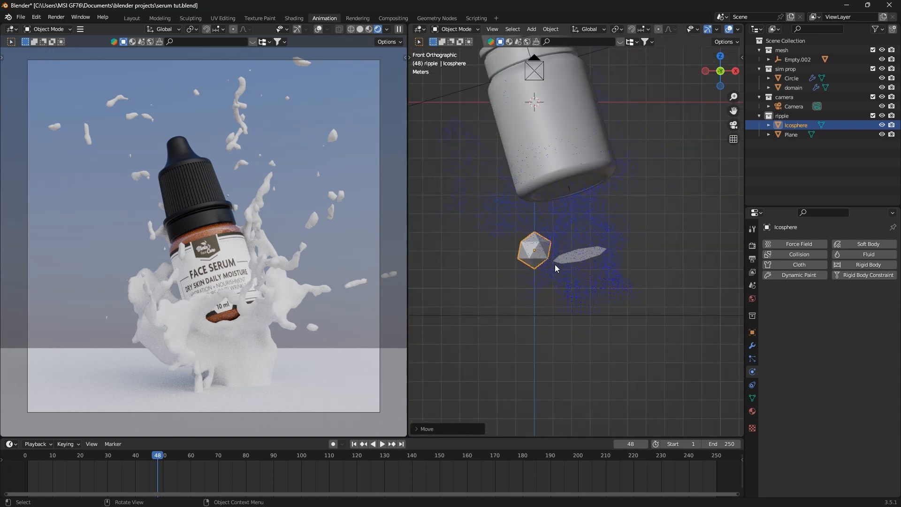
pyautogui.press('g')
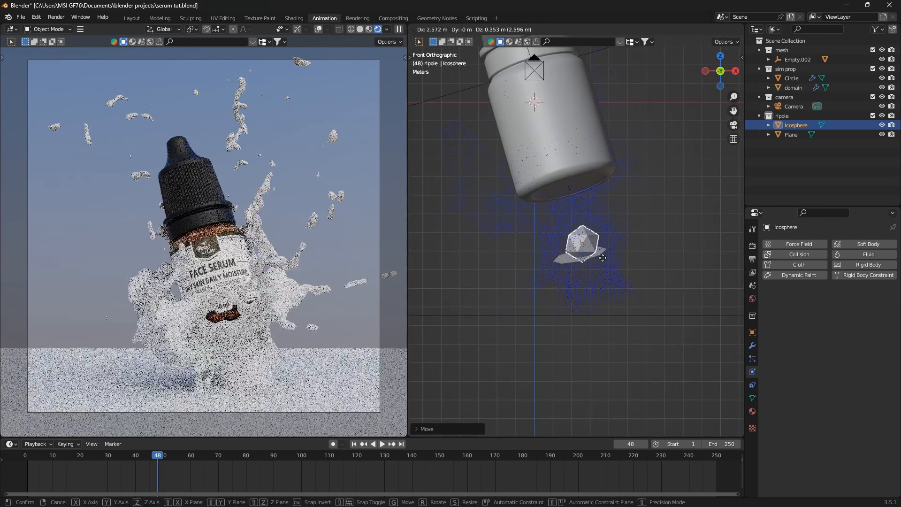
pyautogui.click(603, 258)
# - Scale the ico sphere up uniformly to about 1.77 times its size
pyautogui.moveTo(574, 276); pyautogui.dragTo(489, 321, button='middle')
pyautogui.scroll(5, 606, 303)
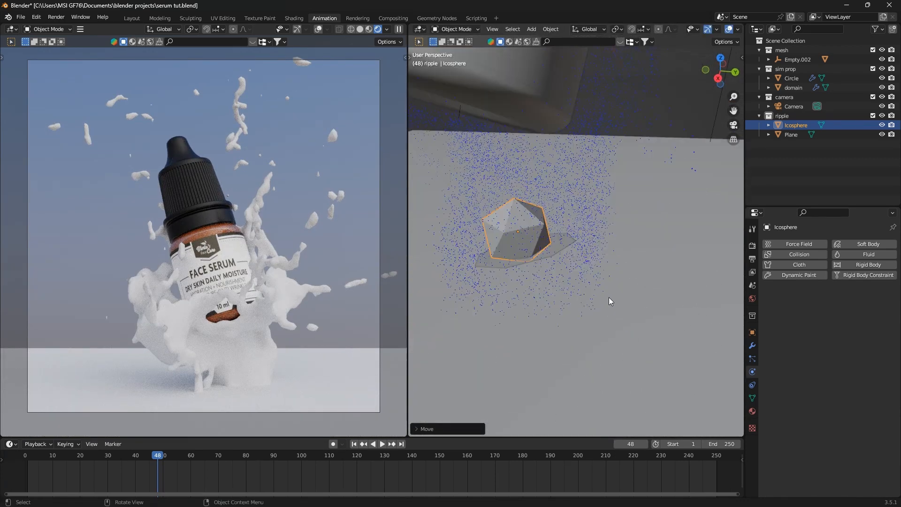
pyautogui.scroll(-3, 610, 281)
pyautogui.moveTo(590, 280); pyautogui.dragTo(613, 270, button='middle')
pyautogui.scroll(-5, 612, 272)
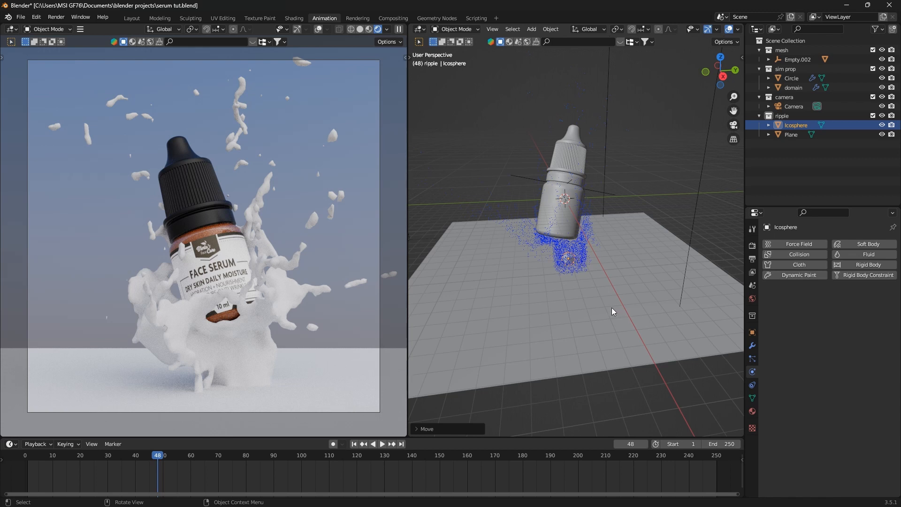
pyautogui.scroll(6, 601, 293)
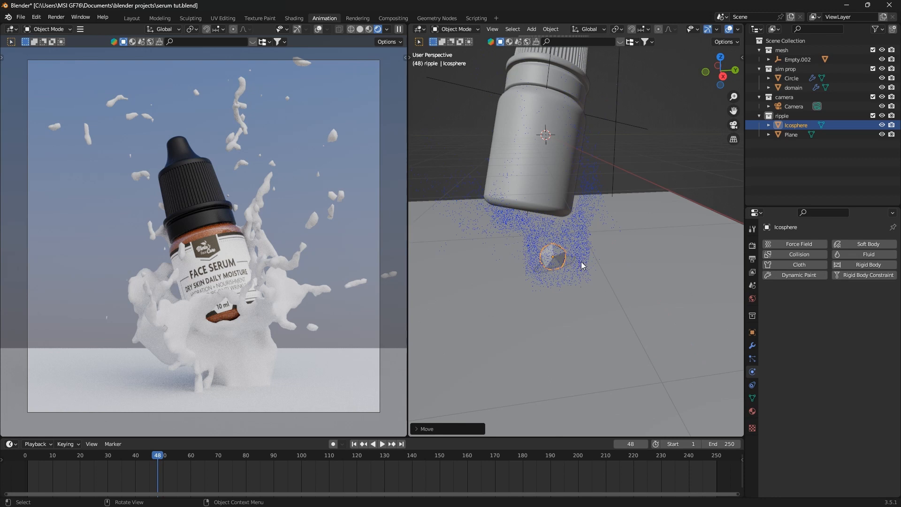
pyautogui.scroll(-4, 572, 266)
pyautogui.moveTo(600, 275); pyautogui.dragTo(578, 292, button='middle')
pyautogui.scroll(5, 580, 290)
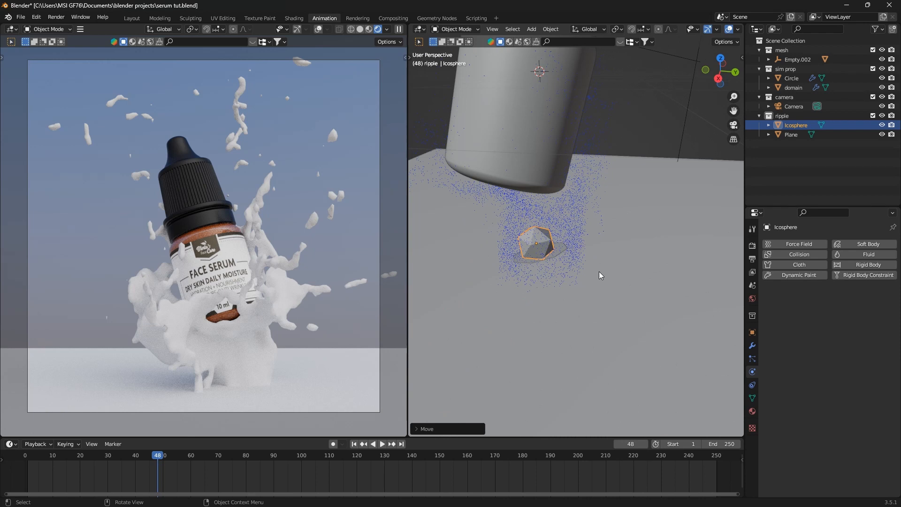
pyautogui.press('s')
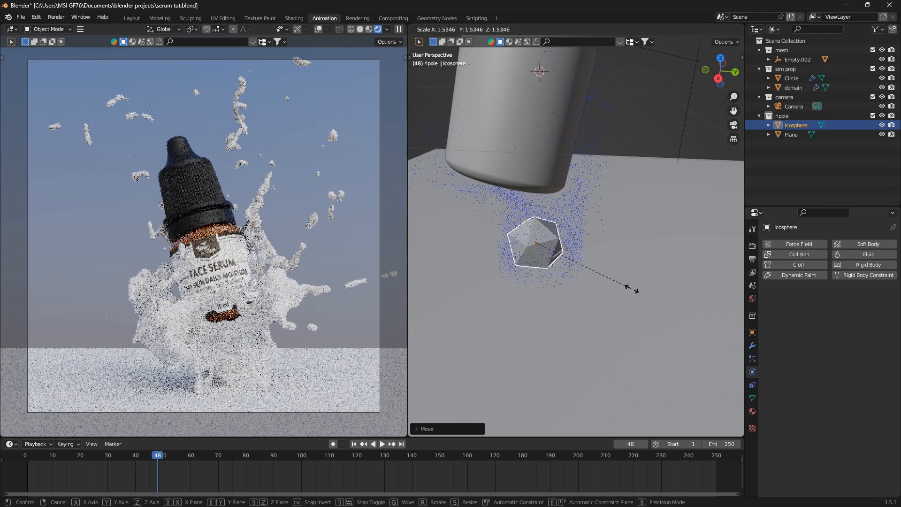
pyautogui.click(647, 281)
# - Add the large ripple plane to the ico sphere selection and copy both objects
pyautogui.scroll(-3, 624, 254)
pyautogui.moveTo(616, 246); pyautogui.dragTo(583, 275, button='middle')
pyautogui.scroll(-4, 583, 277)
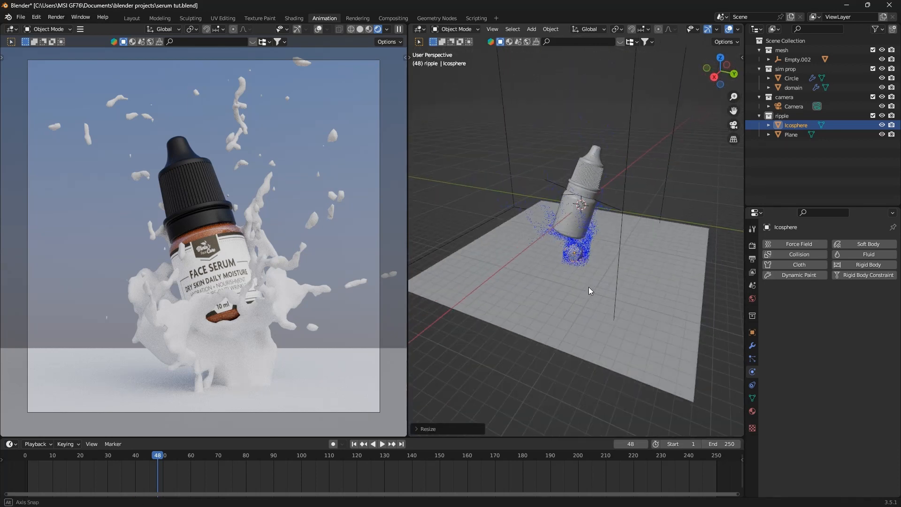
pyautogui.keyDown('shift'); pyautogui.click(585, 290); pyautogui.keyUp('shift')
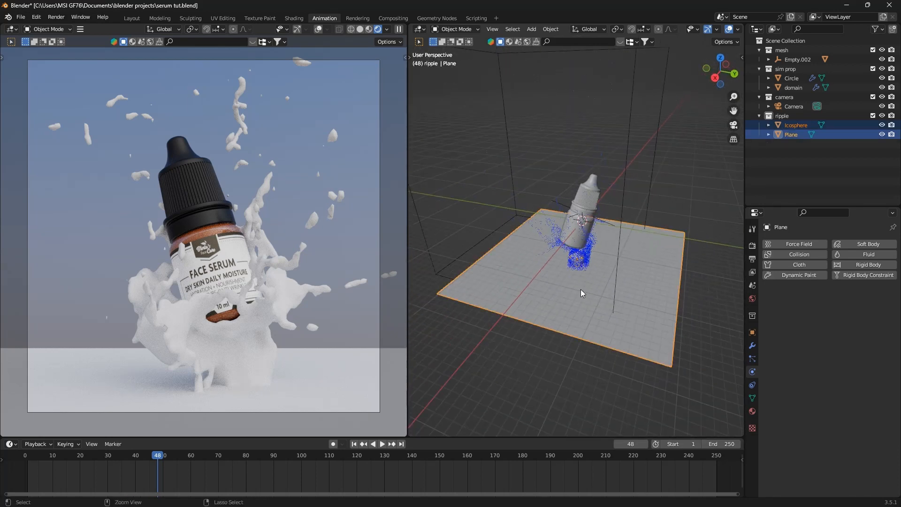
pyautogui.hotkey('ctrl', 'c')
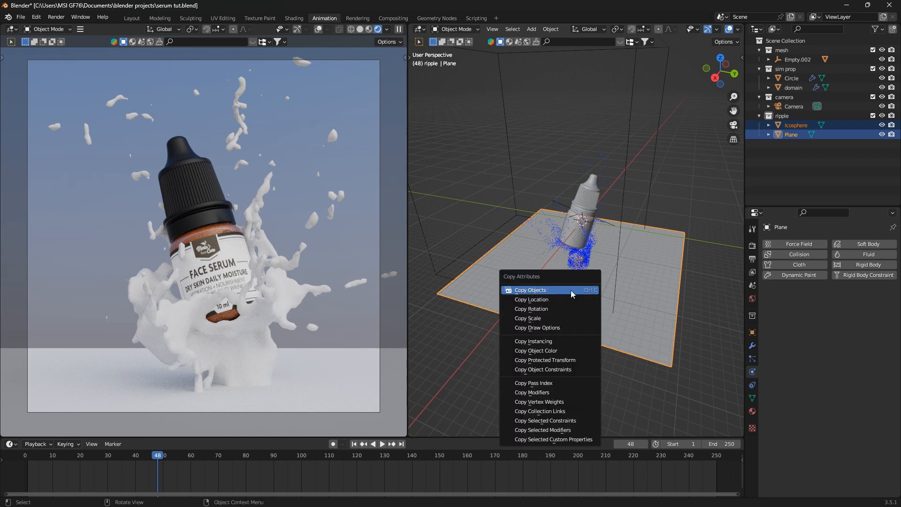
pyautogui.click(571, 291)
# - Switch to the unsaved Blender window and delete the plane in its scene
pyautogui.moveTo(554, 490)
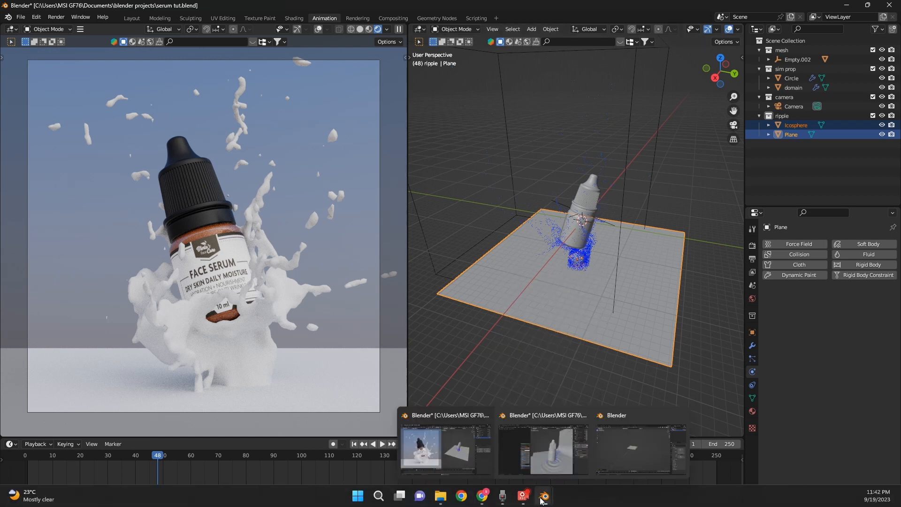
pyautogui.moveTo(611, 457)
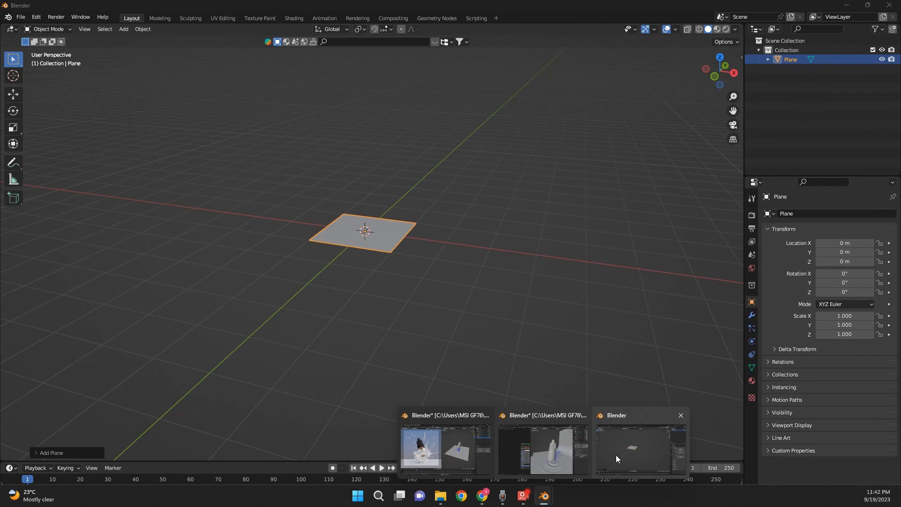
pyautogui.click(620, 454)
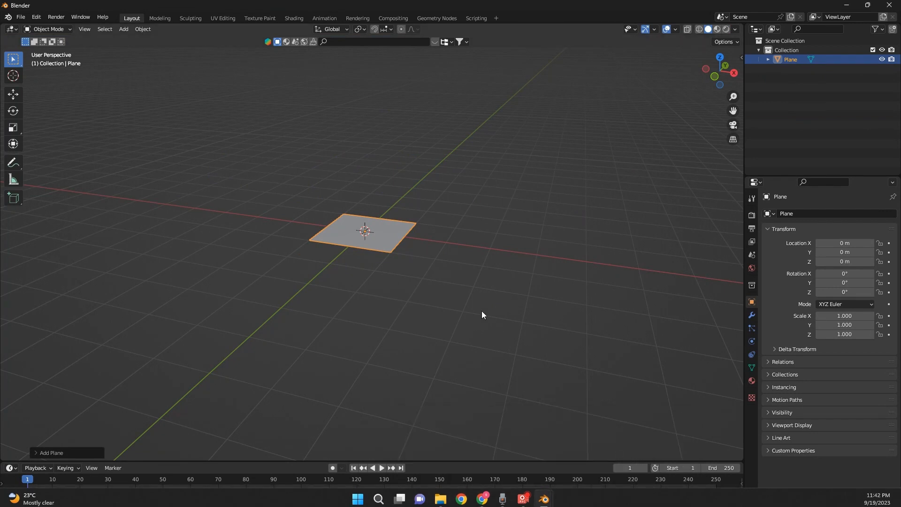
pyautogui.press('a')
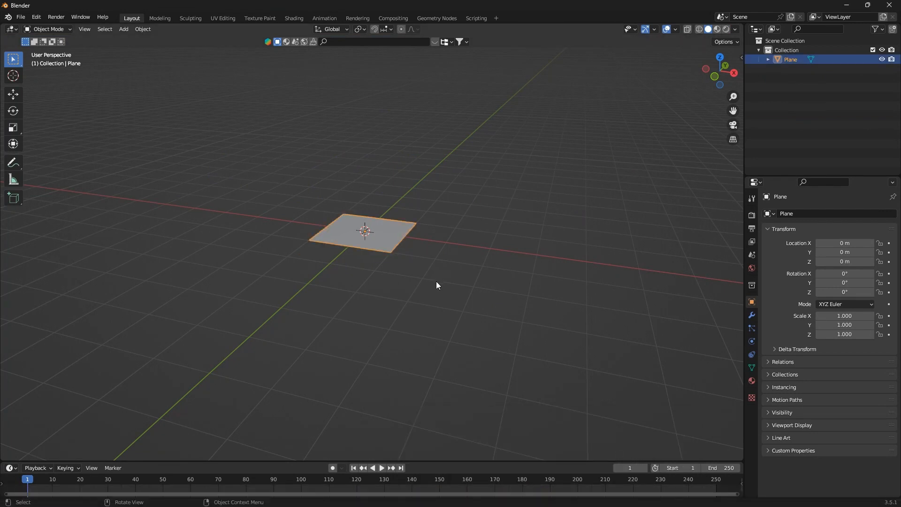
pyautogui.press('Delete')
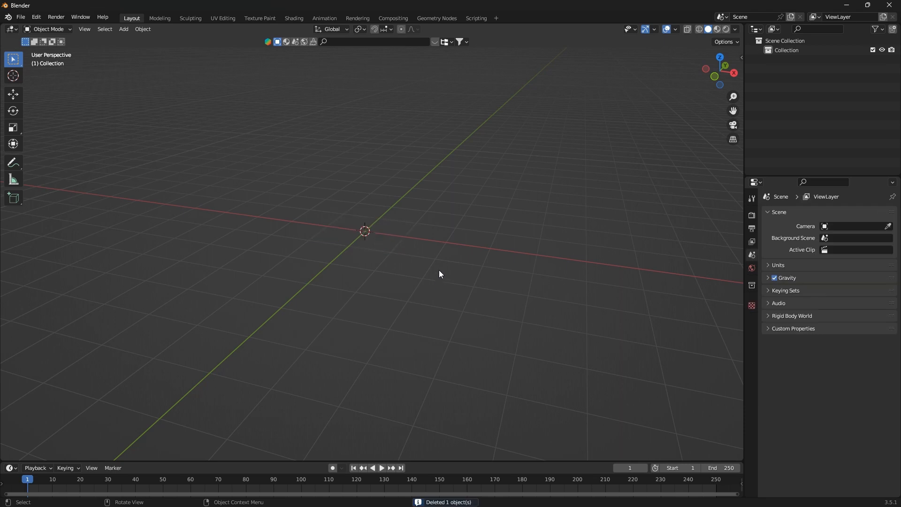
# - Paste the copied ico sphere and plane into the empty scene and frame them
pyautogui.hotkey('shift', 'a')
pyautogui.moveTo(440, 267)
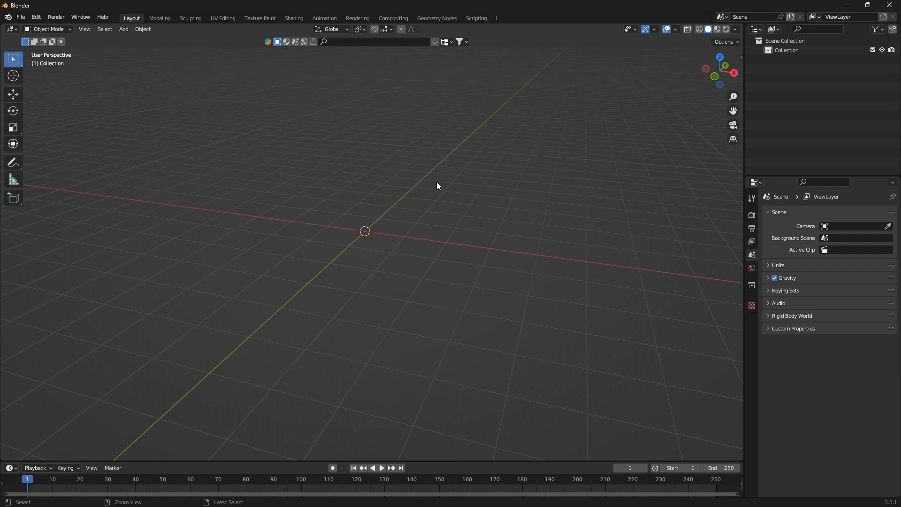
pyautogui.hotkey('ctrl', 'v')
pyautogui.press('KP_Decimal')
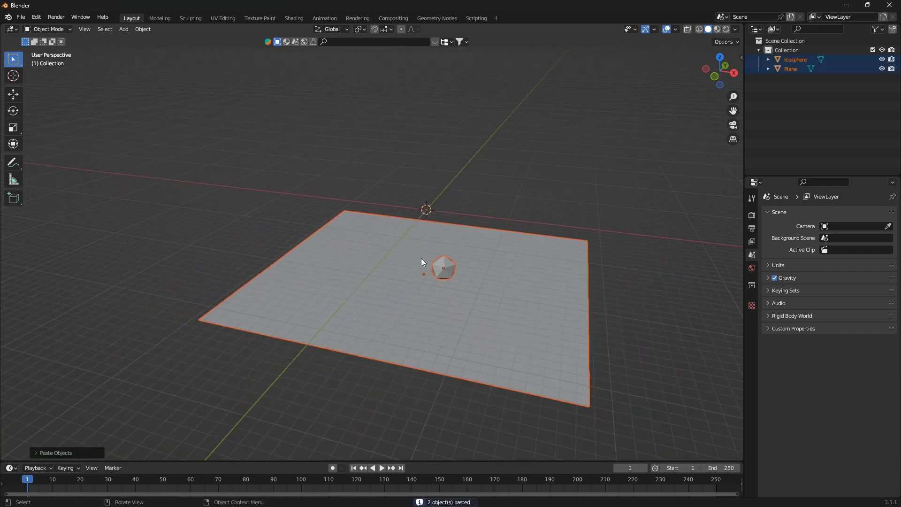
# - Subdivide the whole pasted plane in Edit Mode with 100 cuts, then return to Object Mode
pyautogui.moveTo(421, 258); pyautogui.dragTo(471, 267, button='middle')
pyautogui.click(413, 333)
pyautogui.moveTo(413, 333); pyautogui.dragTo(432, 450, button='middle')
pyautogui.press('Tab')
pyautogui.press('Tab')
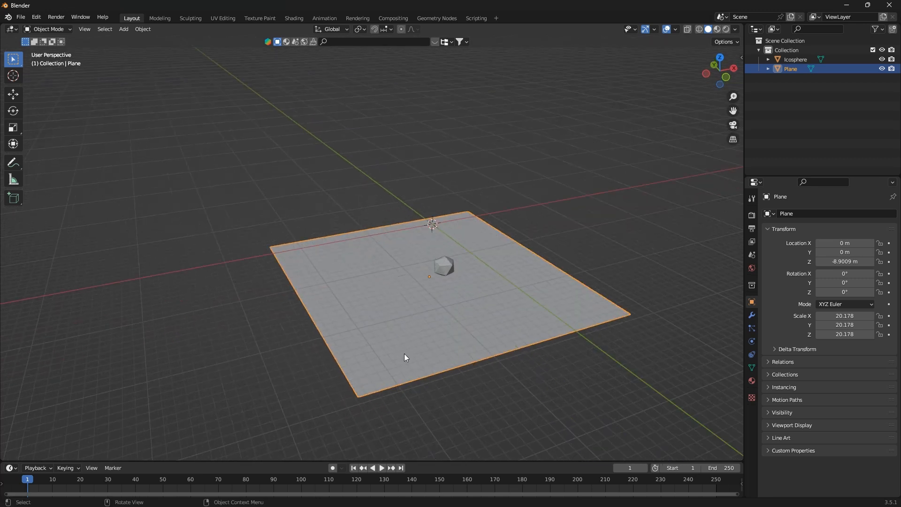
pyautogui.press('Tab')
pyautogui.rightClick(419, 317)
pyautogui.click(401, 295)
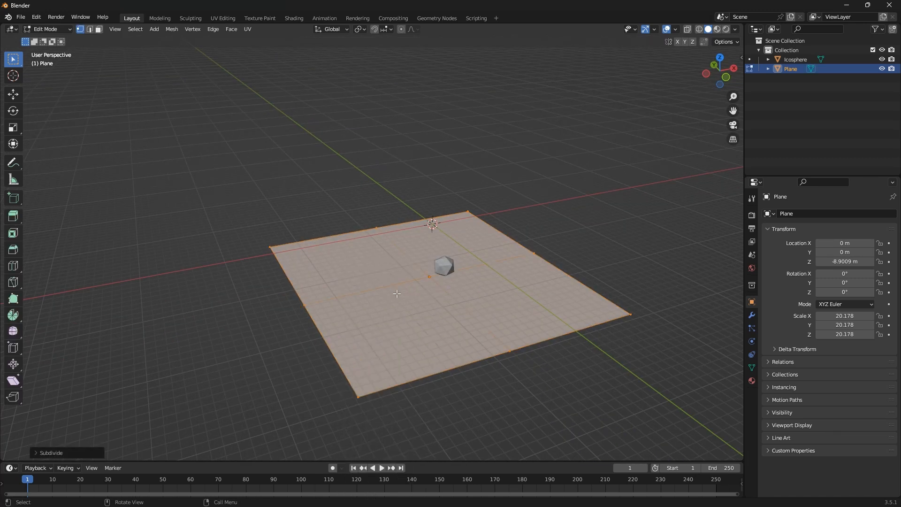
pyautogui.click(38, 452)
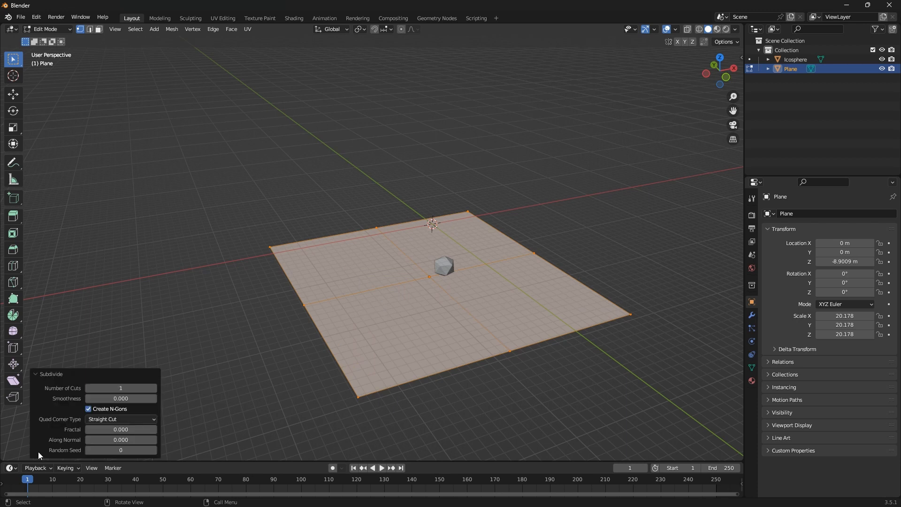
pyautogui.click(126, 388)
pyautogui.write('100')
pyautogui.press('Return')
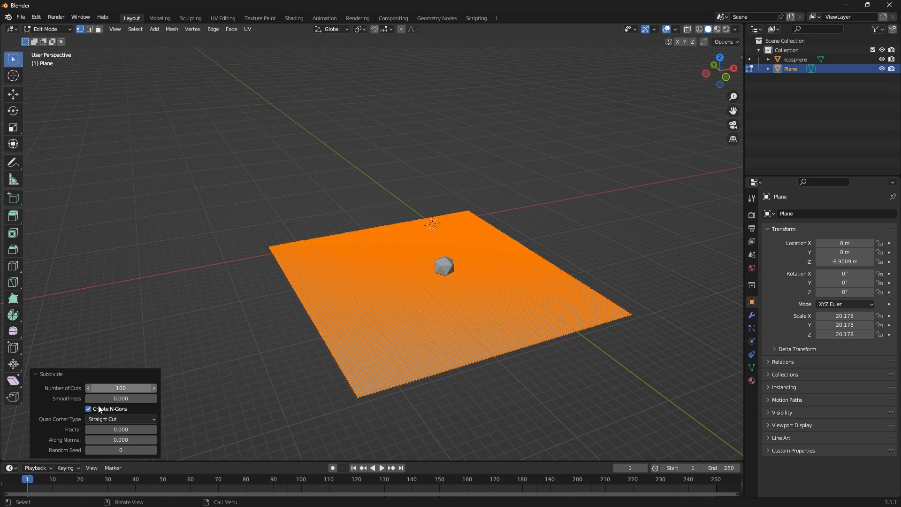
pyautogui.click(42, 375)
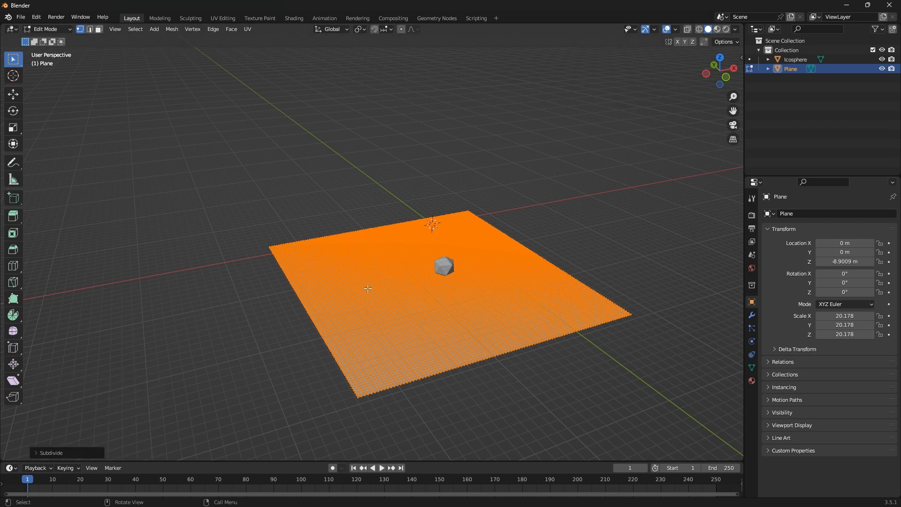
pyautogui.press('Tab')
# - Add a Dynamic Paint modifier to the subdivided plane
pyautogui.scroll(3, 437, 285)
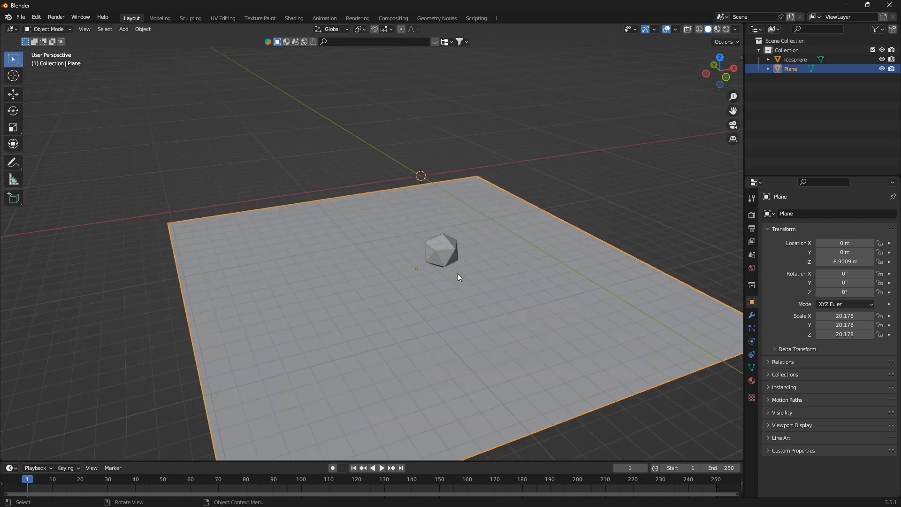
pyautogui.scroll(2, 453, 254)
pyautogui.click(449, 240)
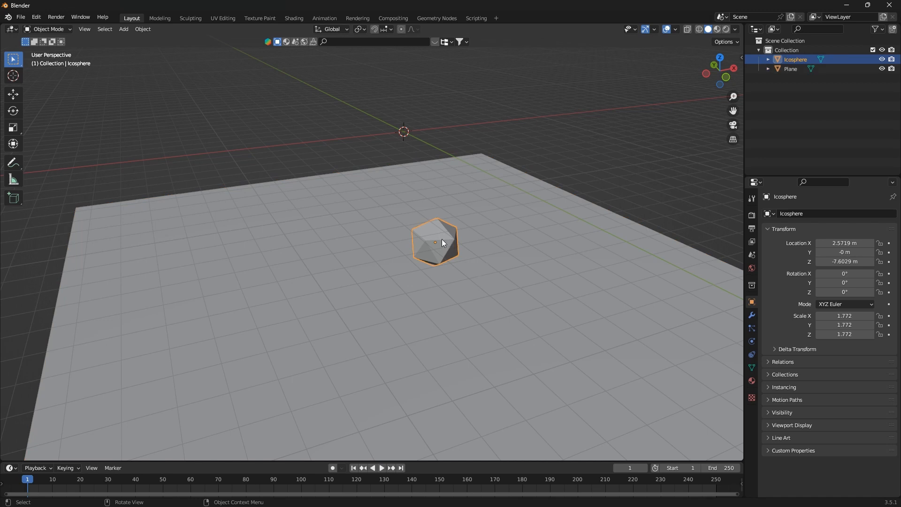
pyautogui.scroll(-5, 469, 246)
pyautogui.moveTo(489, 253); pyautogui.dragTo(486, 263, button='middle')
pyautogui.scroll(4, 474, 262)
pyautogui.click(461, 265)
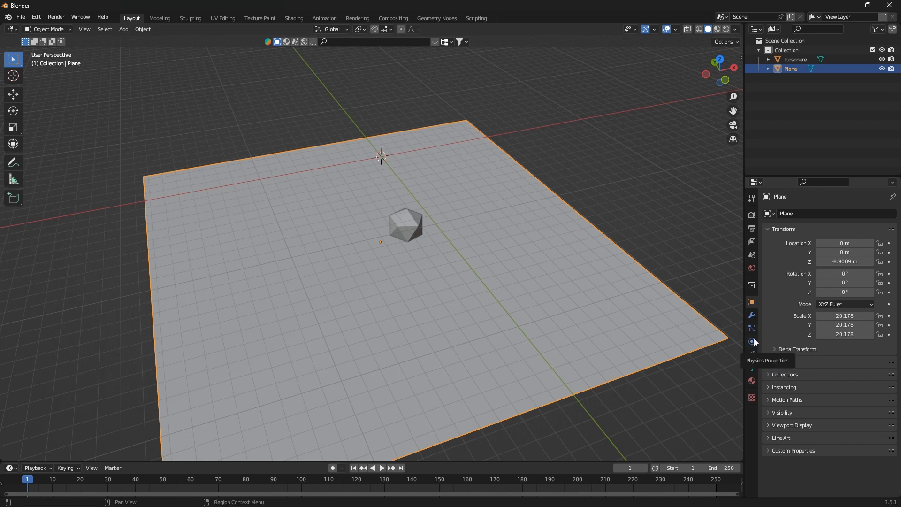
pyautogui.click(752, 316)
pyautogui.click(847, 214)
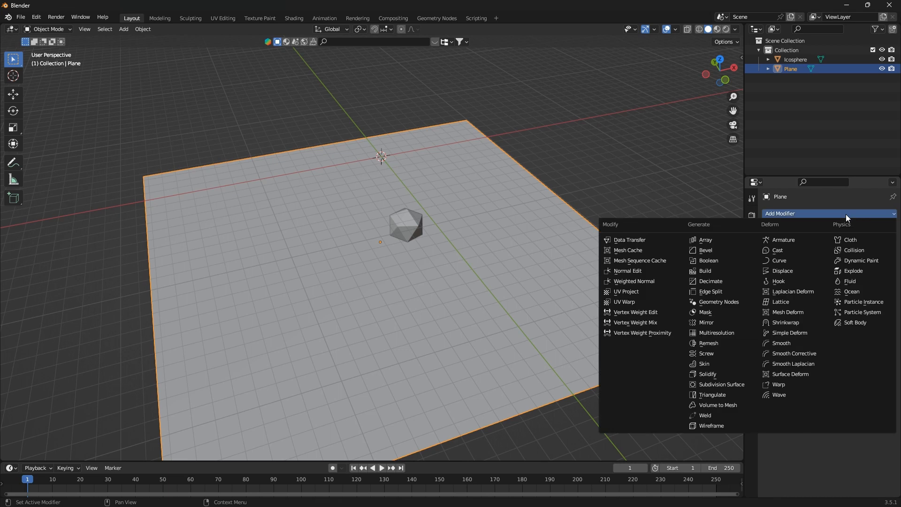
pyautogui.click(868, 261)
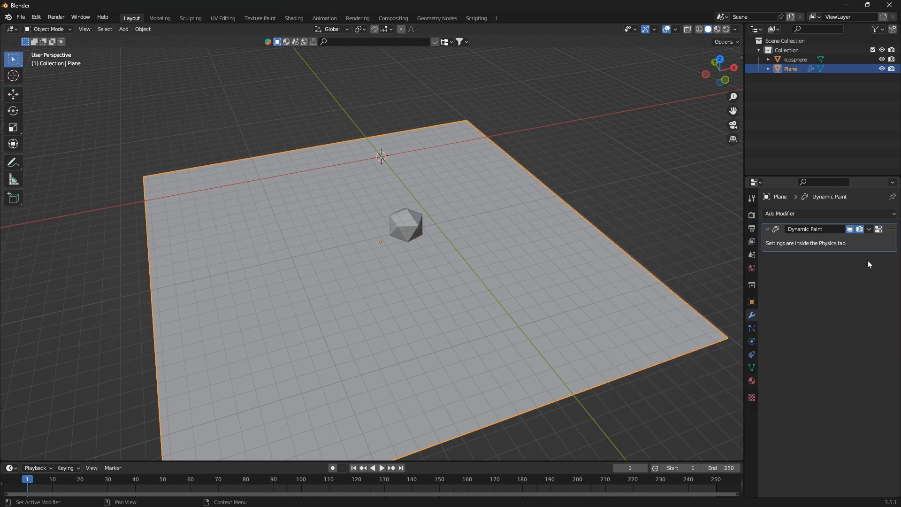
# - Make the plane a Dynamic Paint canvas and set its surface type to Waves
pyautogui.click(880, 229)
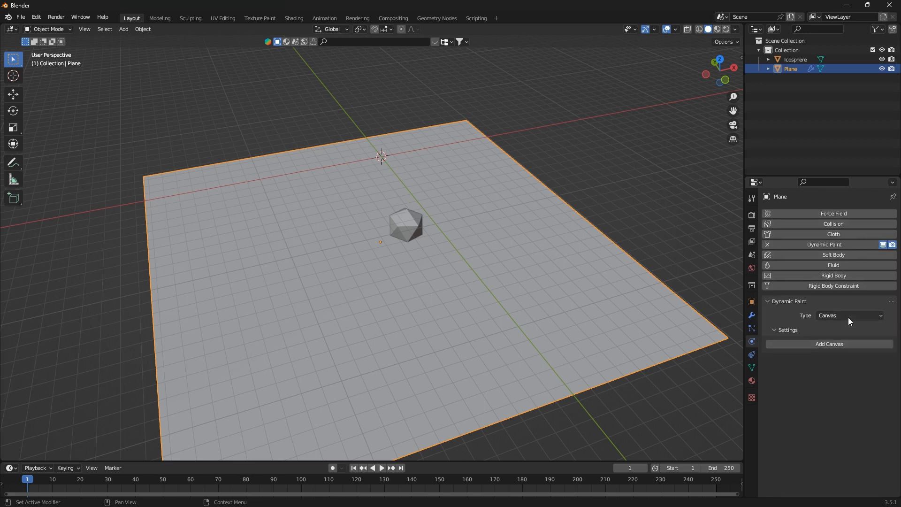
pyautogui.click(847, 343)
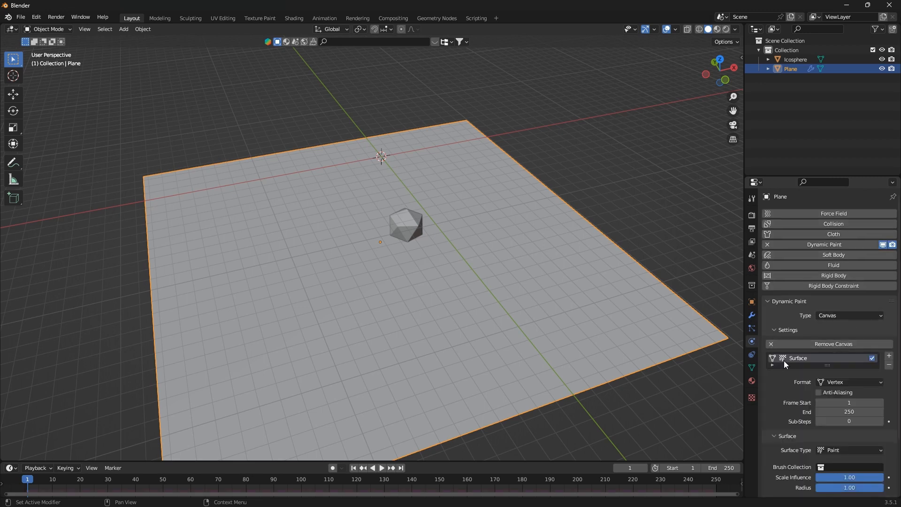
pyautogui.scroll(-3, 787, 362)
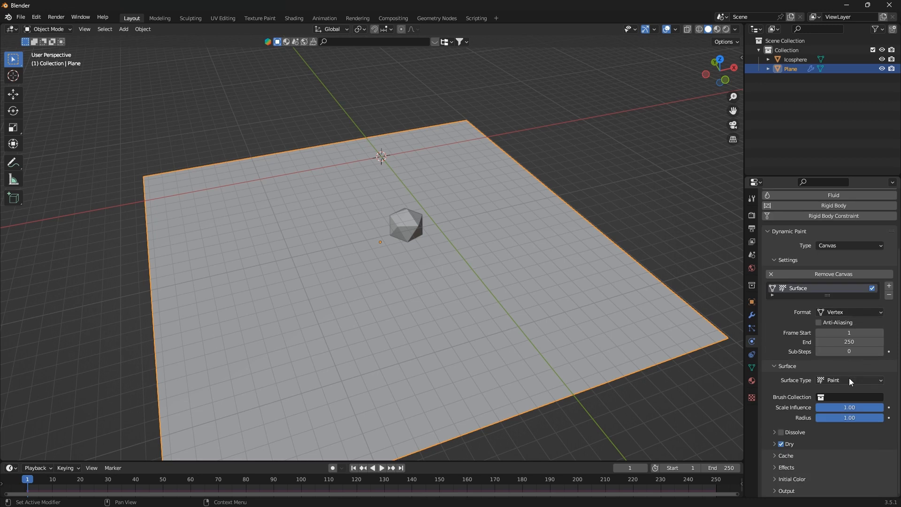
pyautogui.click(827, 378)
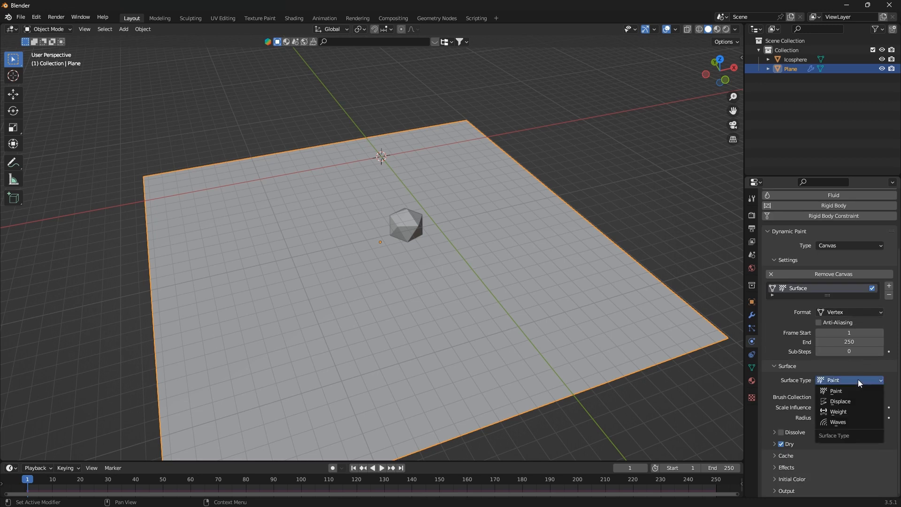
pyautogui.click(852, 421)
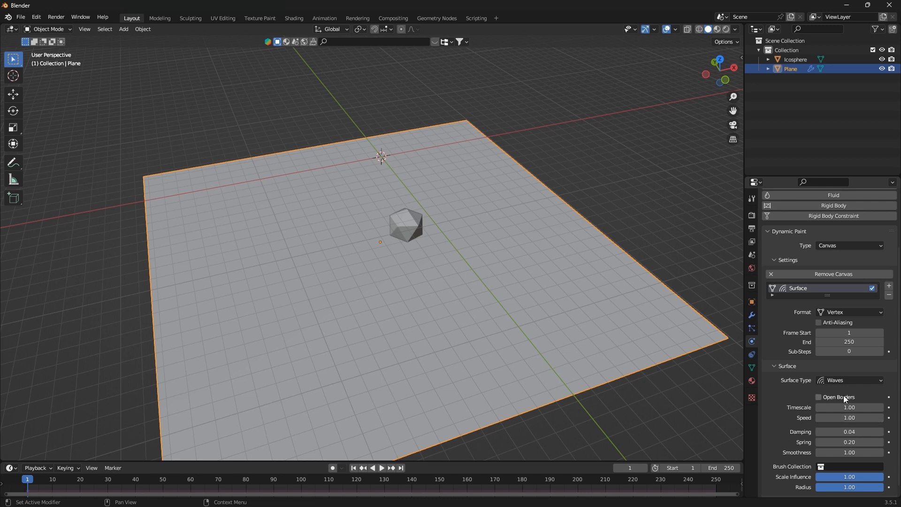
pyautogui.scroll(-1, 799, 376)
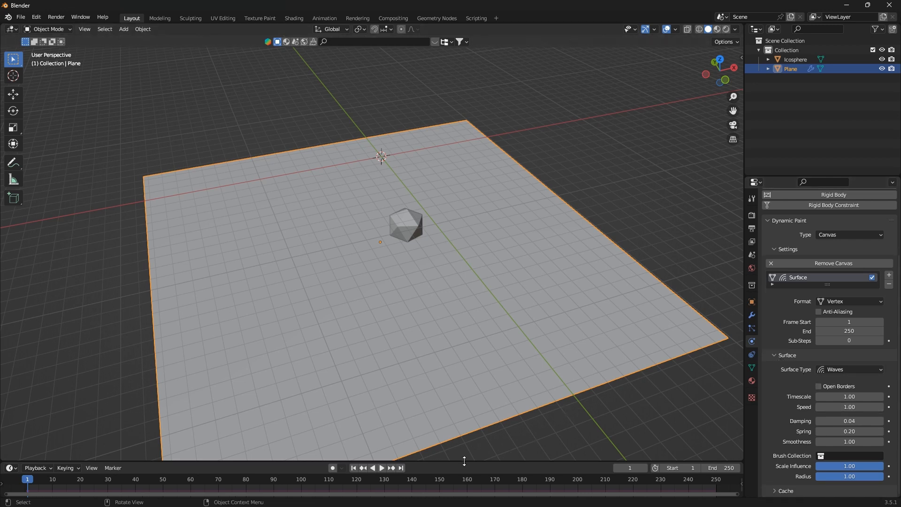
# - Enlarge the timeline area and add a Dynamic Paint modifier to the ico sphere
pyautogui.moveTo(464, 461); pyautogui.dragTo(470, 421)
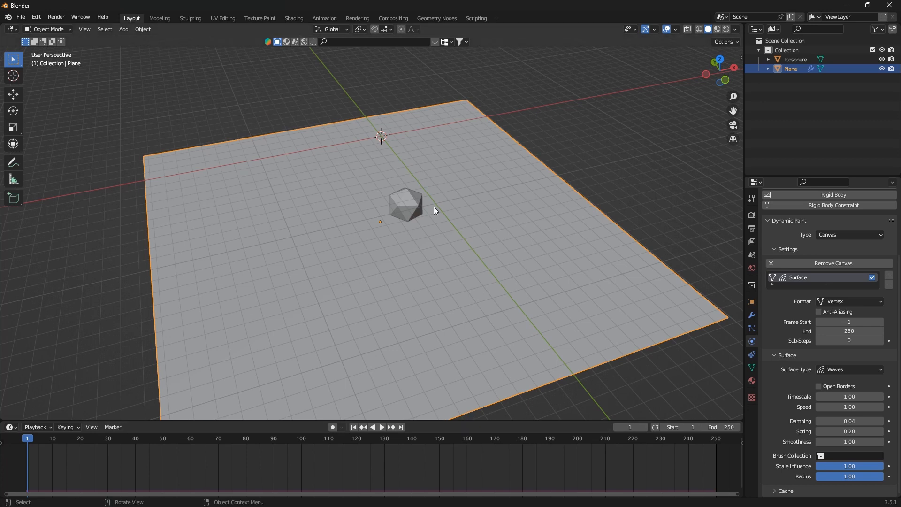
pyautogui.click(412, 207)
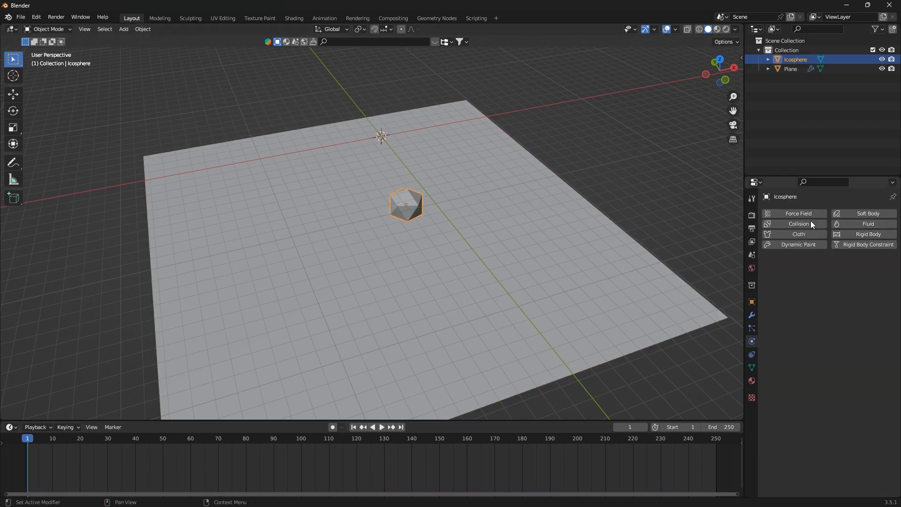
pyautogui.click(751, 315)
pyautogui.click(857, 214)
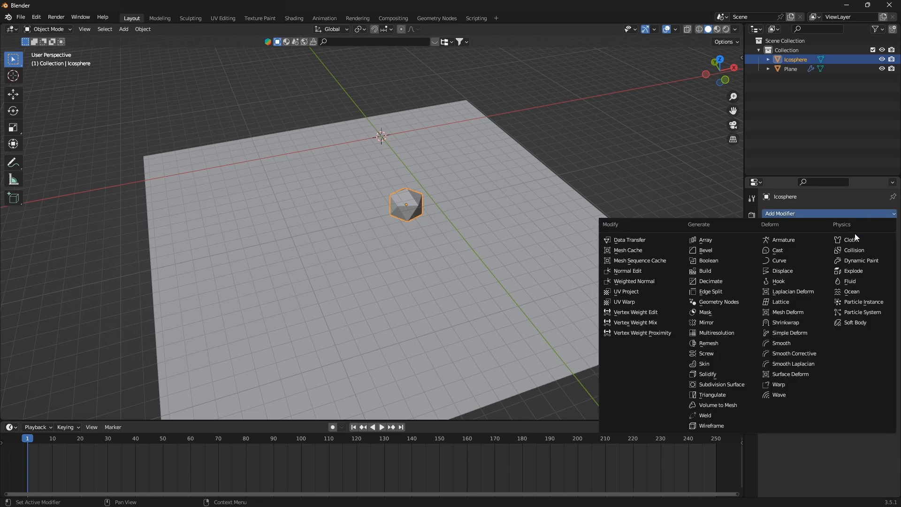
pyautogui.click(860, 260)
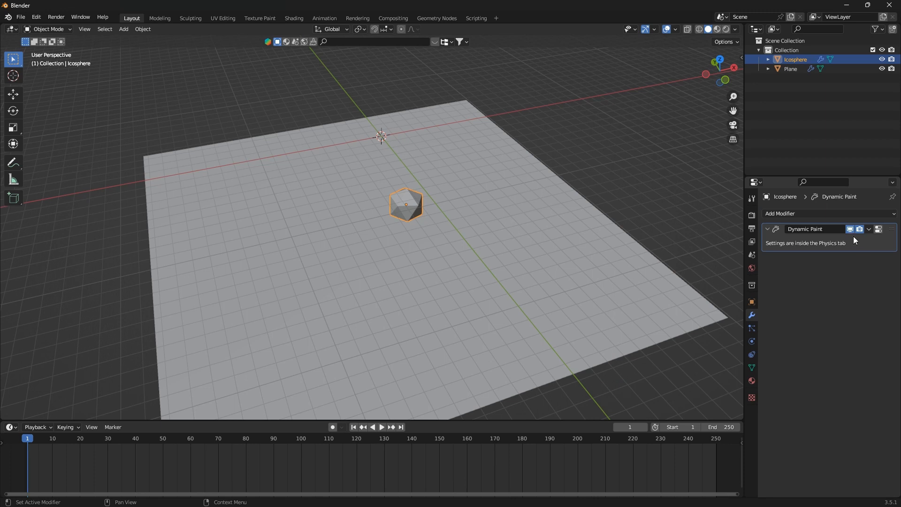
# - Set the ico sphere's Dynamic Paint type to Brush and add the brush
pyautogui.click(879, 230)
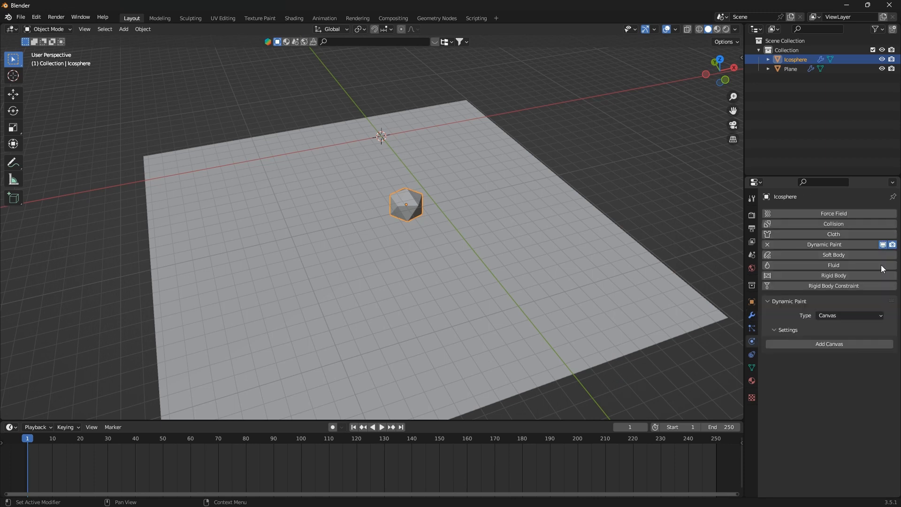
pyautogui.click(854, 315)
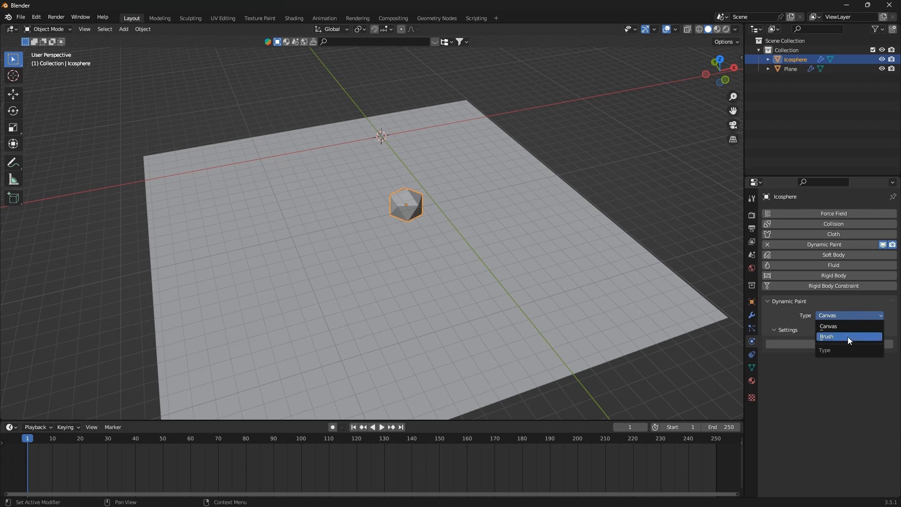
pyautogui.click(848, 337)
pyautogui.click(844, 344)
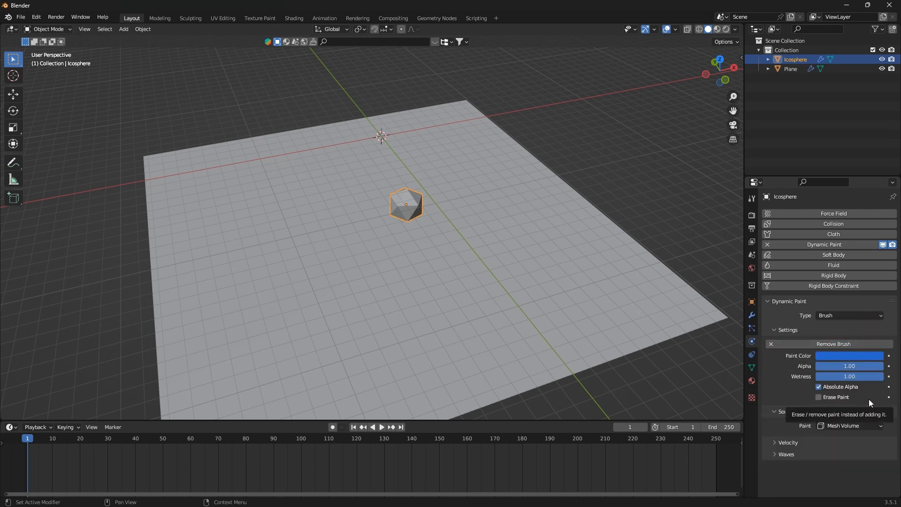
# - Enable Anti-Aliasing on the plane's Dynamic Paint canvas surface
pyautogui.click(620, 320)
pyautogui.scroll(-4, 784, 398)
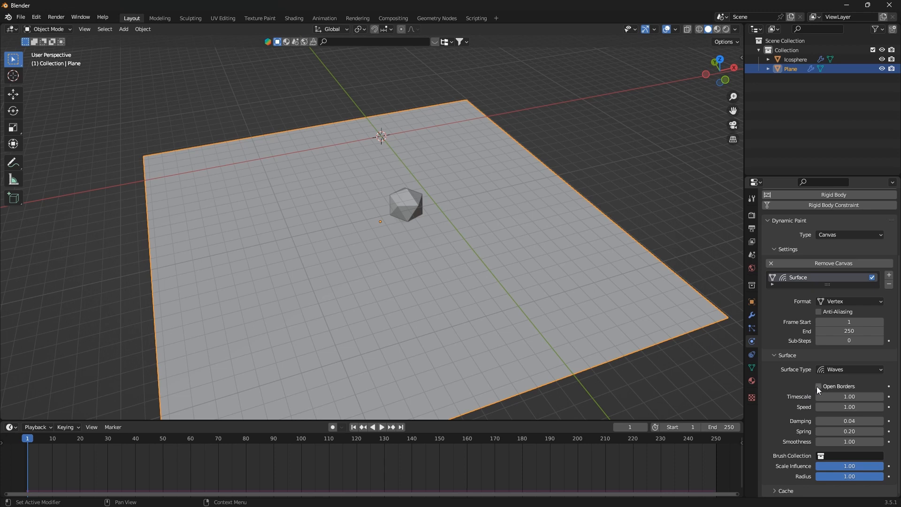
pyautogui.click(820, 311)
# - Raise the ico sphere about 8.3 m along the Z axis, clear of the plane
pyautogui.moveTo(510, 260); pyautogui.dragTo(446, 235, button='middle')
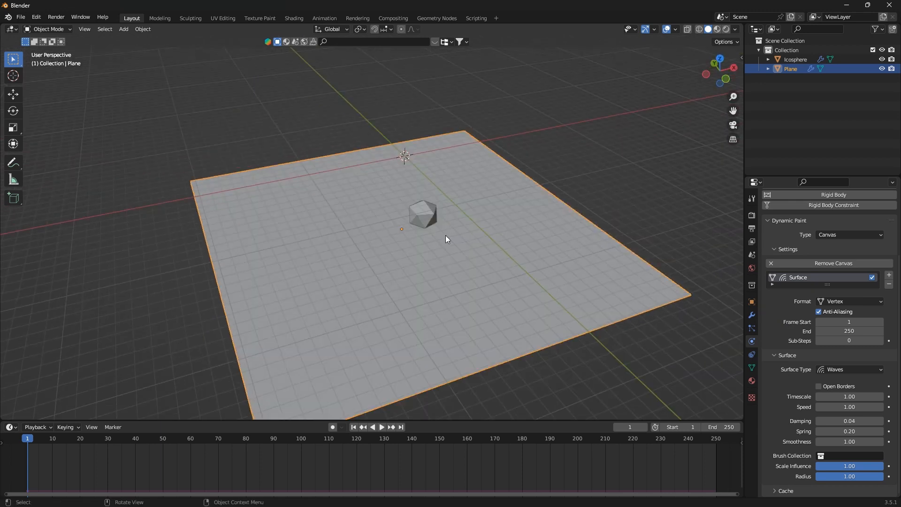
pyautogui.click(432, 215)
pyautogui.press('g')
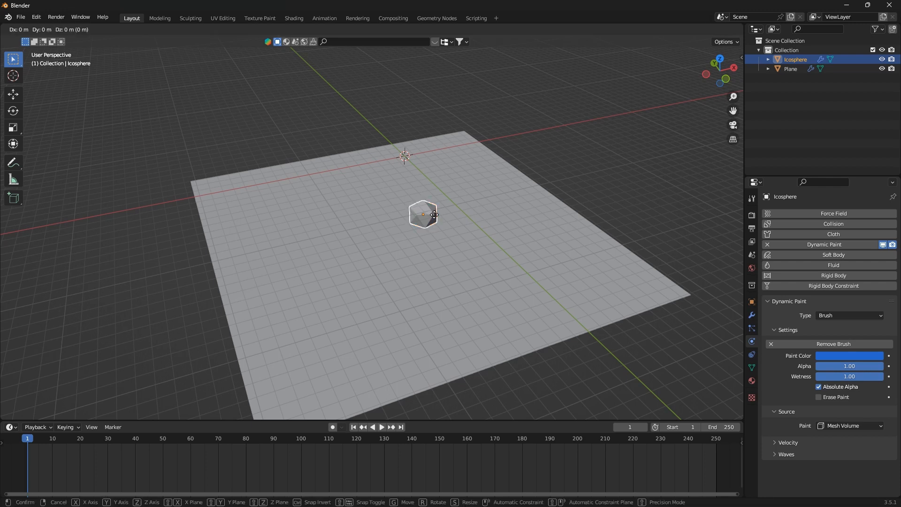
pyautogui.press('z')
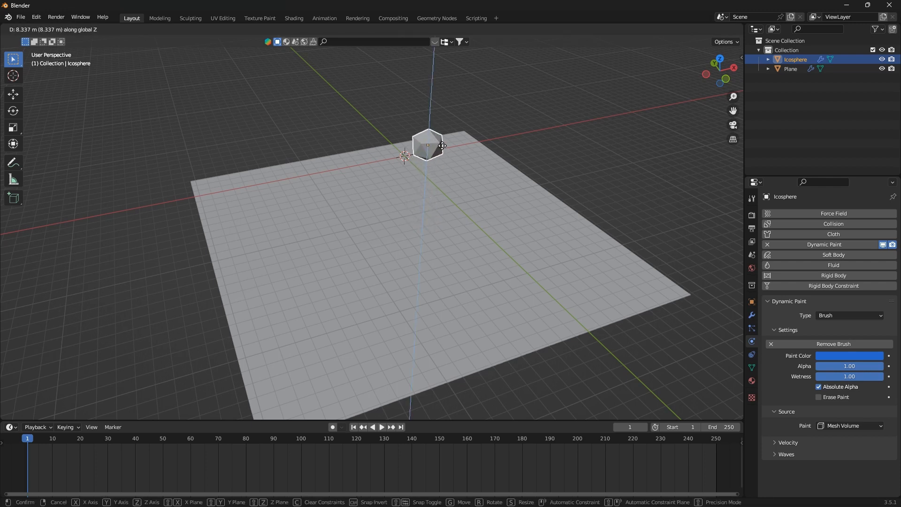
pyautogui.click(442, 146)
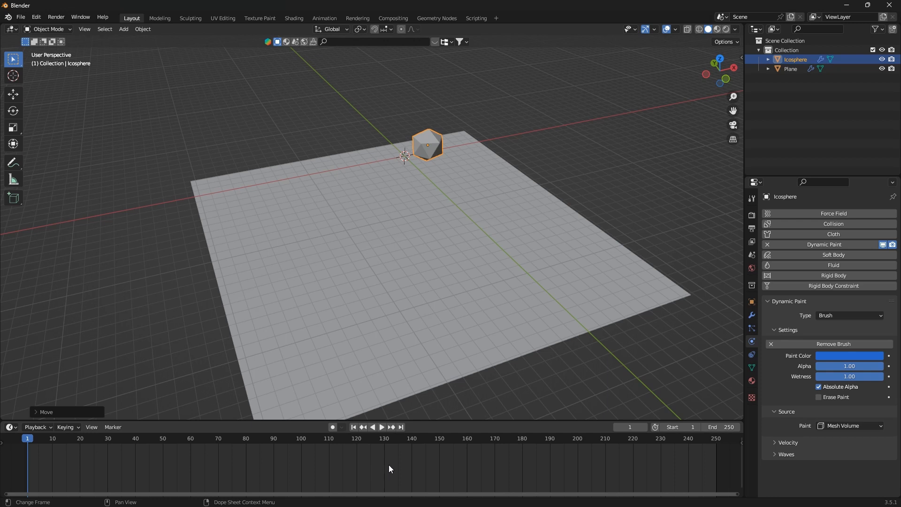
# - Try recording freehand dips of the ico sphere into the plane with auto keying during playback, then undo the recording and the sphere's lift
pyautogui.click(333, 427)
pyautogui.click(383, 428)
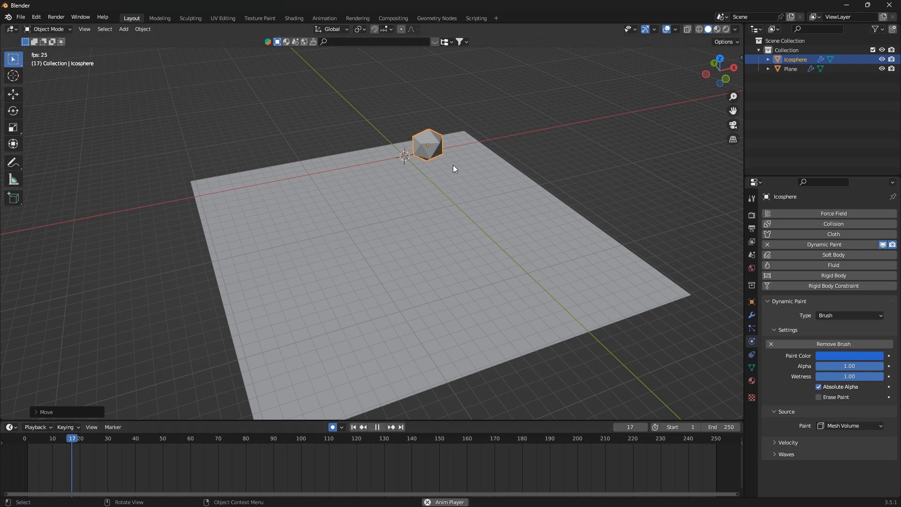
pyautogui.press('g')
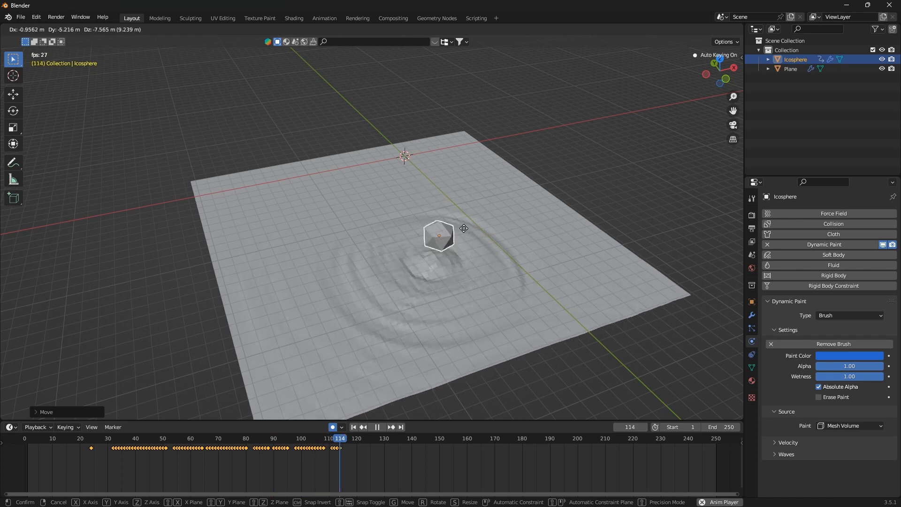
pyautogui.click(453, 197)
pyautogui.press('space')
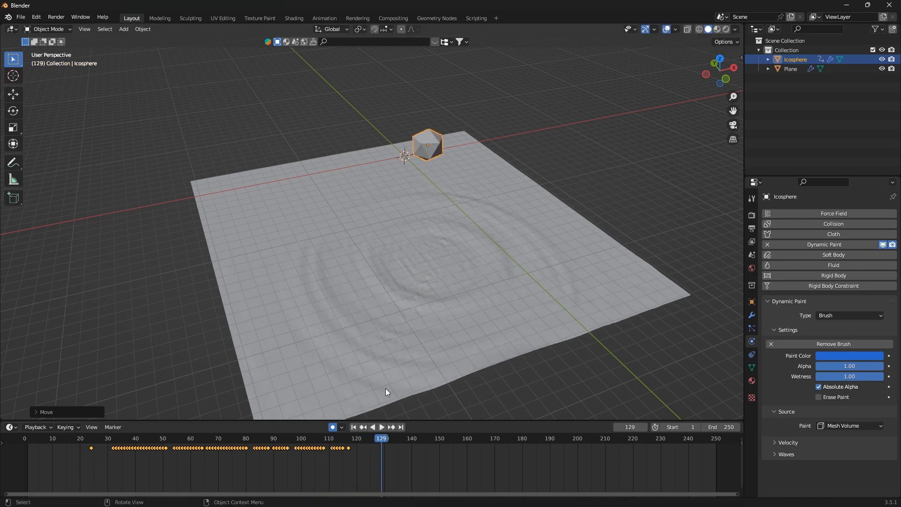
pyautogui.click(354, 428)
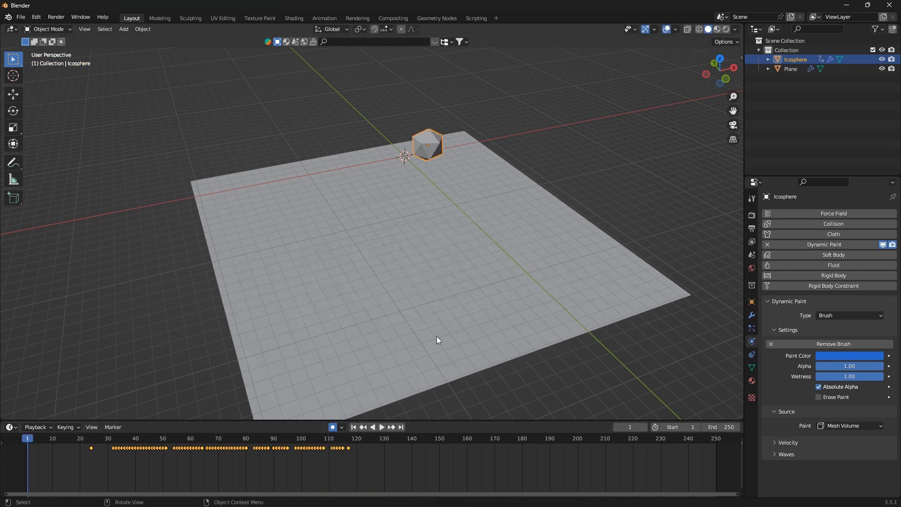
pyautogui.hotkey('ctrl', 'z')
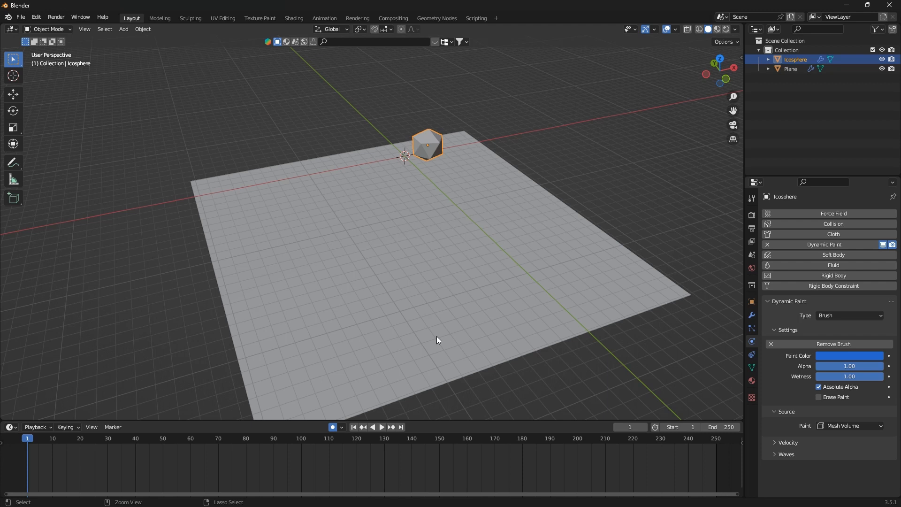
pyautogui.hotkey('ctrl', 'z')
pyautogui.moveTo(437, 336); pyautogui.dragTo(516, 372, button='middle')
pyautogui.press('g')
pyautogui.press('z')
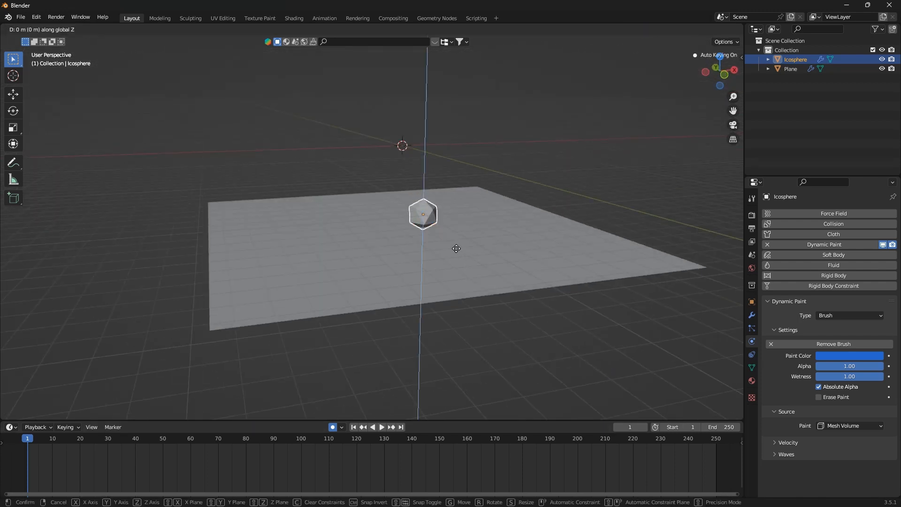
pyautogui.click(464, 181)
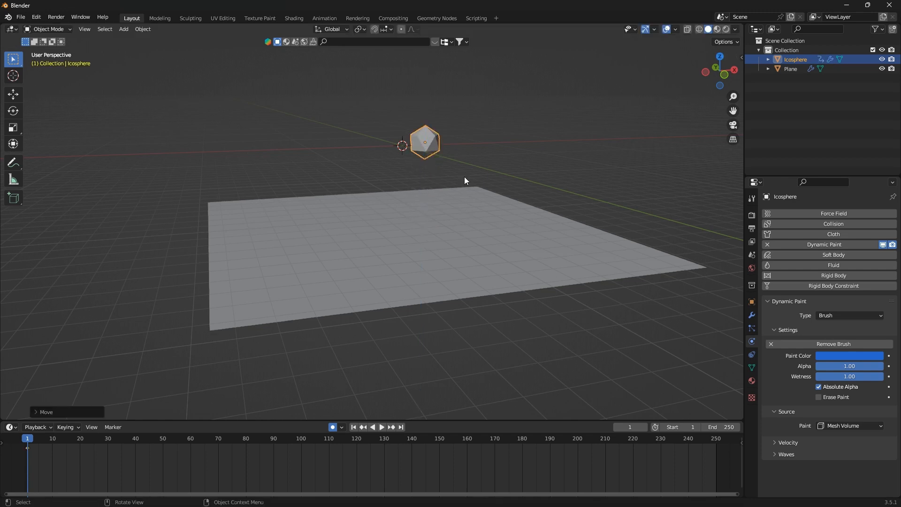
pyautogui.hotkey('ctrl', 'z')
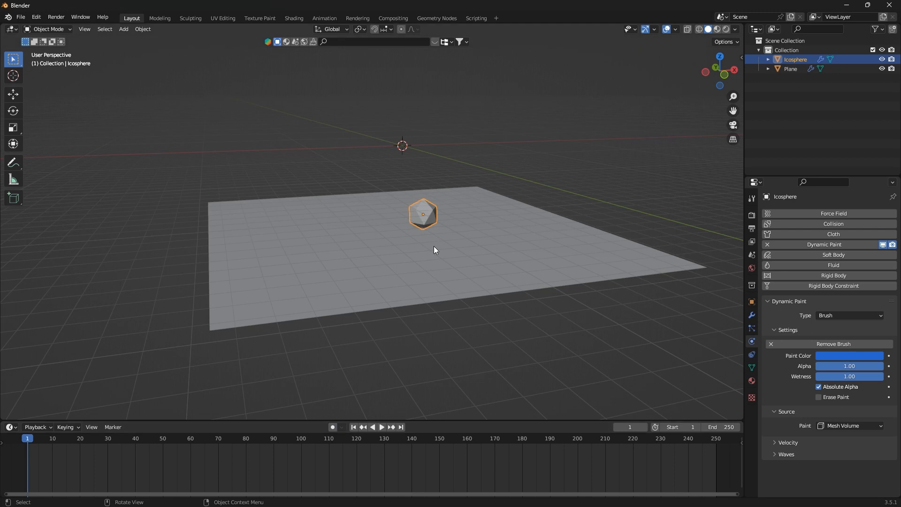
# - Move the ico sphere up along the Z axis until it floats above the plane
pyautogui.press('g')
pyautogui.press('z')
pyautogui.click(448, 205)
pyautogui.scroll(-2, 449, 205)
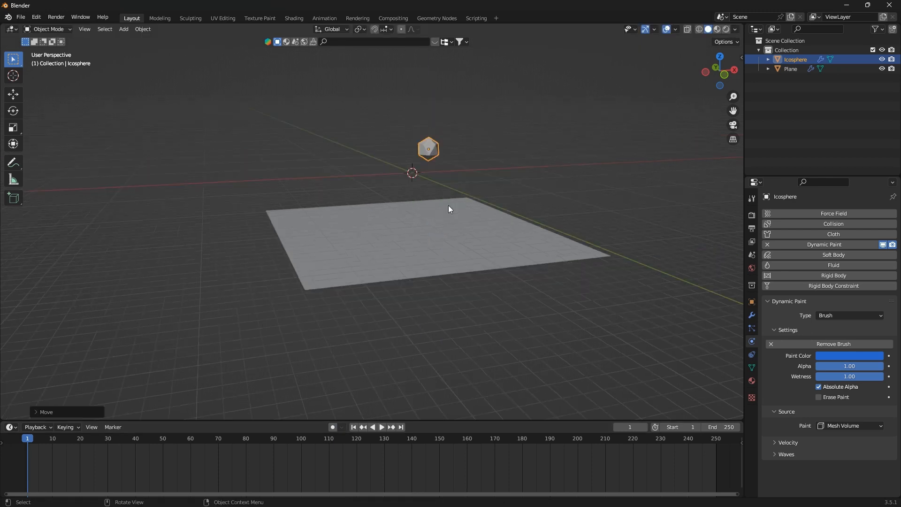
pyautogui.moveTo(449, 205); pyautogui.dragTo(463, 211, button='middle')
pyautogui.moveTo(448, 172); pyautogui.dragTo(441, 154, button='middle')
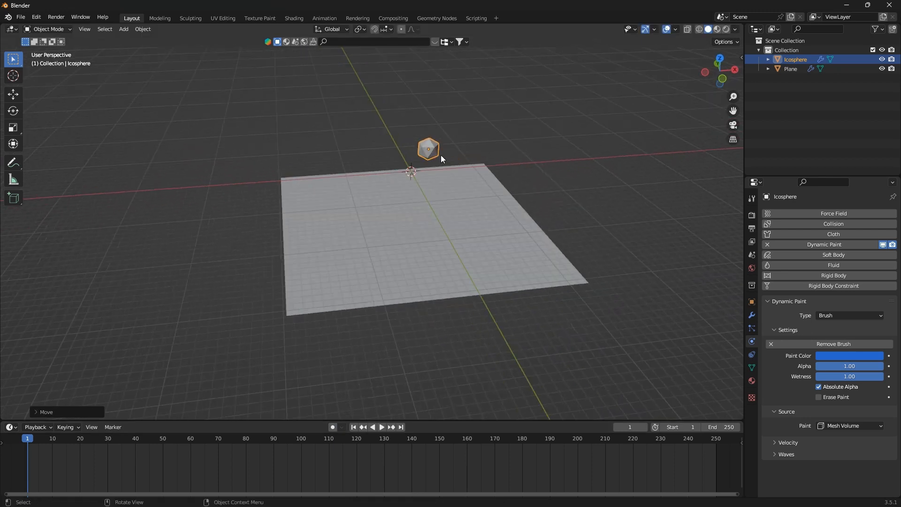
pyautogui.press('g')
pyautogui.press('z')
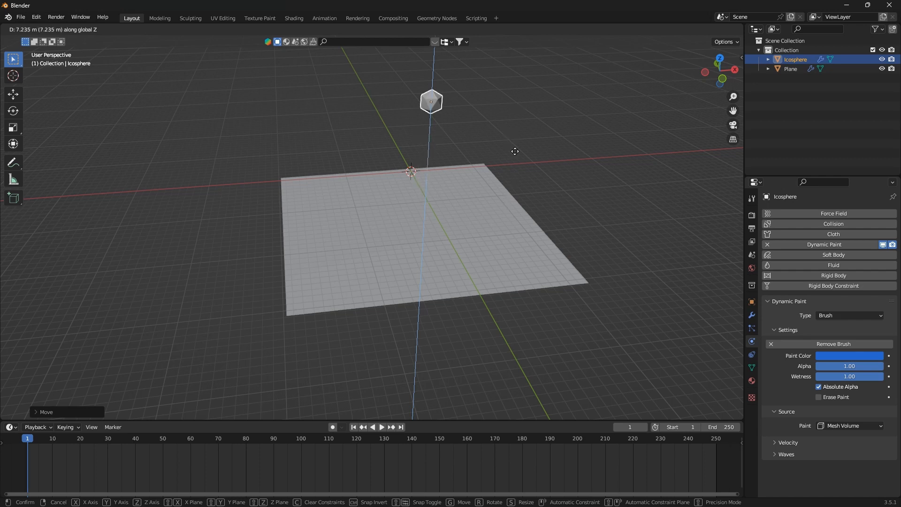
pyautogui.rightClick(516, 176)
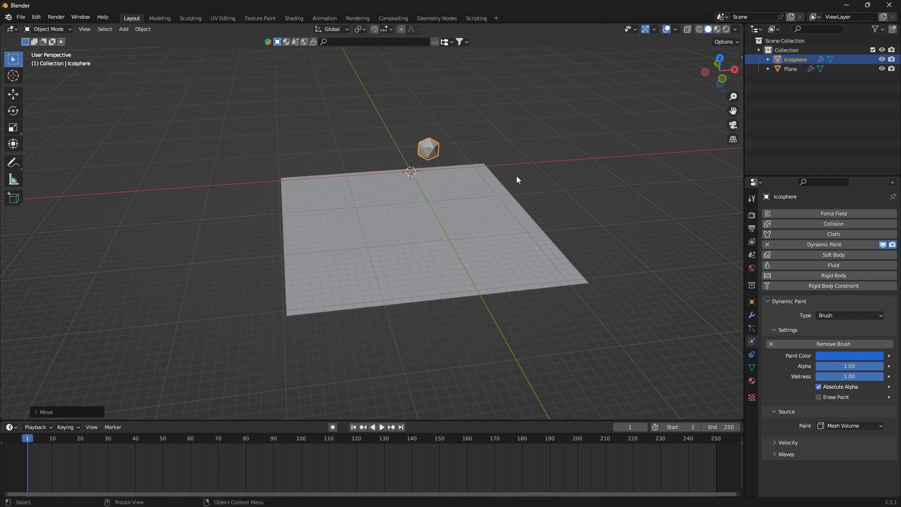
# - Preview the serum bottle project in the other Blender window for reference, then return to the ripple scene
pyautogui.moveTo(542, 198); pyautogui.dragTo(511, 182, button='middle')
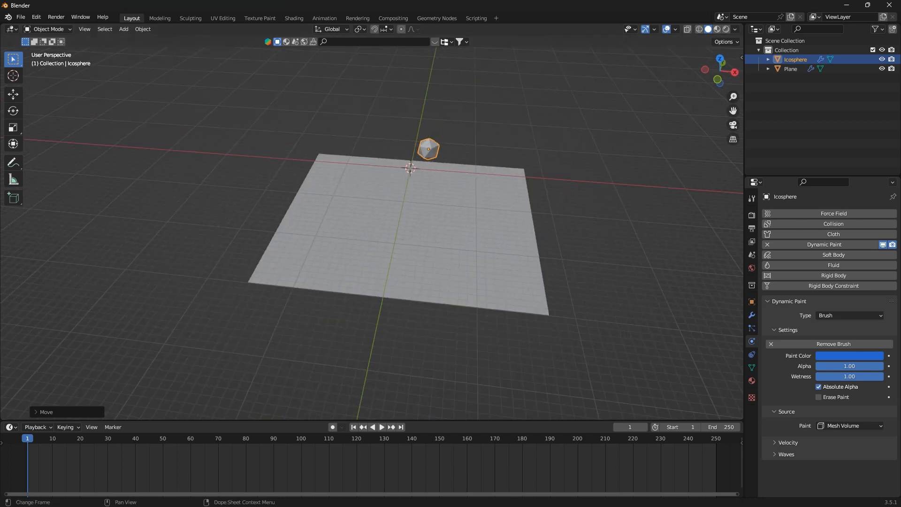
pyautogui.moveTo(533, 506)
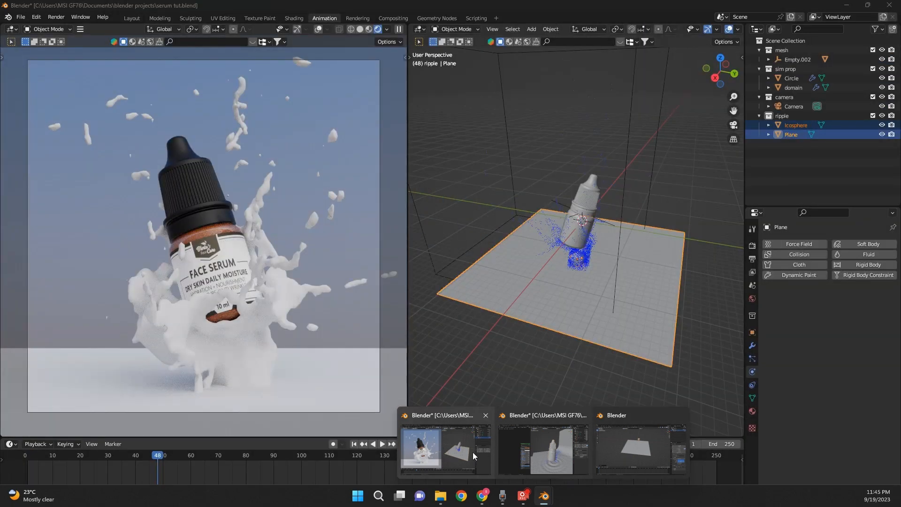
pyautogui.moveTo(537, 452)
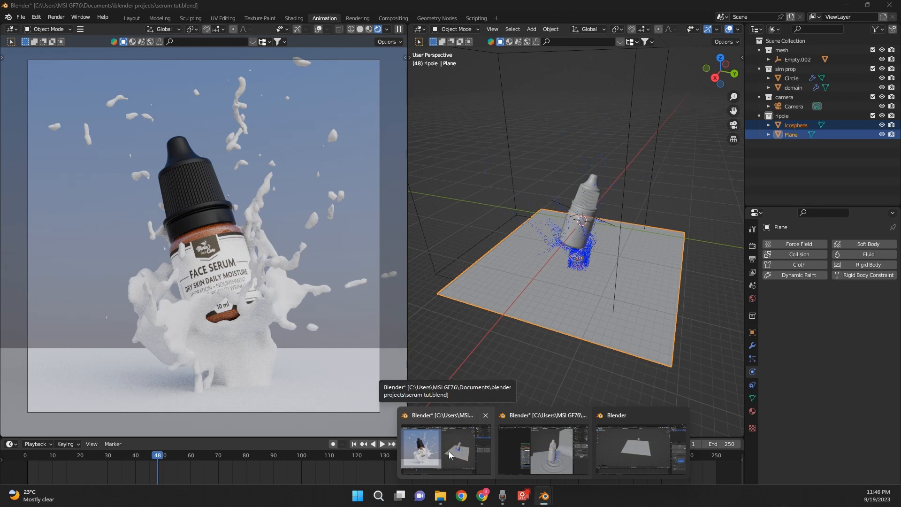
pyautogui.click(641, 449)
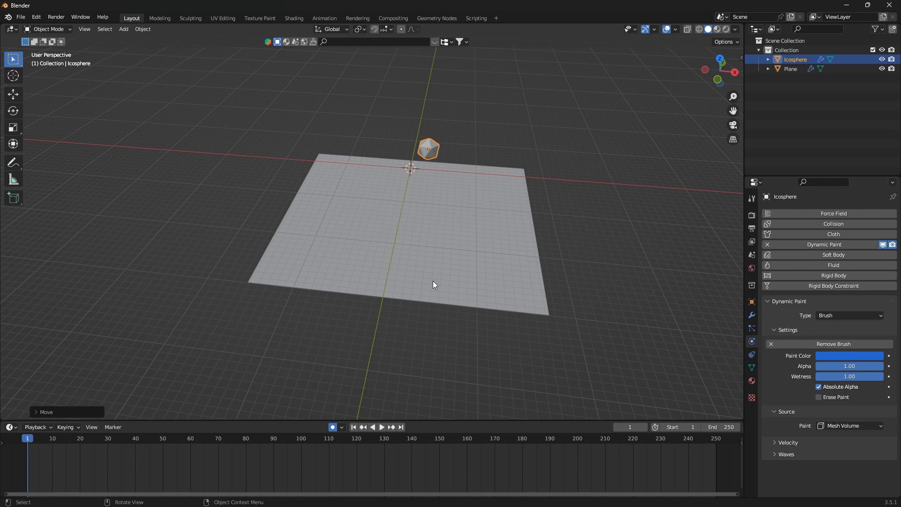
# - With auto keying on, record the ico sphere moving up and down through the plane along Z during playback
pyautogui.click(382, 427)
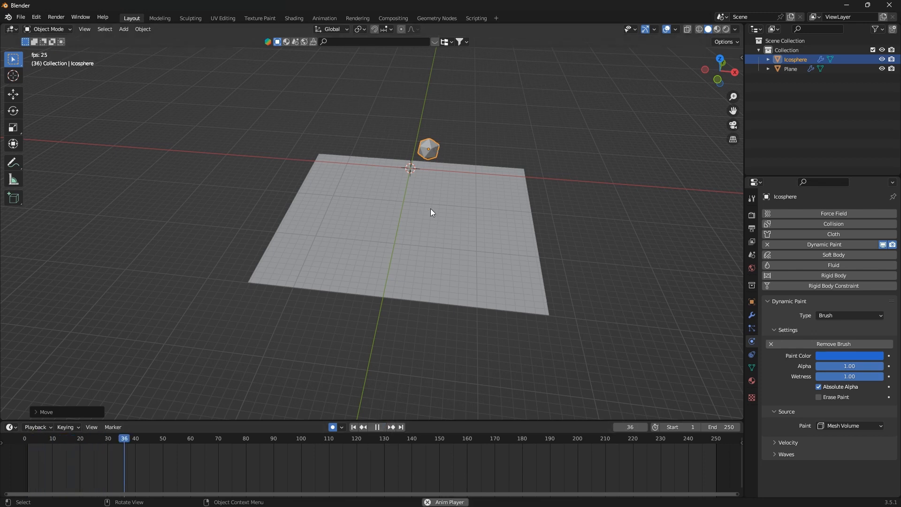
pyautogui.press('g')
pyautogui.press('z')
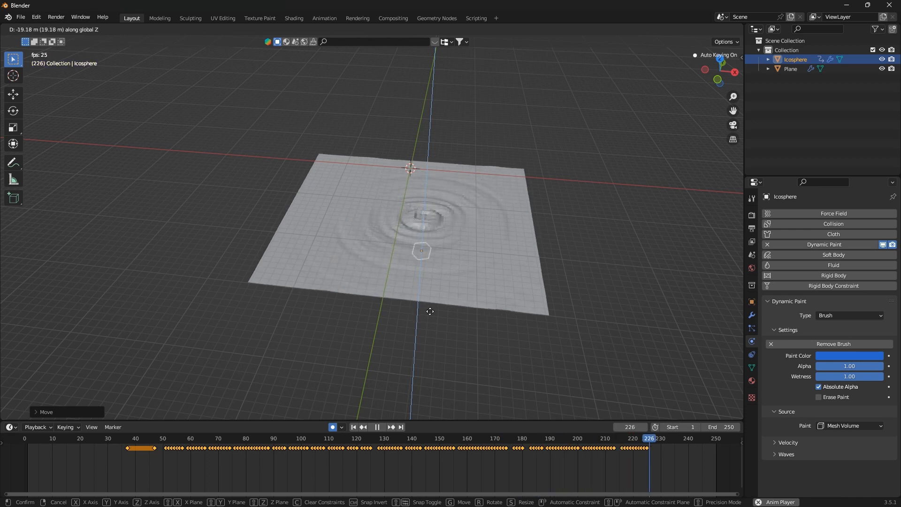
pyautogui.click(440, 287)
pyautogui.press('space')
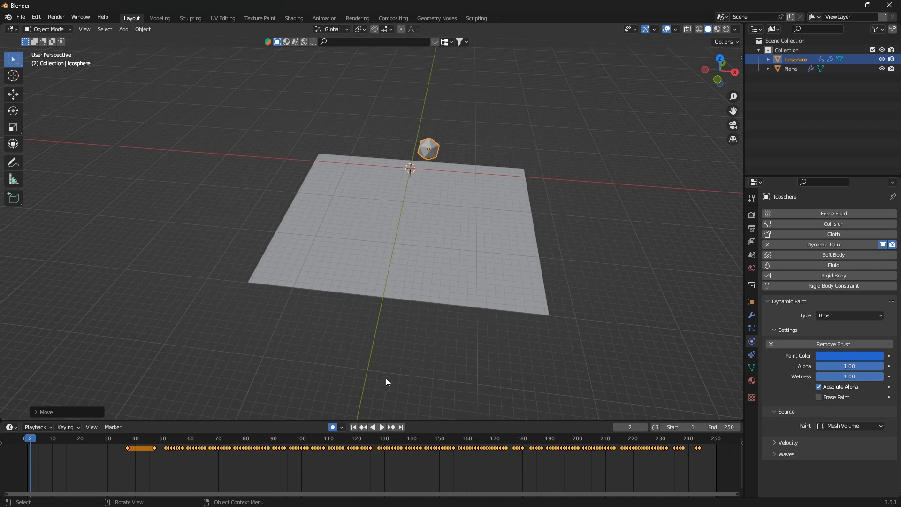
# - Re-record the ico sphere's vertical dips over the early frames during playback, then select the plane and stop playback
pyautogui.press('space')
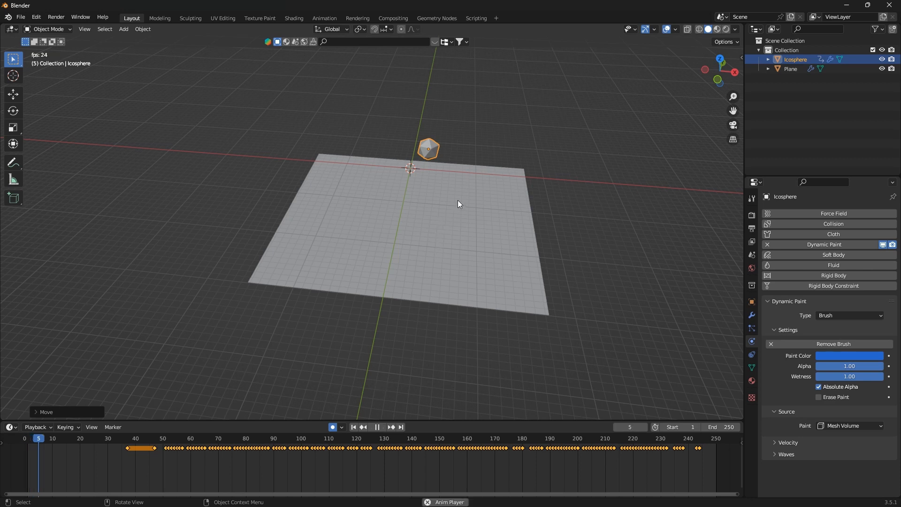
pyautogui.press('g')
pyautogui.press('z')
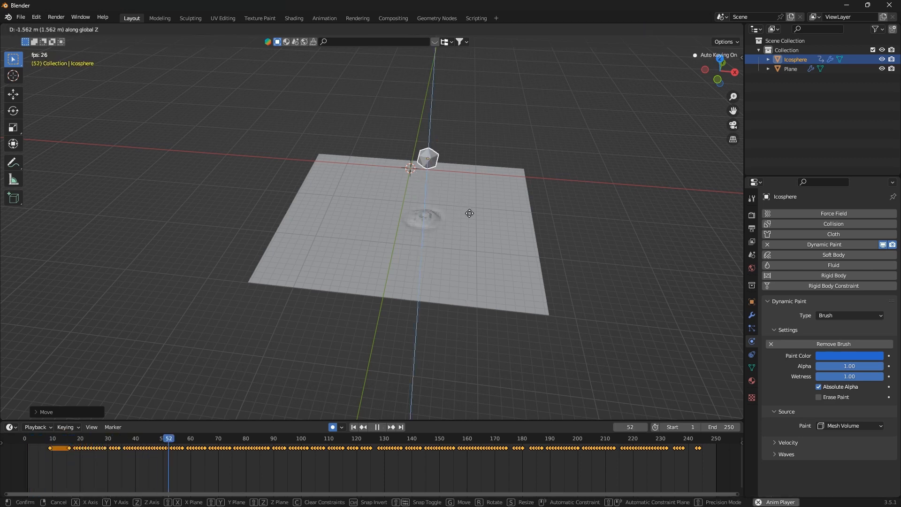
pyautogui.click(483, 210)
pyautogui.click(488, 218)
pyautogui.press('space')
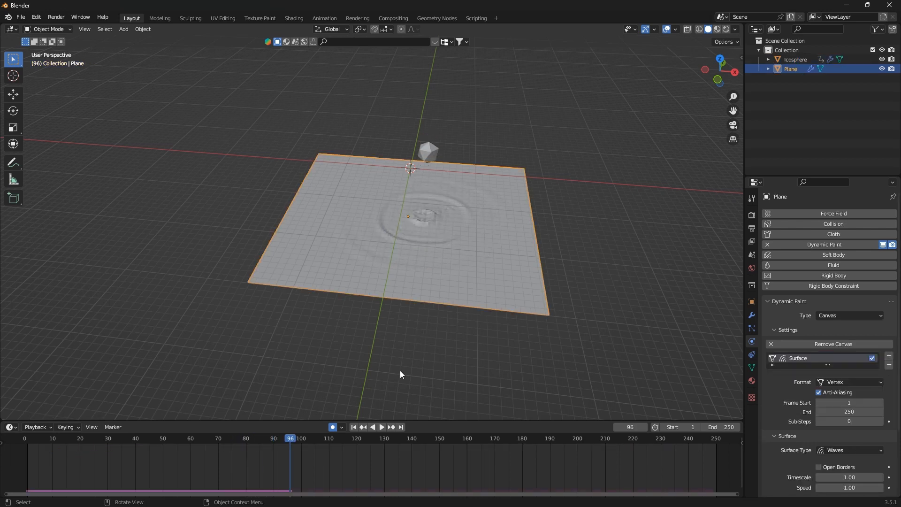
# - Play the ripple animation from frame 1, pausing to examine the wave shape on the plane up close
pyautogui.click(354, 427)
pyautogui.click(381, 428)
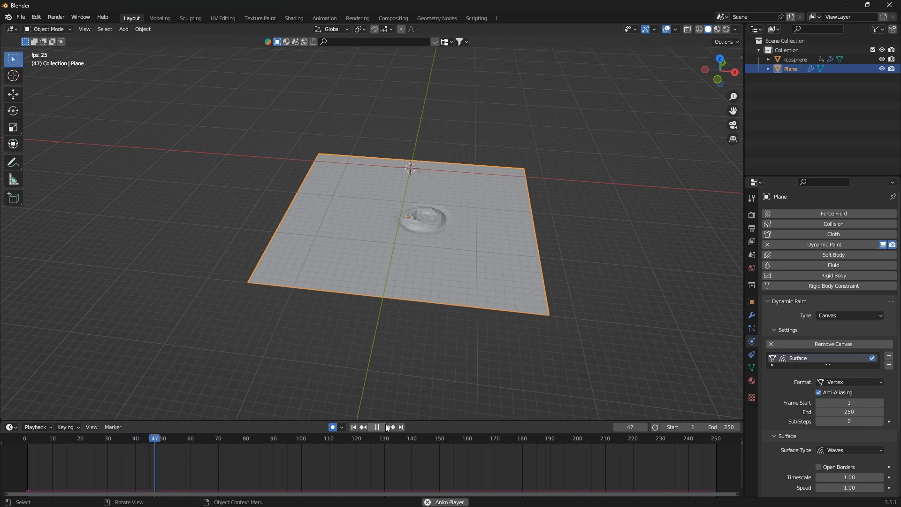
pyautogui.press('space')
pyautogui.scroll(5, 428, 221)
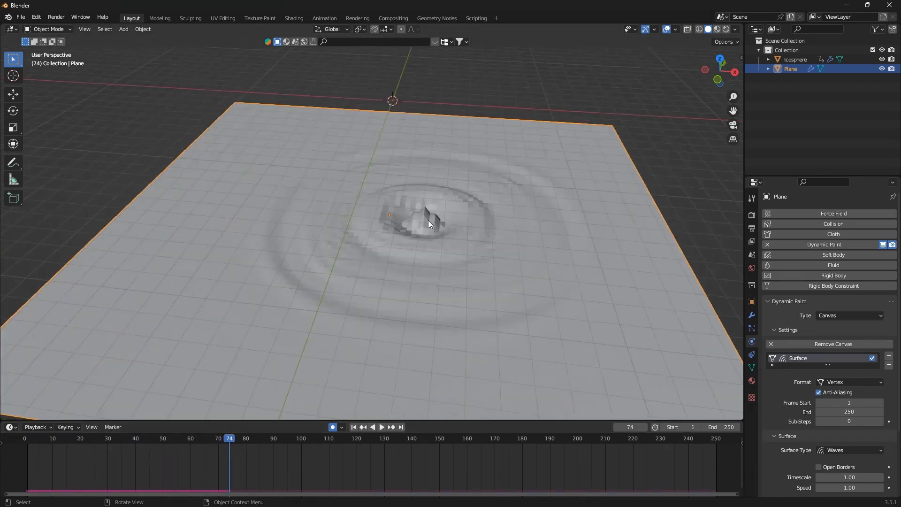
pyautogui.moveTo(428, 220); pyautogui.dragTo(414, 237, button='middle')
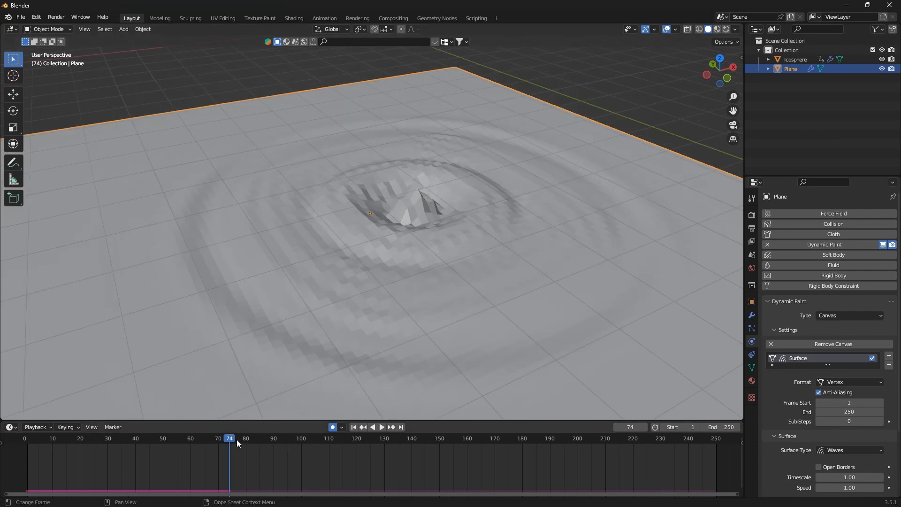
pyautogui.press('space')
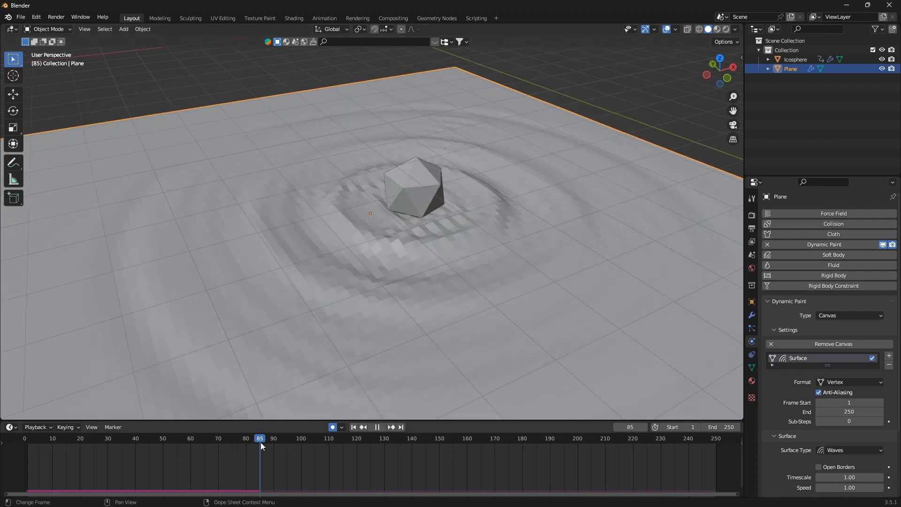
pyautogui.press('space')
pyautogui.scroll(-4, 325, 333)
pyautogui.moveTo(325, 333); pyautogui.dragTo(359, 357, button='middle')
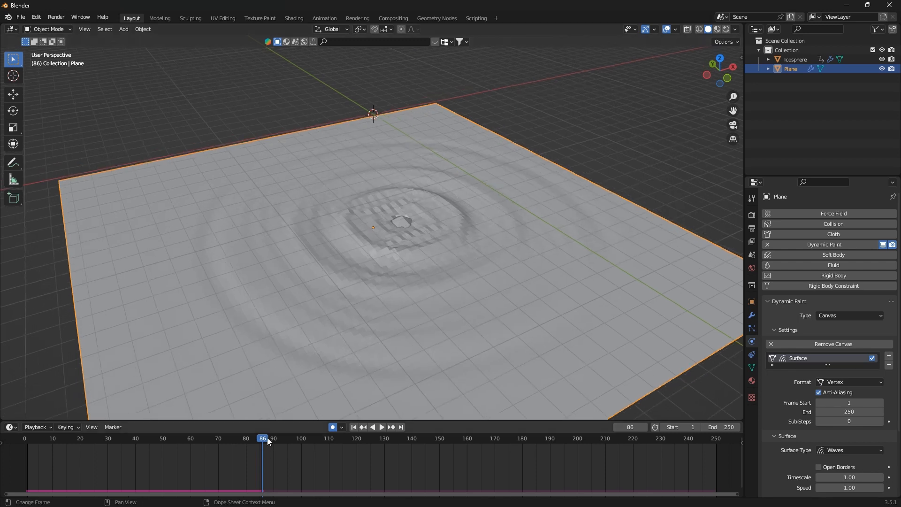
# - Play and scrub the ripple animation between frames 86 and about 200, examining the wave shapes on the plane from different angles
pyautogui.press('space')
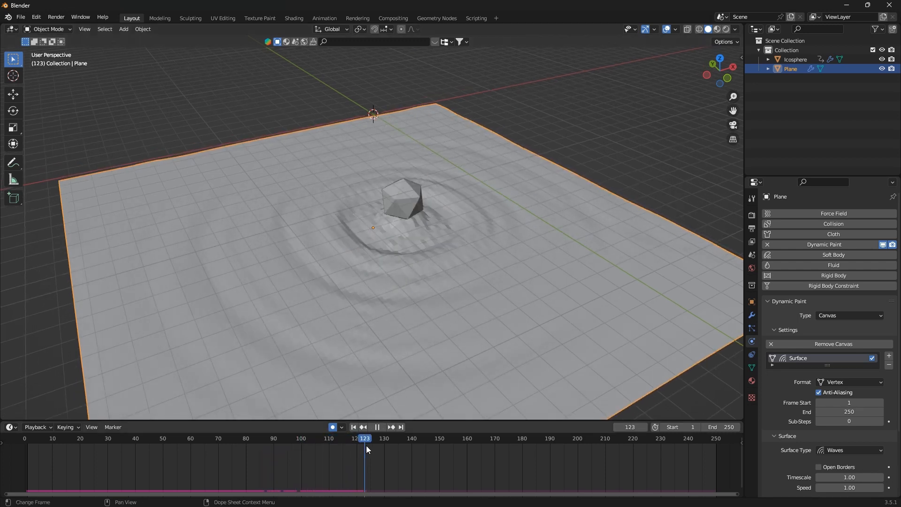
pyautogui.press('space')
pyautogui.moveTo(374, 446); pyautogui.dragTo(523, 447)
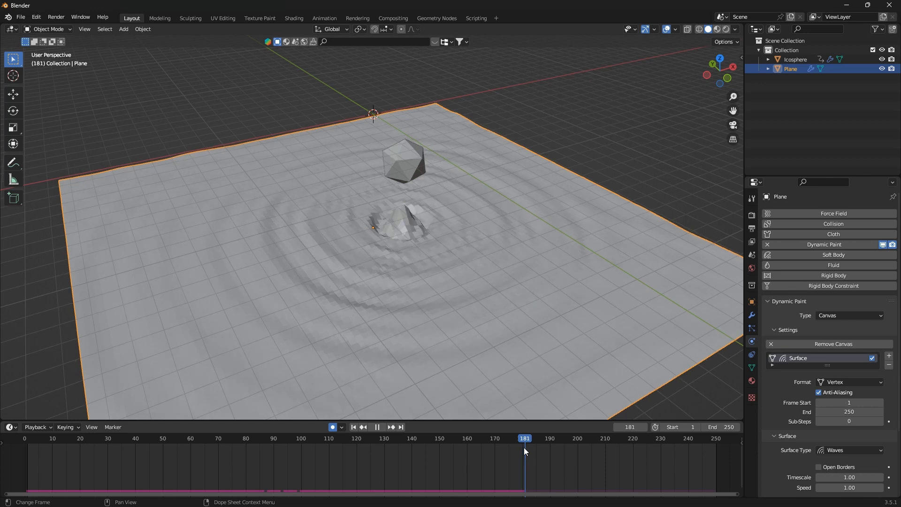
pyautogui.moveTo(474, 363)
pyautogui.mouseDown(button='middle')
pyautogui.moveTo(442, 339)
pyautogui.moveTo(448, 313)
pyautogui.moveTo(471, 352)
pyautogui.mouseUp(button='middle')
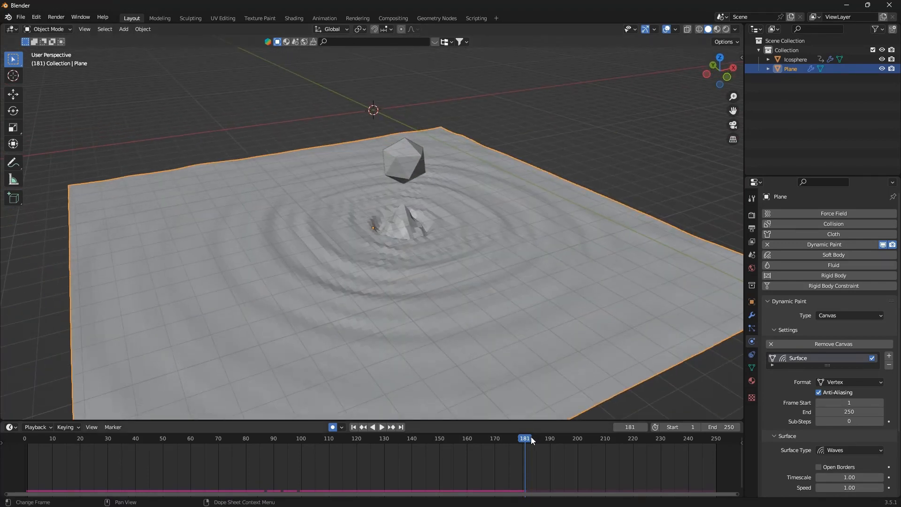
pyautogui.press('space')
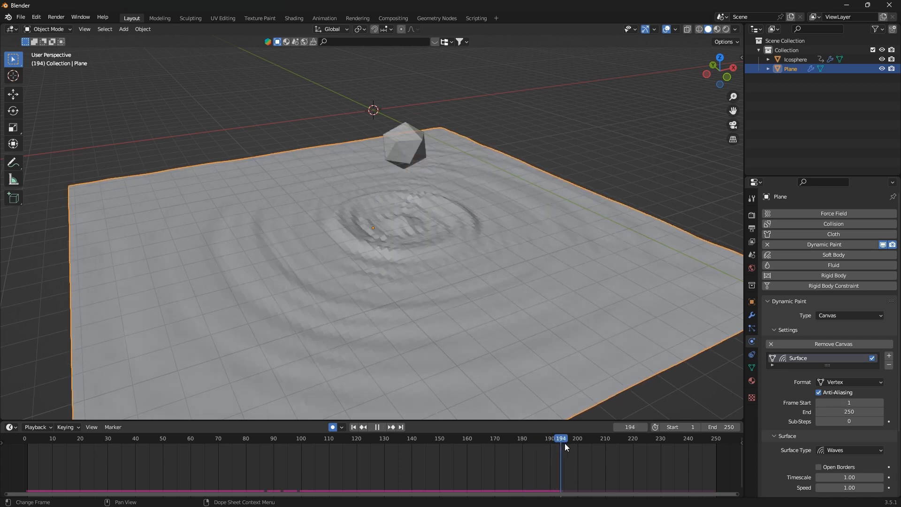
pyautogui.moveTo(584, 446); pyautogui.dragTo(528, 445)
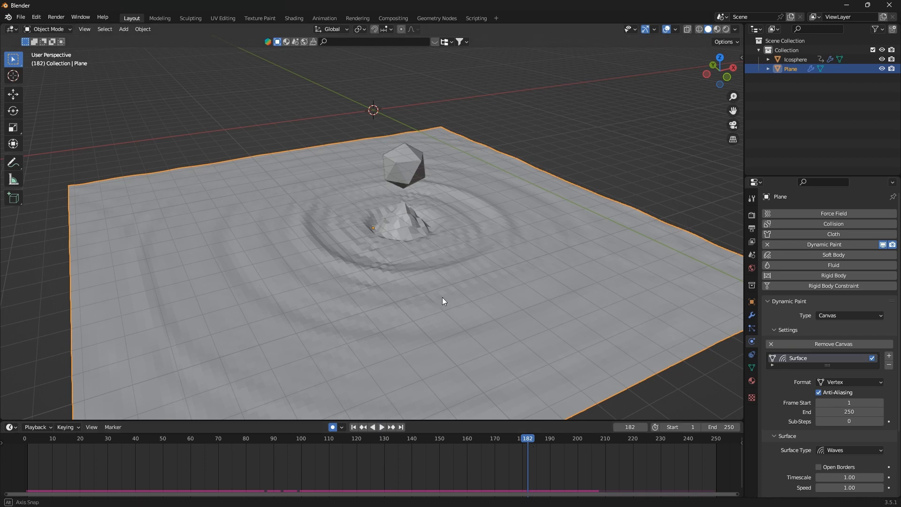
pyautogui.moveTo(442, 297)
pyautogui.mouseDown(button='middle')
pyautogui.moveTo(472, 284)
pyautogui.moveTo(454, 295)
pyautogui.mouseUp(button='middle')
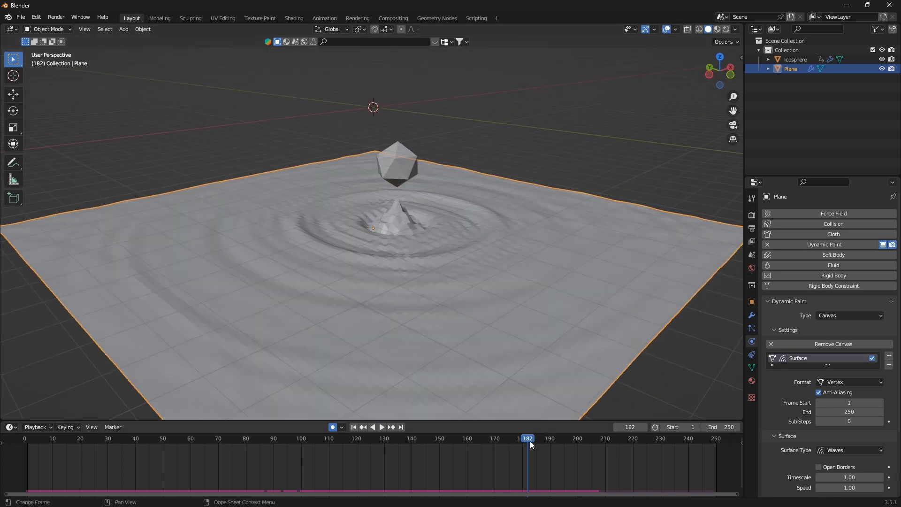
# - Scrub to frame 218 and apply the plane's Dynamic Paint modifier to freeze the ripple shape at that frame
pyautogui.moveTo(530, 441); pyautogui.dragTo(632, 452)
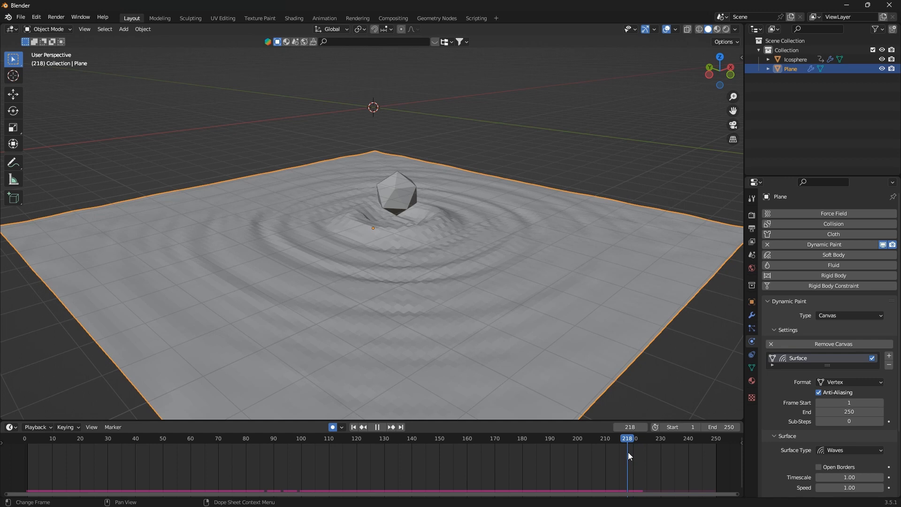
pyautogui.scroll(1, 507, 308)
pyautogui.moveTo(508, 308)
pyautogui.mouseDown(button='middle')
pyautogui.moveTo(489, 317)
pyautogui.moveTo(521, 314)
pyautogui.mouseUp(button='middle')
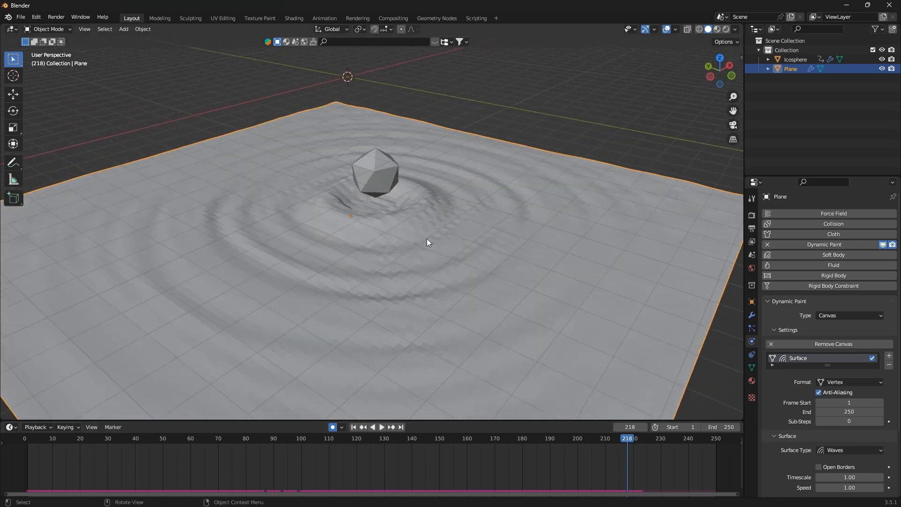
pyautogui.scroll(2, 403, 218)
pyautogui.scroll(-3, 390, 239)
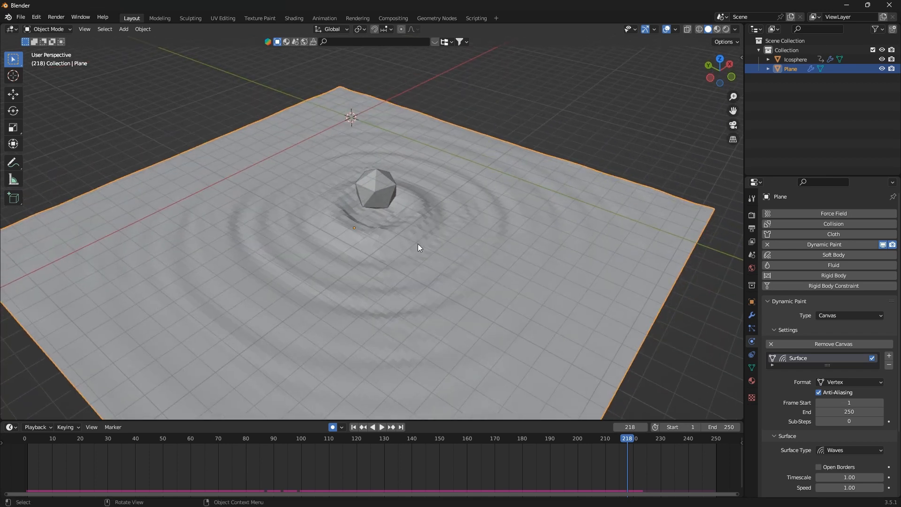
pyautogui.click(752, 315)
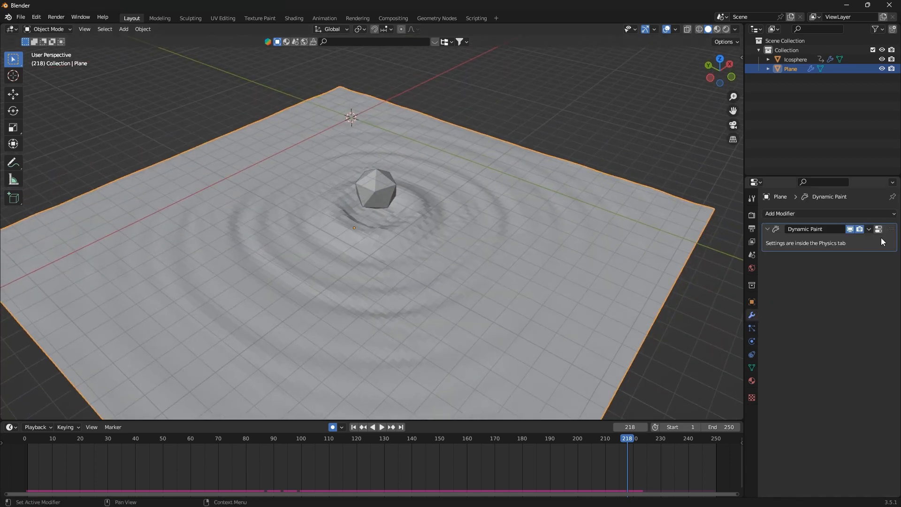
pyautogui.click(872, 226)
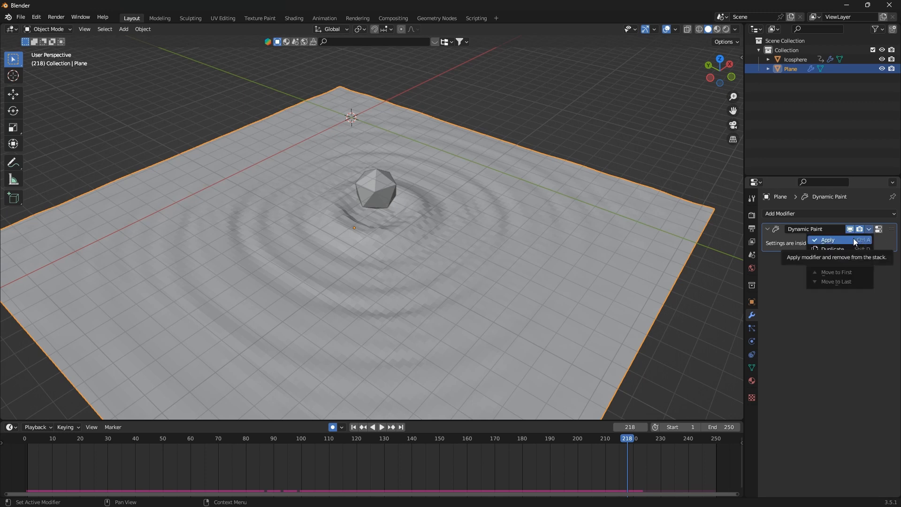
pyautogui.click(853, 239)
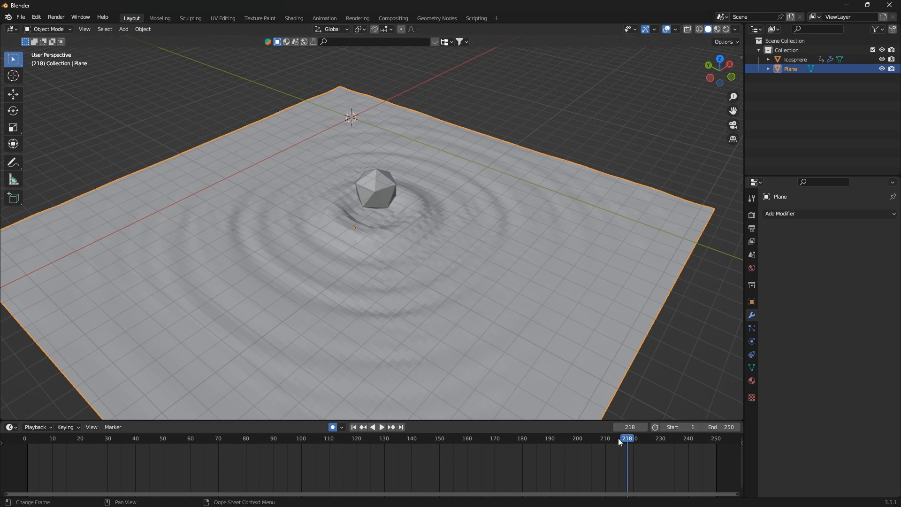
# - Delete the ico sphere from the ripple scene, then copy the rippled plane with Copy Objects
pyautogui.moveTo(618, 438); pyautogui.dragTo(407, 391)
pyautogui.click(368, 212)
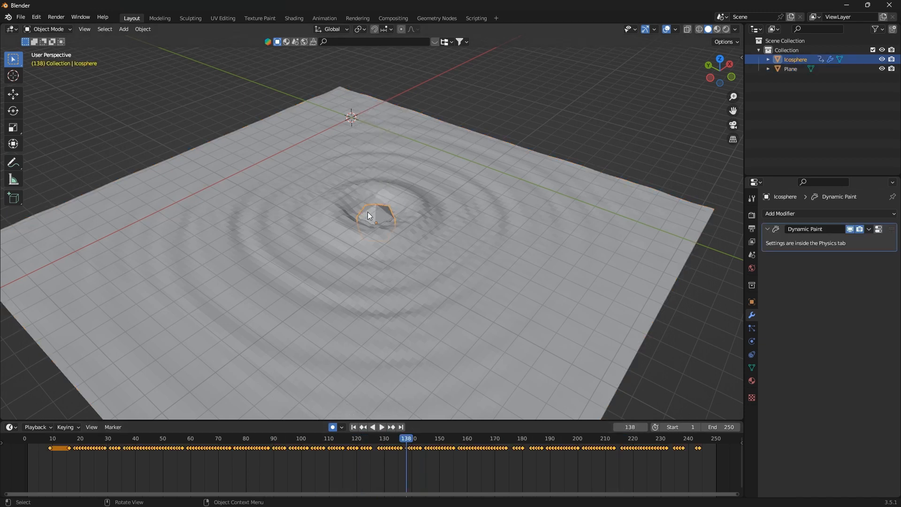
pyautogui.press('Delete')
pyautogui.click(387, 235)
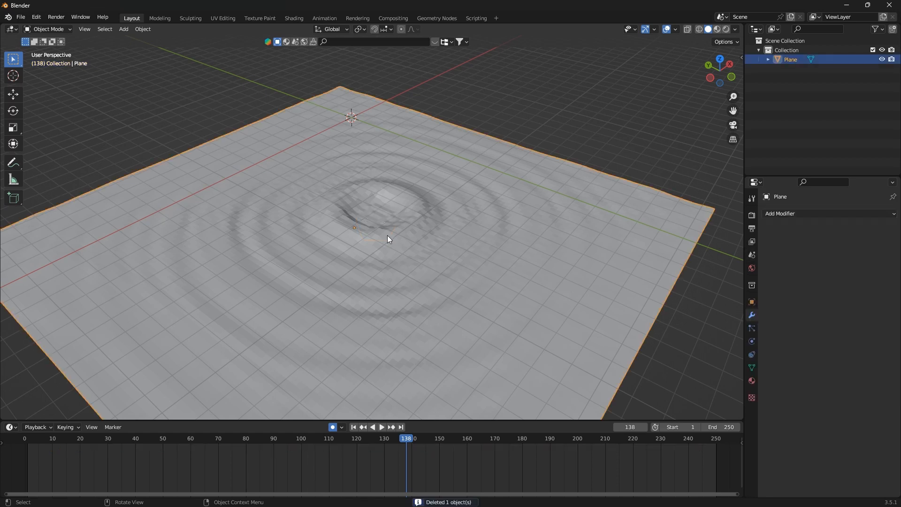
pyautogui.hotkey('ctrl', 'c')
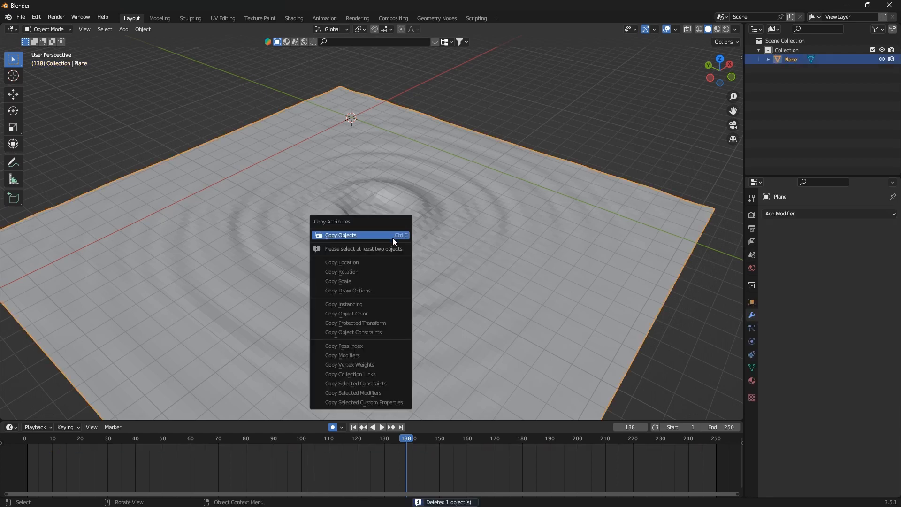
pyautogui.click(392, 238)
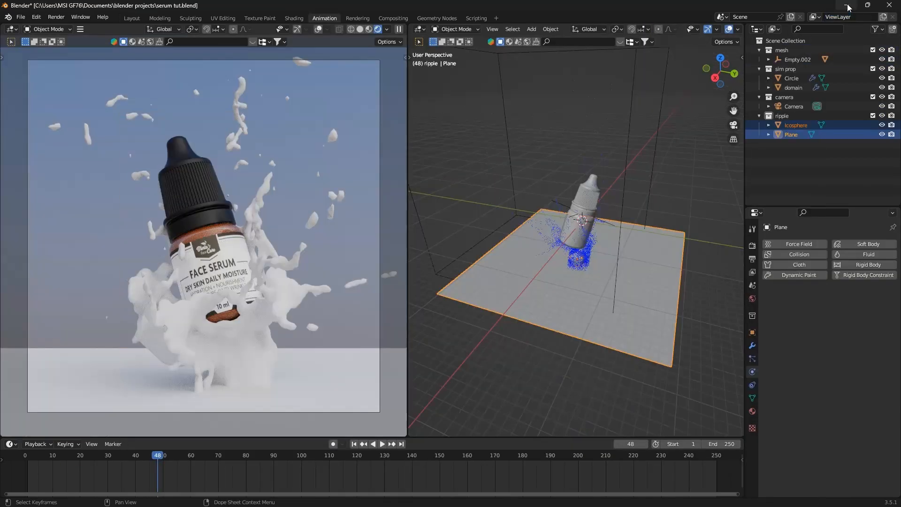
# - In the serum tut.blend window, delete the old Plane and Icosphere from the ripple collection
pyautogui.click(547, 158)
pyautogui.click(652, 316)
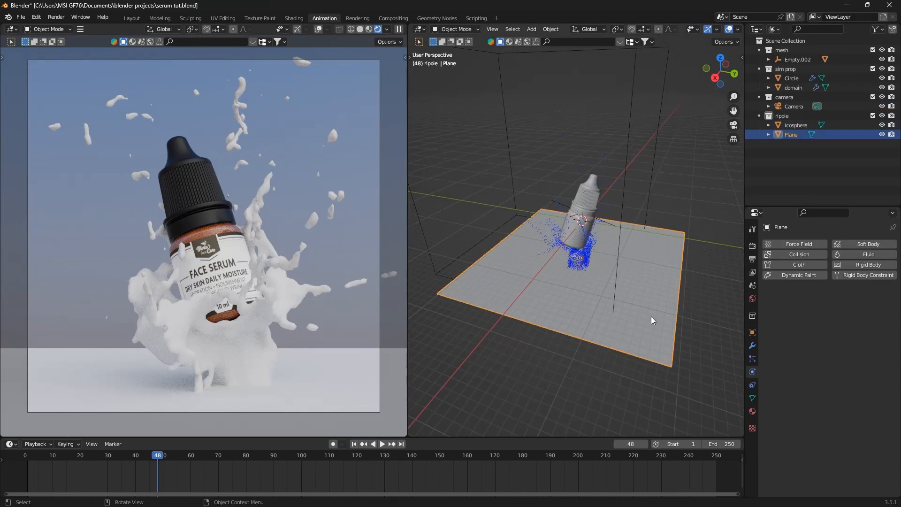
pyautogui.press('Delete')
pyautogui.click(798, 126)
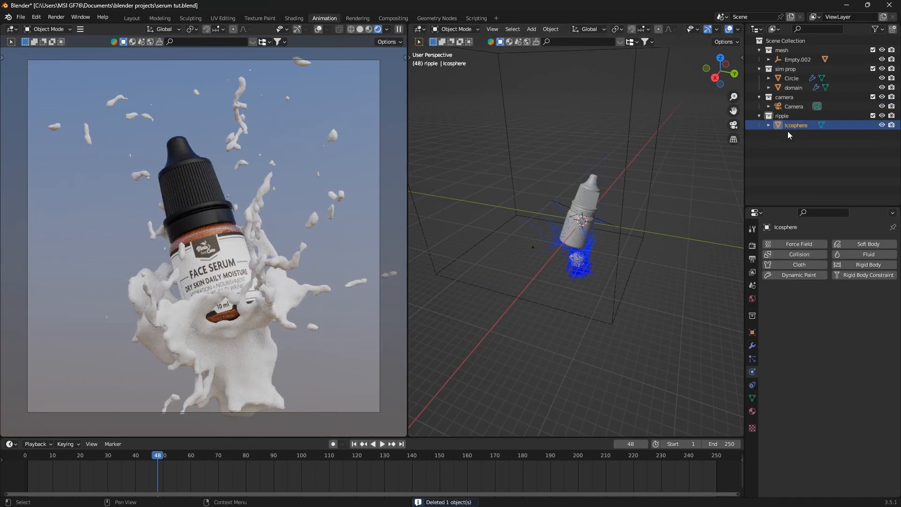
pyautogui.press('Delete')
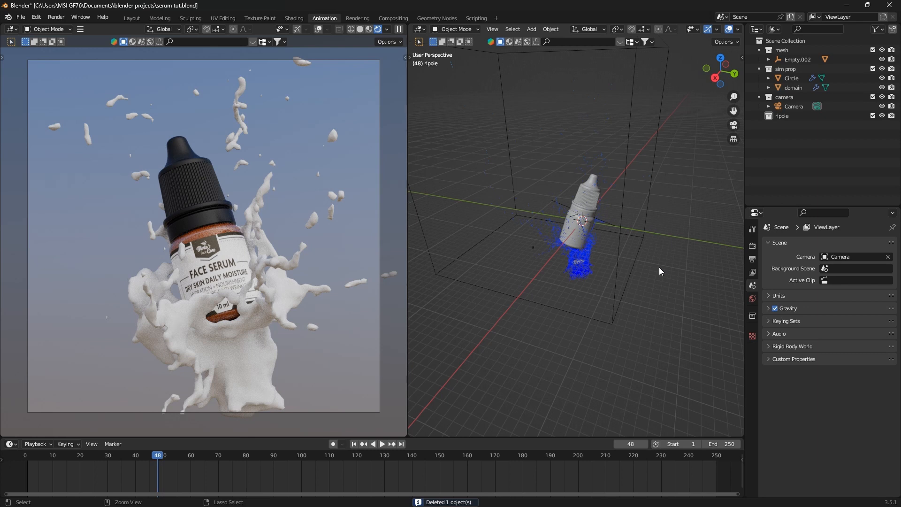
# - Paste the copied rippled plane into the ripple collection beneath the bottle, save the project, and select the plane
pyautogui.hotkey('ctrl', 'v')
pyautogui.moveTo(615, 278); pyautogui.dragTo(581, 272, button='middle')
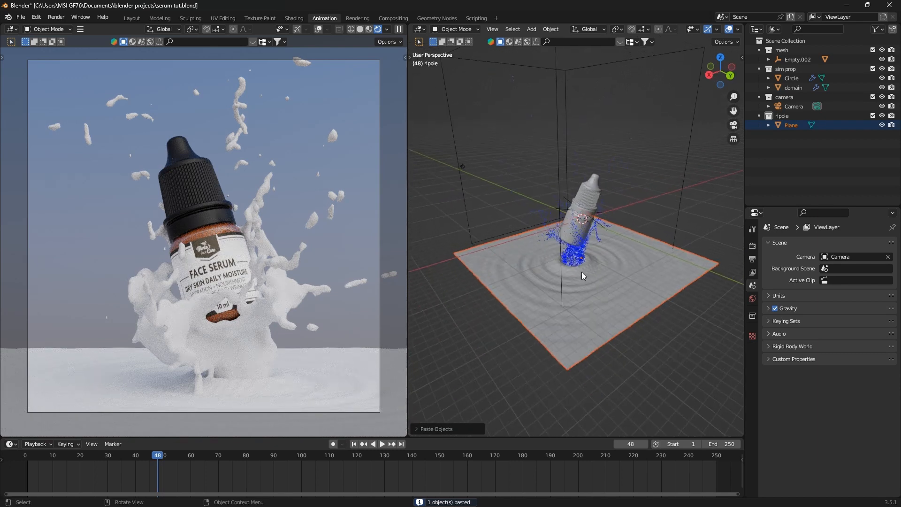
pyautogui.scroll(6, 582, 271)
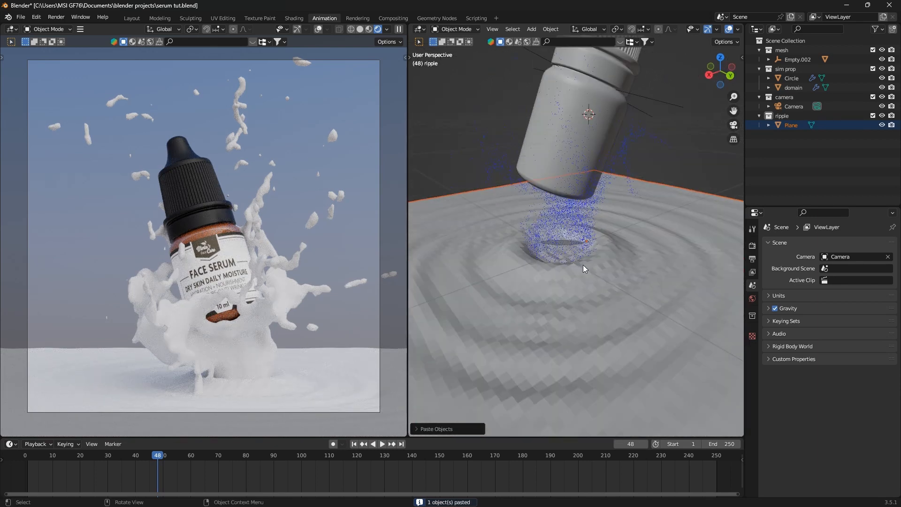
pyautogui.hotkey('ctrl', 's')
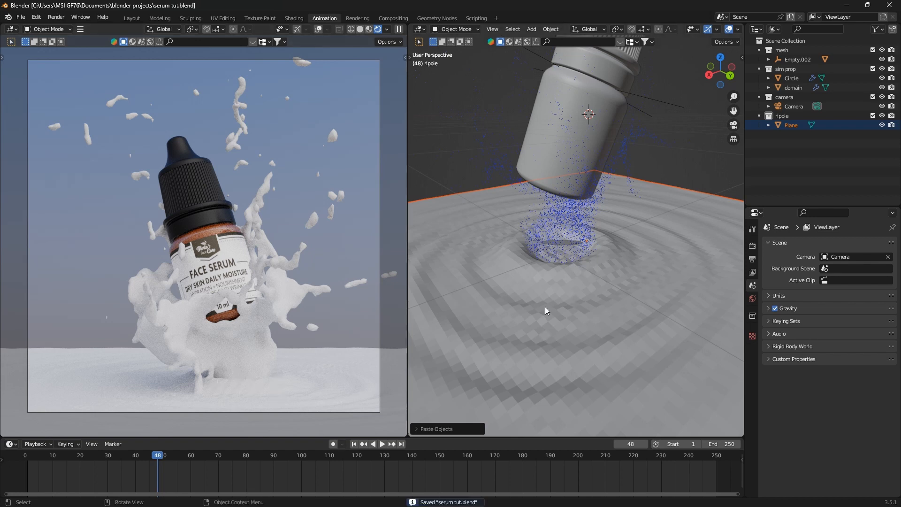
pyautogui.click(583, 281)
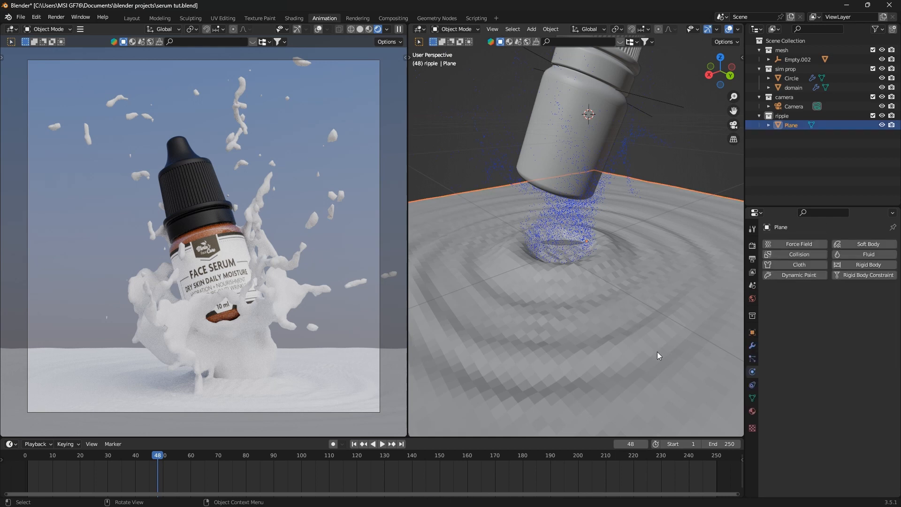
# - Try to scale the rippled plane up uniformly by about 1.19 under the splash
pyautogui.press('s')
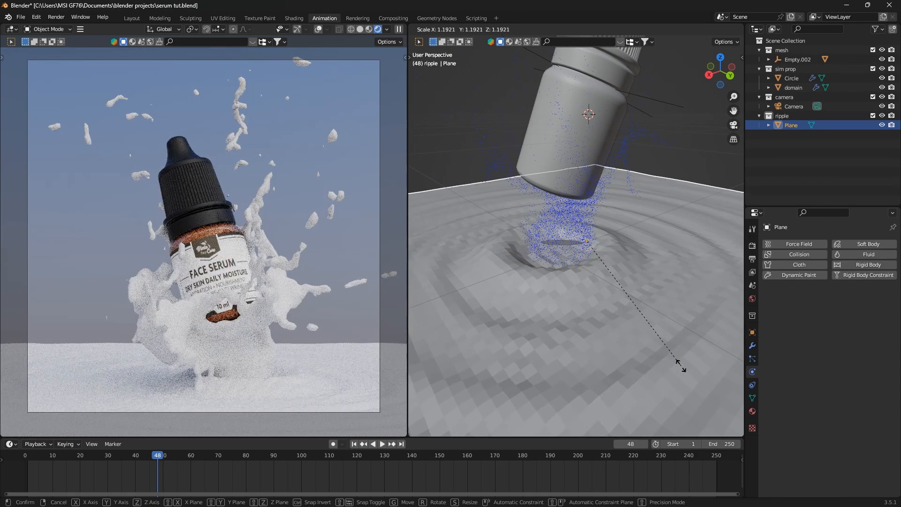
pyautogui.click(678, 363)
pyautogui.moveTo(674, 360); pyautogui.dragTo(557, 325, button='middle')
pyautogui.scroll(-5, 603, 325)
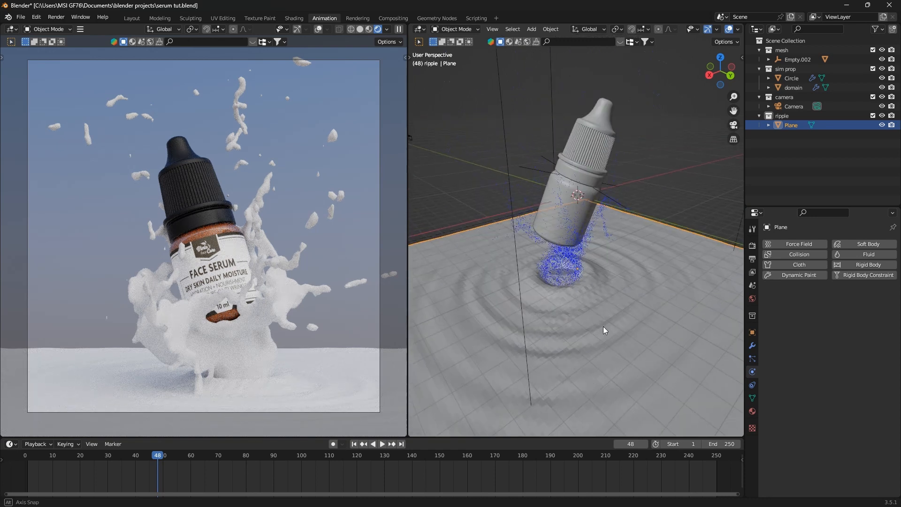
pyautogui.moveTo(610, 317); pyautogui.dragTo(609, 290, button='middle')
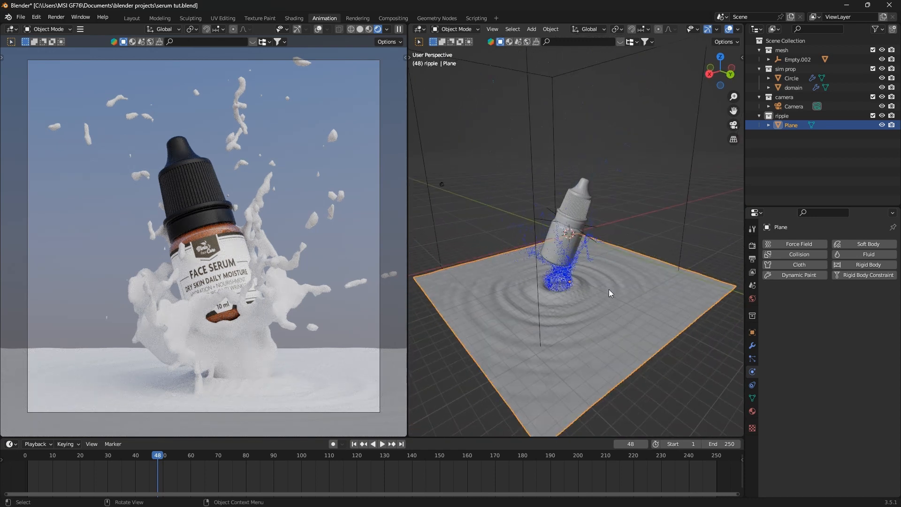
# - Save the project and apply Shade Smooth to the rippled plane
pyautogui.hotkey('ctrl', 's')
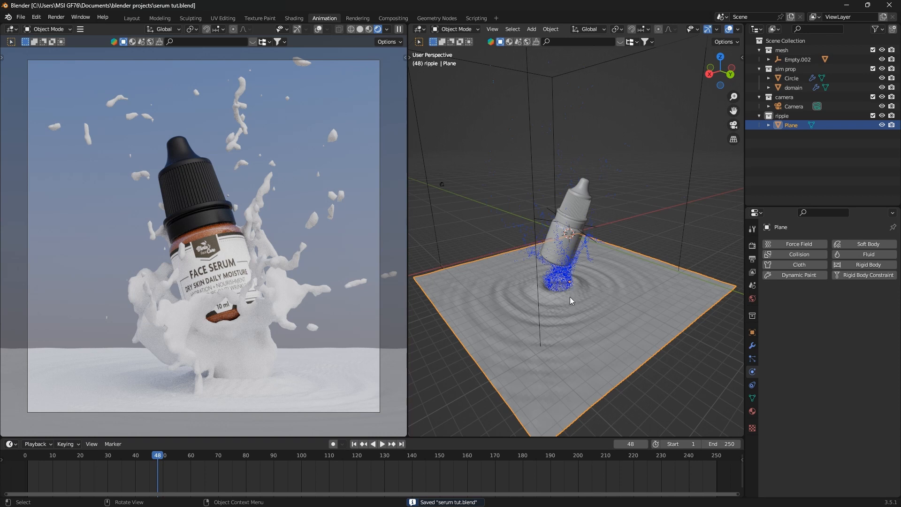
pyautogui.scroll(-2, 574, 304)
pyautogui.scroll(3, 616, 319)
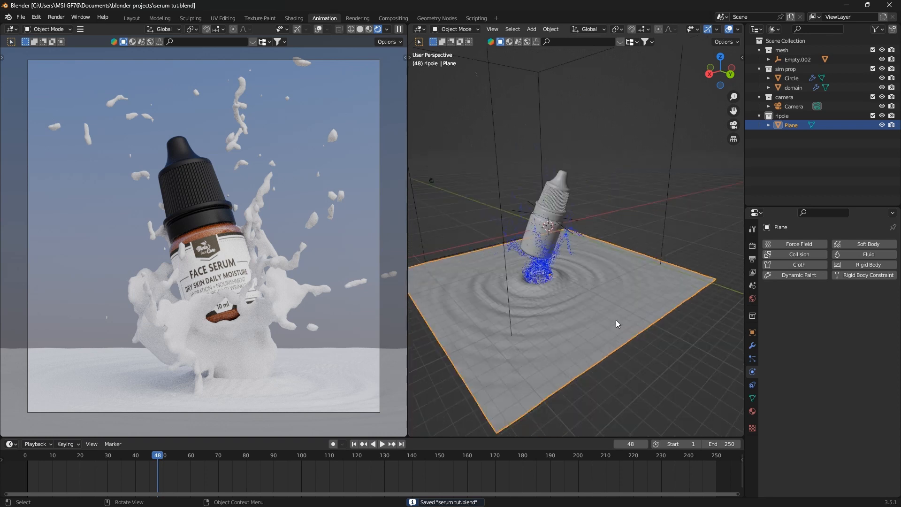
pyautogui.click(752, 345)
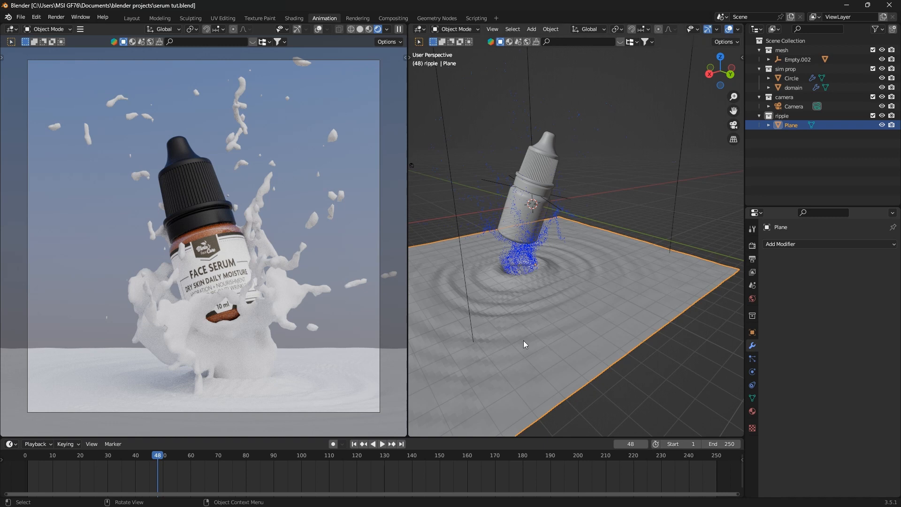
pyautogui.scroll(4, 560, 309)
pyautogui.rightClick(582, 276)
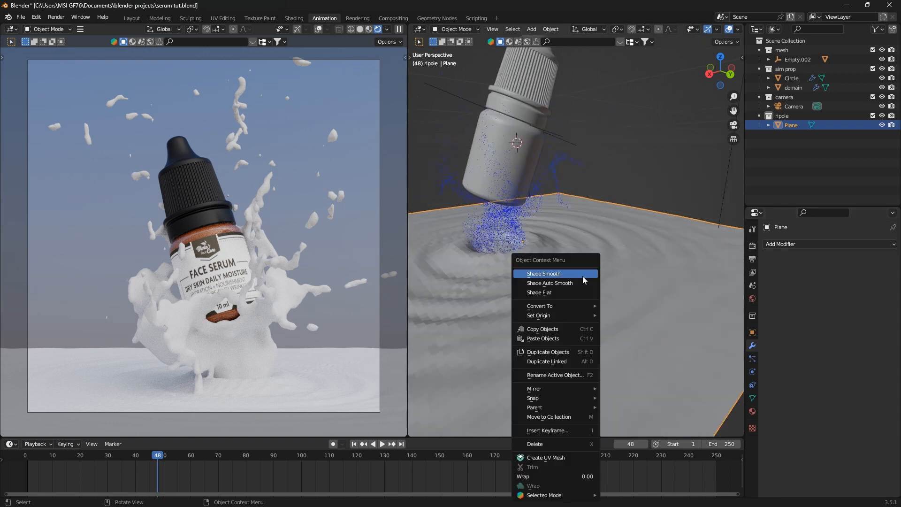
pyautogui.click(582, 274)
# - Examine the smooth-shaded ripples around the splash base from close up and from farther away
pyautogui.scroll(-2, 566, 294)
pyautogui.moveTo(566, 294); pyautogui.dragTo(608, 288, button='middle')
pyautogui.scroll(4, 571, 296)
pyautogui.scroll(-2, 572, 293)
pyautogui.scroll(4, 545, 258)
pyautogui.scroll(-4, 558, 270)
pyautogui.scroll(3, 608, 288)
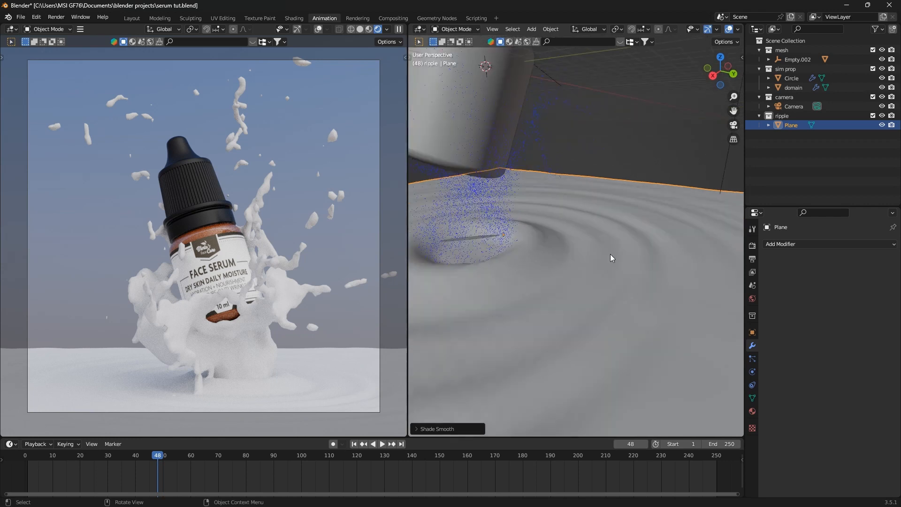
pyautogui.scroll(-6, 606, 268)
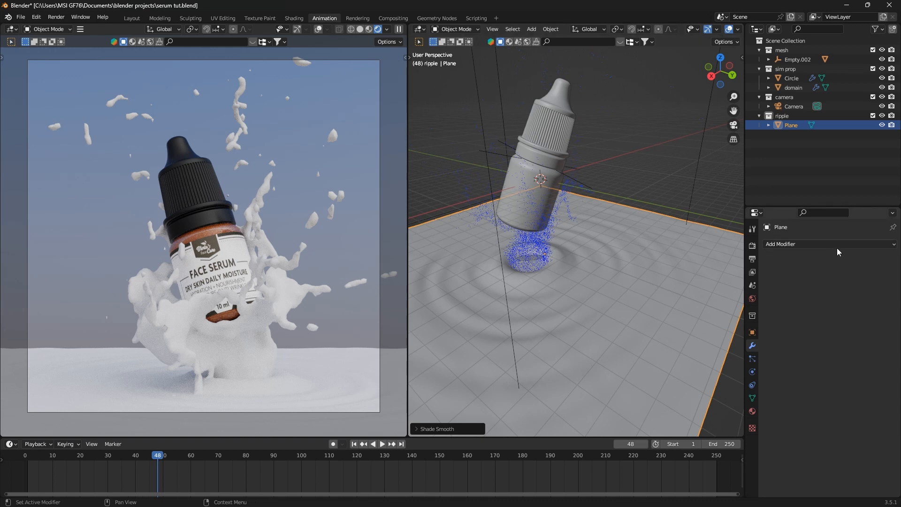
# - Add a Displace modifier to the rippled plane and create a new texture for it
pyautogui.click(824, 245)
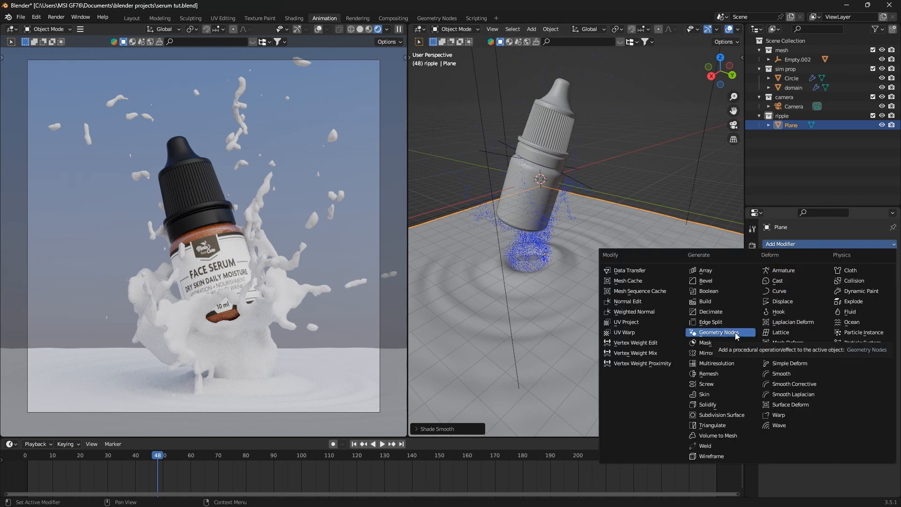
pyautogui.click(784, 301)
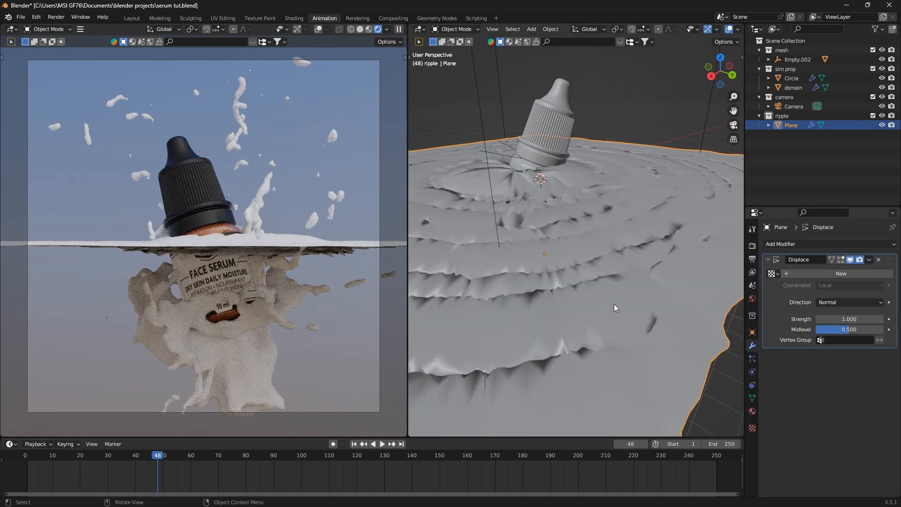
pyautogui.click(853, 273)
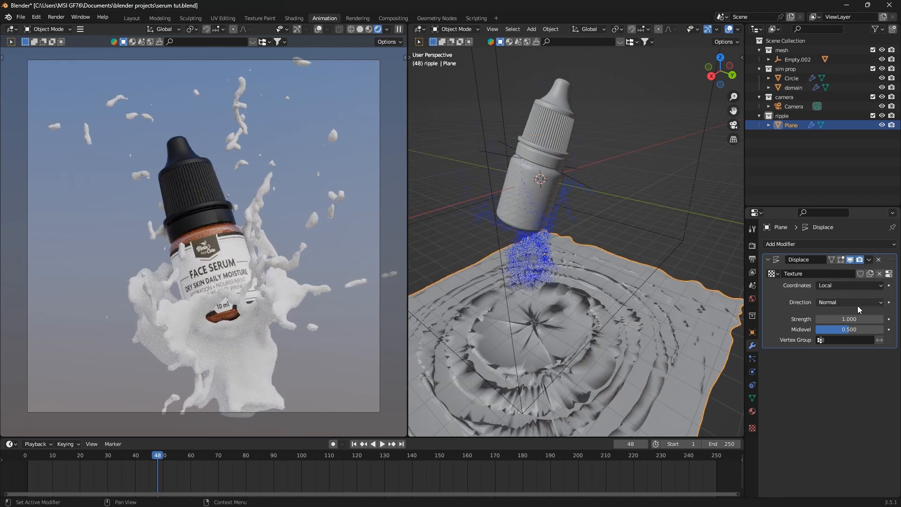
# - Change the type of the rippled plane's displacement texture to Clouds
pyautogui.click(889, 274)
pyautogui.click(854, 272)
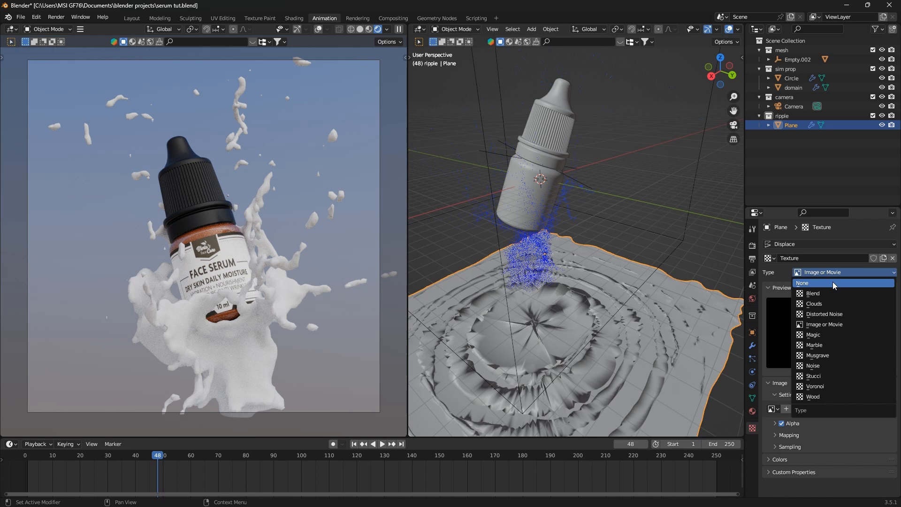
pyautogui.click(817, 303)
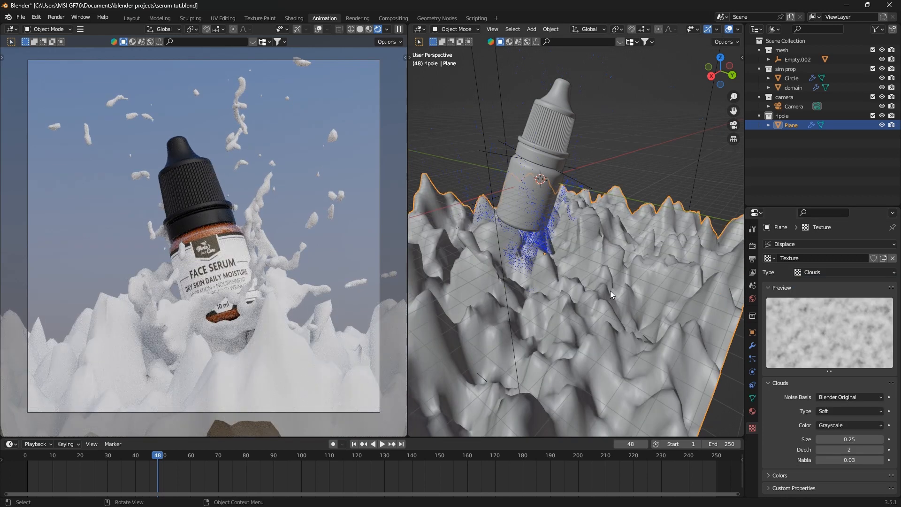
pyautogui.scroll(-5, 590, 277)
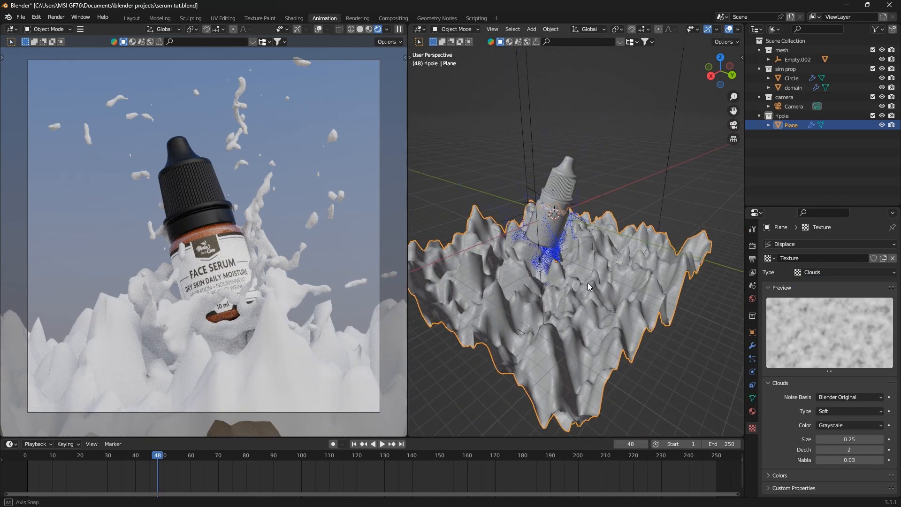
# - Set the Clouds texture's size to 0.10 and its depth to 5
pyautogui.moveTo(852, 439); pyautogui.dragTo(835, 439)
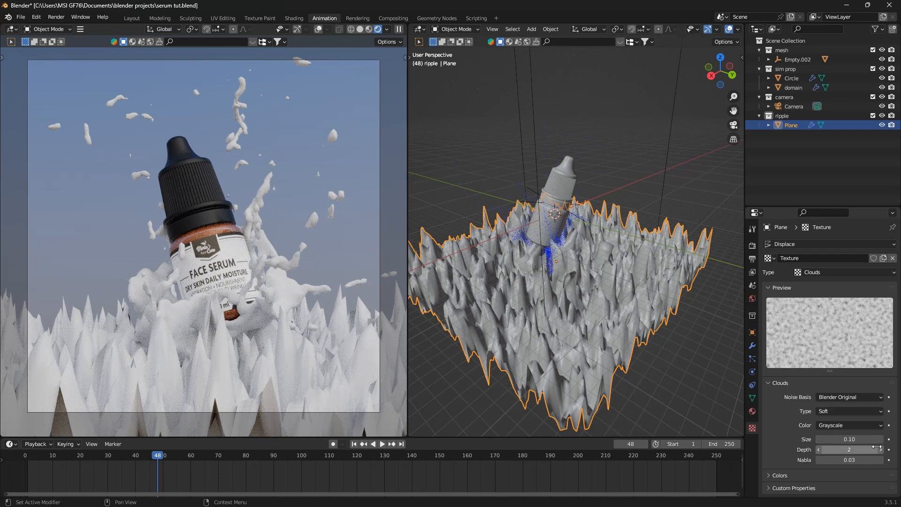
pyautogui.moveTo(852, 449)
pyautogui.mouseDown()
pyautogui.moveTo(843, 449)
pyautogui.moveTo(890, 450)
pyautogui.moveTo(859, 452)
pyautogui.mouseUp()
pyautogui.click(836, 448)
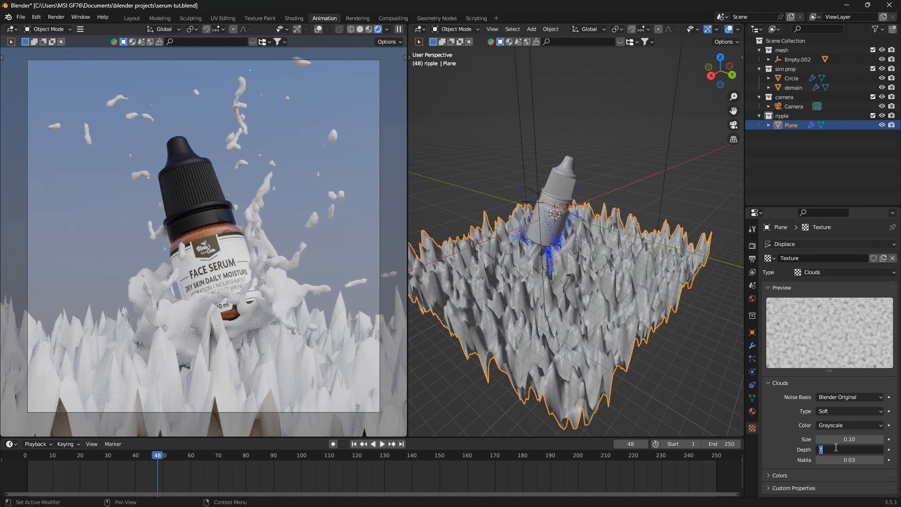
pyautogui.press('Return')
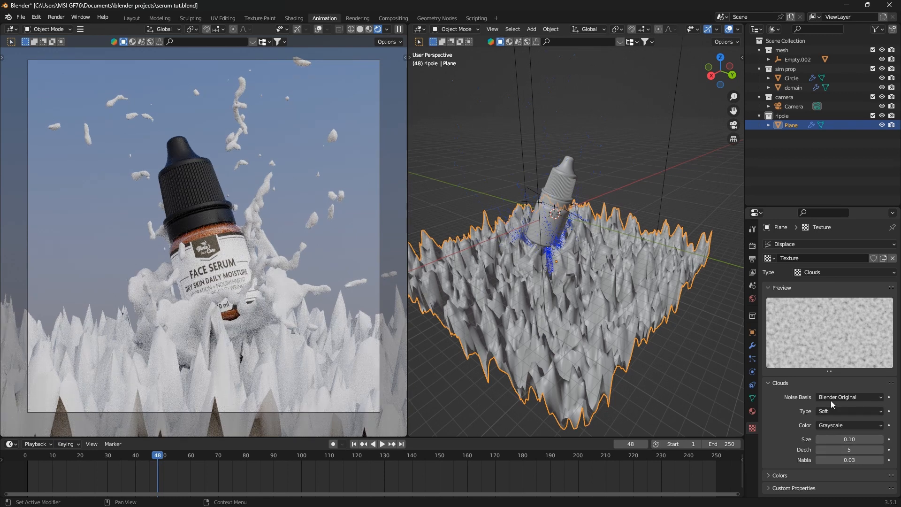
# - Set the Displace modifier's strength on the rippled plane to -0.030 and save the project
pyautogui.click(752, 347)
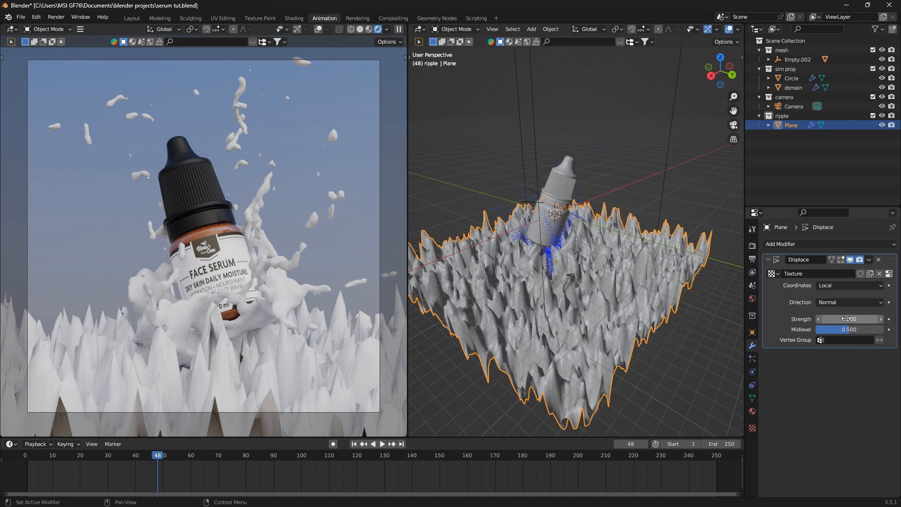
pyautogui.click(850, 320)
pyautogui.write('0.2')
pyautogui.press('Return')
pyautogui.moveTo(850, 320); pyautogui.dragTo(832, 315)
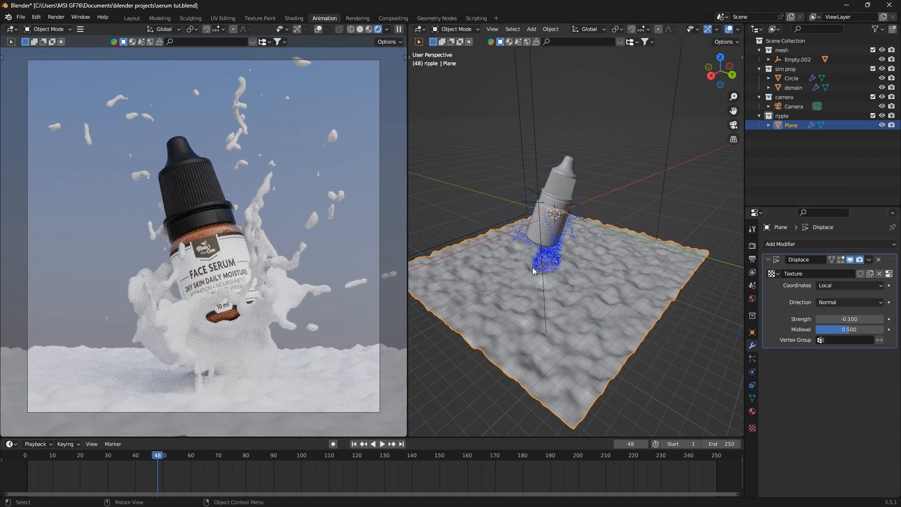
pyautogui.keyDown('shift'); pyautogui.moveTo(533, 267); pyautogui.dragTo(541, 239, button='middle'); pyautogui.keyUp('shift')
pyautogui.scroll(4, 565, 246)
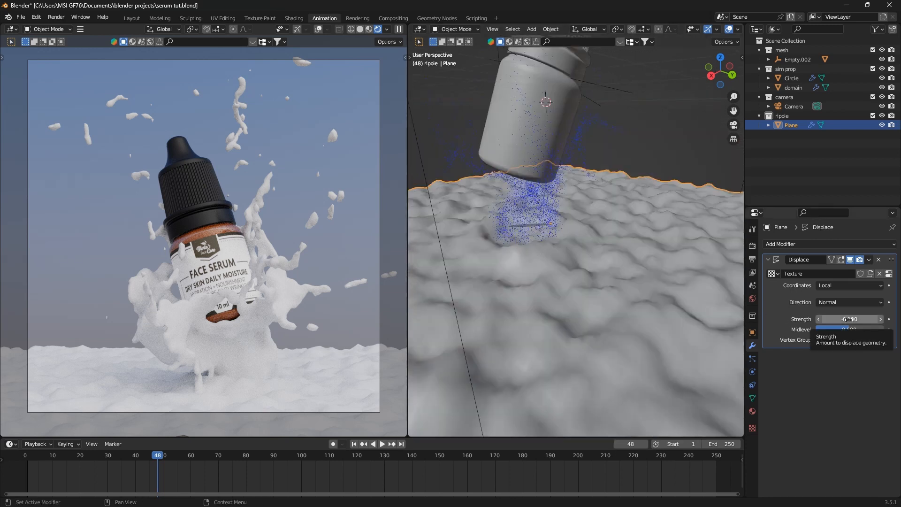
pyautogui.moveTo(849, 319)
pyautogui.mouseDown()
pyautogui.moveTo(811, 319)
pyautogui.moveTo(887, 319)
pyautogui.moveTo(849, 319)
pyautogui.mouseUp()
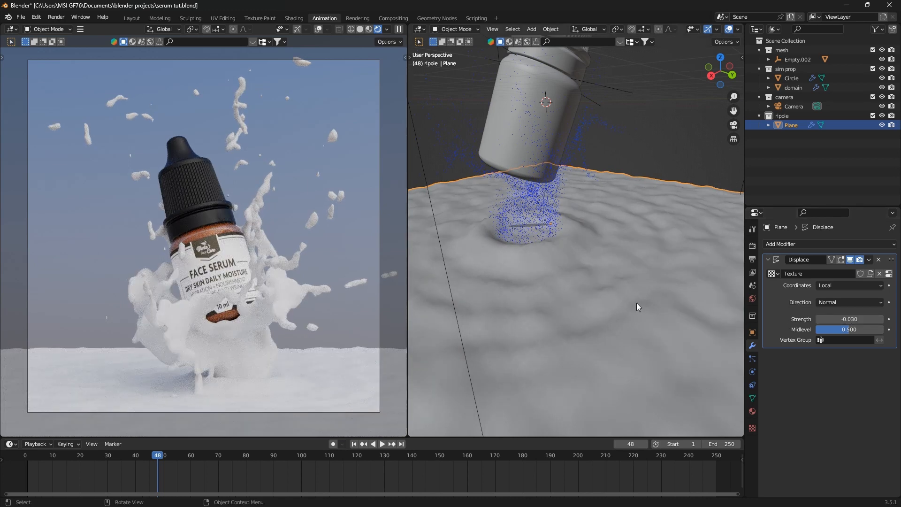
pyautogui.scroll(-4, 562, 278)
pyautogui.moveTo(561, 278); pyautogui.dragTo(530, 287, button='middle')
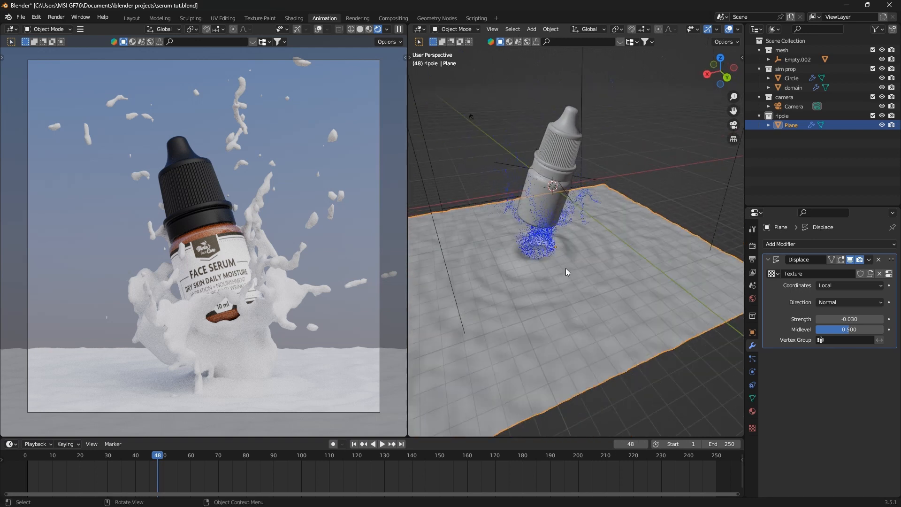
pyautogui.hotkey('ctrl', 's')
# - Add a new plane at the scene's centre and scale it up uniformly to nearly the rippled plane's size
pyautogui.scroll(-3, 579, 269)
pyautogui.moveTo(584, 275)
pyautogui.mouseDown(button='middle')
pyautogui.moveTo(564, 280)
pyautogui.moveTo(590, 281)
pyautogui.mouseUp(button='middle')
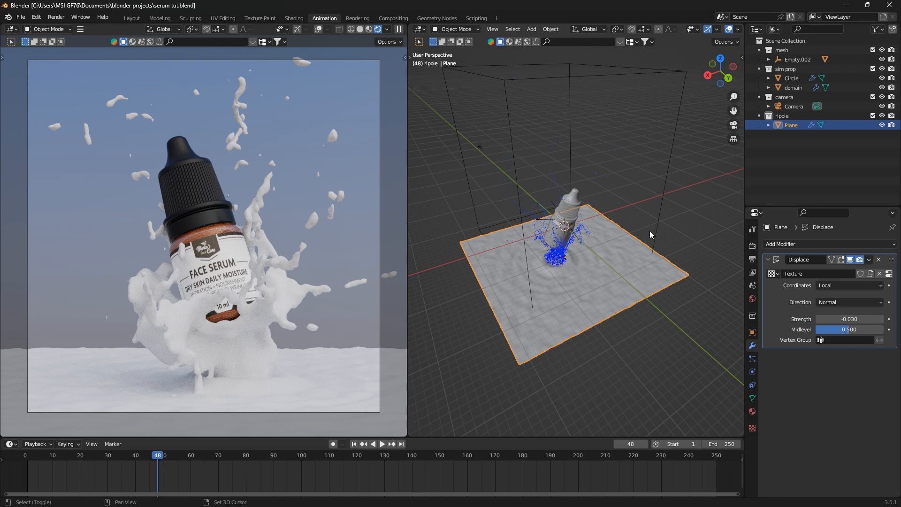
pyautogui.hotkey('shift', 'a')
pyautogui.moveTo(650, 230)
pyautogui.click(696, 229)
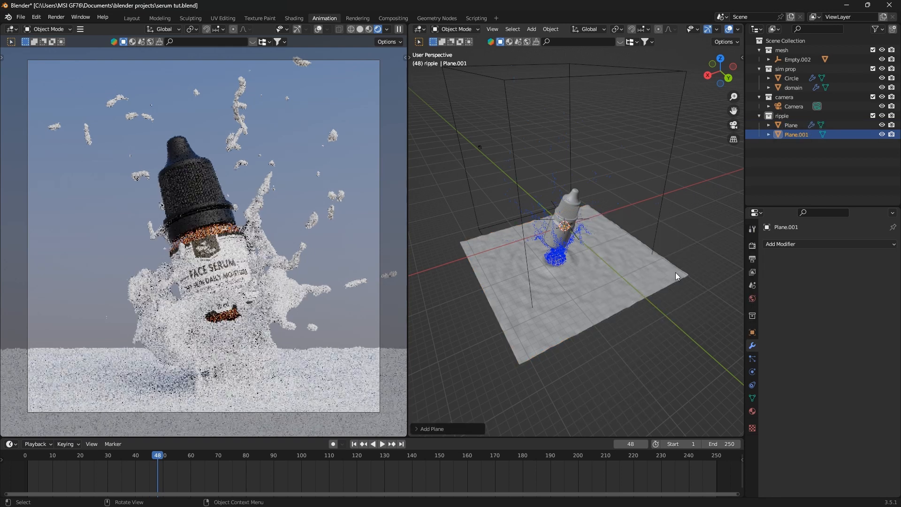
pyautogui.press('s')
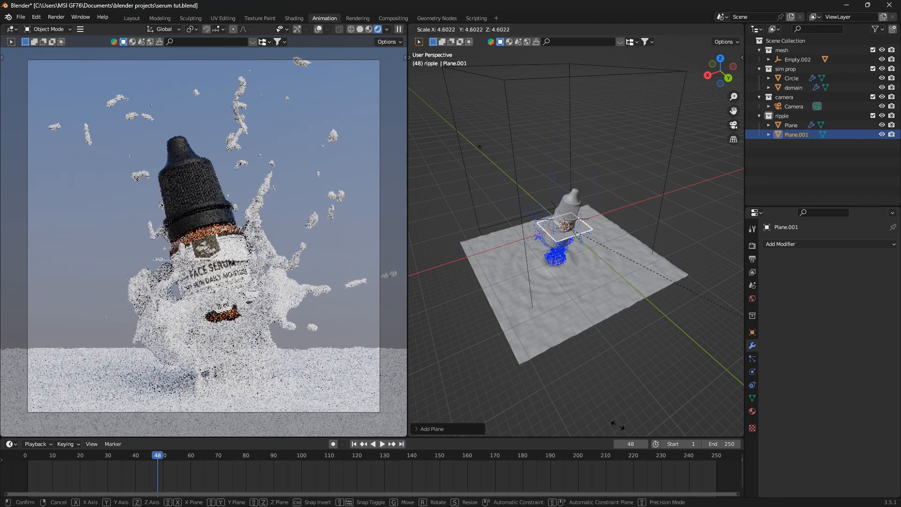
pyautogui.click(683, 340)
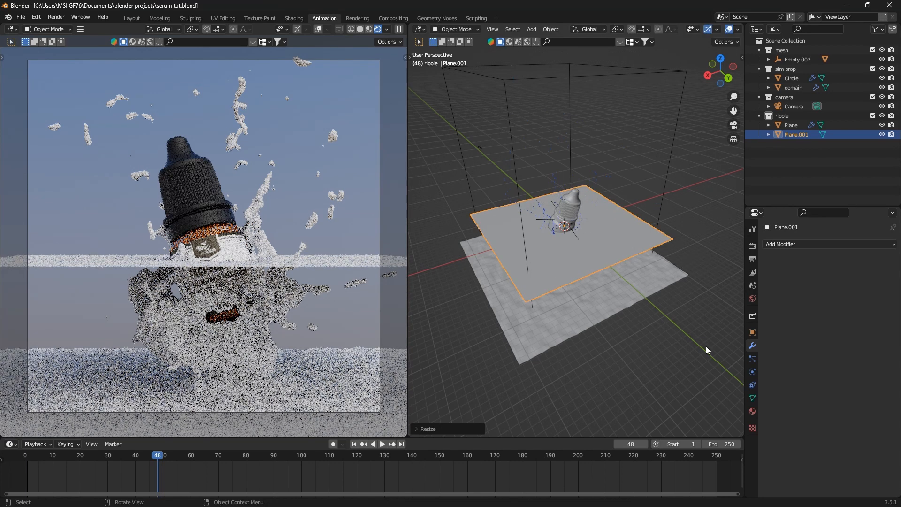
# - Lower the new plane along Z to just beneath the rippled plane and enlarge it until it extends beyond the ripples on all sides
pyautogui.press('g')
pyautogui.press('z')
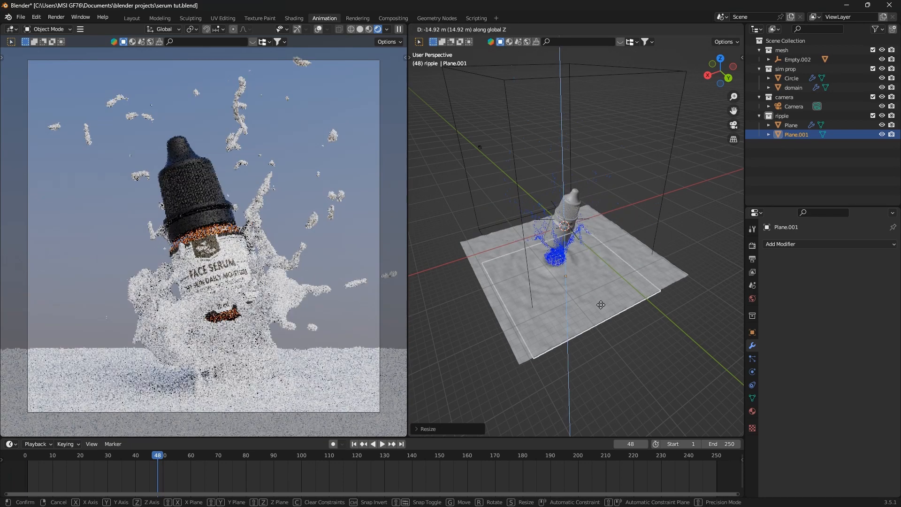
pyautogui.click(605, 302)
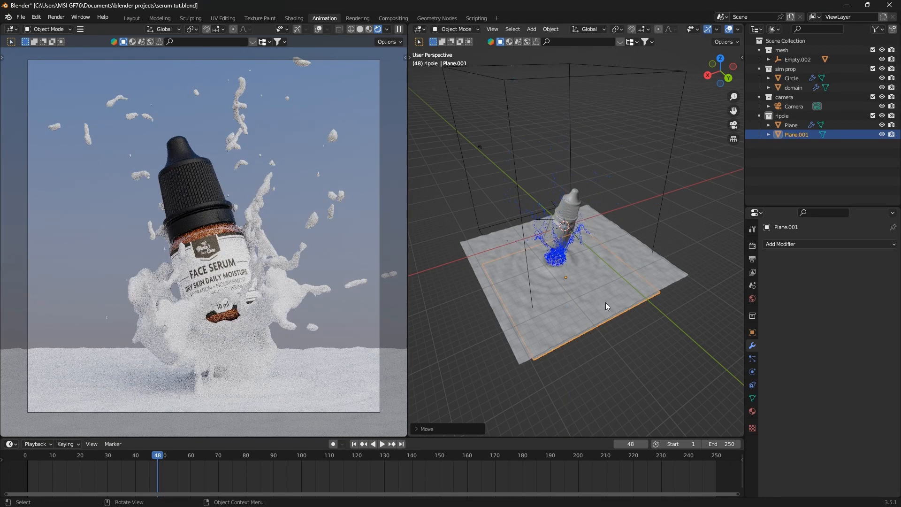
pyautogui.press('KP_3')
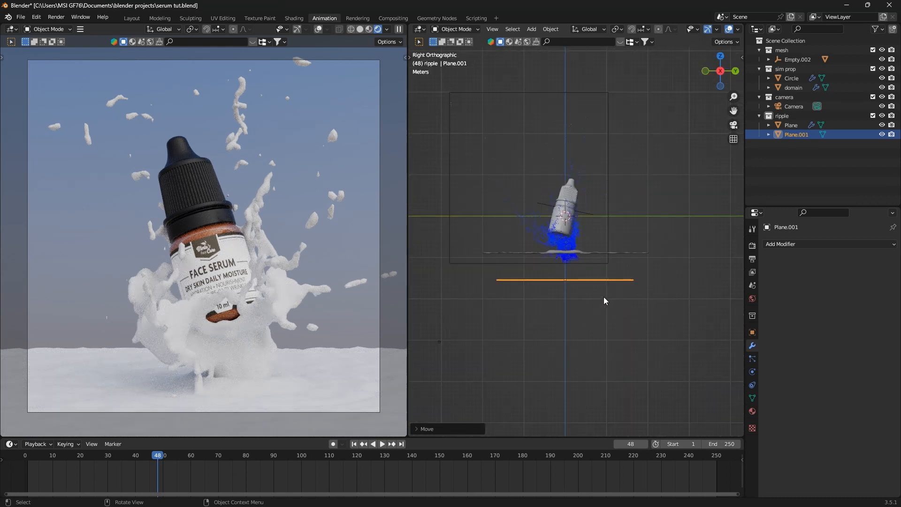
pyautogui.press('g')
pyautogui.press('z')
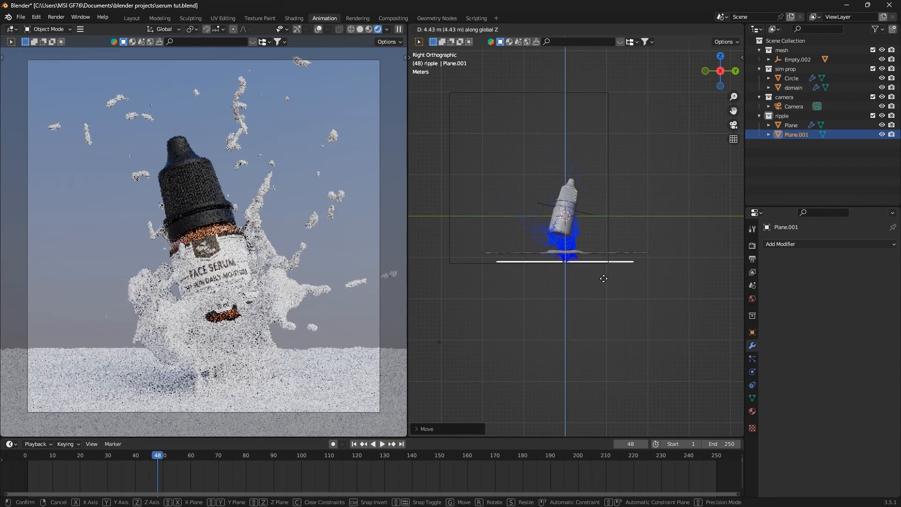
pyautogui.click(604, 280)
pyautogui.press('s')
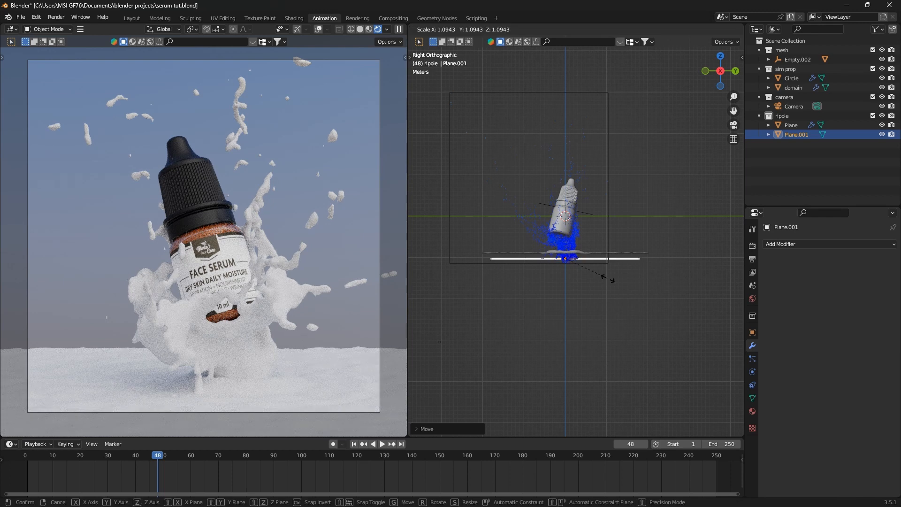
pyautogui.click(625, 288)
# - Extrude one side edge of the new plane about 61 m upward along Z as a backdrop wall
pyautogui.moveTo(576, 288); pyautogui.dragTo(615, 296, button='middle')
pyautogui.press('Tab')
pyautogui.press('2')
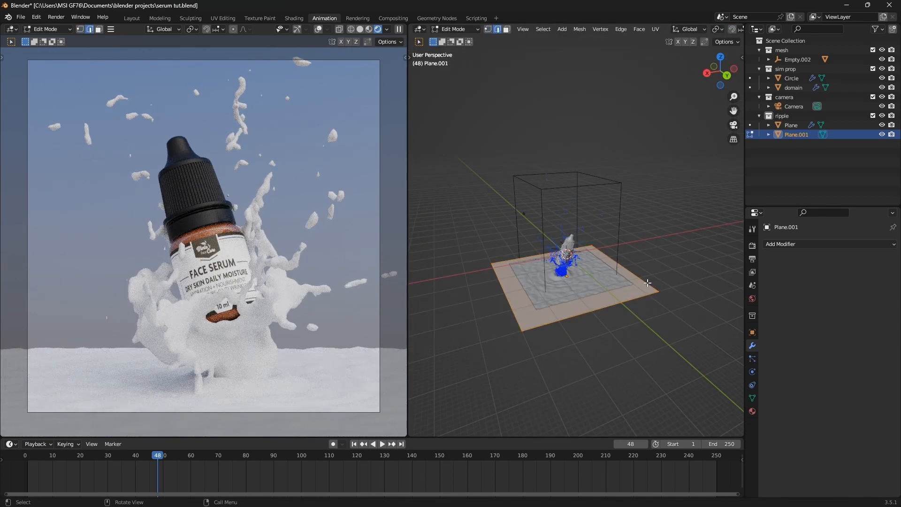
pyautogui.click(647, 283)
pyautogui.press('g')
pyautogui.press('z')
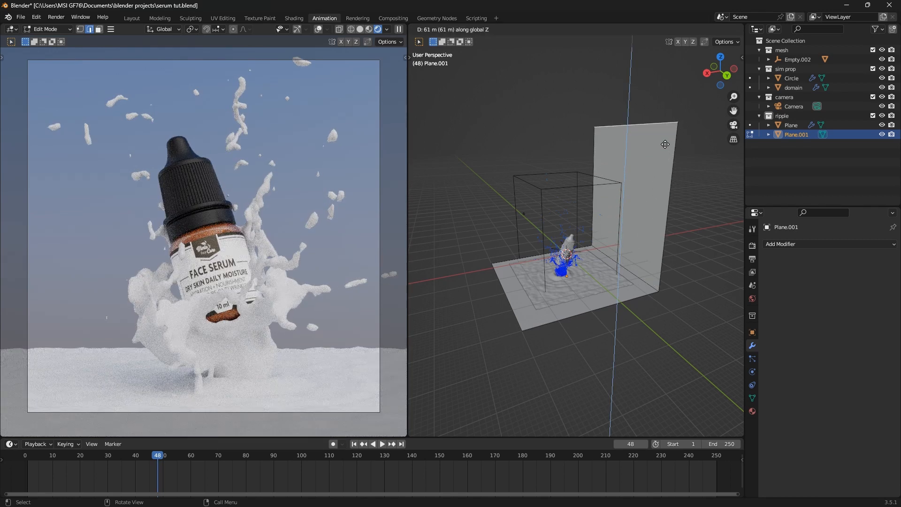
pyautogui.click(665, 144)
pyautogui.press('Tab')
# - Rotate the backdrop a quarter turn clockwise in top view so its wall stands behind the bottle in the camera view
pyautogui.moveTo(640, 229); pyautogui.dragTo(645, 271, button='middle')
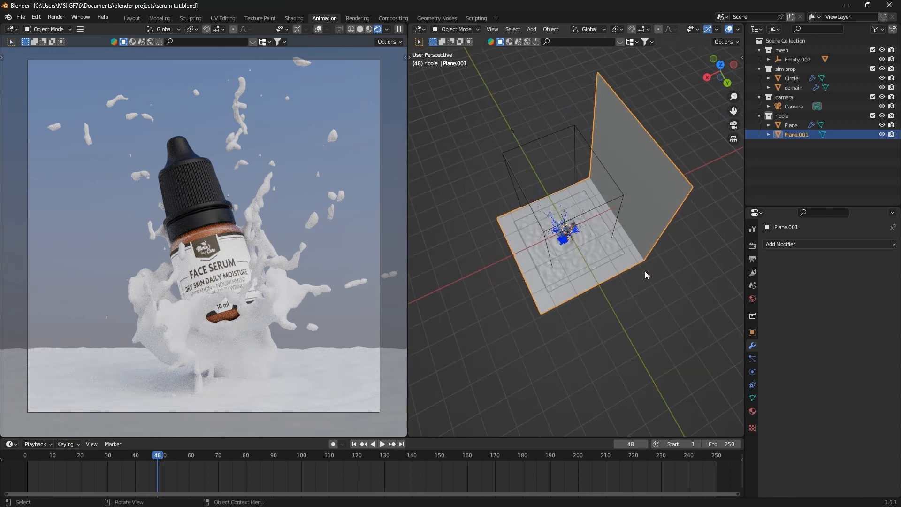
pyautogui.press('KP_7')
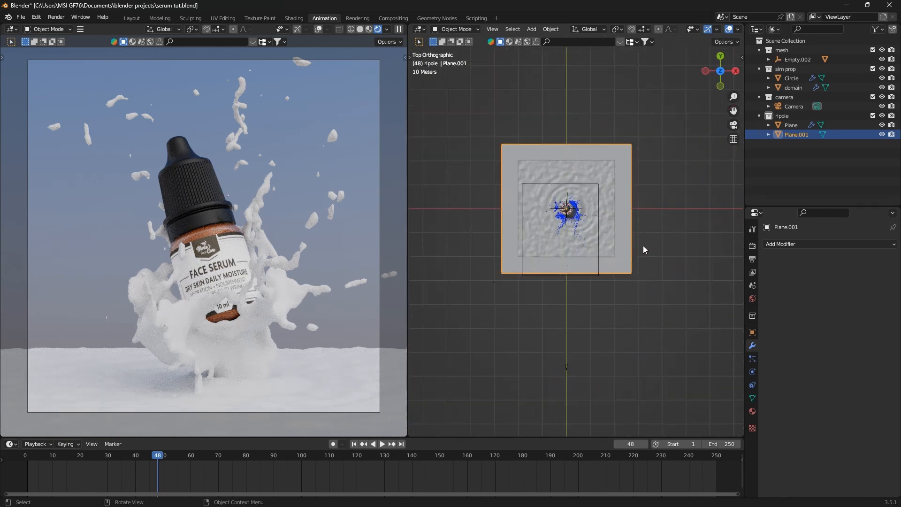
pyautogui.press('r')
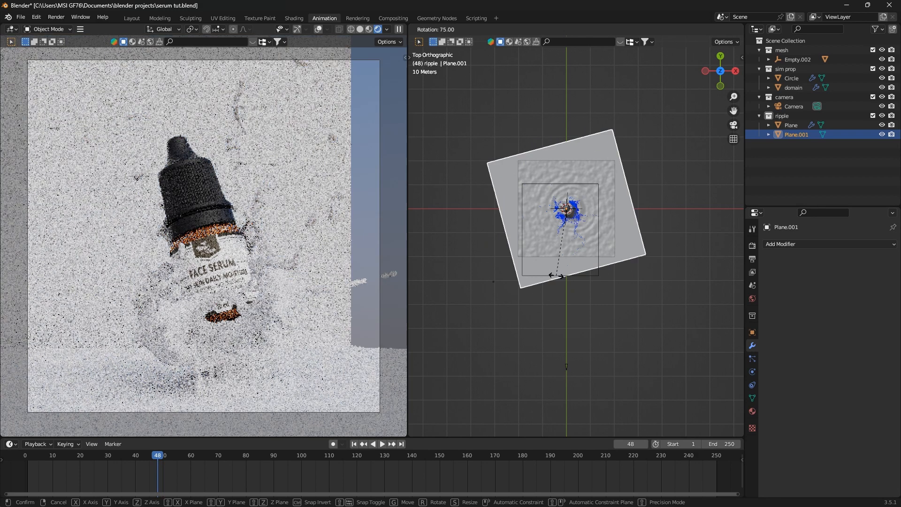
pyautogui.click(544, 266)
pyautogui.moveTo(543, 265); pyautogui.dragTo(522, 216, button='middle')
pyautogui.scroll(3, 567, 288)
pyautogui.moveTo(637, 272); pyautogui.dragTo(744, 305, button='middle')
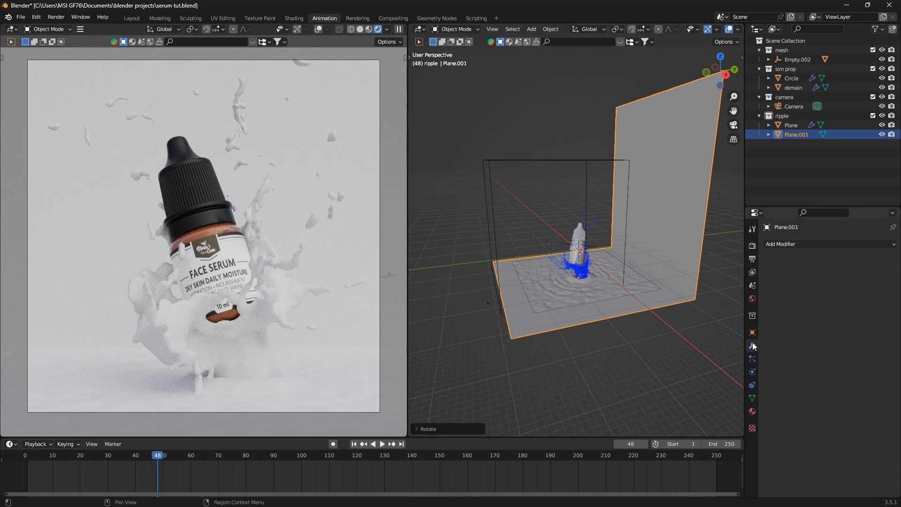
# - Add a Bevel modifier to the backdrop and apply its object transform
pyautogui.click(829, 247)
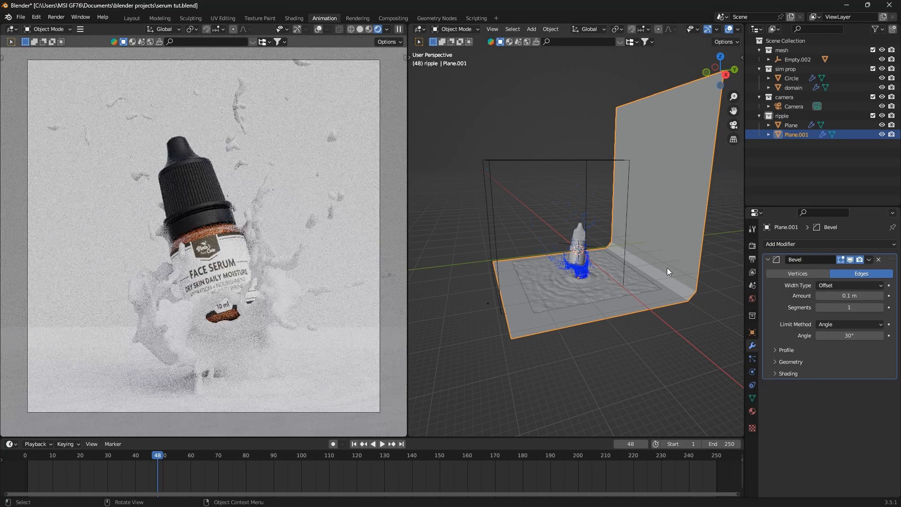
pyautogui.hotkey('ctrl', 'a')
pyautogui.click(652, 271)
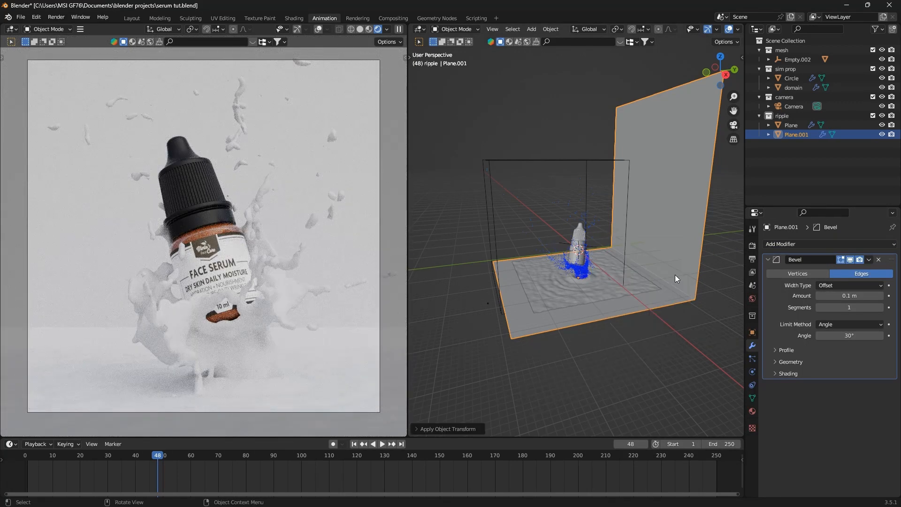
# - Set the backdrop's Bevel amount to 12.72 m with 8 segments
pyautogui.moveTo(849, 295); pyautogui.dragTo(899, 296)
pyautogui.click(849, 307)
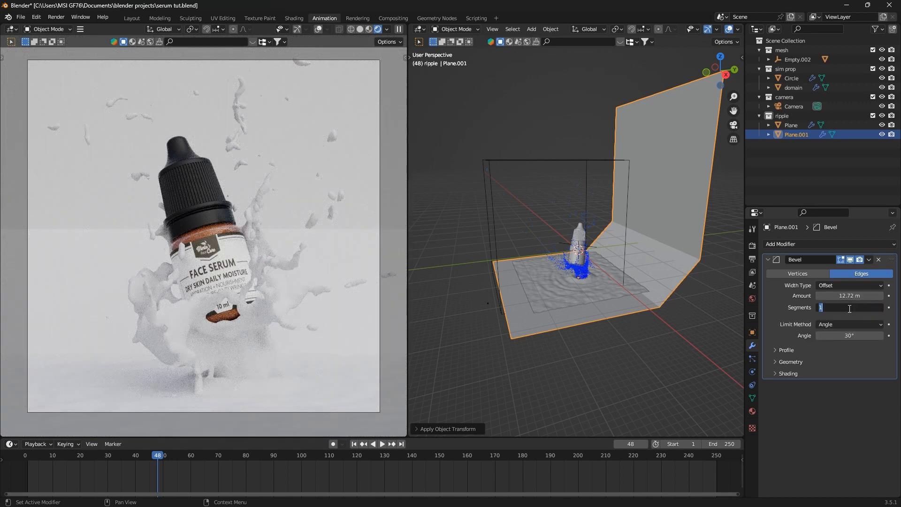
pyautogui.write('8')
pyautogui.press('Return')
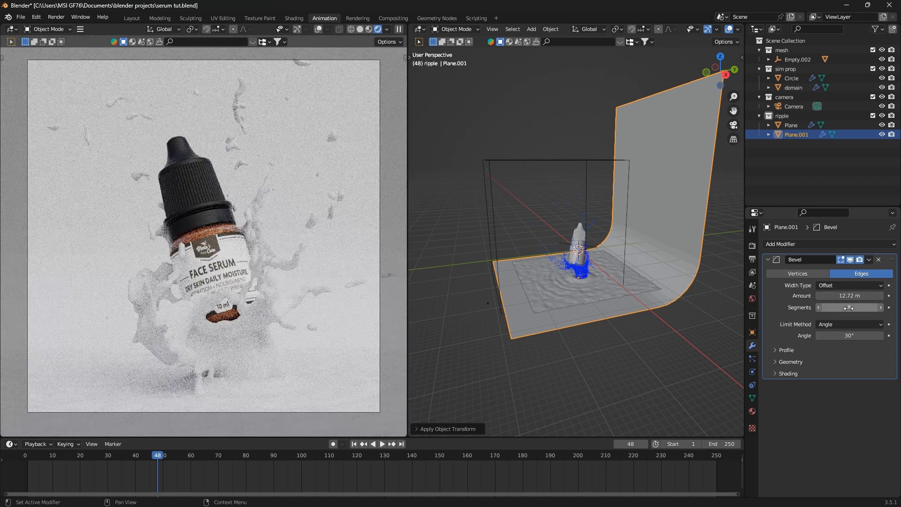
# - Apply Shade Smooth to the curved backdrop and save the project
pyautogui.rightClick(657, 257)
pyautogui.click(660, 258)
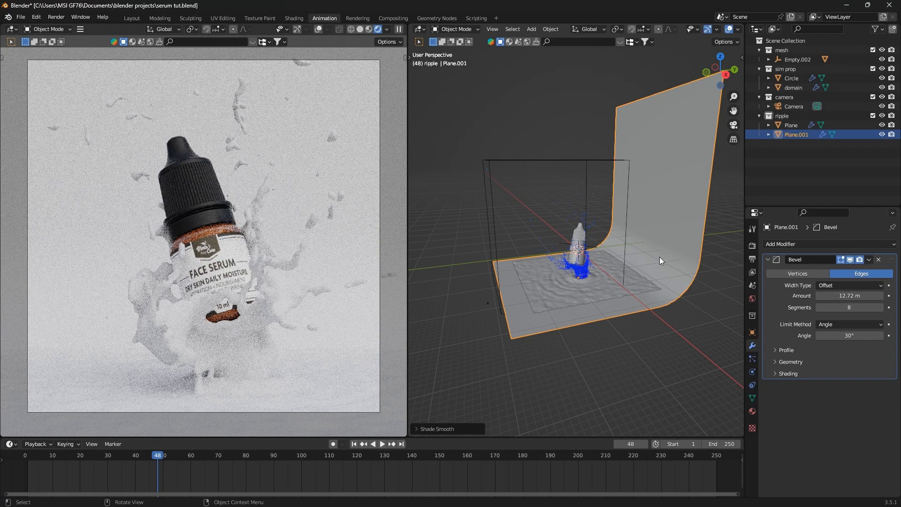
pyautogui.hotkey('ctrl', 's')
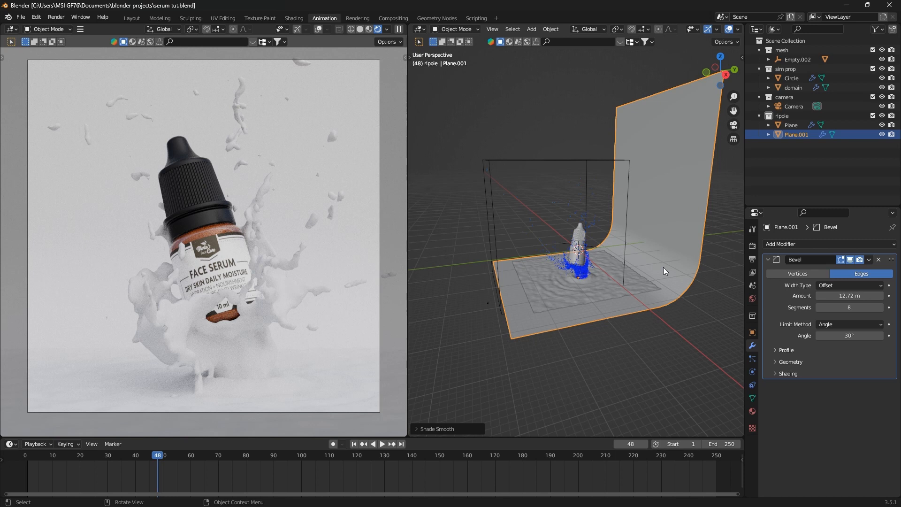
pyautogui.scroll(8, 590, 253)
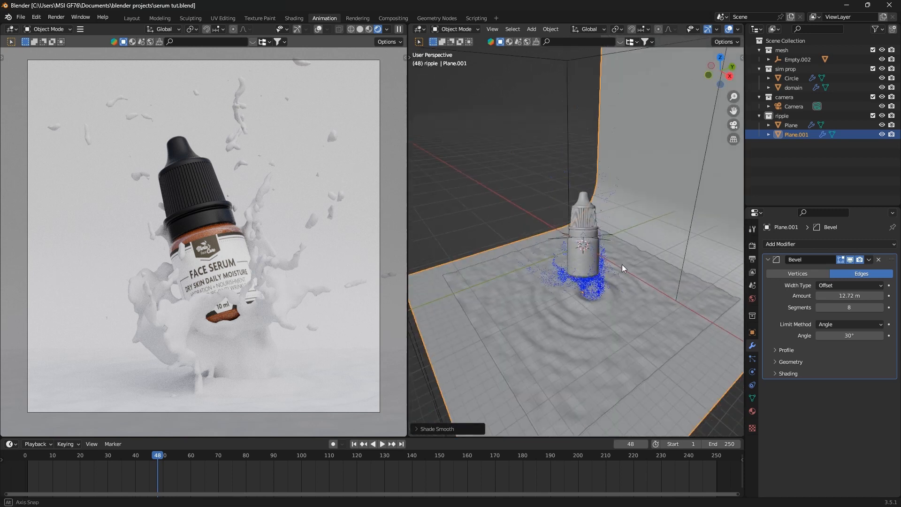
pyautogui.scroll(3, 590, 243)
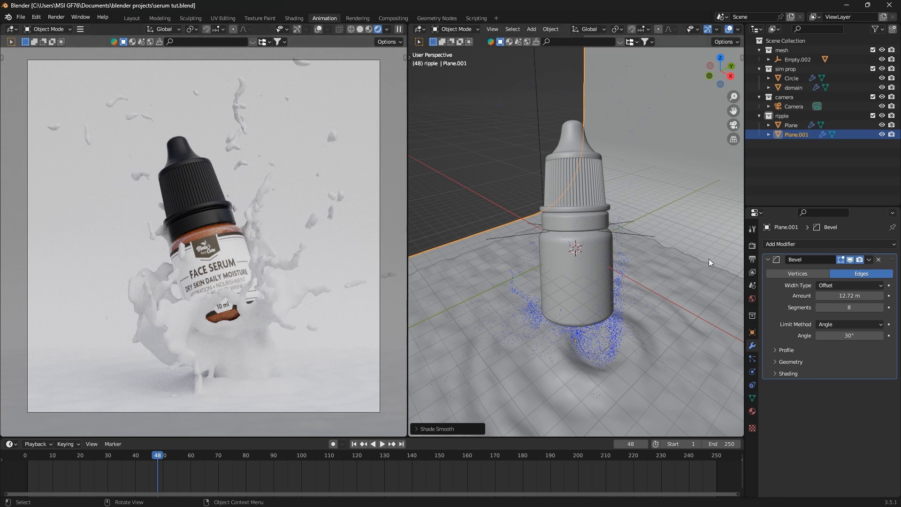
pyautogui.scroll(-2, 578, 240)
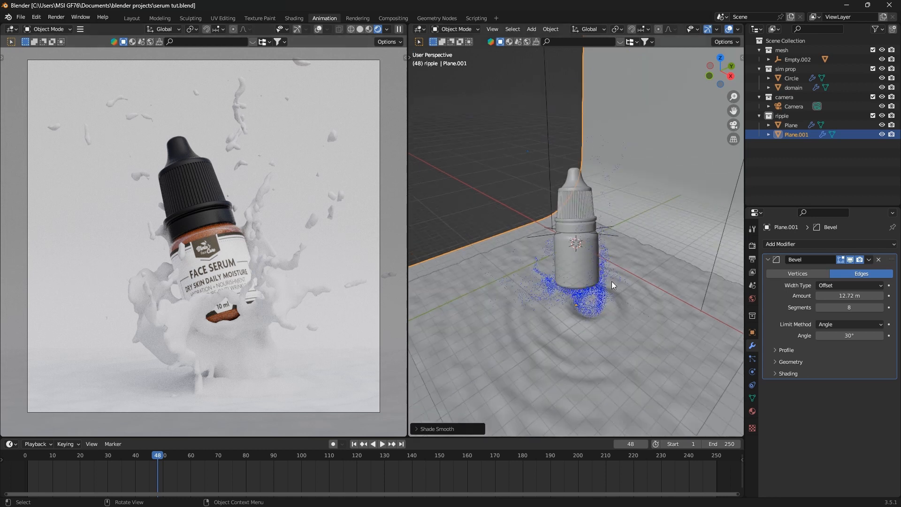
# - Switch to Chrome and open a new browser tab beside the Pinterest page
pyautogui.scroll(-3, 580, 254)
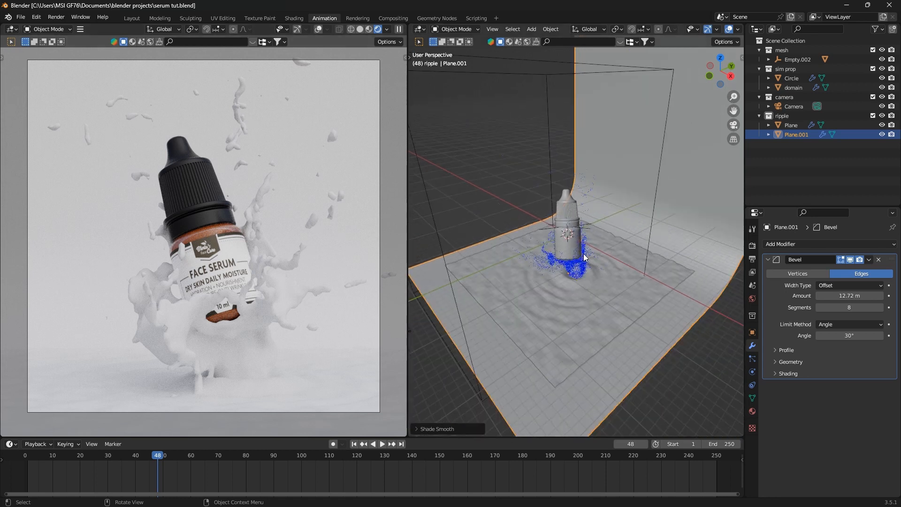
pyautogui.moveTo(540, 493)
pyautogui.click(485, 495)
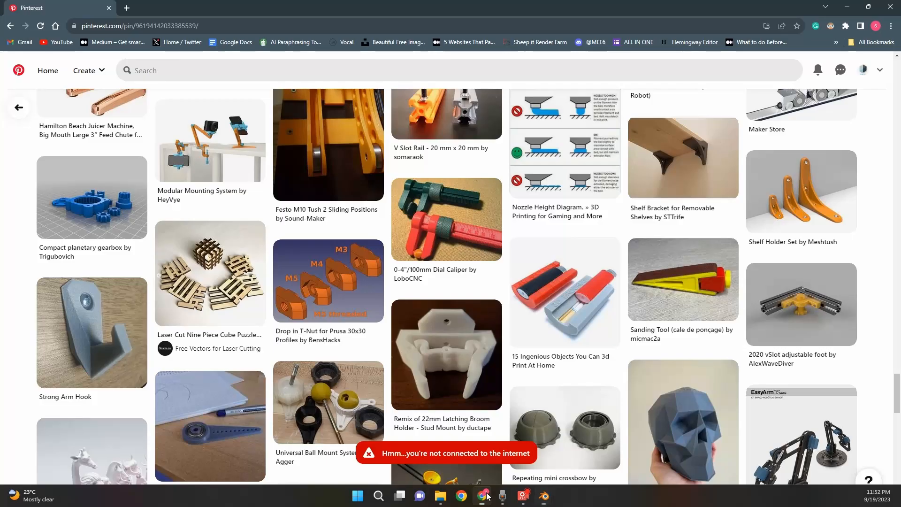
pyautogui.click(127, 8)
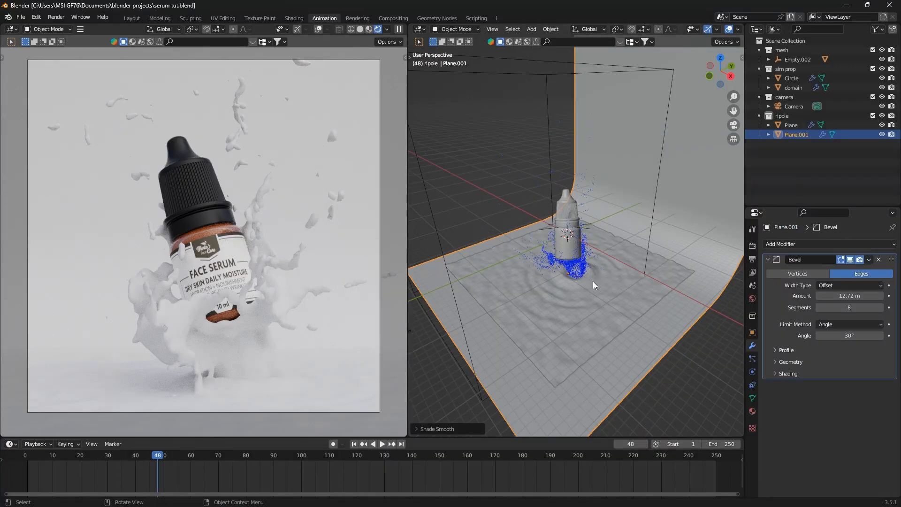
# - Return to Blender, open the Shading workspace, and select the serum bottle with its material settings shown
pyautogui.scroll(8, 589, 272)
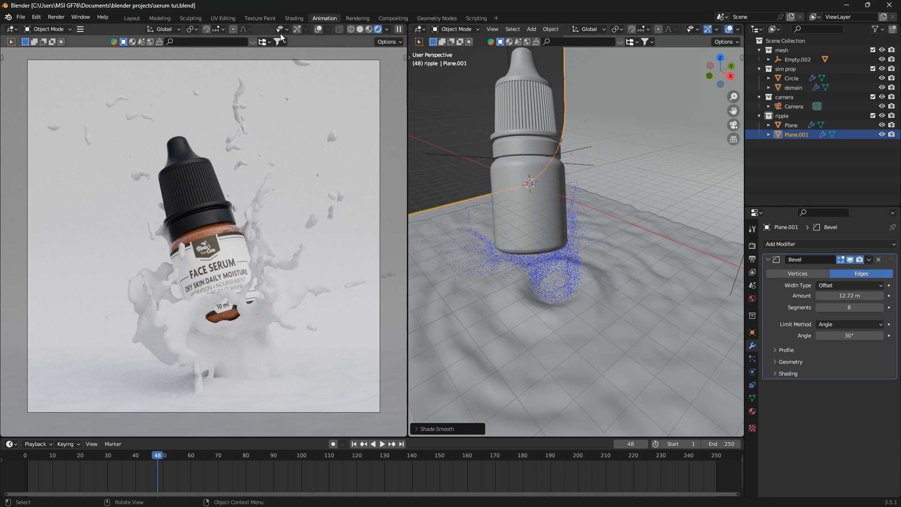
pyautogui.click(294, 18)
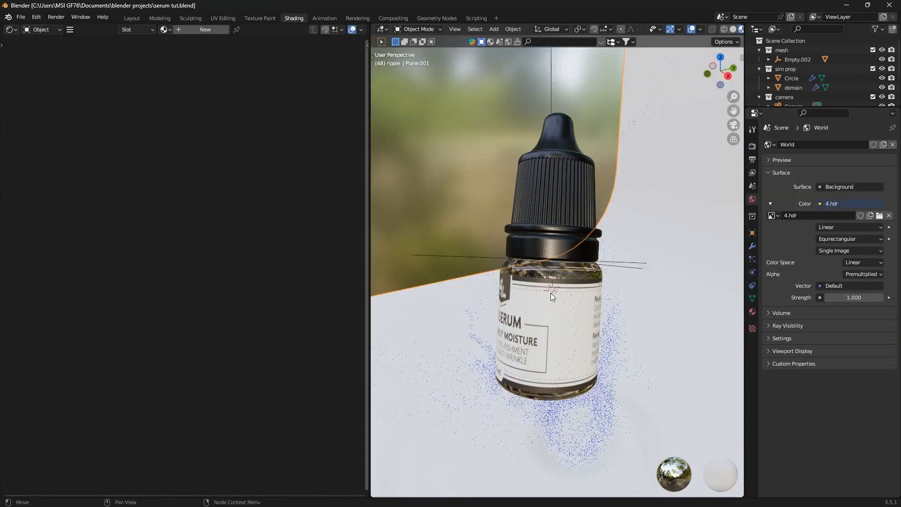
pyautogui.scroll(1, 551, 275)
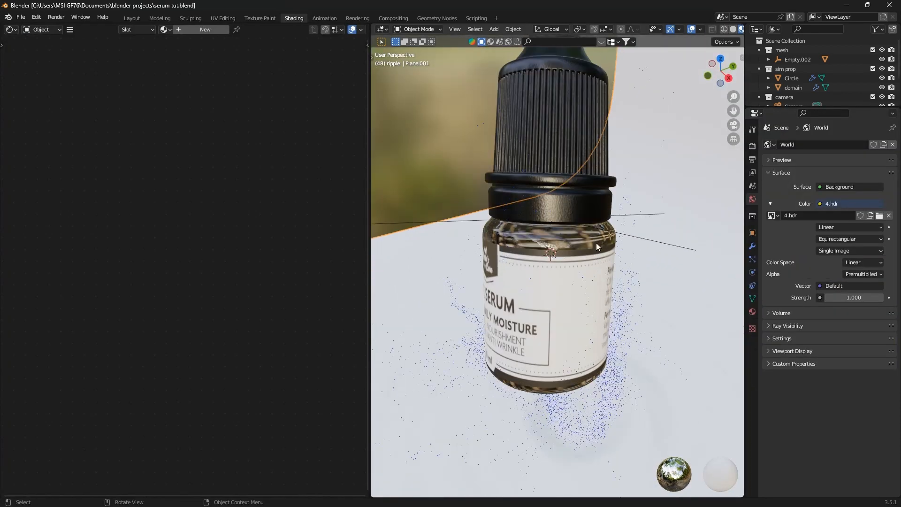
pyautogui.click(752, 312)
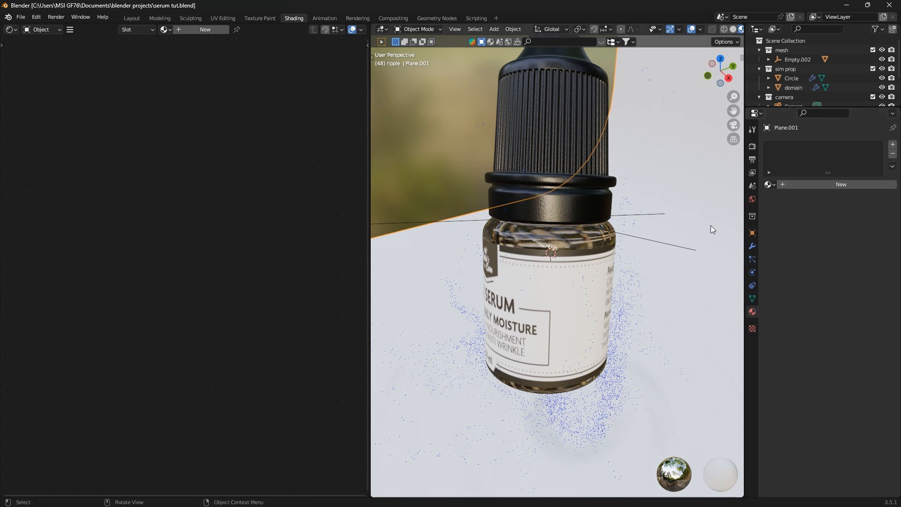
pyautogui.click(563, 240)
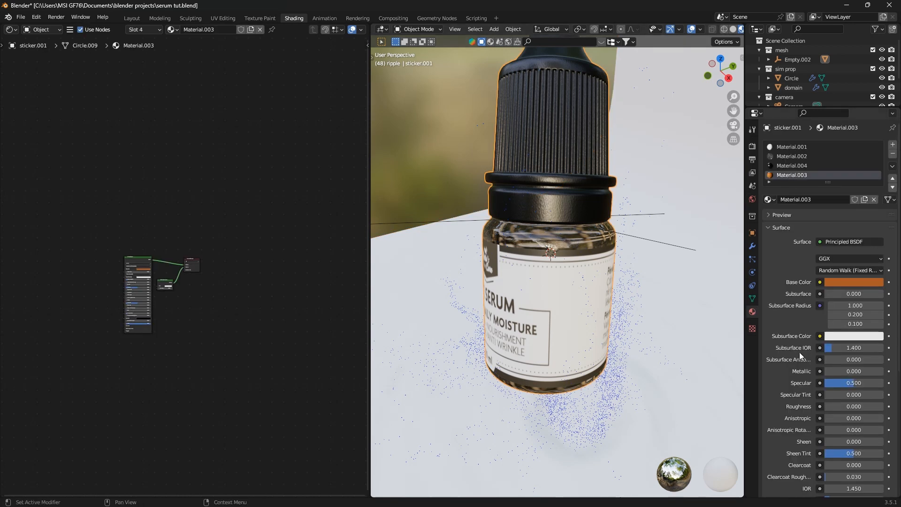
# - Copy the hex code AA5926 from the base color of the bottle's orange Material.003
pyautogui.click(853, 280)
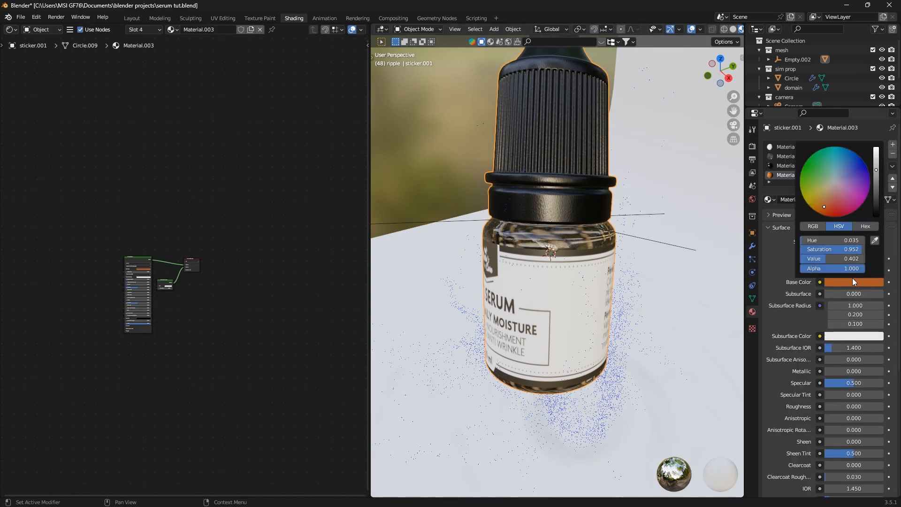
pyautogui.click(865, 226)
pyautogui.click(802, 240)
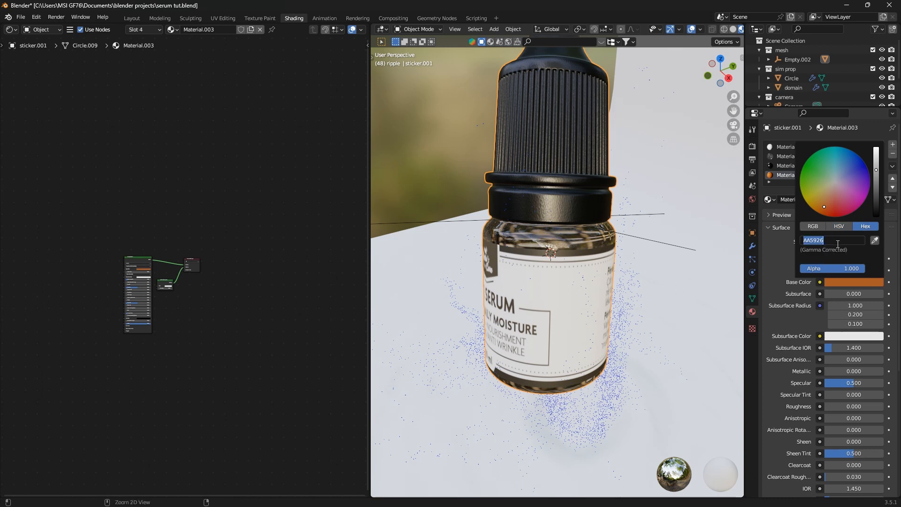
pyautogui.click(326, 369)
# - Switch to Chrome and search for "adobe color wheel" in the new tab
pyautogui.moveTo(433, 495)
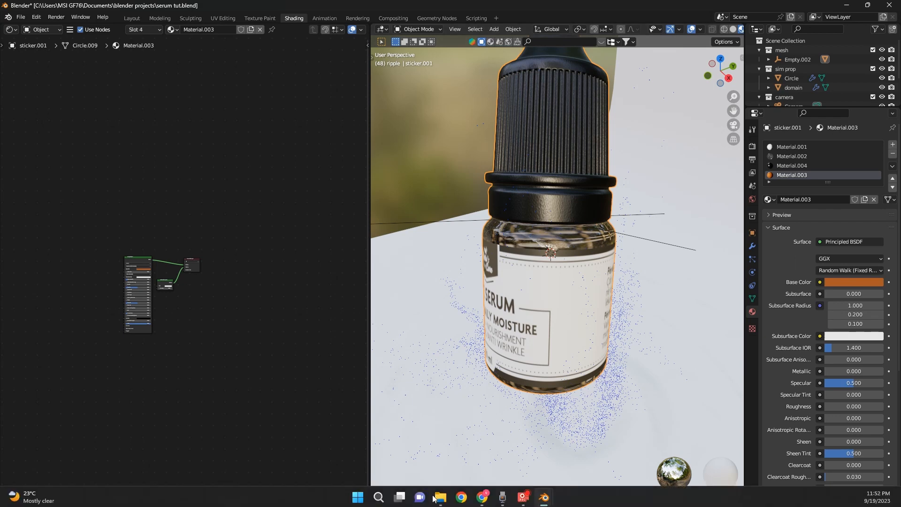
pyautogui.click(482, 497)
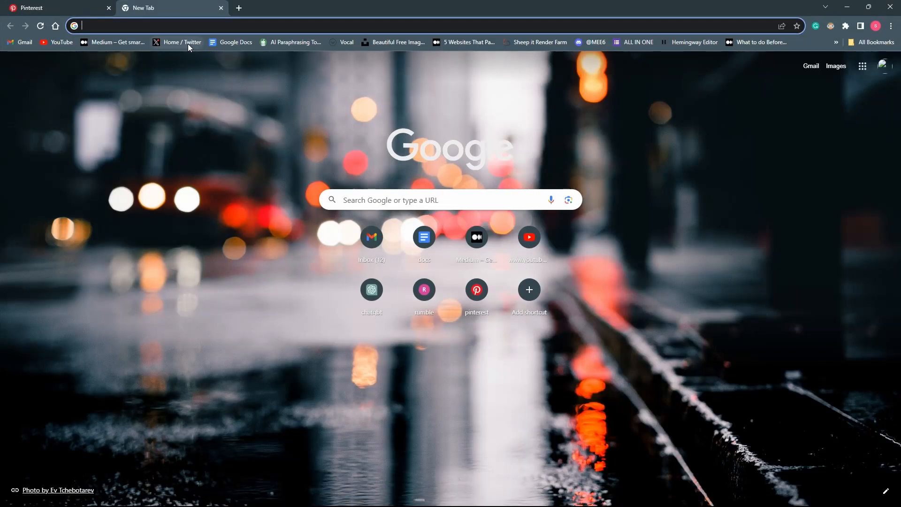
pyautogui.write('adobe voice enhancer')
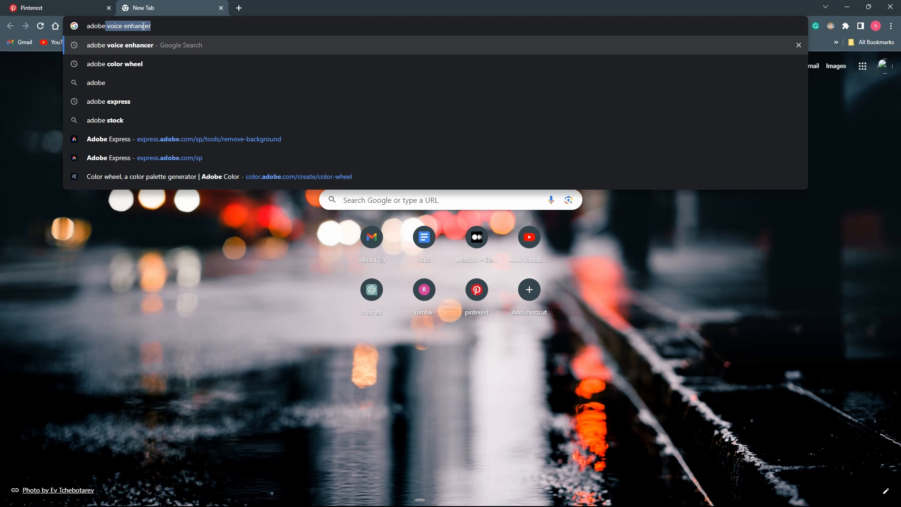
pyautogui.click(112, 64)
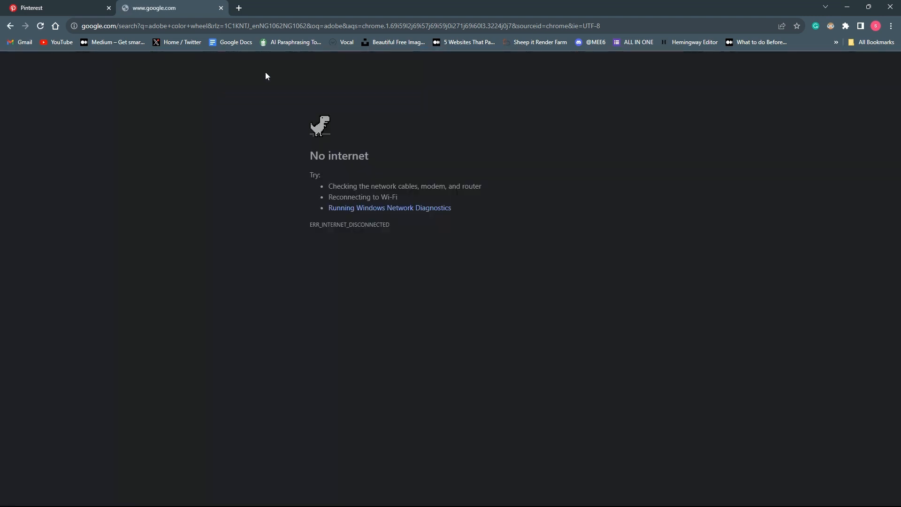
# - Reload the search page in Chrome and open the Adobe Color wheel result
pyautogui.moveTo(534, 498)
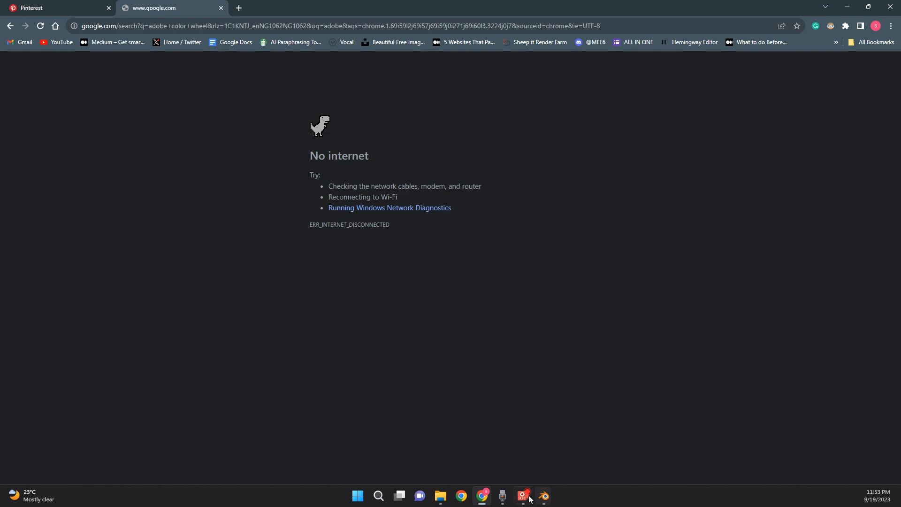
pyautogui.click(487, 497)
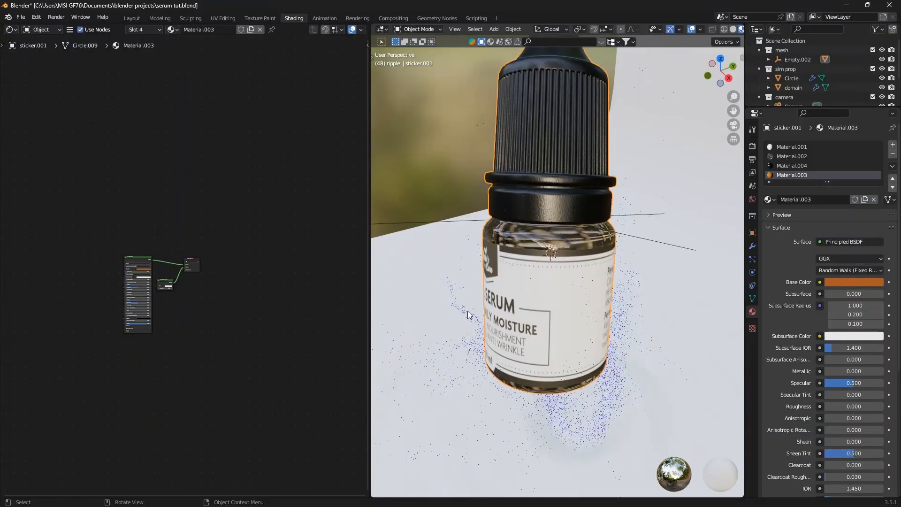
pyautogui.click(488, 497)
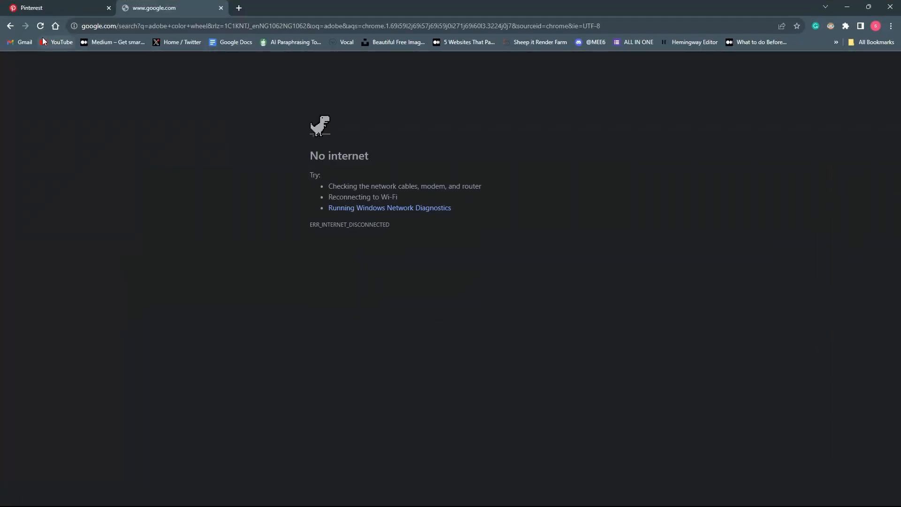
pyautogui.click(40, 26)
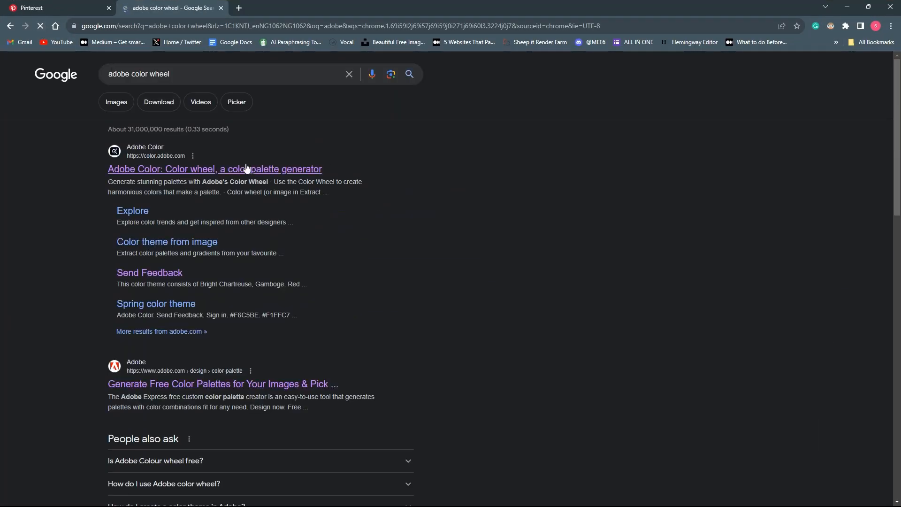
pyautogui.click(246, 170)
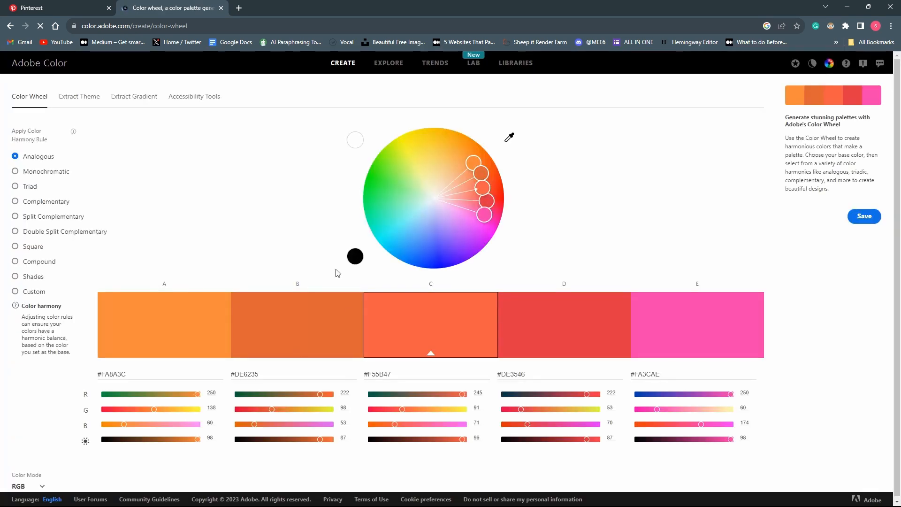
# - Set base swatch C to #AA5926, apply the Monochromatic harmony rule, and copy swatch D's hex code #F7AE81
pyautogui.click(364, 372)
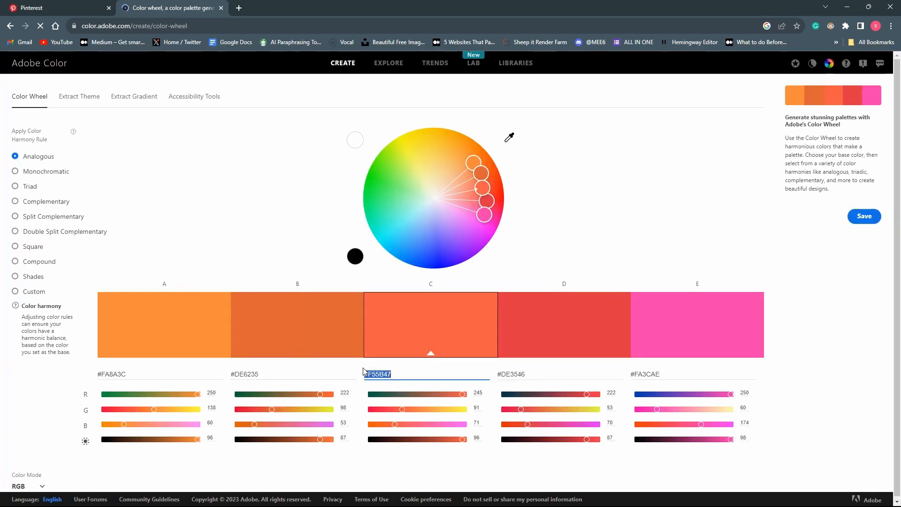
pyautogui.write('#AA5926')
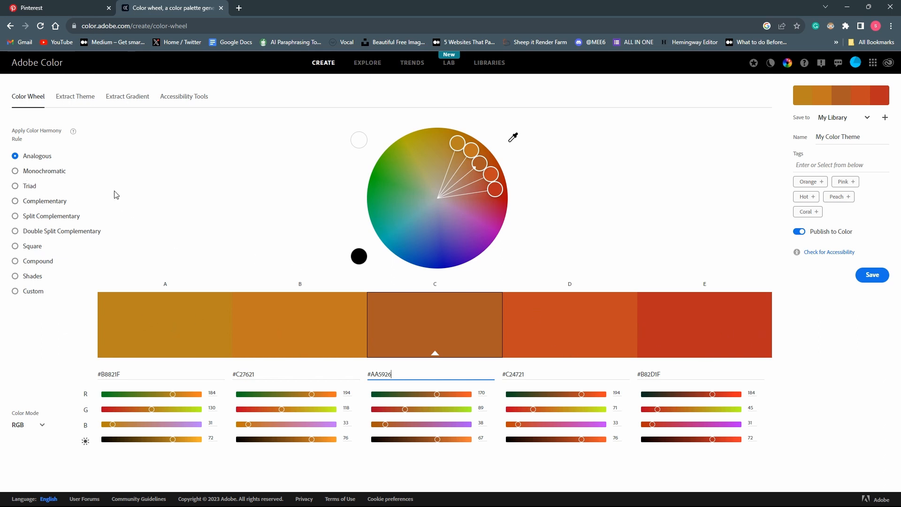
pyautogui.click(18, 173)
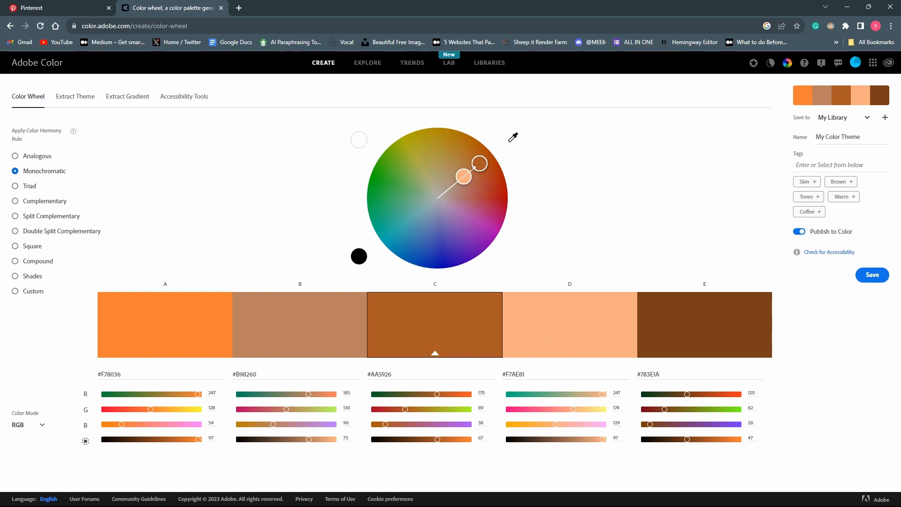
pyautogui.click(507, 375)
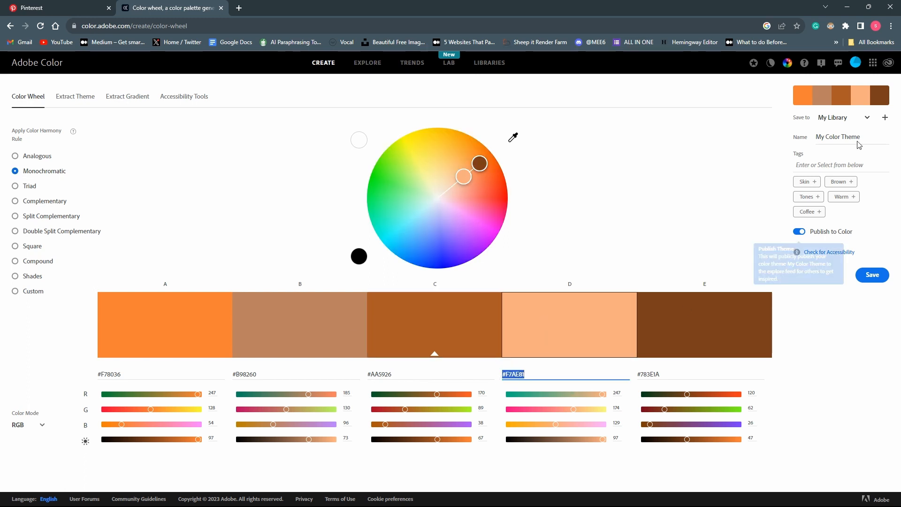
# - Return to Blender, select the curved backdrop, and create a new material for it
pyautogui.click(847, 7)
pyautogui.click(611, 171)
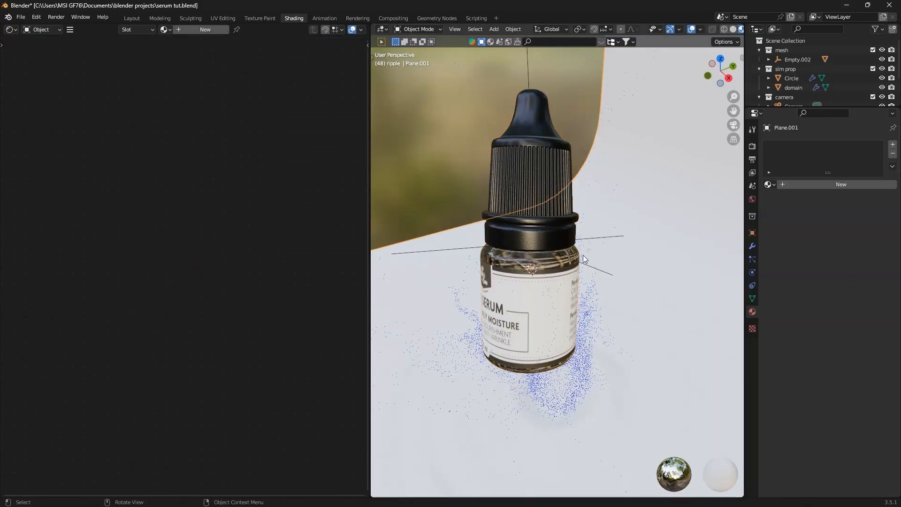
pyautogui.scroll(-9, 611, 171)
pyautogui.click(205, 30)
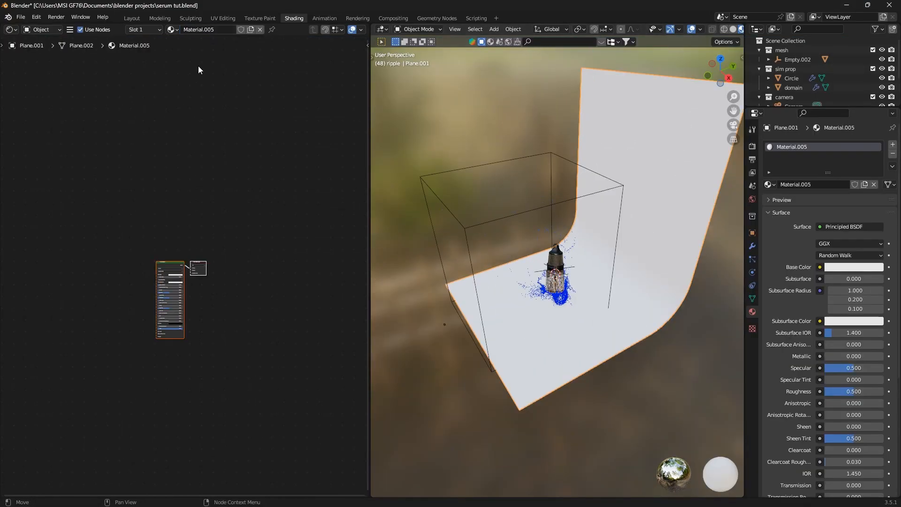
# - Set the backdrop material's base color to the light peach hex code copied from the palette, F7AE81
pyautogui.scroll(5, 136, 304)
pyautogui.click(235, 178)
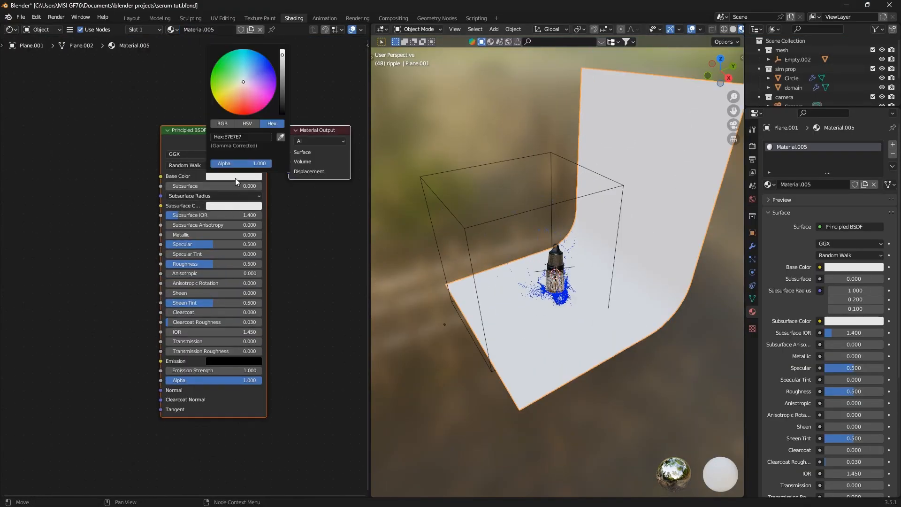
pyautogui.click(257, 137)
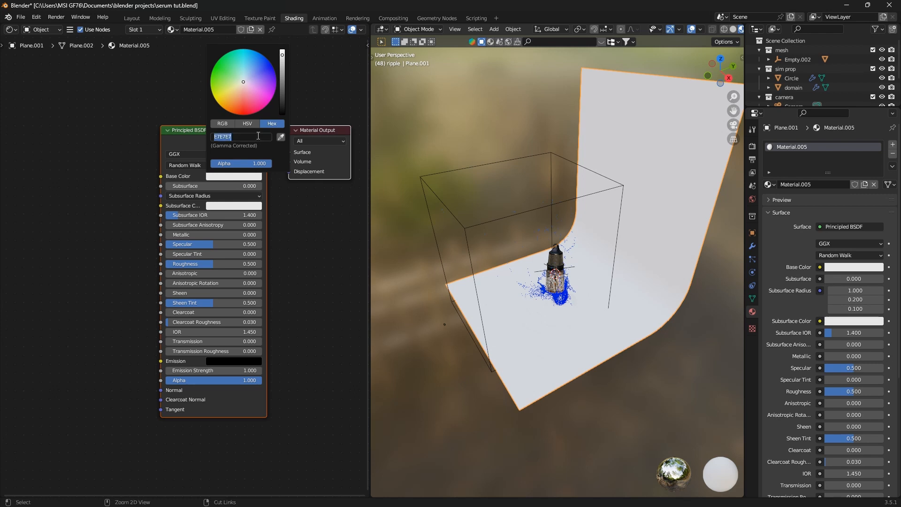
pyautogui.write('FFB07C')
pyautogui.press('Return')
# - Show the scene in Rendered viewport shading and select the liquid splash domain
pyautogui.scroll(4, 716, 304)
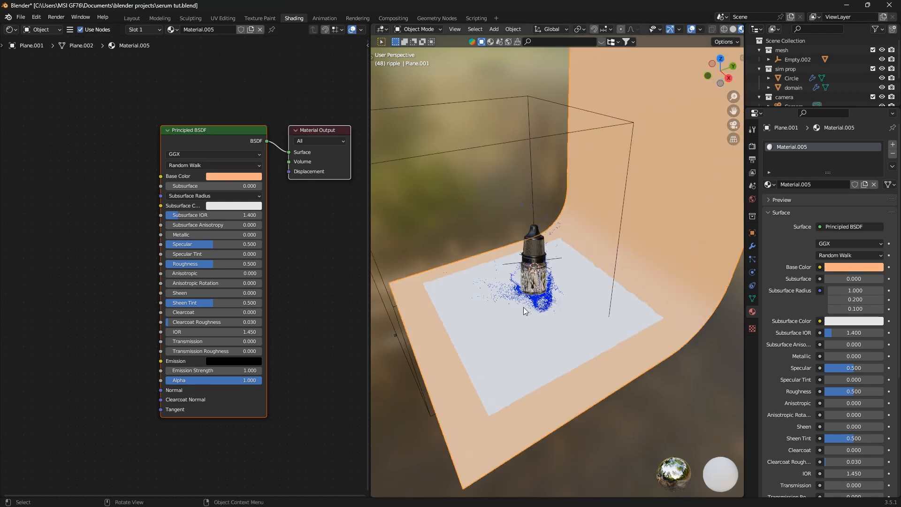
pyautogui.scroll(-2, 728, 33)
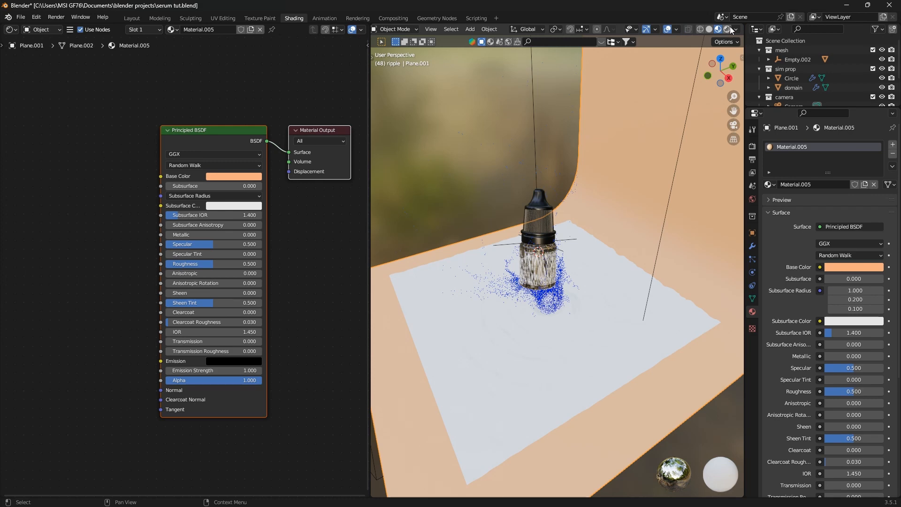
pyautogui.click(727, 29)
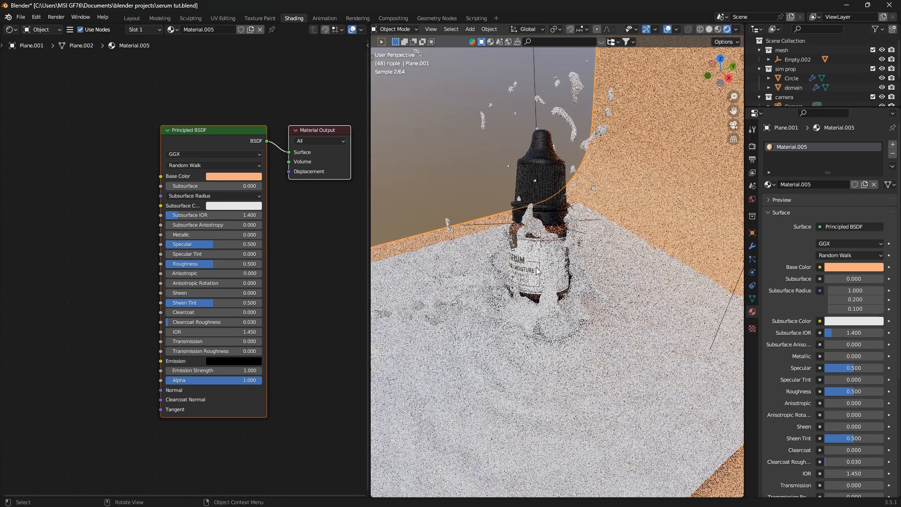
pyautogui.click(549, 299)
pyautogui.scroll(-5, 556, 312)
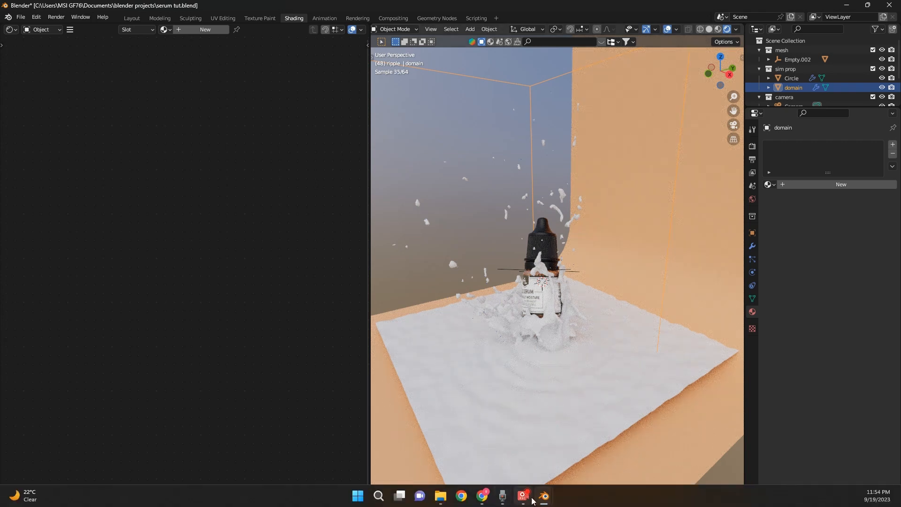
# - Switch to Adobe Color in Chrome, try the Triad, Complementary and Monochromatic rules, and apply the Analogous harmony rule
pyautogui.click(482, 496)
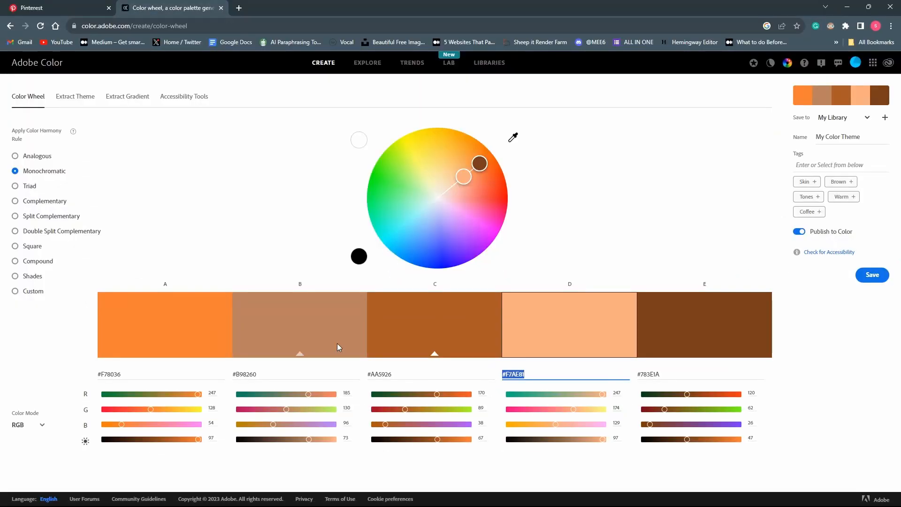
pyautogui.click(29, 187)
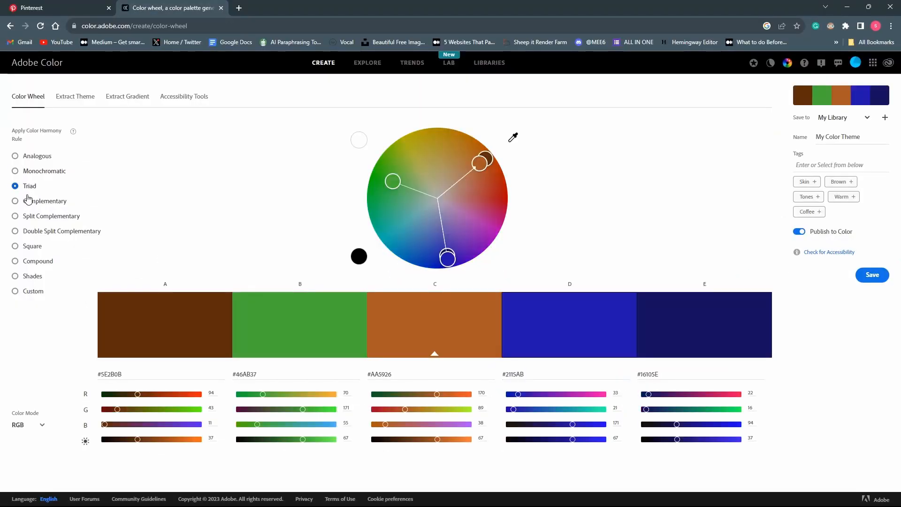
pyautogui.click(28, 202)
pyautogui.click(30, 189)
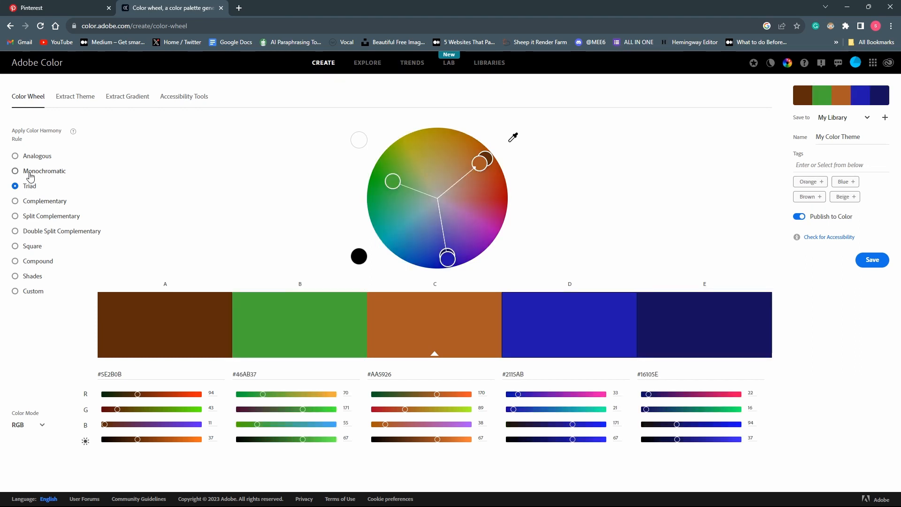
pyautogui.click(29, 172)
pyautogui.click(30, 156)
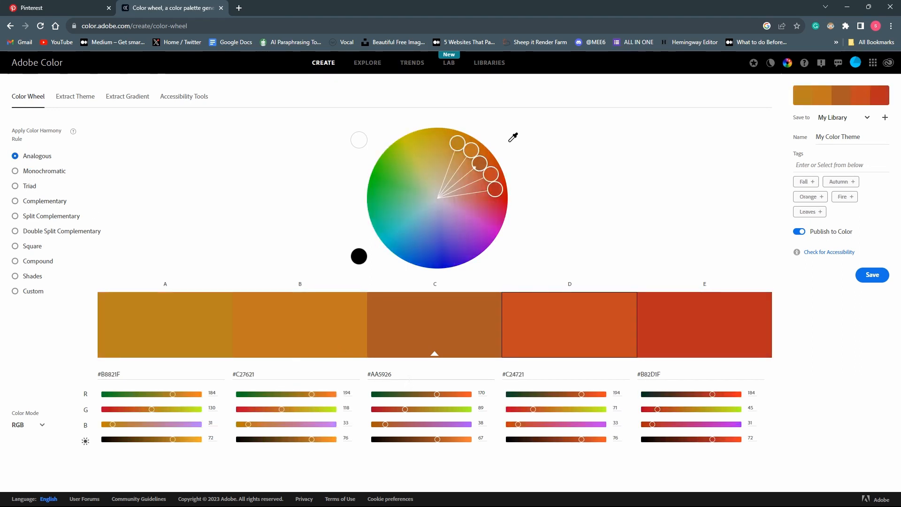
# - Select the palette's hex code C24721 in Adobe Color, switch back to Blender, and create a new material for the liquid domain
pyautogui.moveTo(524, 374); pyautogui.dragTo(501, 375)
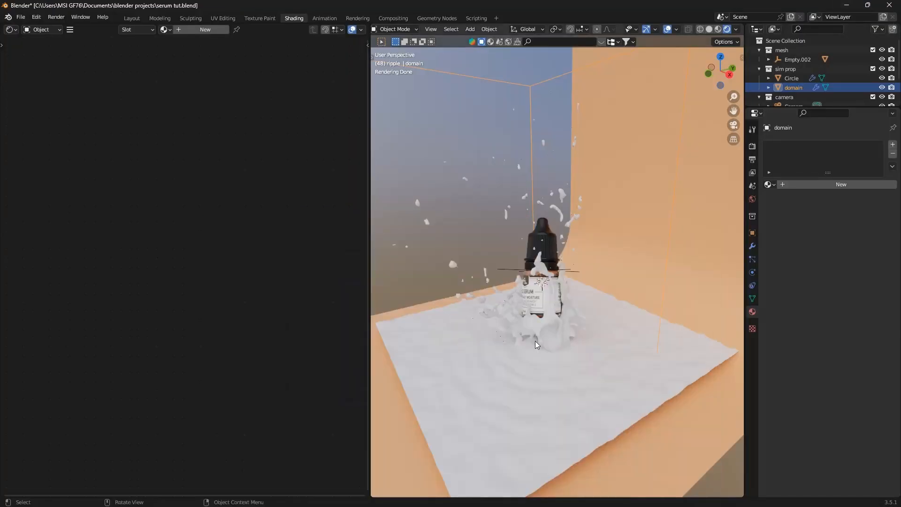
pyautogui.scroll(2, 550, 336)
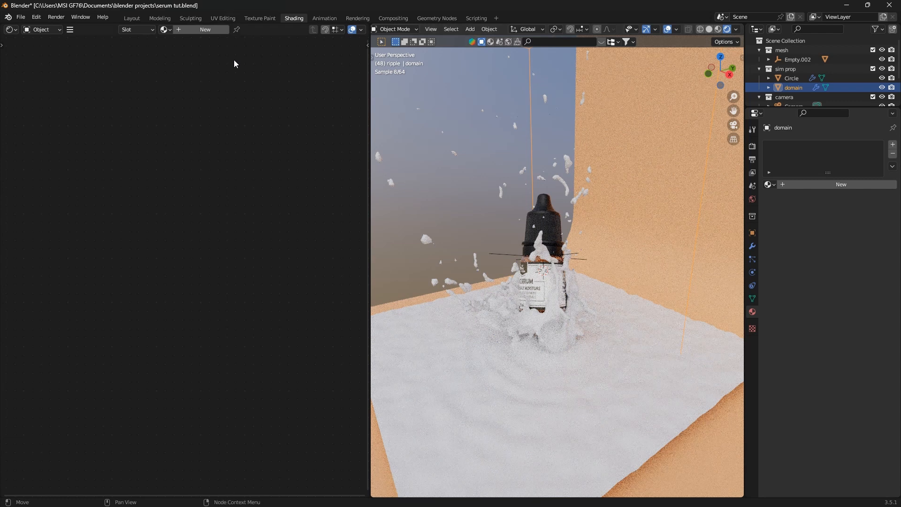
pyautogui.click(205, 31)
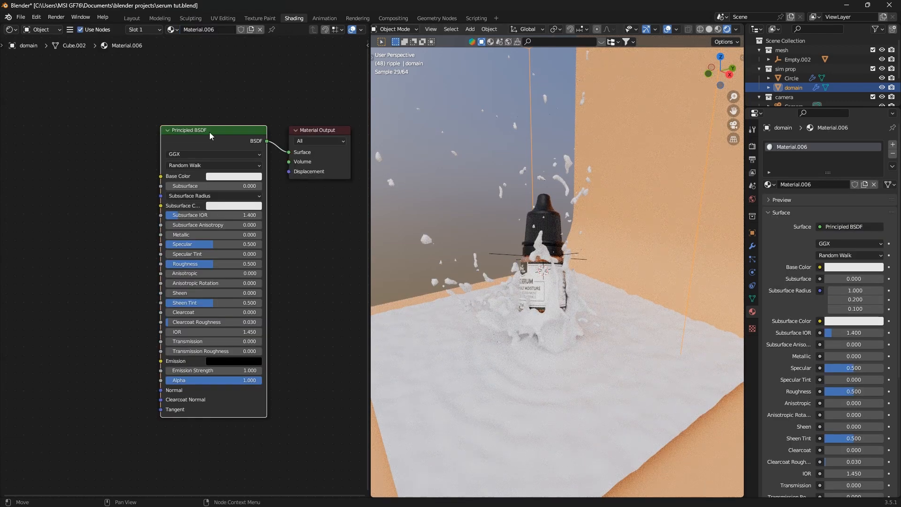
# - Replace the material's Principled BSDF with a Mix Shader connected to the Material Output's Surface input
pyautogui.press('x')
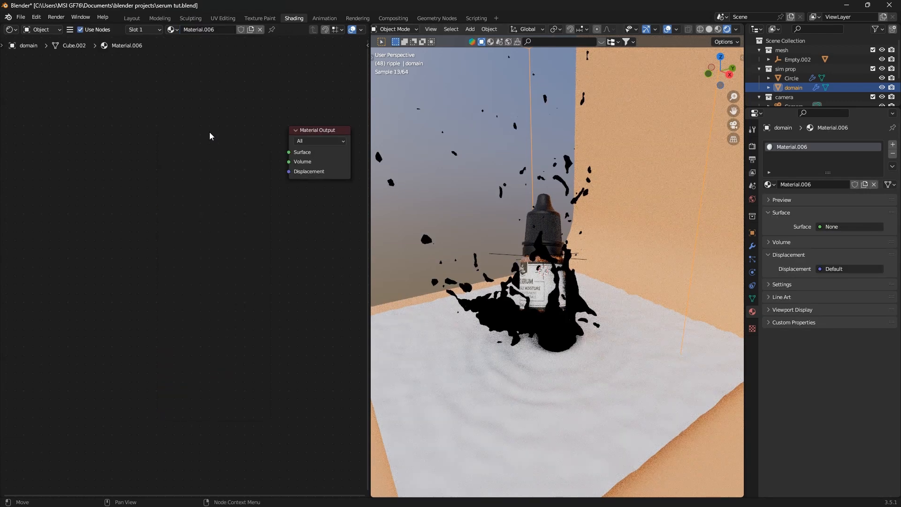
pyautogui.hotkey('shift', 'a')
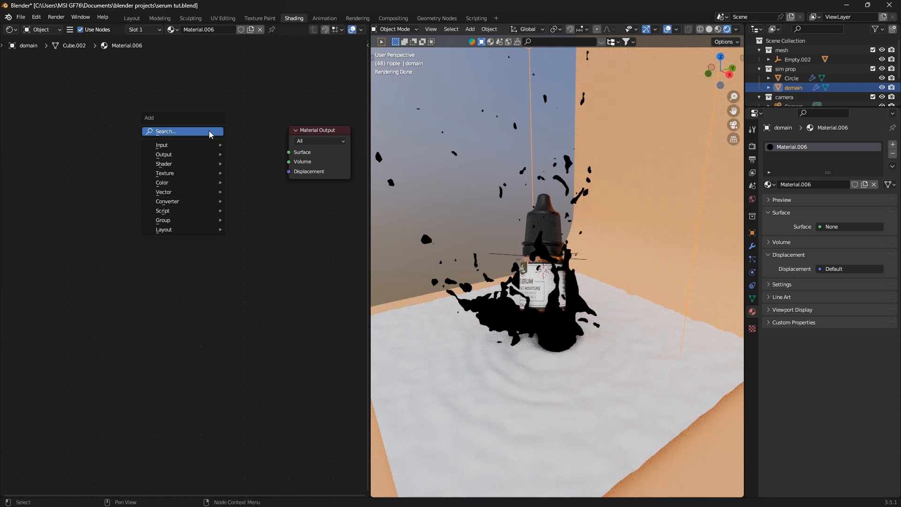
pyautogui.click(210, 133)
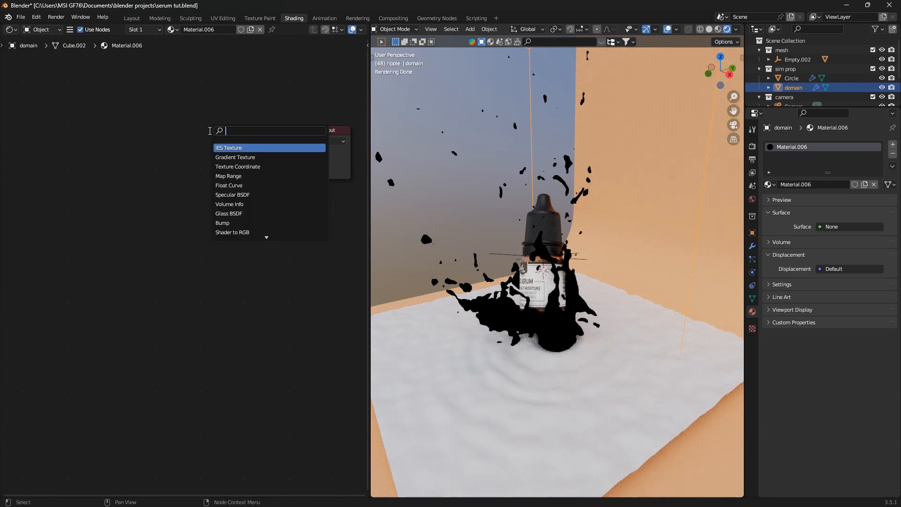
pyautogui.write('mix')
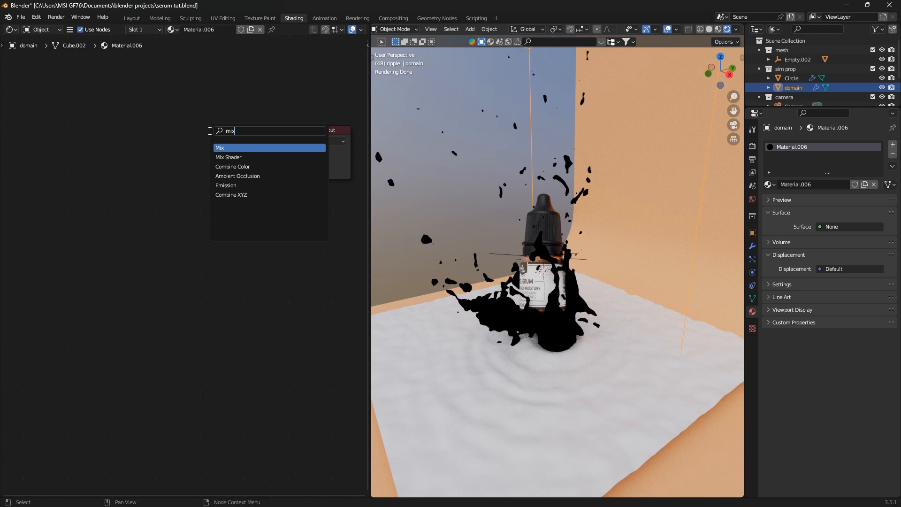
pyautogui.click(228, 156)
pyautogui.click(211, 153)
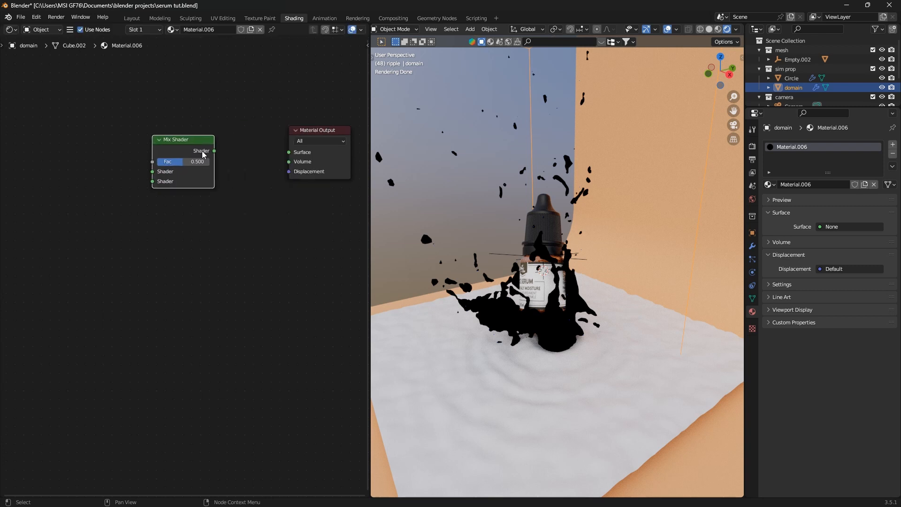
pyautogui.moveTo(215, 151)
pyautogui.mouseDown()
pyautogui.moveTo(289, 152)
pyautogui.moveTo(216, 147)
pyautogui.moveTo(231, 150)
pyautogui.mouseUp()
pyautogui.click(138, 158)
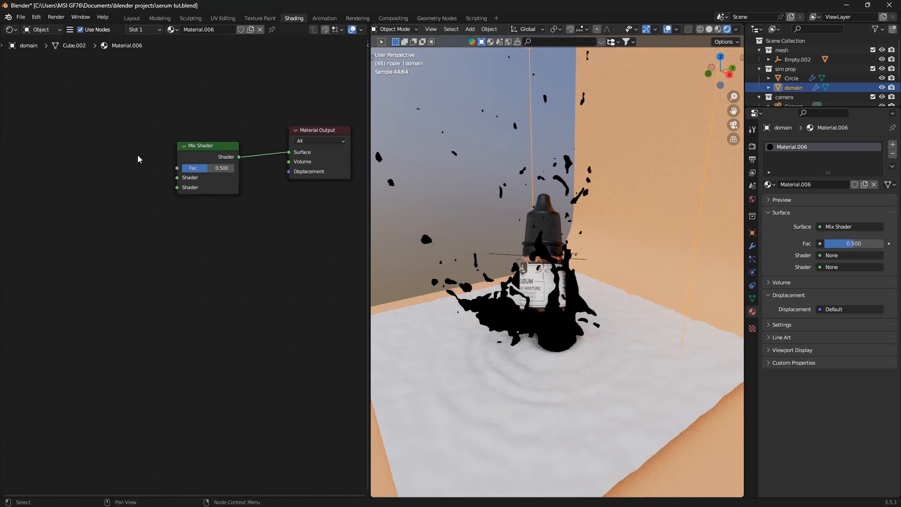
# - Add a Glass BSDF node and connect it to the Mix Shader's first Shader input
pyautogui.hotkey('shift', 'a')
pyautogui.click(130, 149)
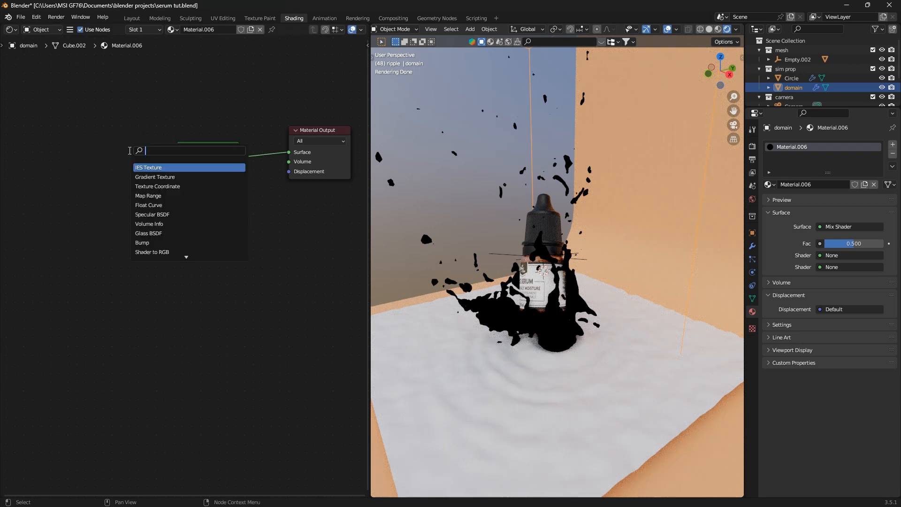
pyautogui.write('glas')
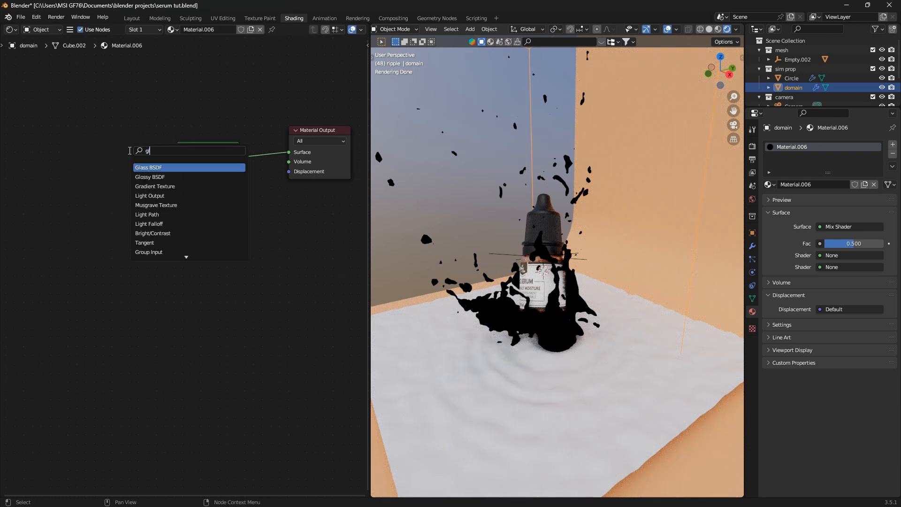
pyautogui.click(148, 166)
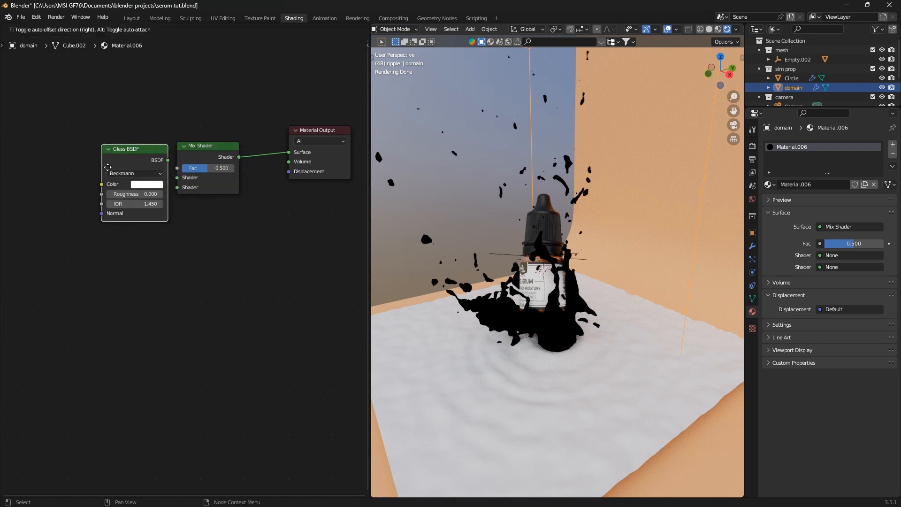
pyautogui.moveTo(110, 161); pyautogui.dragTo(177, 177)
pyautogui.scroll(-1, 291, 241)
pyautogui.scroll(2, 181, 213)
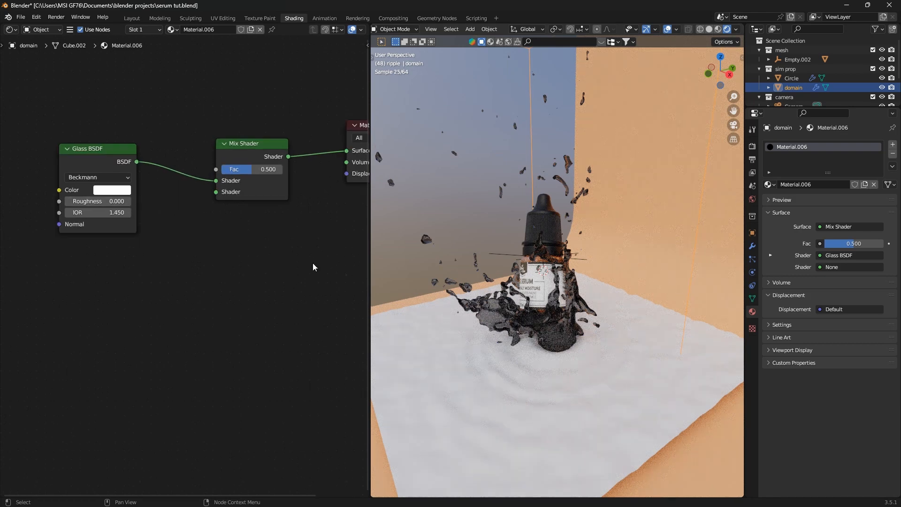
# - Set the Glass BSDF's IOR to 1.333
pyautogui.scroll(5, 523, 317)
pyautogui.scroll(-3, 525, 337)
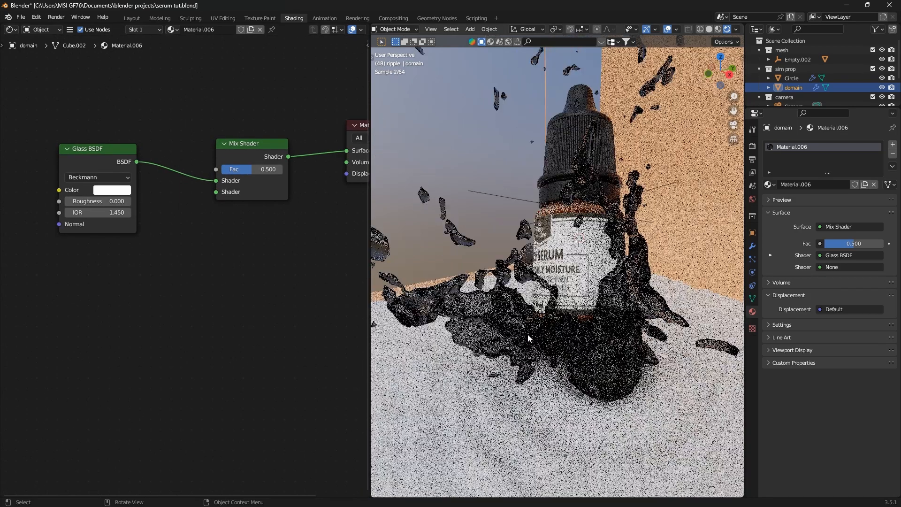
pyautogui.scroll(1, 79, 193)
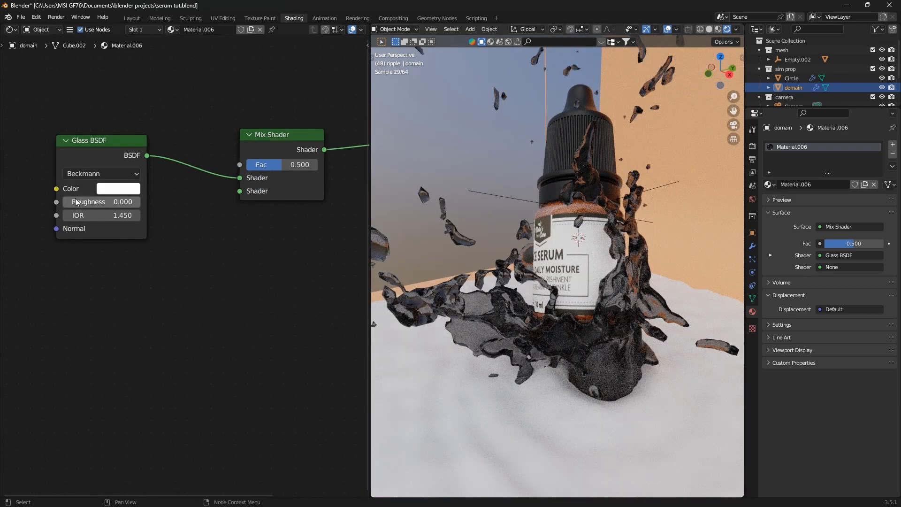
pyautogui.click(98, 214)
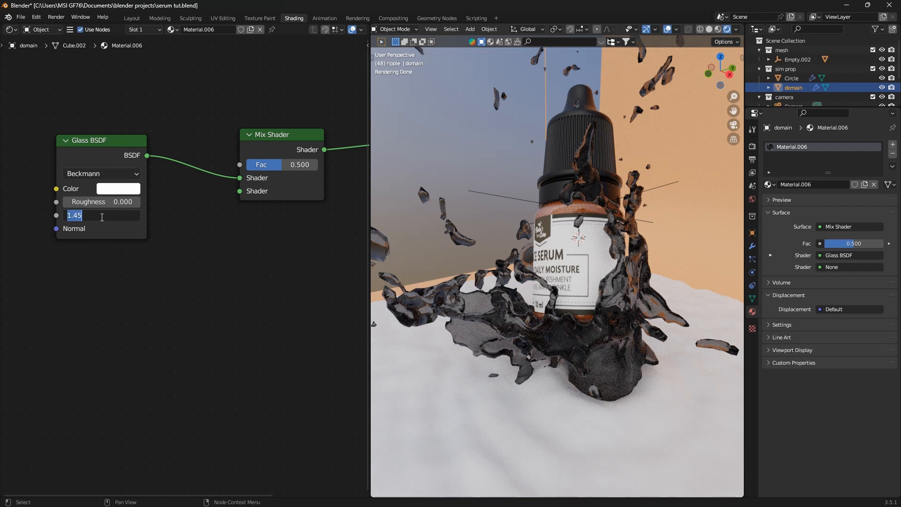
pyautogui.write('1')
pyautogui.write(',333')
pyautogui.press('BackSpace')
pyautogui.press('BackSpace')
pyautogui.press('BackSpace')
pyautogui.press('BackSpace')
pyautogui.write('.333')
pyautogui.press('Return')
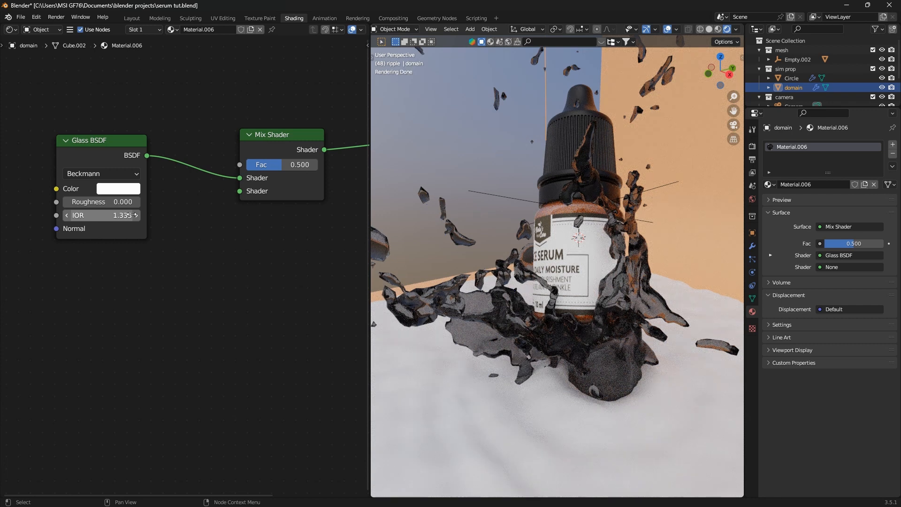
# - Move the Glass BSDF higher, add a Transparent BSDF below it, and connect it to the Mix Shader's second Shader input
pyautogui.moveTo(104, 142); pyautogui.dragTo(86, 114)
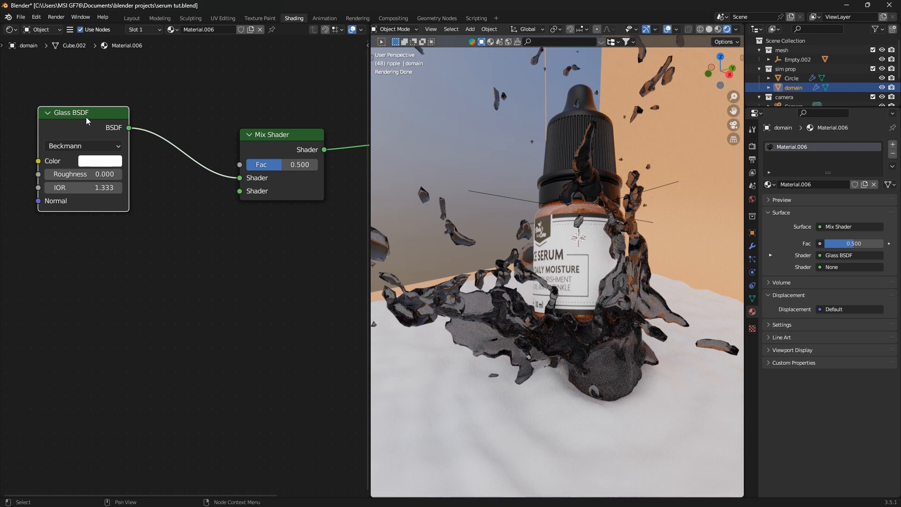
pyautogui.moveTo(85, 117); pyautogui.dragTo(104, 93)
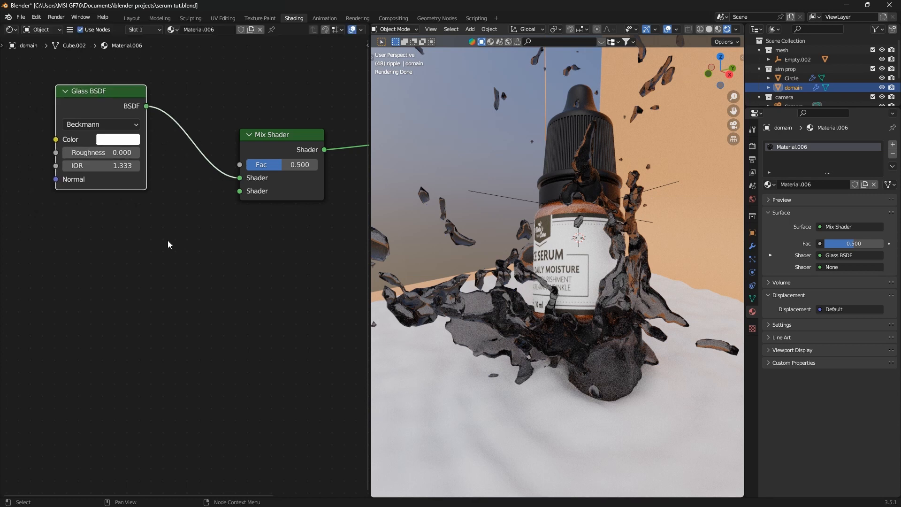
pyautogui.click(172, 256)
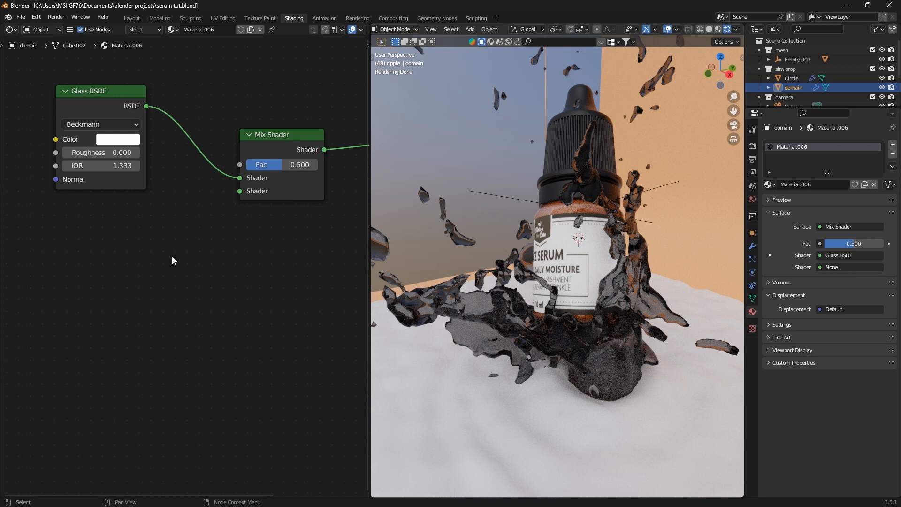
pyautogui.hotkey('shift', 'a')
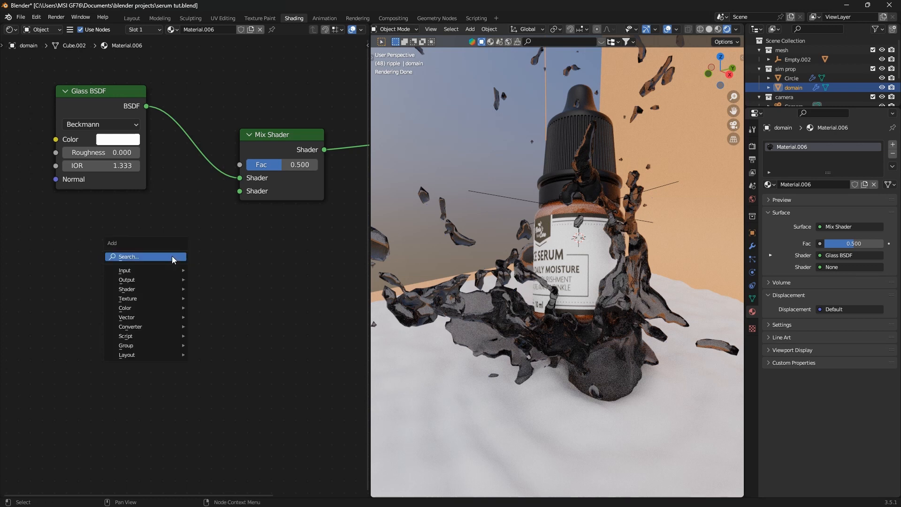
pyautogui.write('tr')
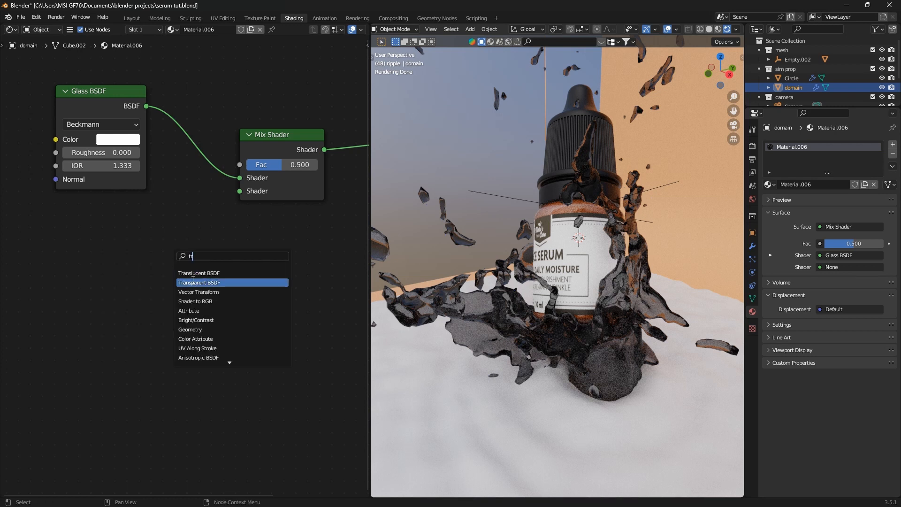
pyautogui.click(212, 281)
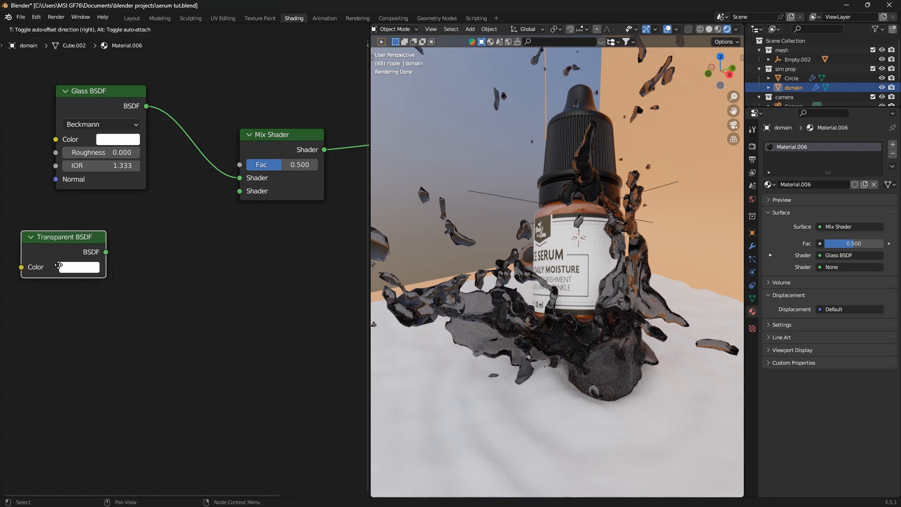
pyautogui.click(80, 254)
pyautogui.moveTo(108, 245); pyautogui.dragTo(239, 191)
pyautogui.scroll(-5, 152, 238)
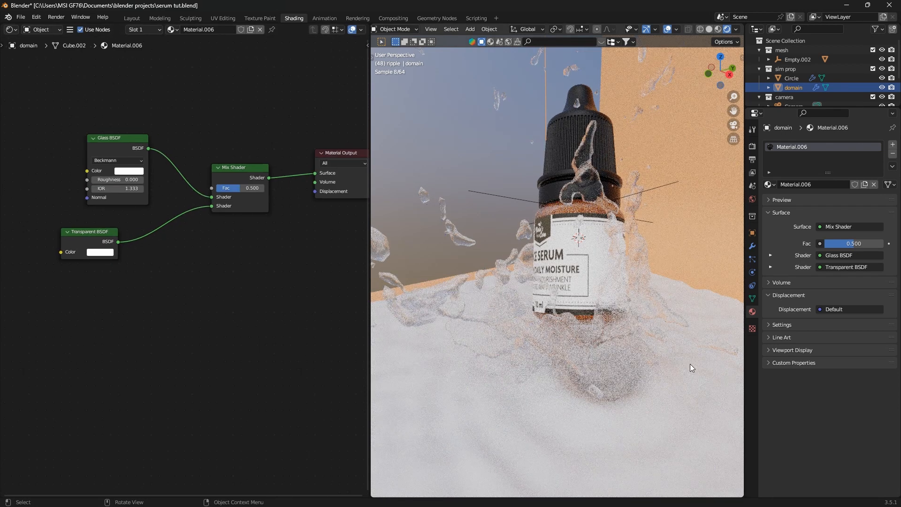
pyautogui.scroll(1, 580, 324)
pyautogui.scroll(-2, 579, 323)
pyautogui.moveTo(517, 306); pyautogui.dragTo(494, 297, button='middle')
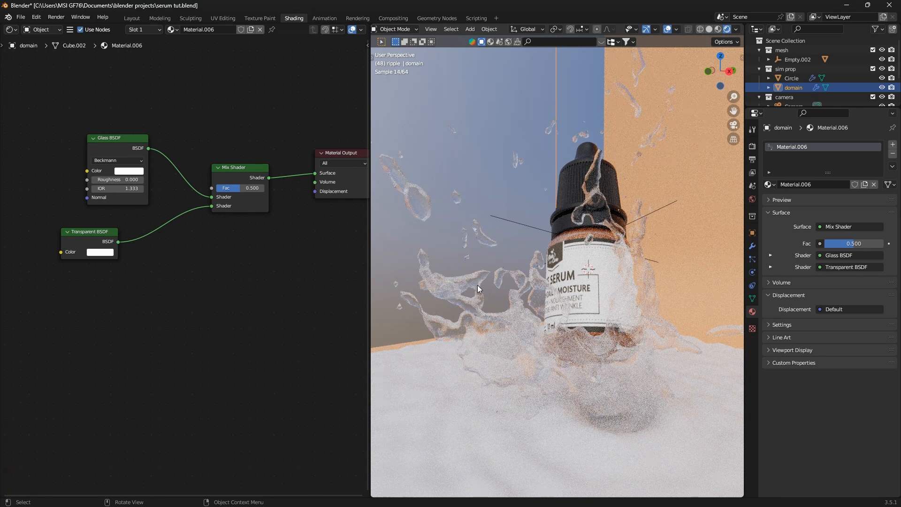
# - Add a Volume Absorption node below the Mix Shader
pyautogui.scroll(-2, 112, 334)
pyautogui.hotkey('shift', 'a')
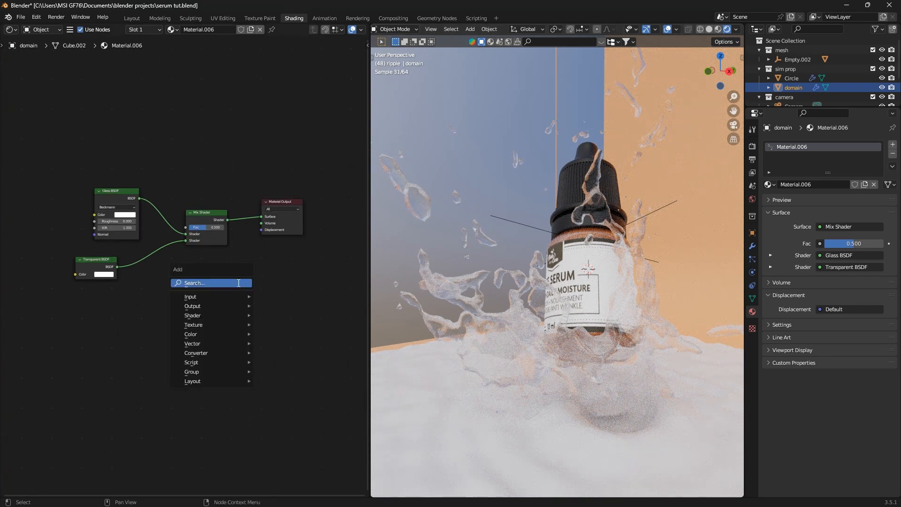
pyautogui.click(237, 282)
pyautogui.write('v')
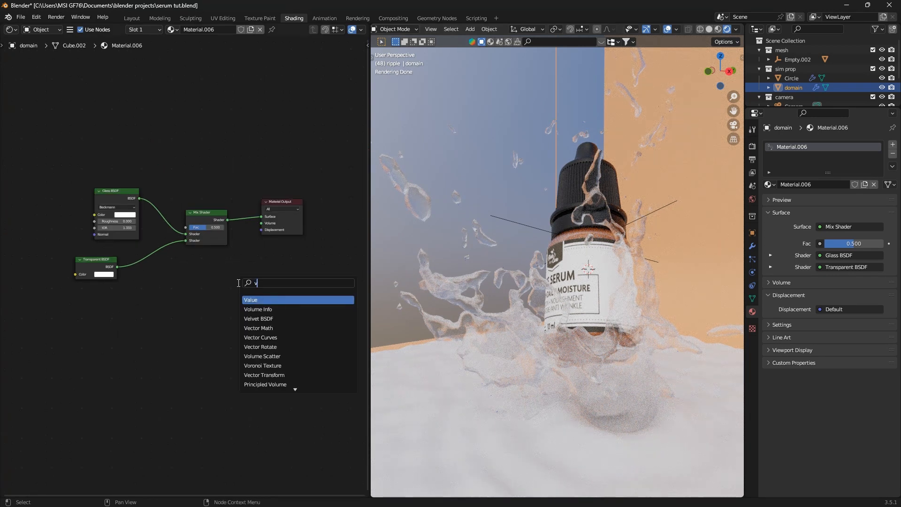
pyautogui.write('lo')
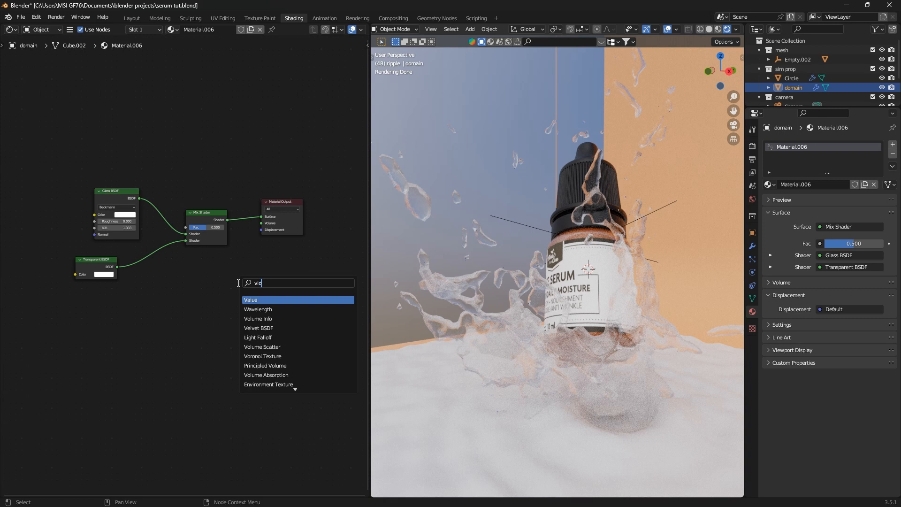
pyautogui.press('BackSpace')
pyautogui.press('BackSpace')
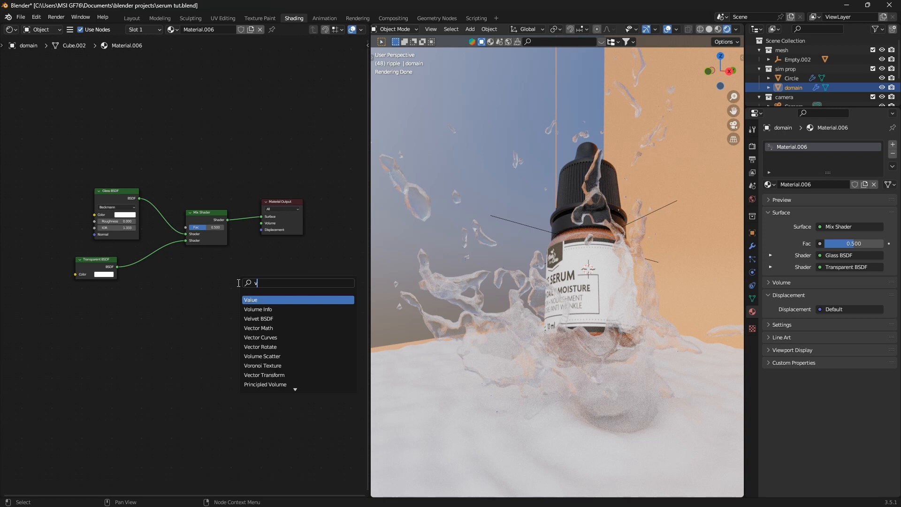
pyautogui.write('olum')
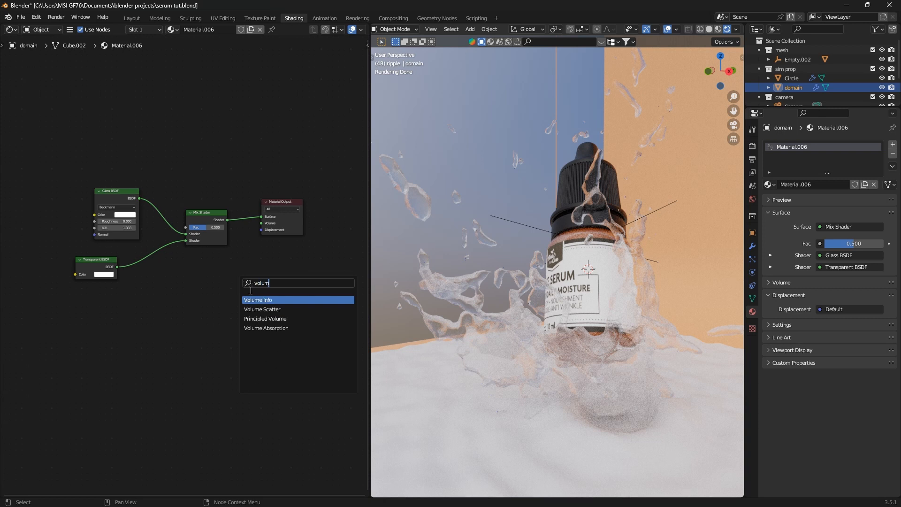
pyautogui.click(267, 328)
pyautogui.click(202, 281)
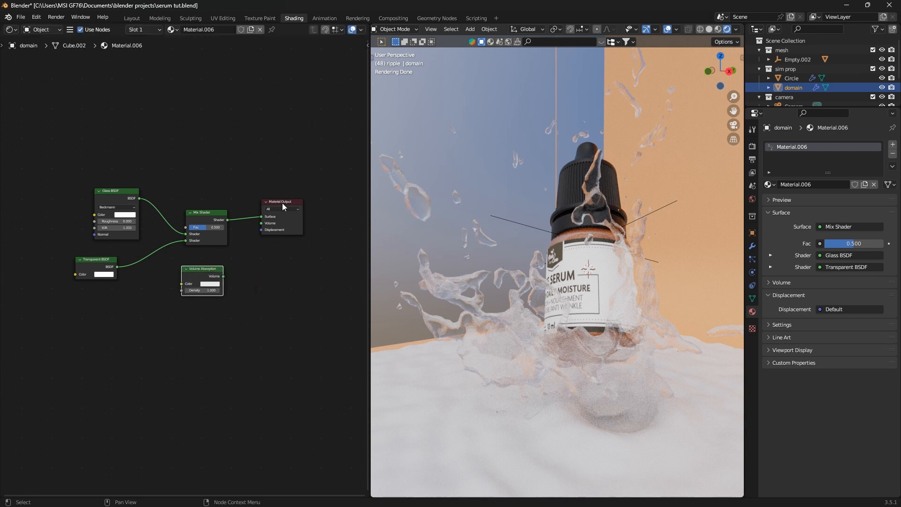
# - Connect Volume Absorption to the Material Output's Volume input, spacing the output node away from the shaders and shifting the absorption node toward it
pyautogui.moveTo(282, 203); pyautogui.dragTo(319, 211)
pyautogui.scroll(3, 291, 229)
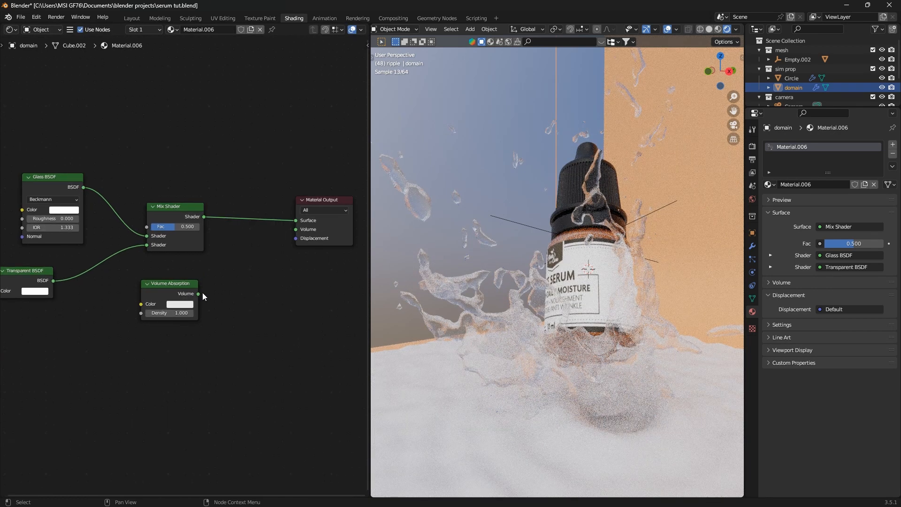
pyautogui.moveTo(199, 293); pyautogui.dragTo(296, 229)
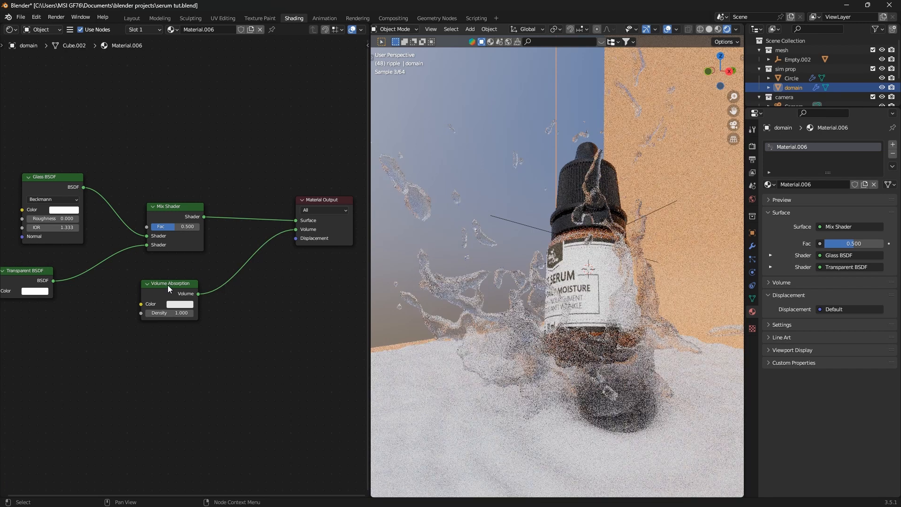
pyautogui.moveTo(168, 286); pyautogui.dragTo(211, 290)
pyautogui.scroll(4, 230, 309)
pyautogui.scroll(-3, 279, 329)
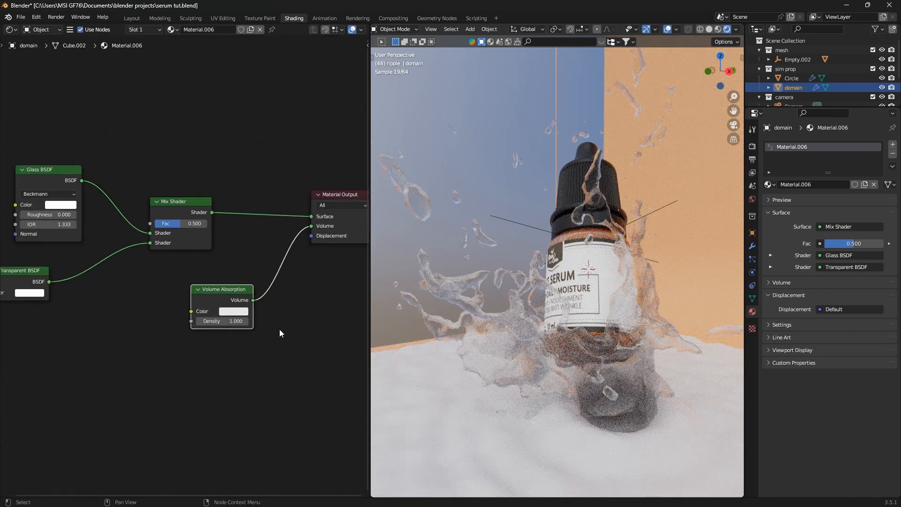
pyautogui.scroll(-1, 274, 335)
pyautogui.scroll(3, 232, 313)
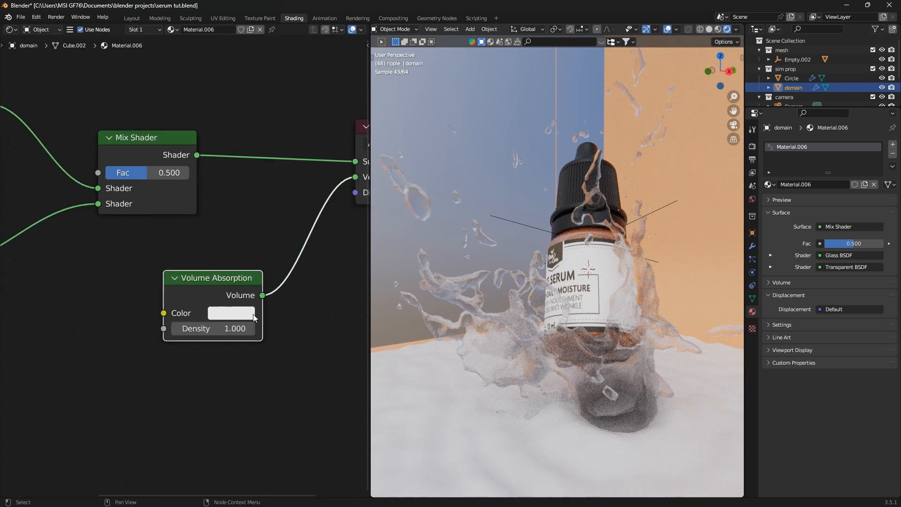
# - Set the Volume Absorption colour of the liquid material to hex C24721
pyautogui.click(238, 308)
pyautogui.click(269, 248)
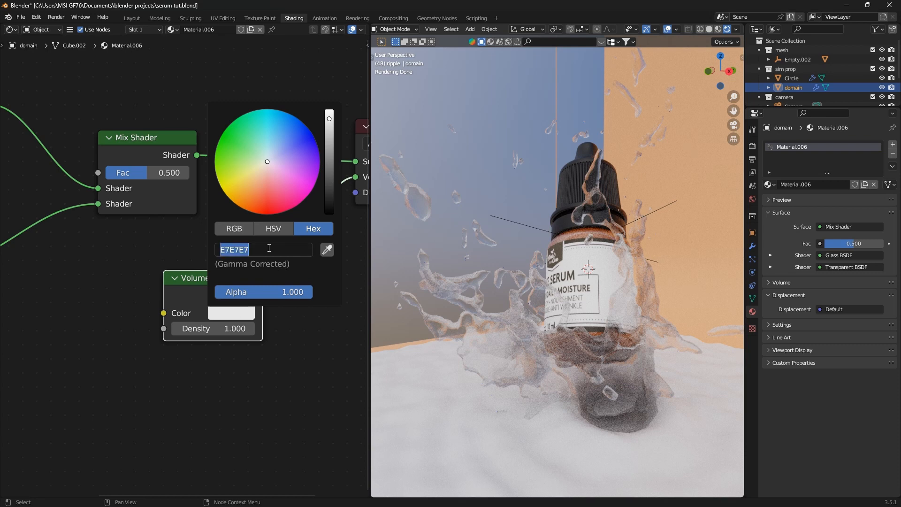
pyautogui.write('#C24721')
pyautogui.press('Return')
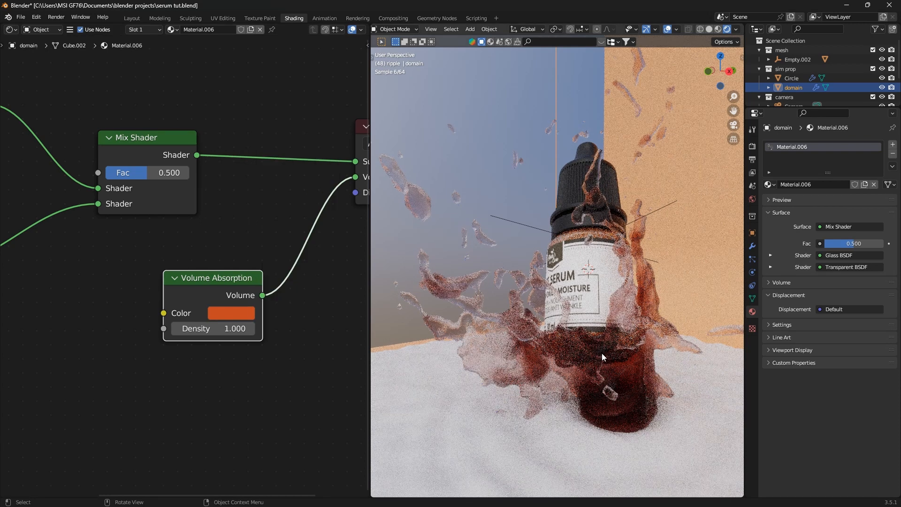
# - Examine the tinted liquid splash around the serum bottle from several angles and up close
pyautogui.moveTo(585, 387)
pyautogui.mouseDown(button='middle')
pyautogui.moveTo(604, 392)
pyautogui.moveTo(640, 379)
pyautogui.moveTo(591, 392)
pyautogui.mouseUp(button='middle')
pyautogui.scroll(4, 590, 388)
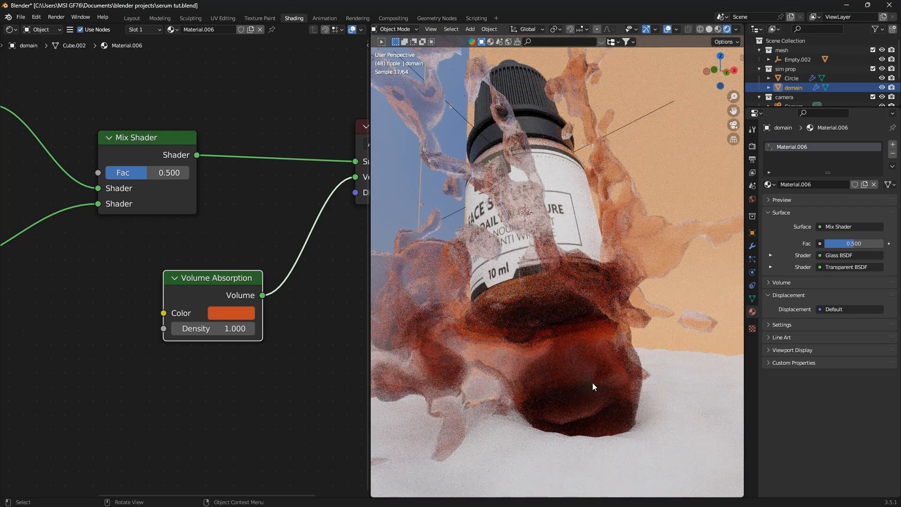
pyautogui.scroll(-4, 590, 371)
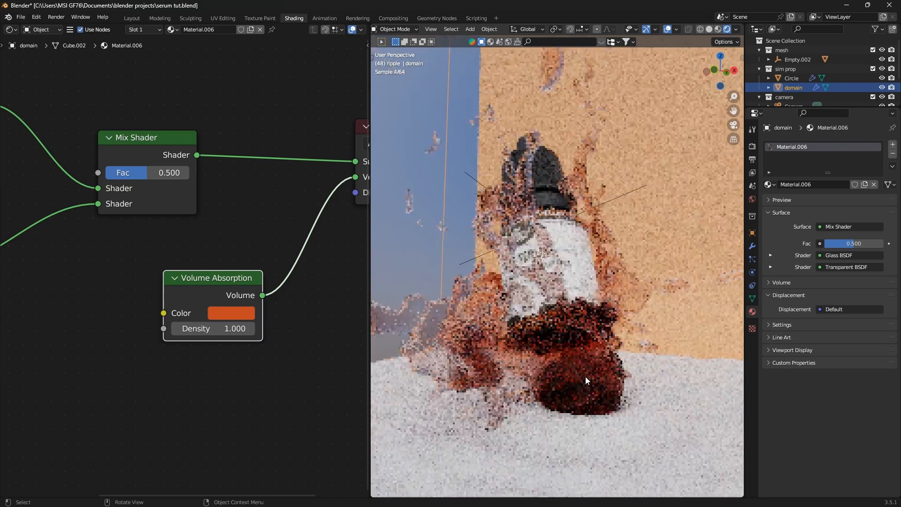
pyautogui.moveTo(584, 376); pyautogui.dragTo(517, 349, button='middle')
pyautogui.scroll(5, 503, 350)
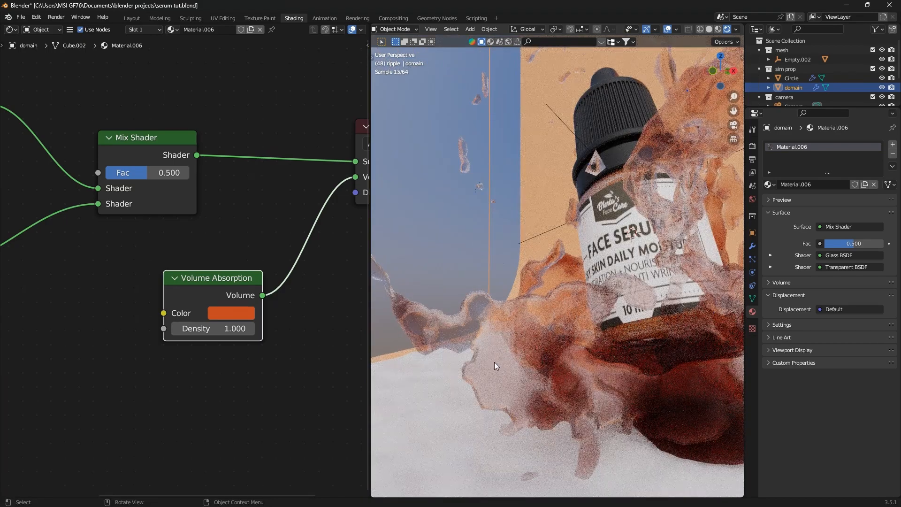
pyautogui.scroll(-4, 522, 366)
pyautogui.moveTo(522, 366); pyautogui.dragTo(499, 362, button='middle')
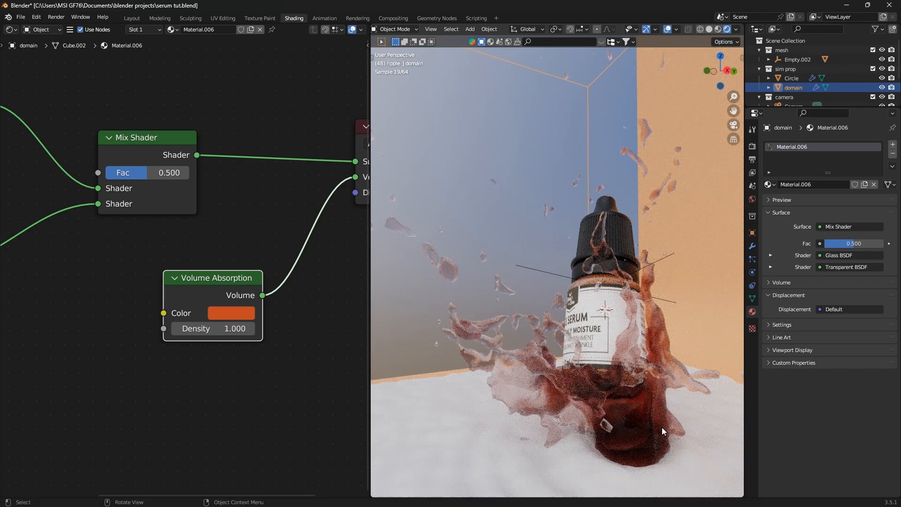
pyautogui.moveTo(654, 418); pyautogui.dragTo(636, 430, button='middle')
pyautogui.scroll(3, 652, 426)
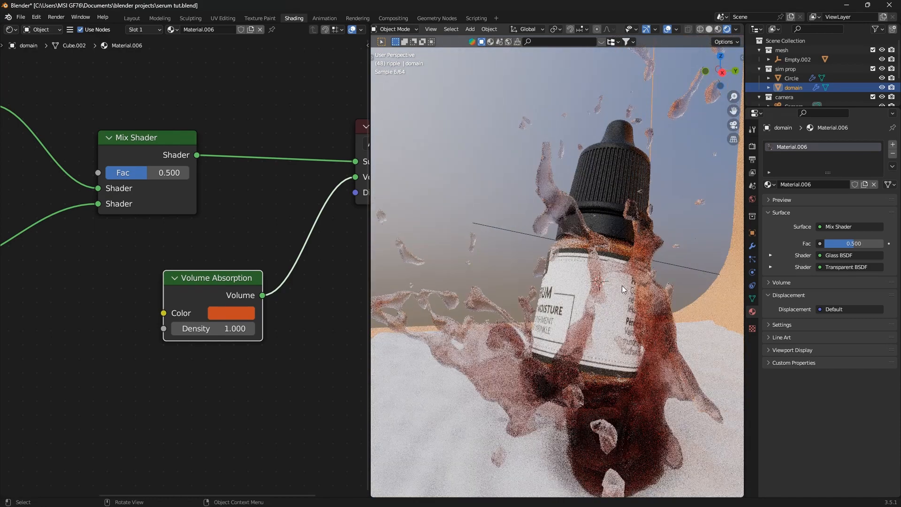
pyautogui.scroll(3, 587, 197)
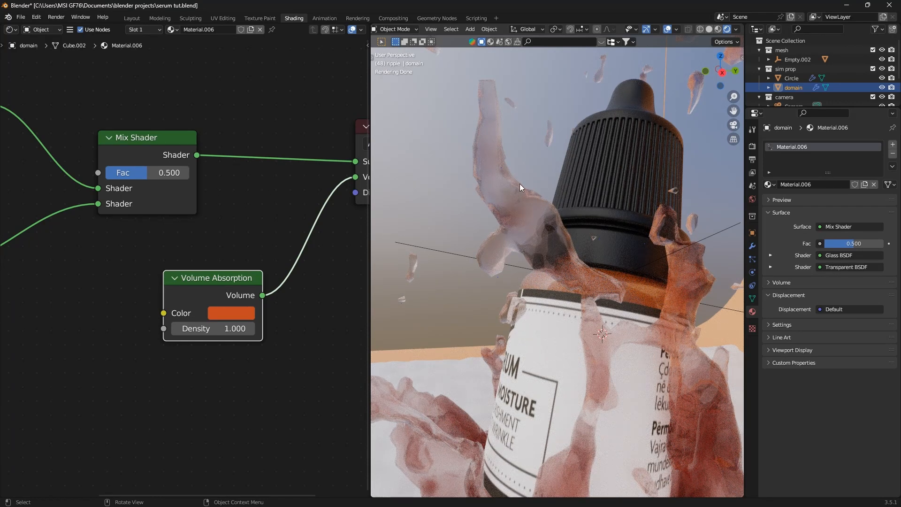
# - Apply Shade Smooth to the domain's liquid splash mesh
pyautogui.scroll(-5, 550, 229)
pyautogui.scroll(4, 582, 277)
pyautogui.scroll(2, 610, 291)
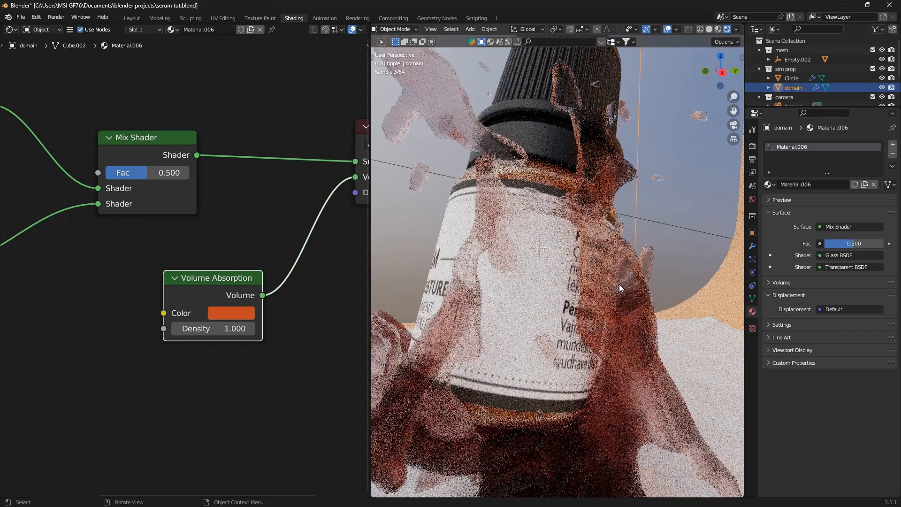
pyautogui.rightClick(627, 285)
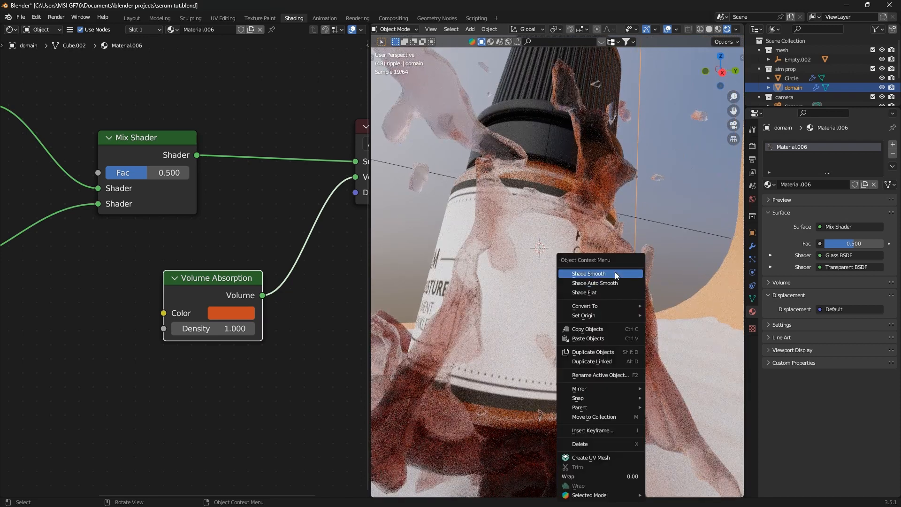
pyautogui.click(615, 272)
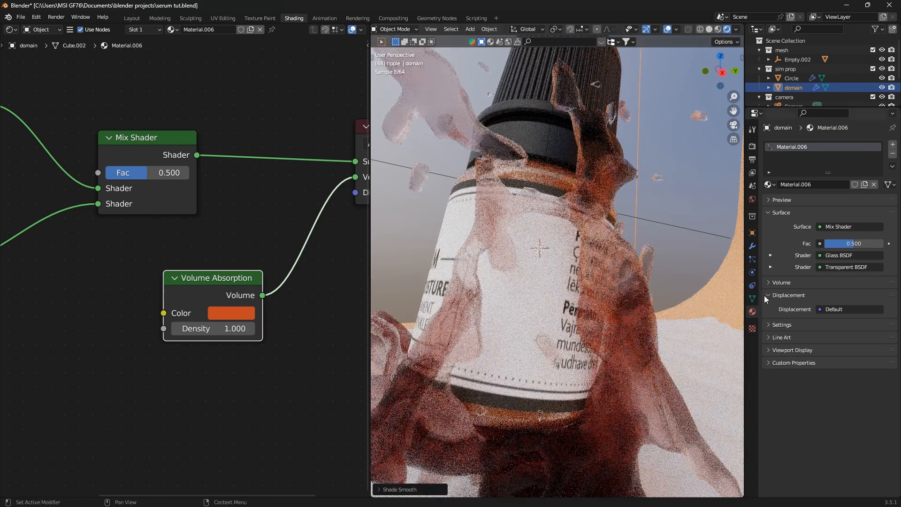
# - Add a Subdivision Surface modifier to the domain and set its viewport levels to 2
pyautogui.click(752, 244)
pyautogui.click(798, 145)
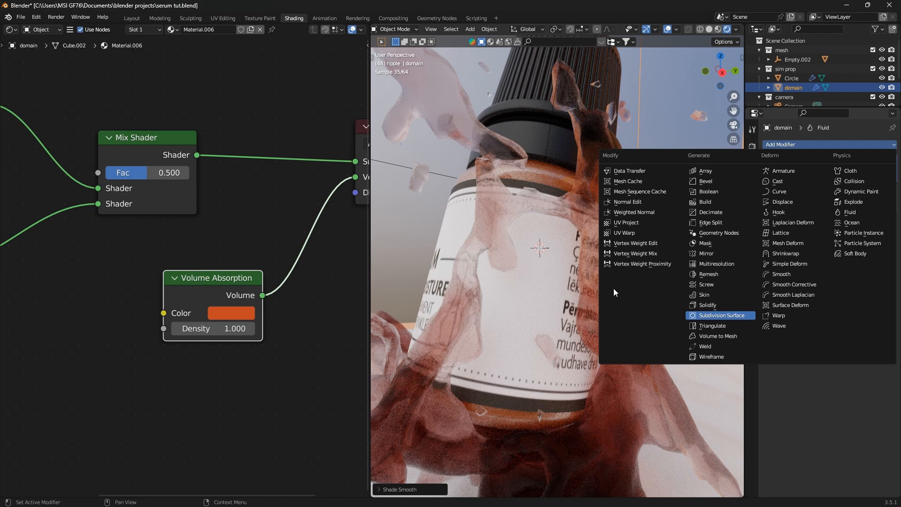
pyautogui.click(722, 315)
pyautogui.scroll(-3, 724, 319)
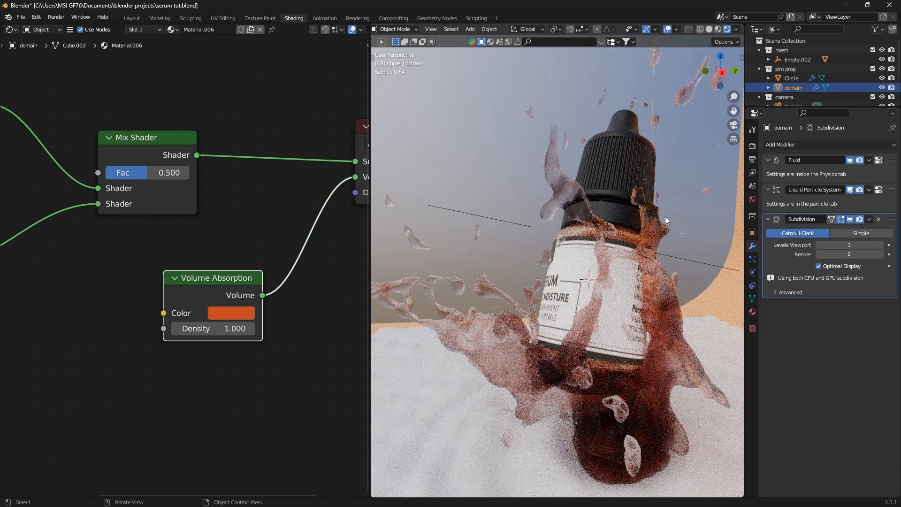
pyautogui.scroll(5, 659, 209)
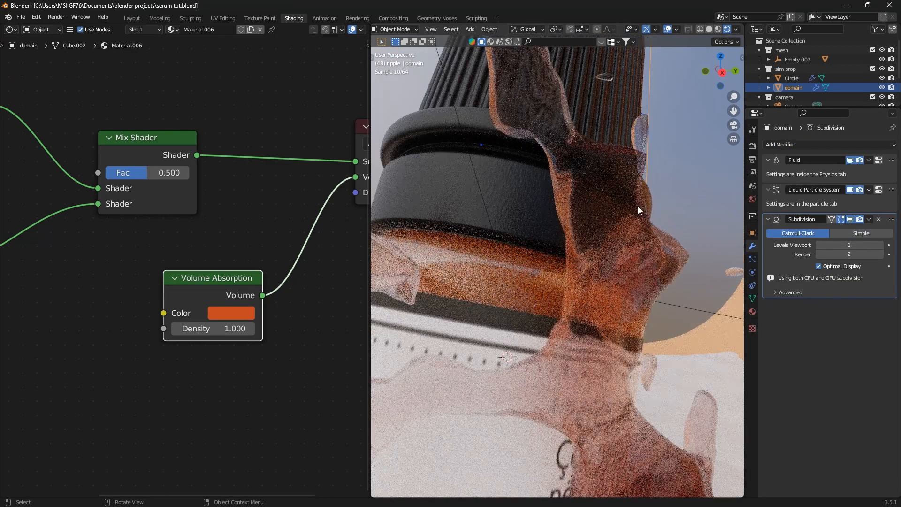
pyautogui.click(880, 244)
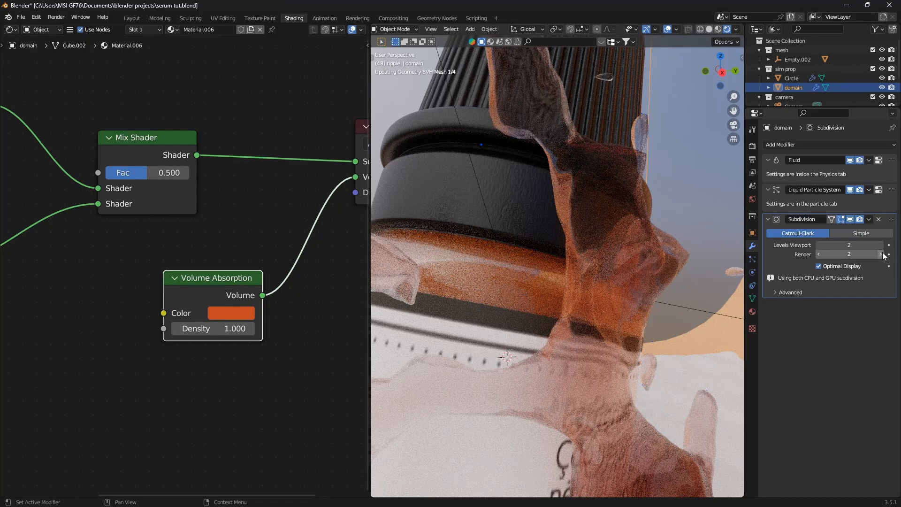
# - Inspect the subdivided splash and the rippled plane around the bottle from different distances and angles
pyautogui.scroll(-5, 594, 251)
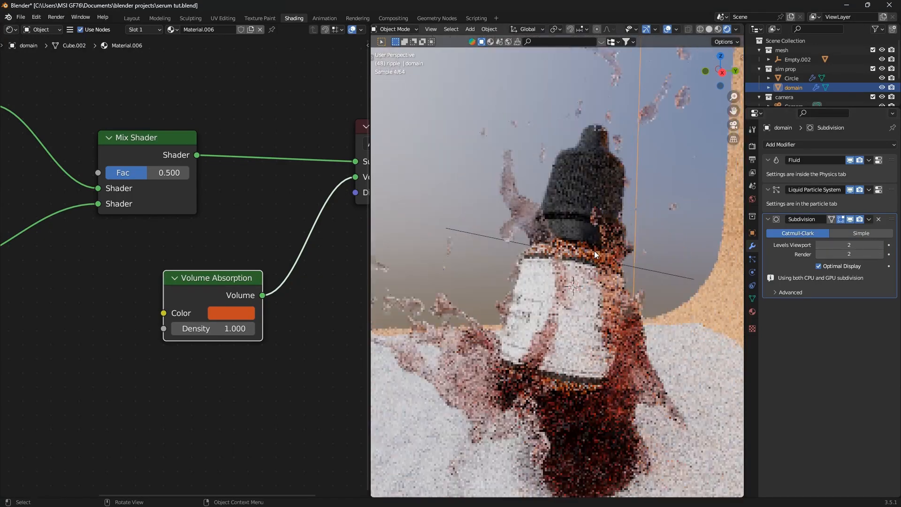
pyautogui.moveTo(573, 277); pyautogui.dragTo(604, 290, button='middle')
pyautogui.scroll(3, 604, 290)
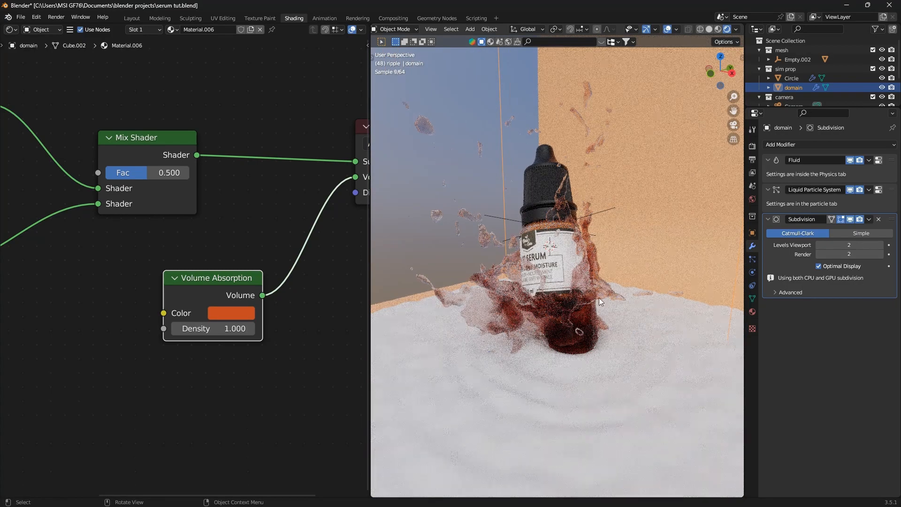
pyautogui.scroll(-3, 602, 300)
pyautogui.moveTo(589, 315); pyautogui.dragTo(590, 340, button='middle')
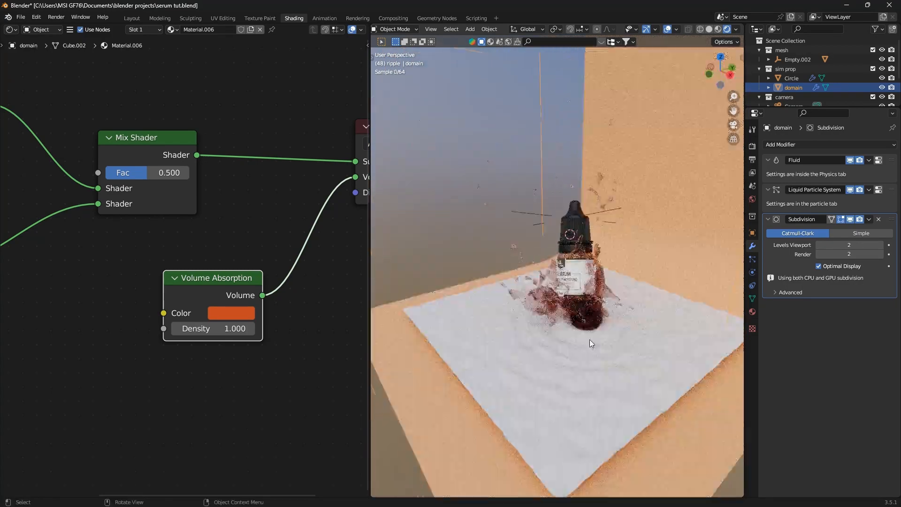
pyautogui.scroll(3, 593, 338)
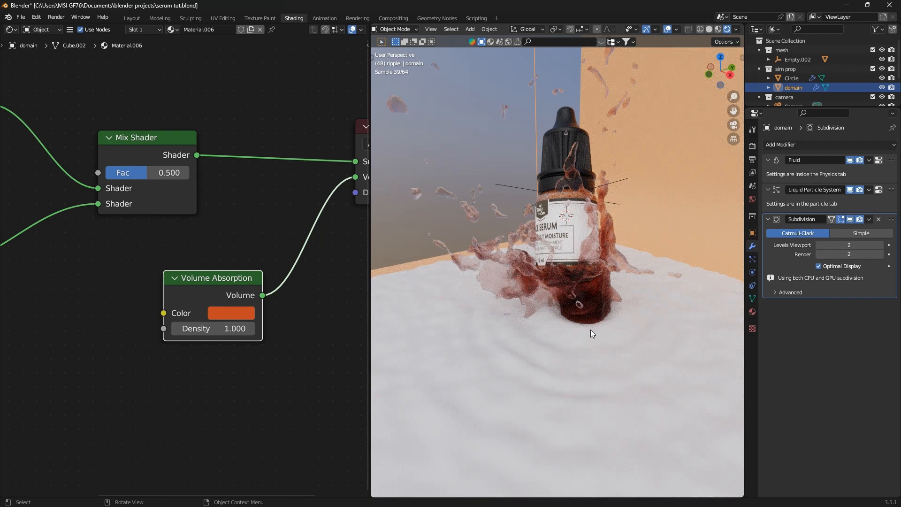
pyautogui.scroll(-3, 582, 322)
pyautogui.scroll(3, 594, 311)
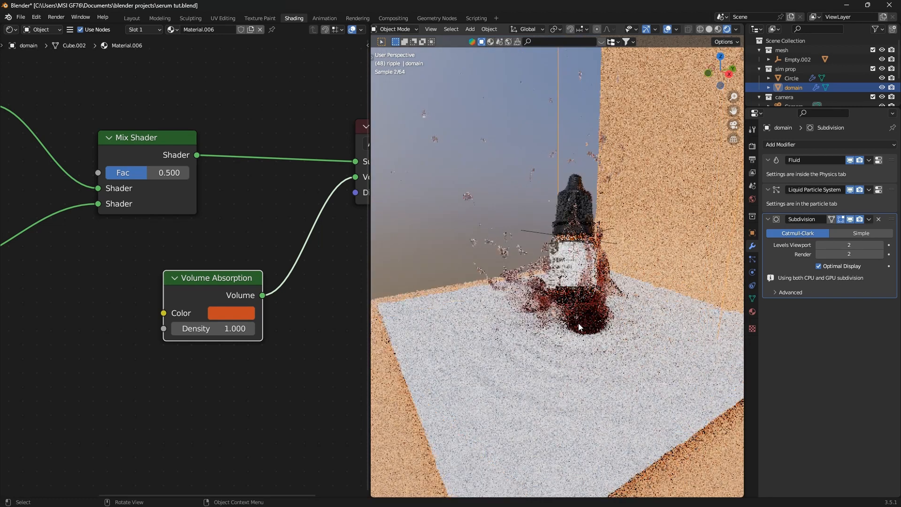
# - Link the domain's liquid material to the rippled water plane beneath the bottle
pyautogui.click(570, 339)
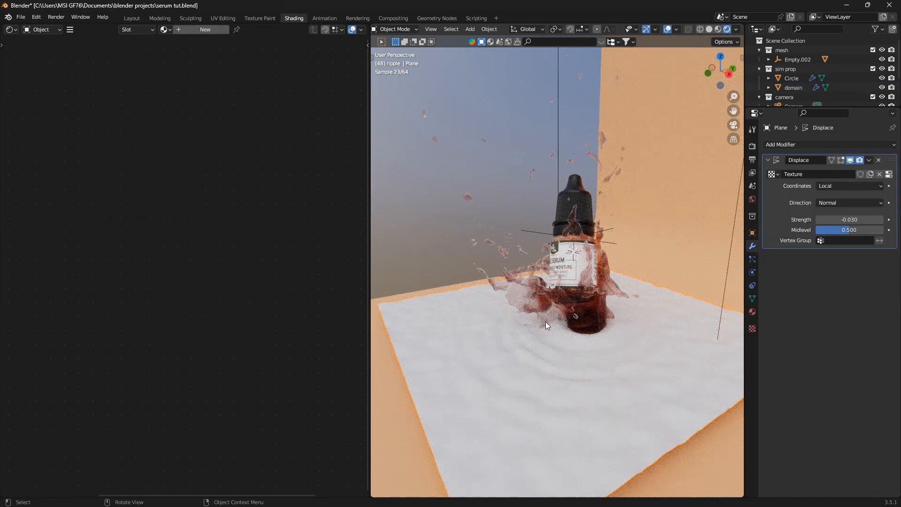
pyautogui.click(533, 294)
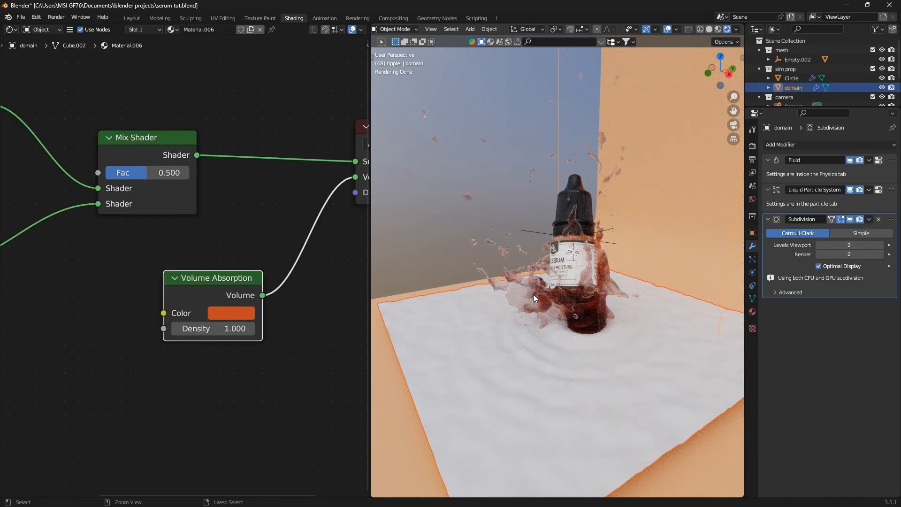
pyautogui.hotkey('ctrl', 'l')
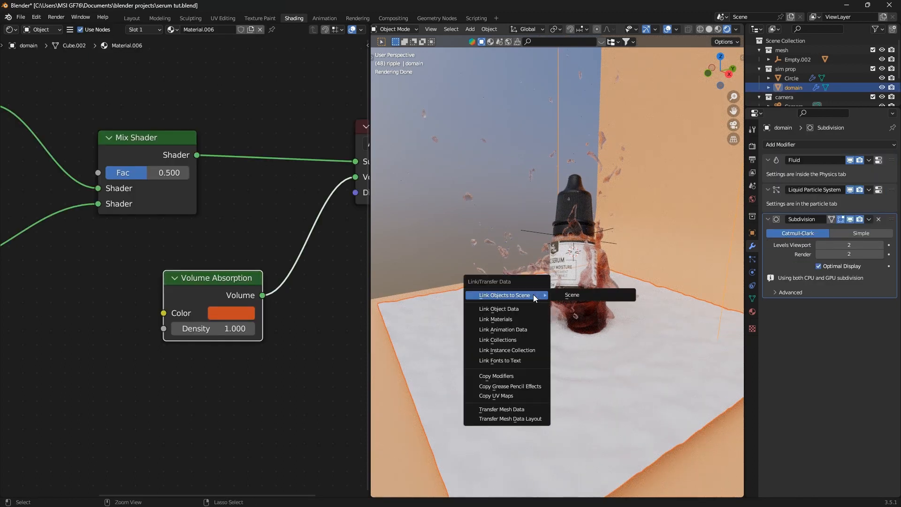
pyautogui.click(514, 317)
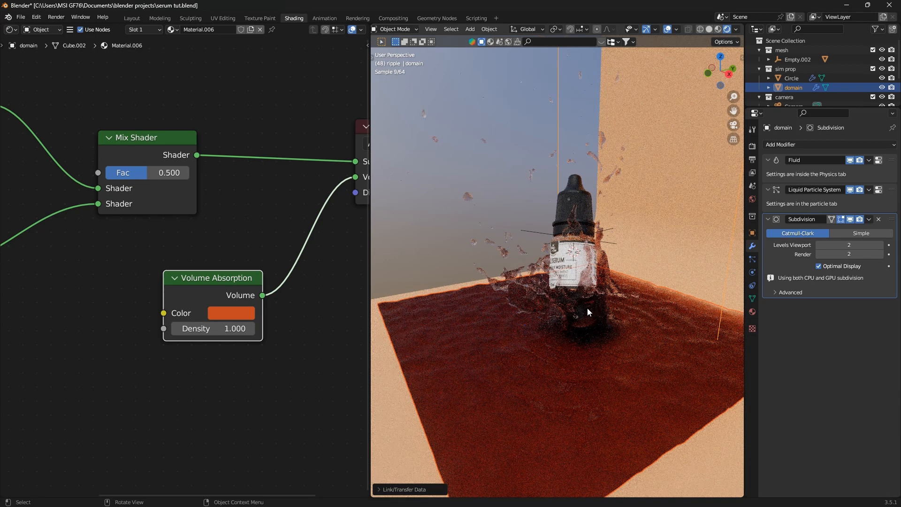
# - Check the bottle, splash and liquid plane through the camera view, then return to a free perspective
pyautogui.press('KP_0')
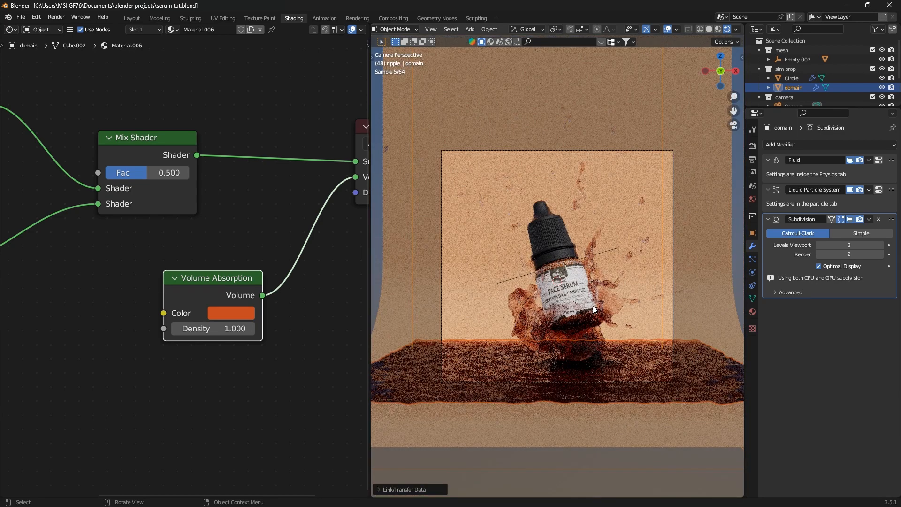
pyautogui.scroll(2, 582, 328)
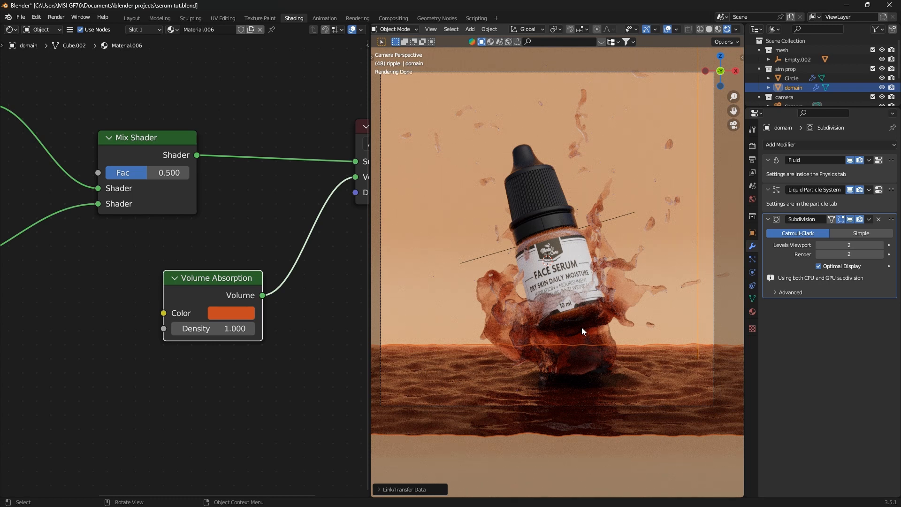
pyautogui.scroll(-2, 581, 328)
pyautogui.moveTo(602, 328); pyautogui.dragTo(582, 292, button='middle')
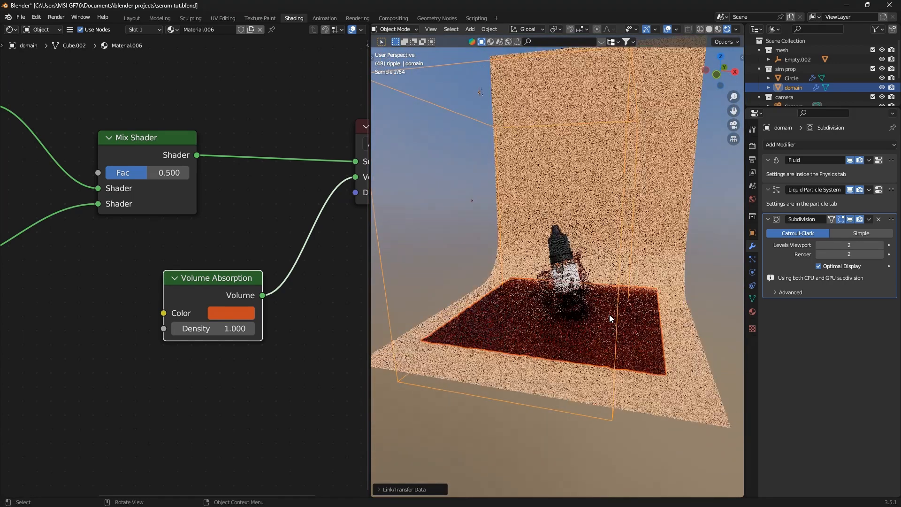
# - Make a separate copy of the shared liquid material for the rippled plane
pyautogui.scroll(3, 582, 293)
pyautogui.click(575, 255)
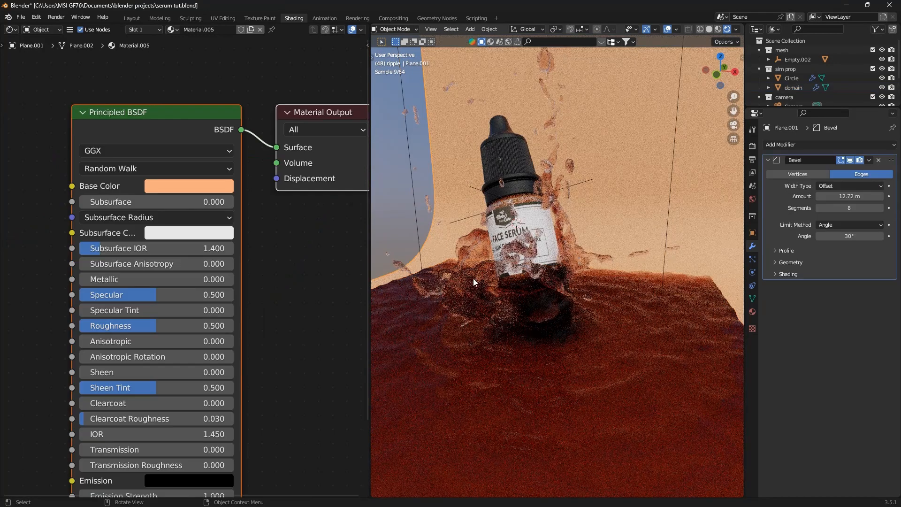
pyautogui.click(604, 348)
pyautogui.scroll(2, 188, 298)
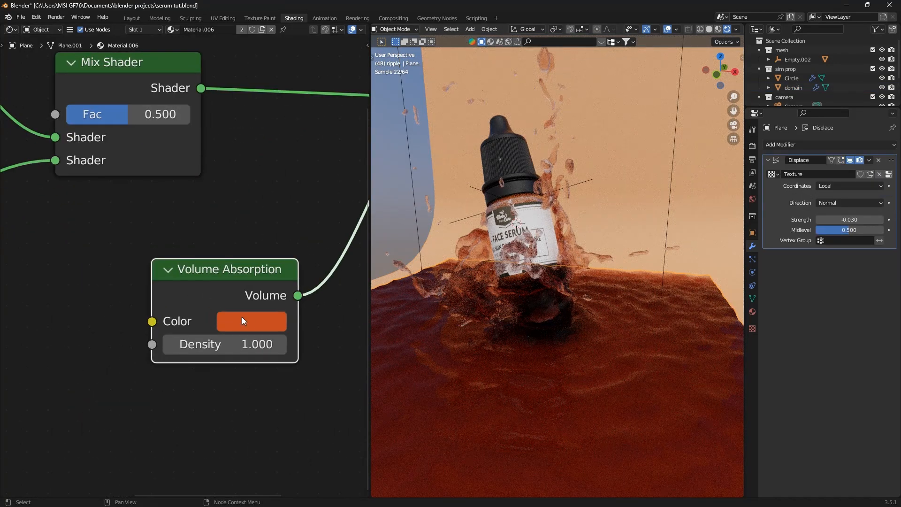
pyautogui.click(254, 321)
pyautogui.scroll(-4, 589, 354)
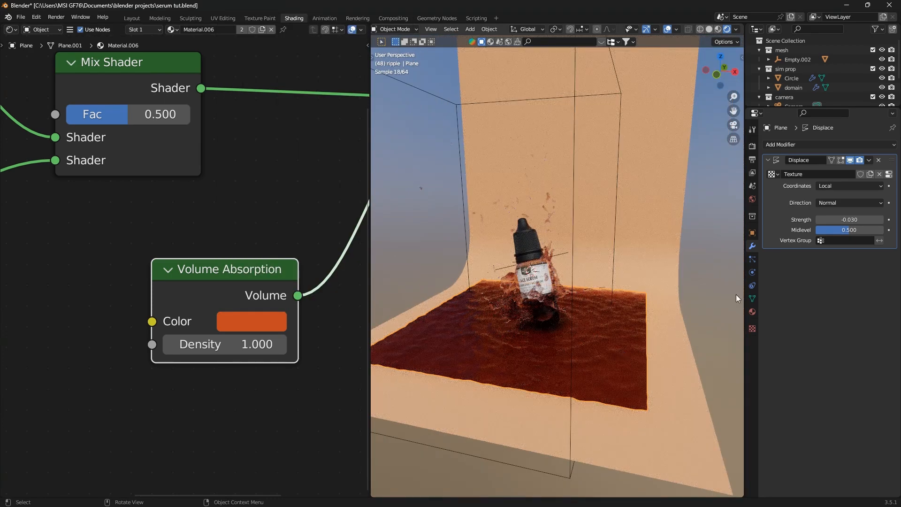
pyautogui.click(753, 312)
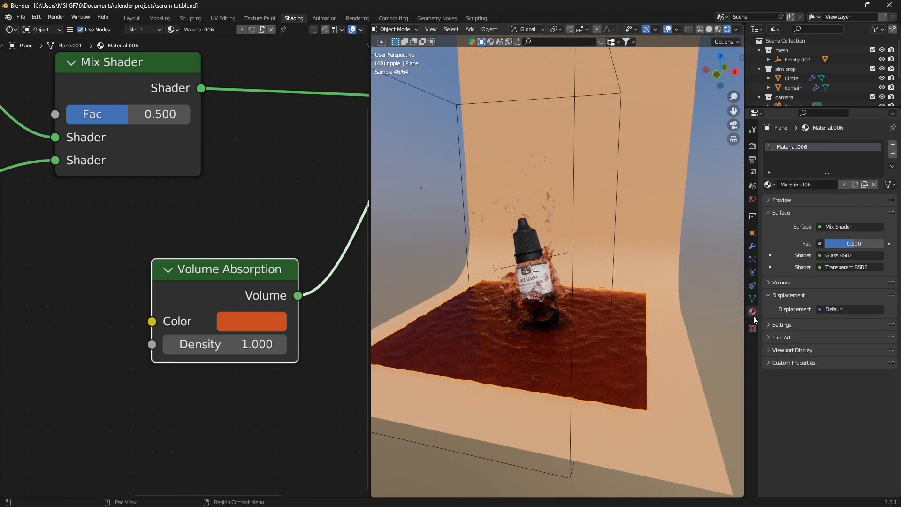
pyautogui.click(865, 184)
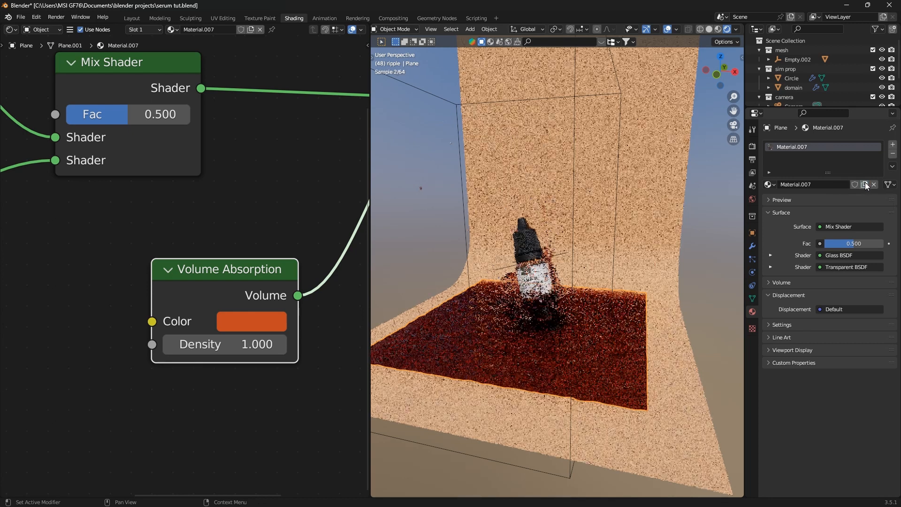
# - Lower the saturation of the plane's Volume Absorption colour in HSV mode to a pale greyish pink
pyautogui.scroll(1, 260, 319)
pyautogui.click(263, 321)
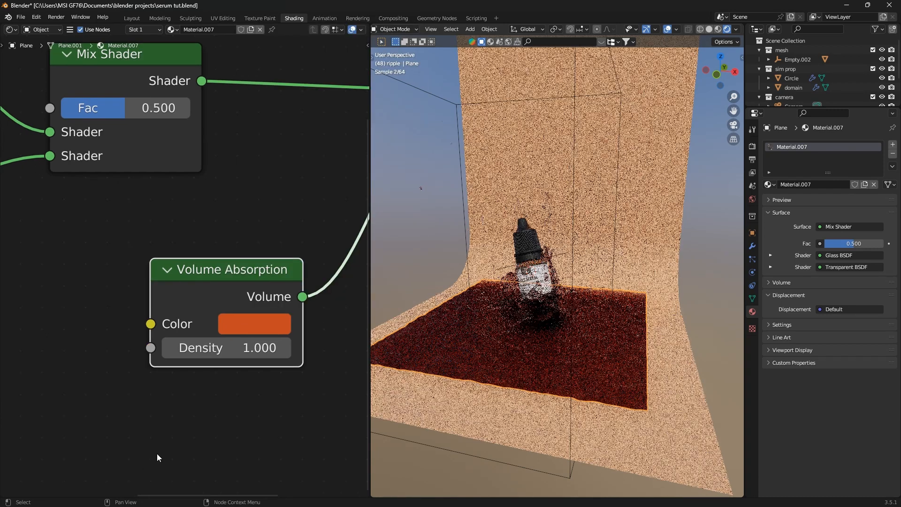
pyautogui.scroll(-2, 158, 458)
pyautogui.click(224, 366)
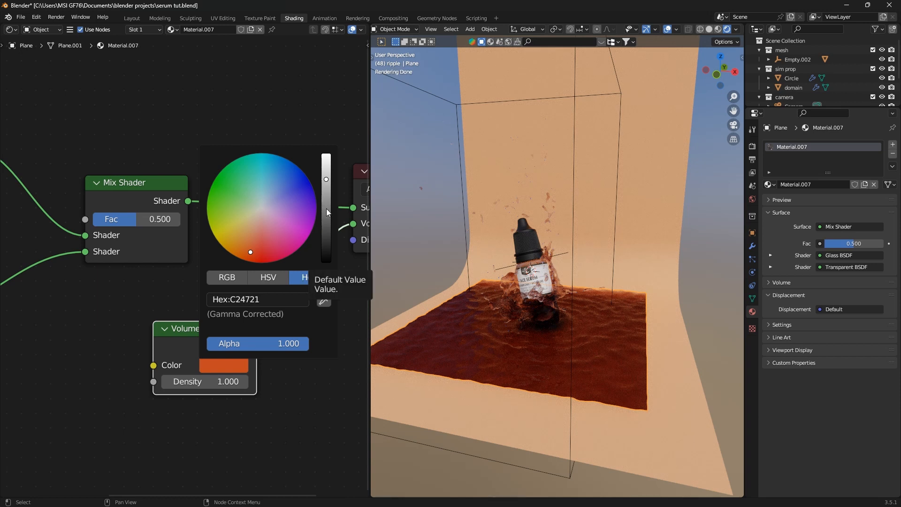
pyautogui.click(278, 275)
pyautogui.moveTo(300, 314); pyautogui.dragTo(229, 314)
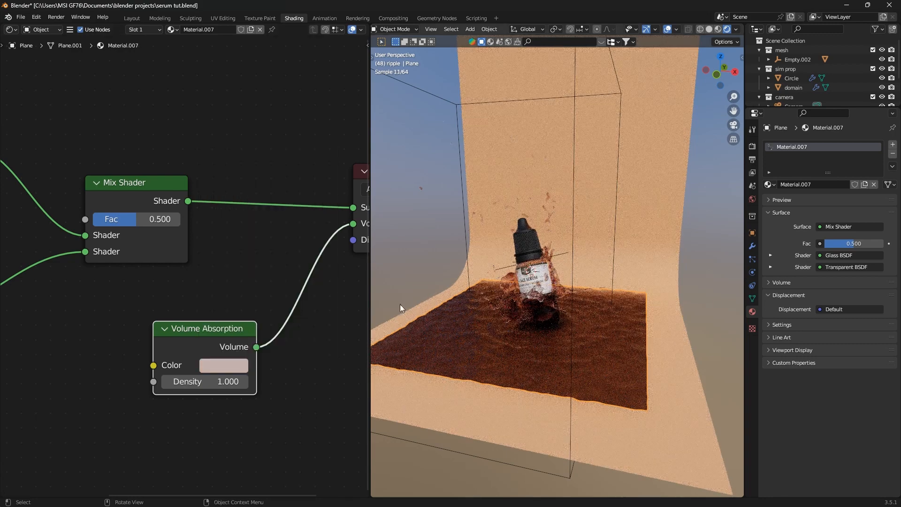
# - Set the liquid plane's Volume Absorption density to 0.3, check the bottle through the camera, and save the file
pyautogui.scroll(5, 530, 323)
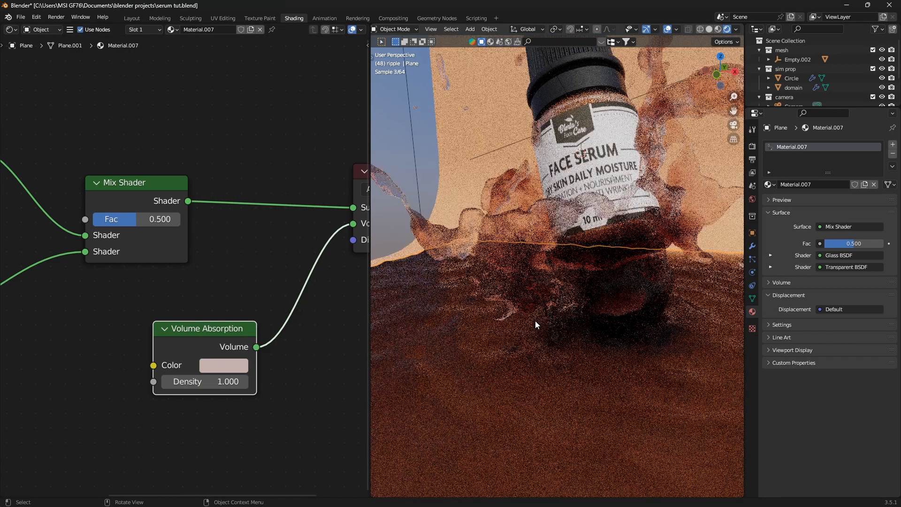
pyautogui.click(214, 384)
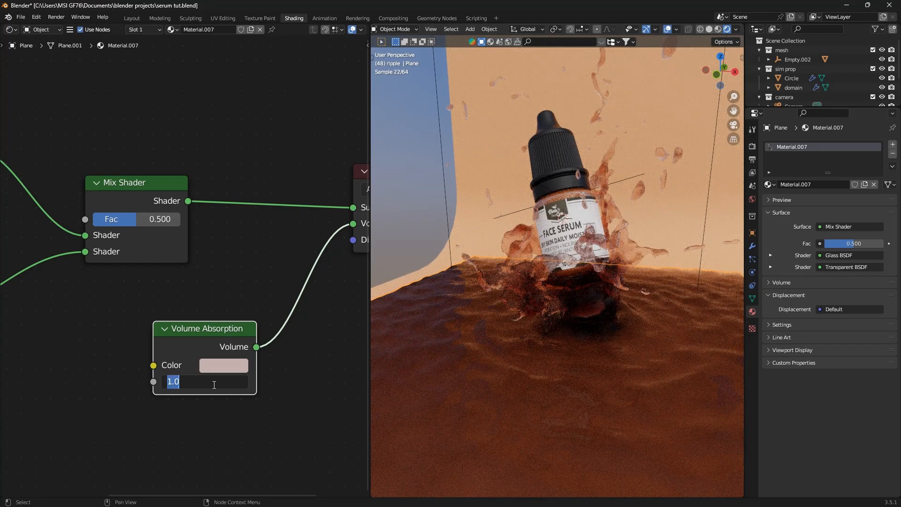
pyautogui.write('.3')
pyautogui.press('Return')
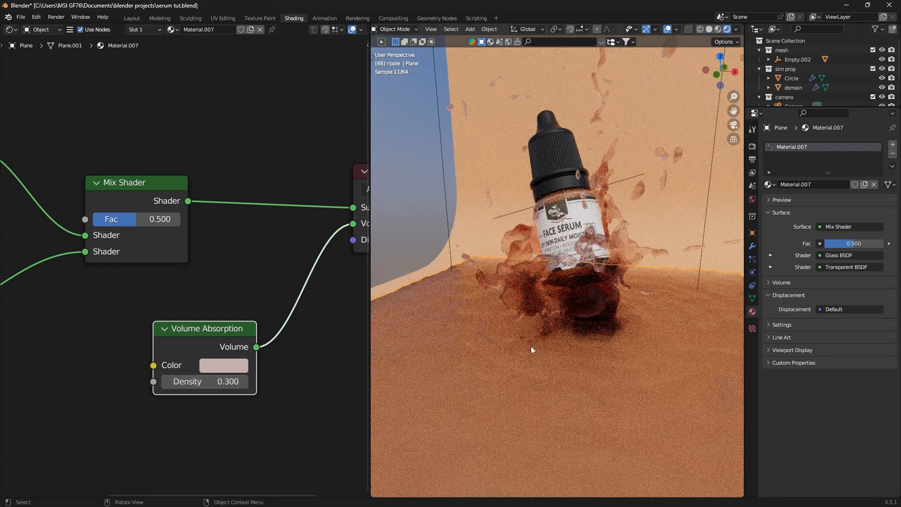
pyautogui.press('KP_0')
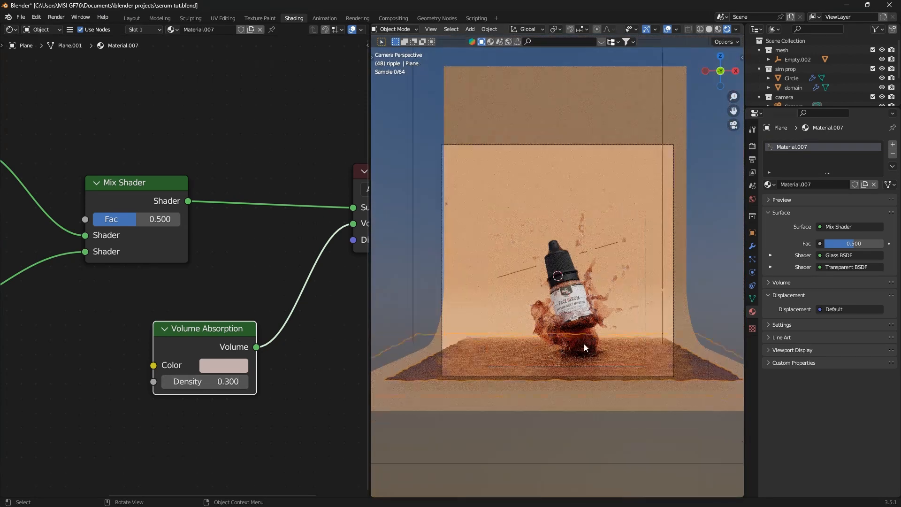
pyautogui.scroll(3, 584, 344)
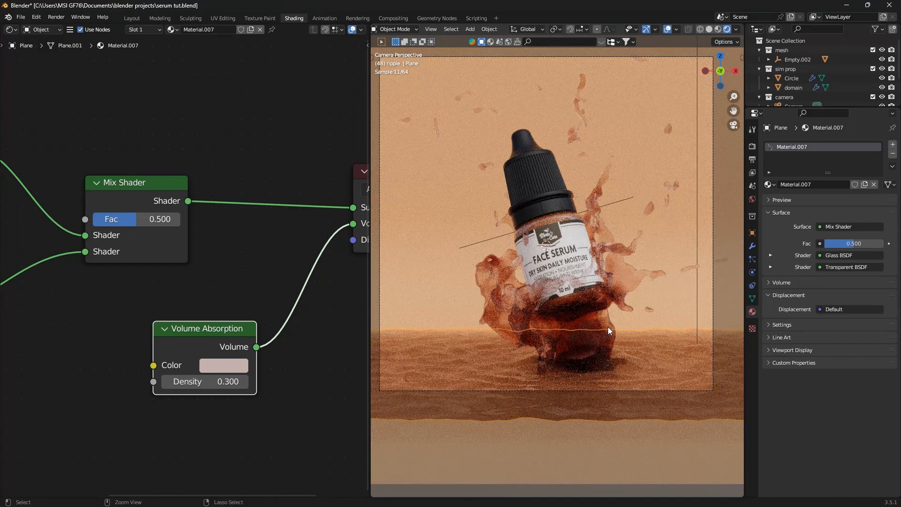
pyautogui.hotkey('ctrl', 's')
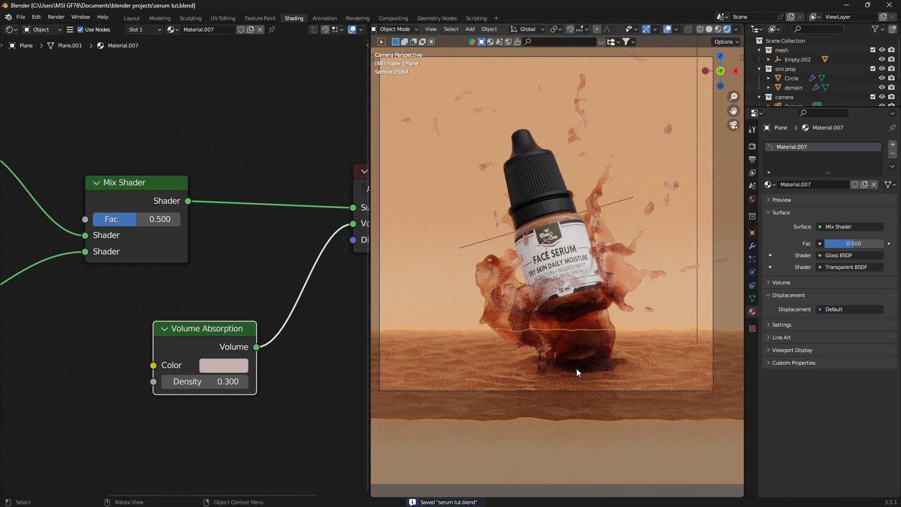
# - Raise the saturation of the plane's Volume Absorption colour to a slightly stronger pink, save the file and review the camera view
pyautogui.click(232, 365)
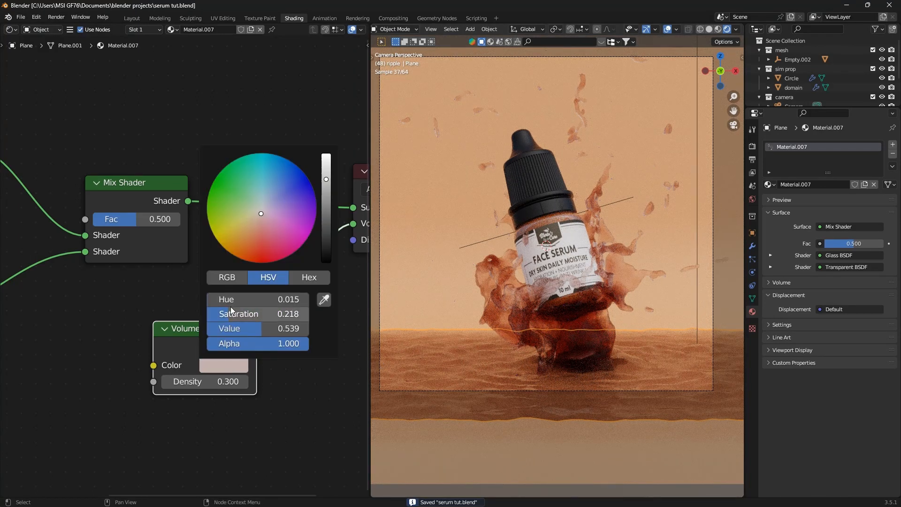
pyautogui.moveTo(230, 307); pyautogui.dragTo(248, 307)
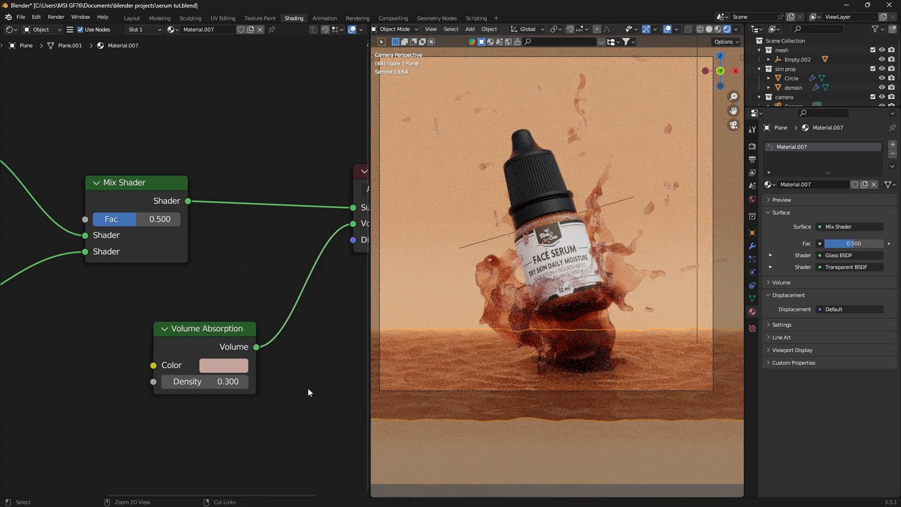
pyautogui.hotkey('ctrl', 's')
pyautogui.scroll(-3, 612, 374)
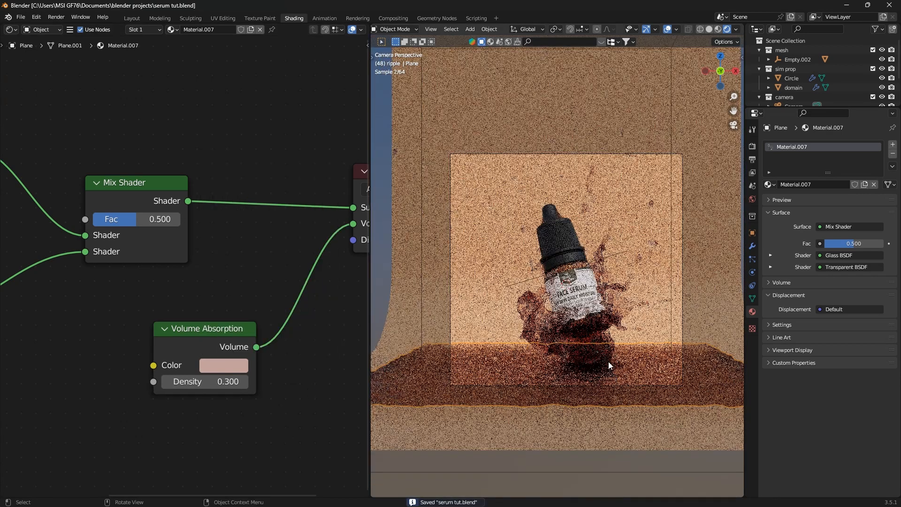
pyautogui.scroll(6, 609, 361)
pyautogui.scroll(-1, 621, 391)
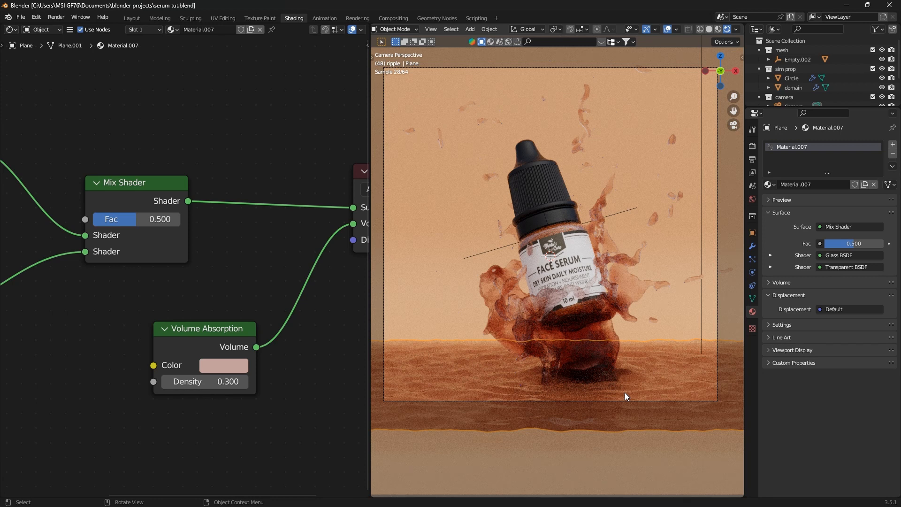
# - Create a new top-level collection in the Scene Collection and make it active
pyautogui.moveTo(801, 107); pyautogui.dragTo(802, 198)
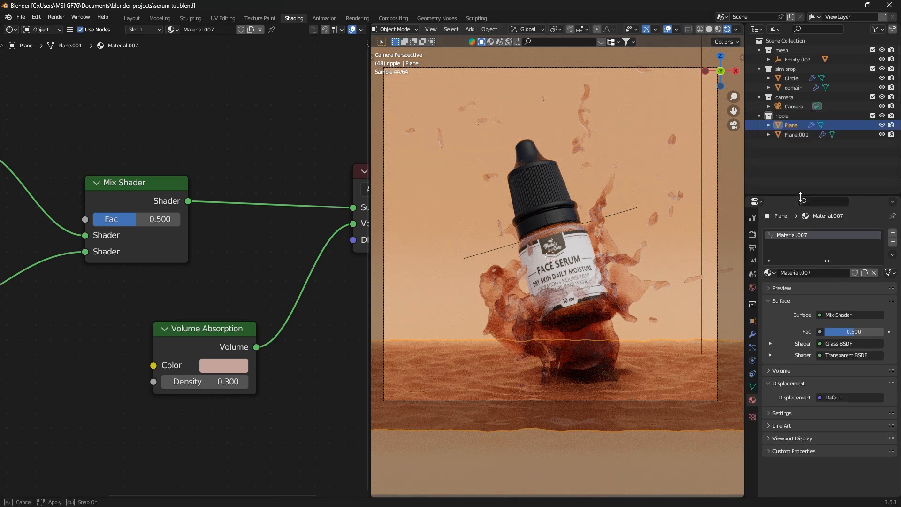
pyautogui.click(785, 41)
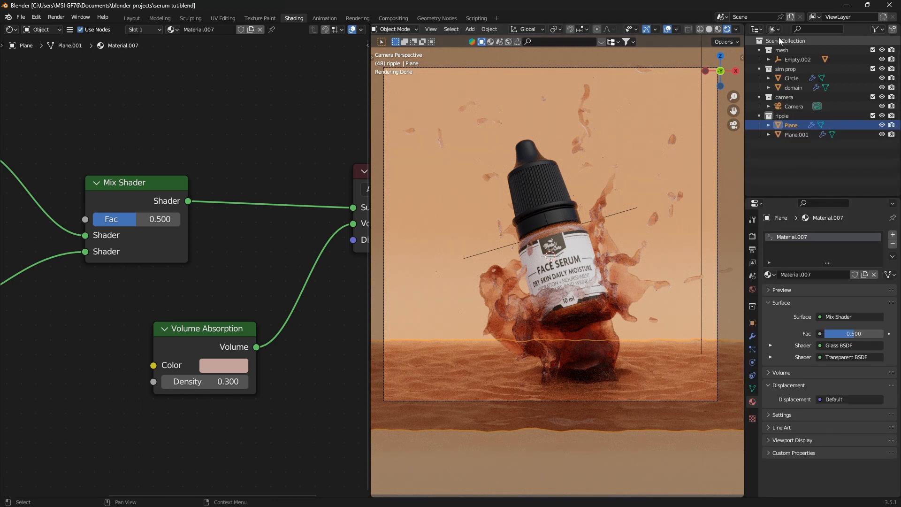
pyautogui.click(893, 29)
pyautogui.click(794, 144)
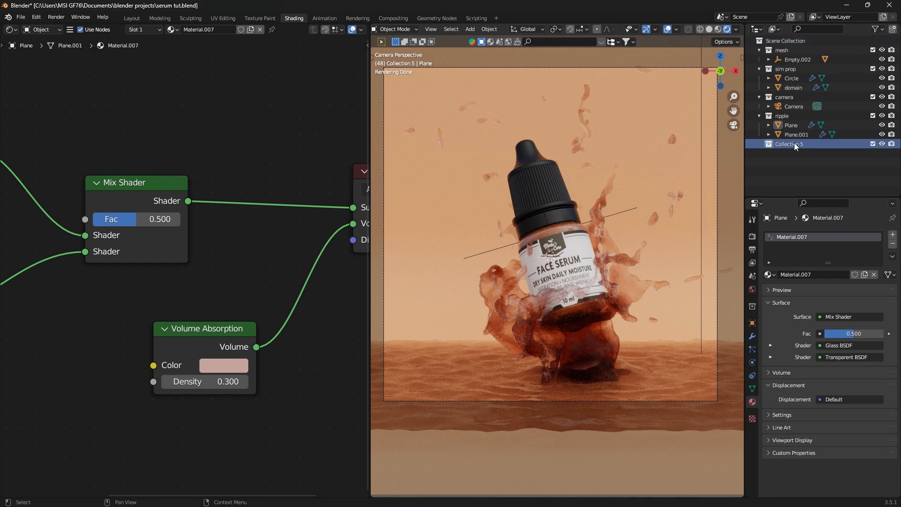
# - Add a point light to the new, empty collection
pyautogui.moveTo(657, 258); pyautogui.dragTo(599, 324, button='middle')
pyautogui.hotkey('shift', 'a')
pyautogui.moveTo(586, 296)
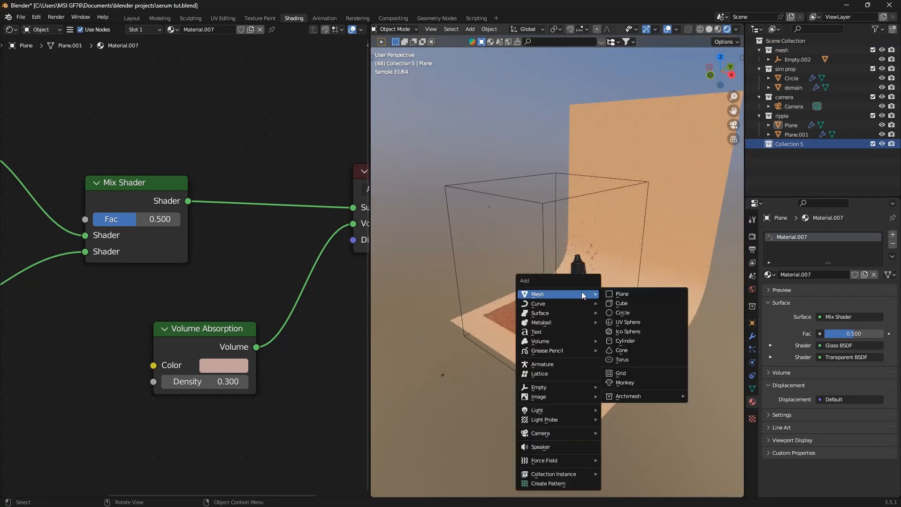
pyautogui.moveTo(573, 410)
pyautogui.click(620, 411)
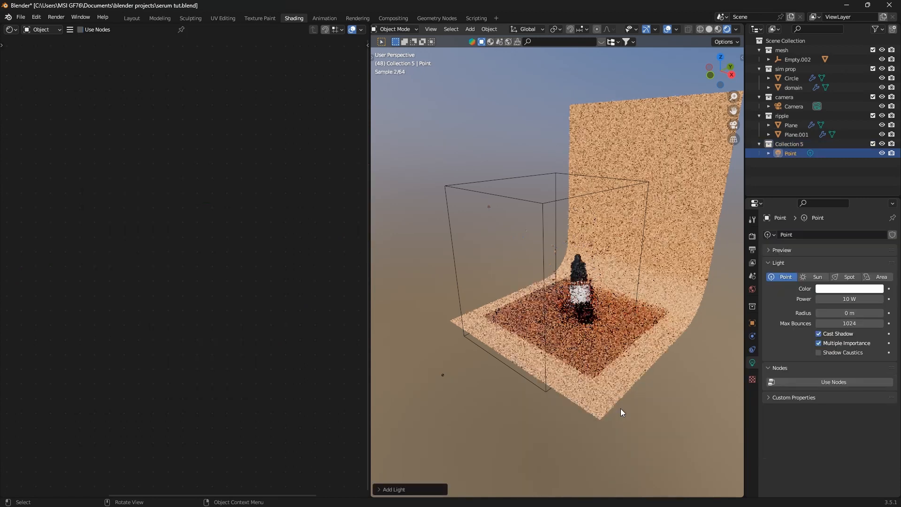
# - Position the point light above and to the left of the bottle in front view, and shift it about 2.9 m along Y
pyautogui.press('g')
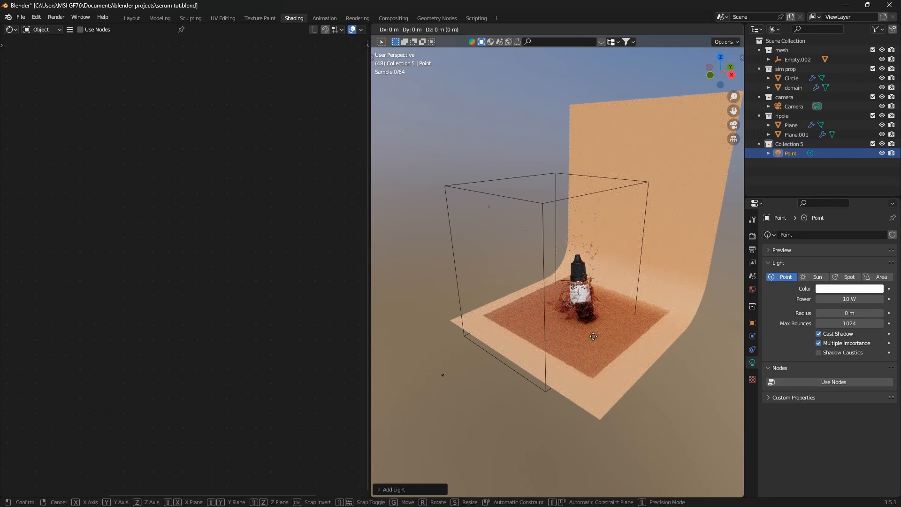
pyautogui.click(574, 344)
pyautogui.press('g')
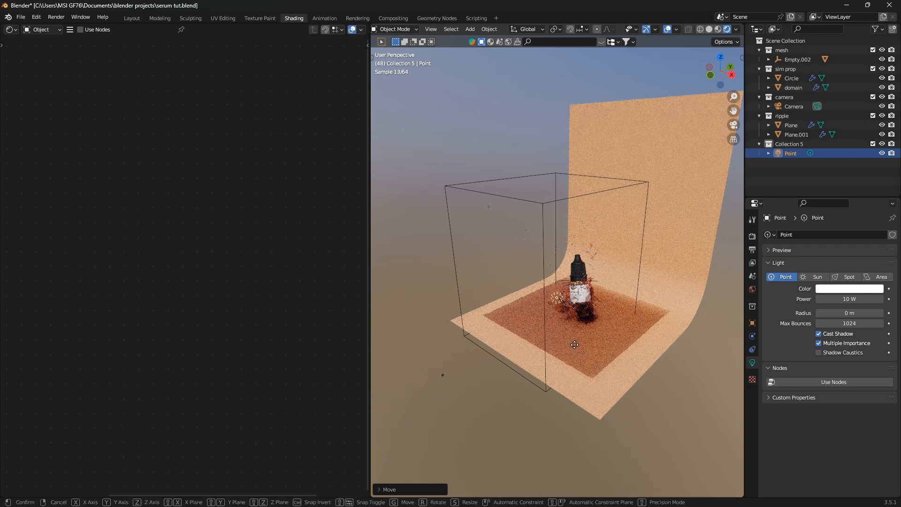
pyautogui.click(576, 318)
pyautogui.press('KP_1')
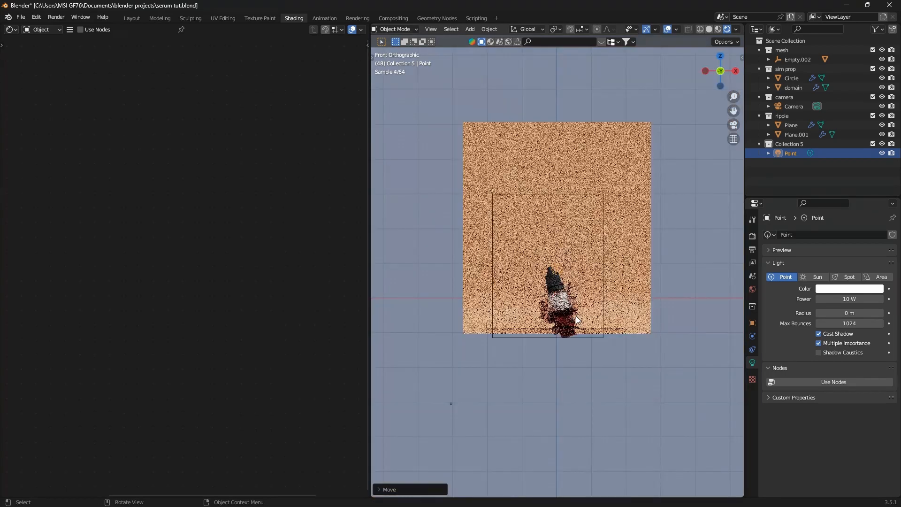
pyautogui.scroll(5, 610, 296)
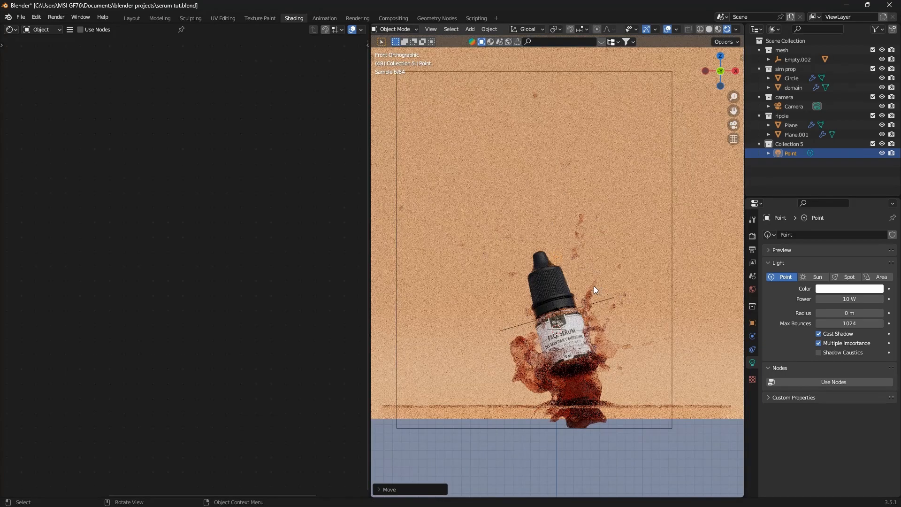
pyautogui.press('g')
pyautogui.click(531, 270)
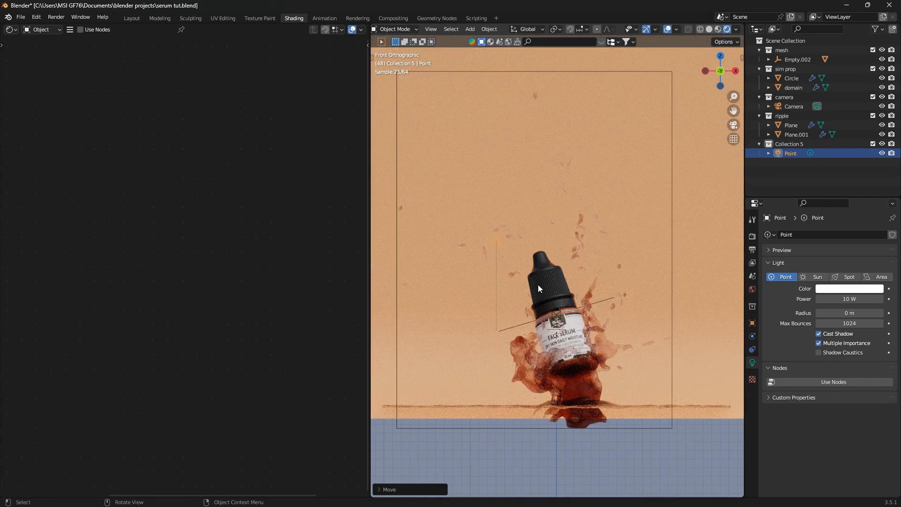
pyautogui.moveTo(590, 300); pyautogui.dragTo(537, 309, button='middle')
pyautogui.press('g')
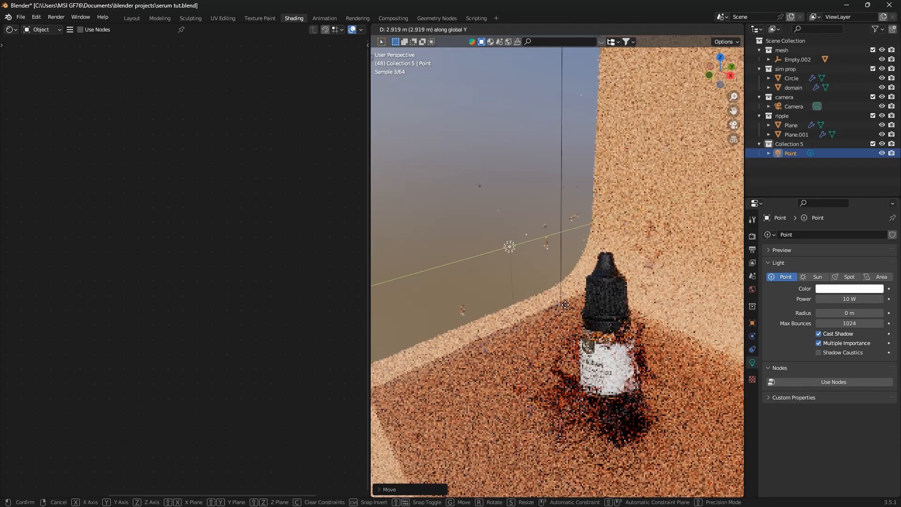
pyautogui.click(565, 305)
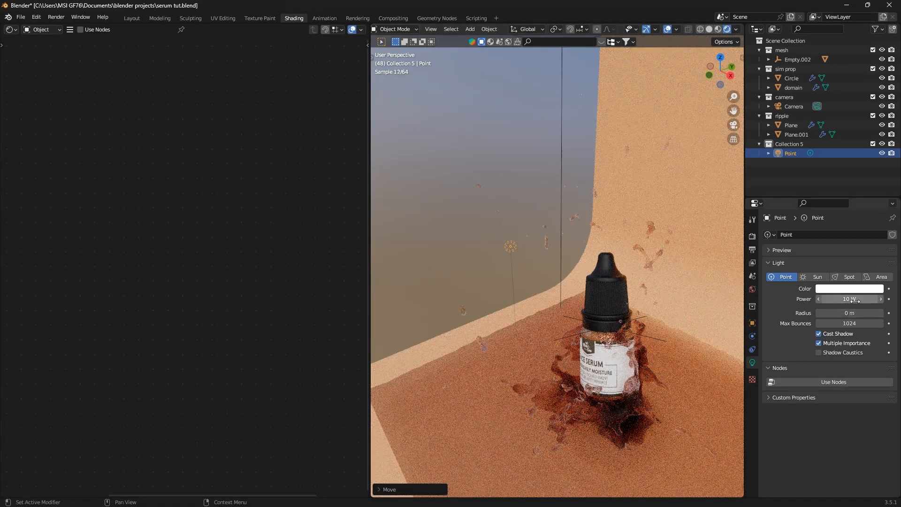
# - Set the point light's power to 5000 W and inspect its effect on the bottle through the camera
pyautogui.click(851, 300)
pyautogui.write('5000')
pyautogui.press('Return')
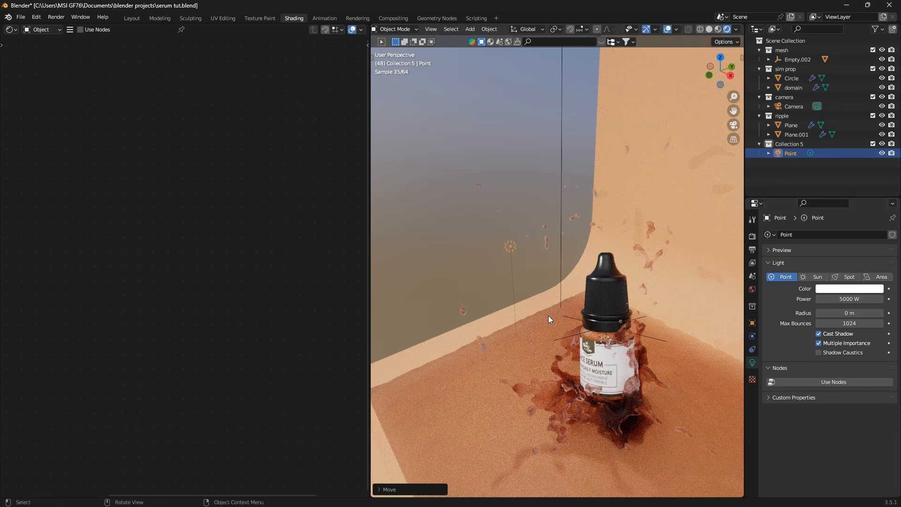
pyautogui.press('KP_0')
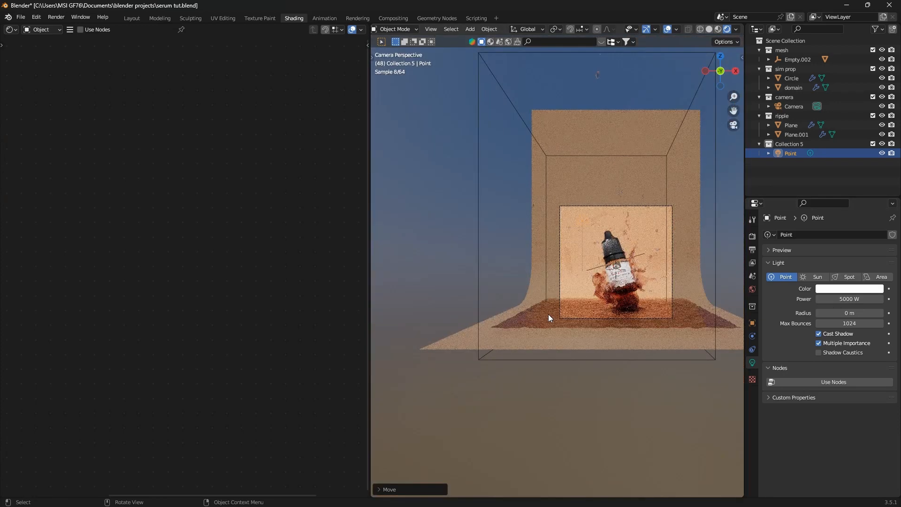
pyautogui.scroll(2, 593, 241)
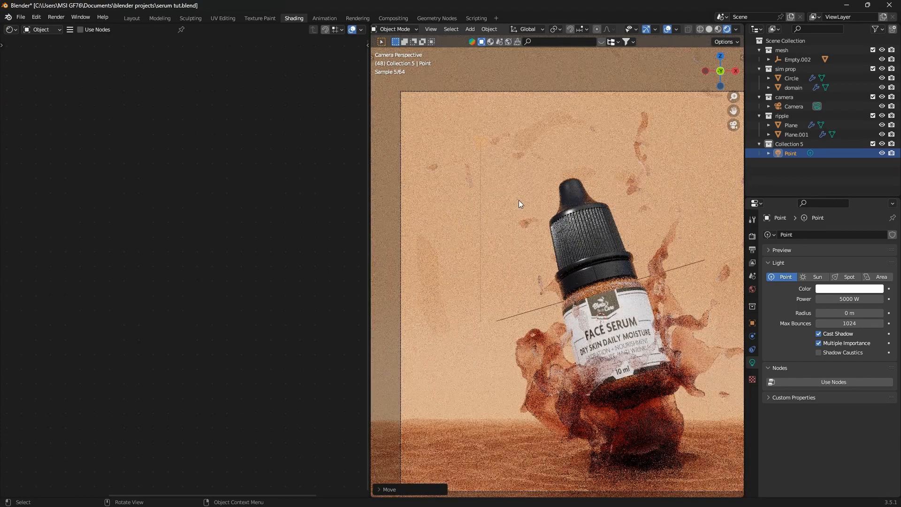
pyautogui.press('g')
pyautogui.scroll(-2, 486, 194)
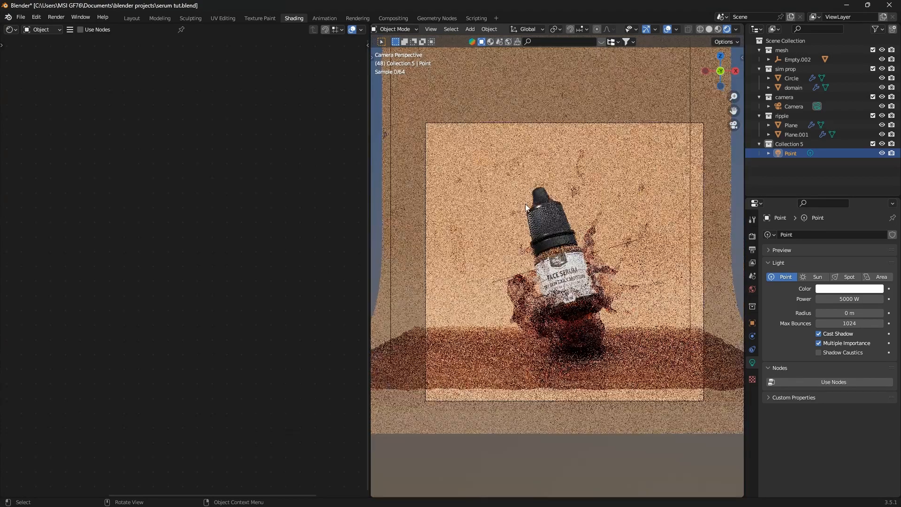
pyautogui.scroll(4, 525, 204)
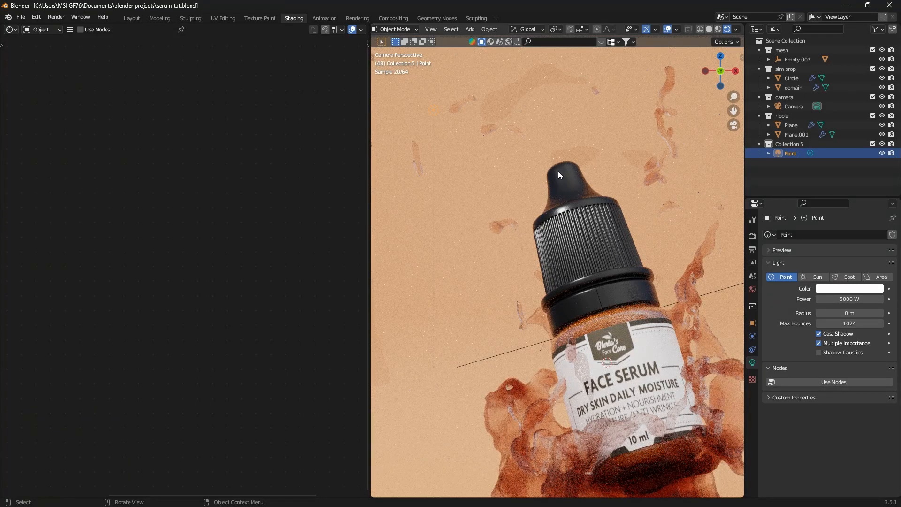
pyautogui.scroll(-5, 545, 242)
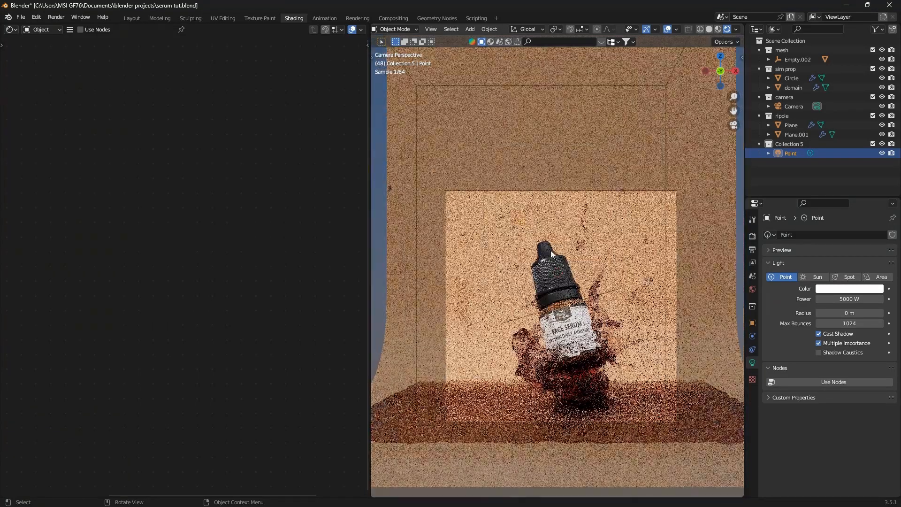
pyautogui.moveTo(551, 249); pyautogui.dragTo(525, 295, button='middle')
pyautogui.scroll(3, 539, 195)
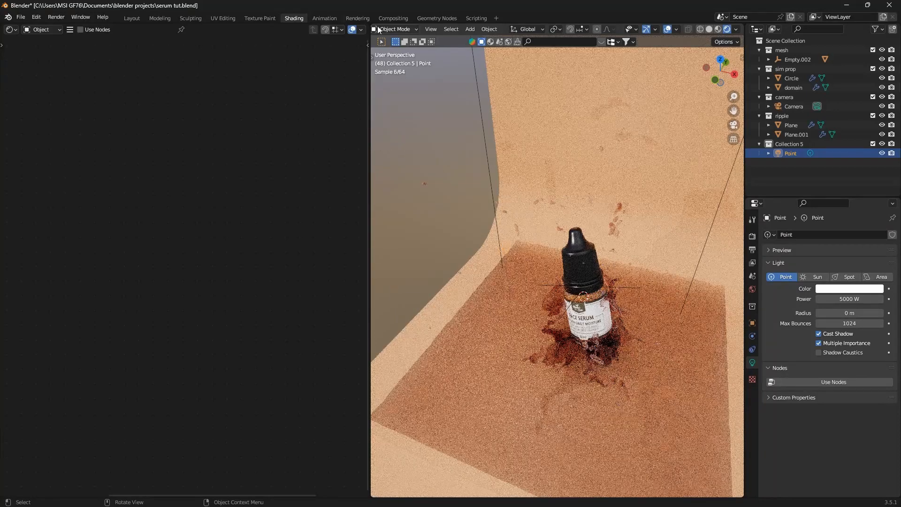
# - In the Animation workspace, move the point light about 3.9 m along Y and about 2 m up along Z, and open its light settings
pyautogui.click(324, 18)
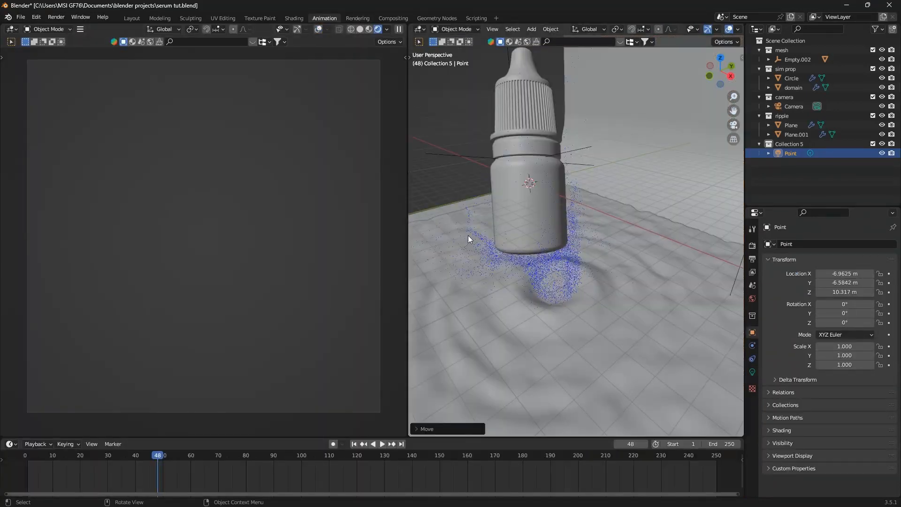
pyautogui.scroll(-4, 582, 319)
pyautogui.press('g')
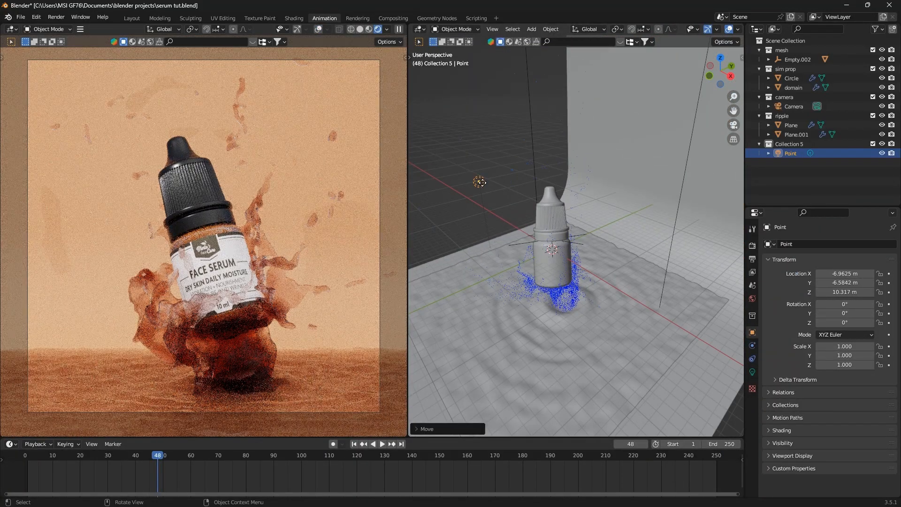
pyautogui.press('g')
pyautogui.press('y')
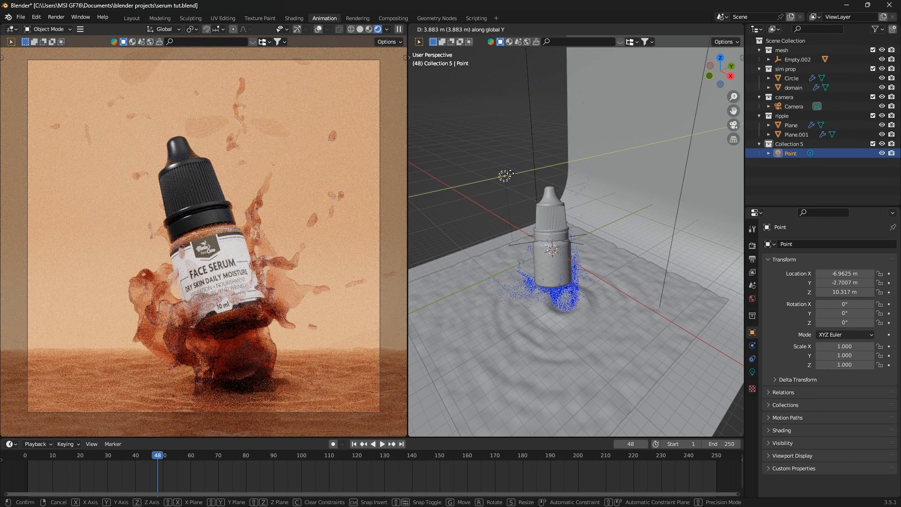
pyautogui.click(510, 174)
pyautogui.press('g')
pyautogui.press('z')
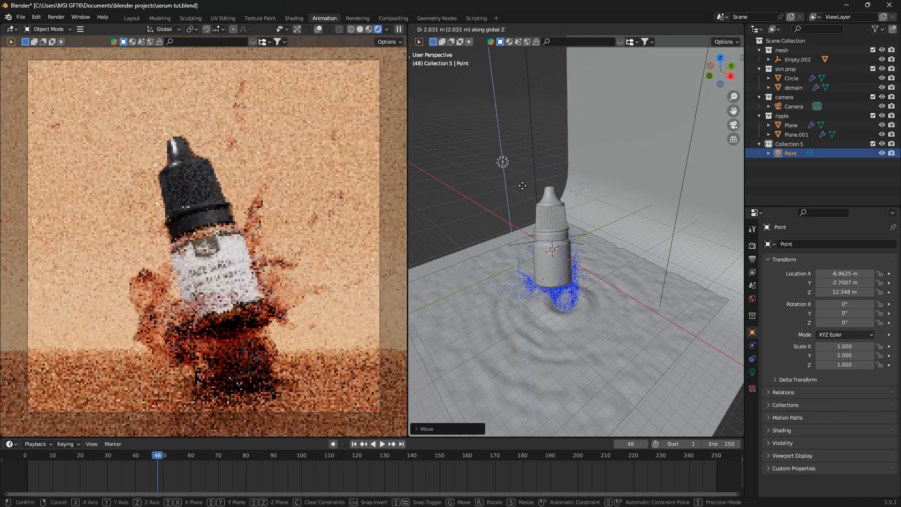
pyautogui.click(522, 186)
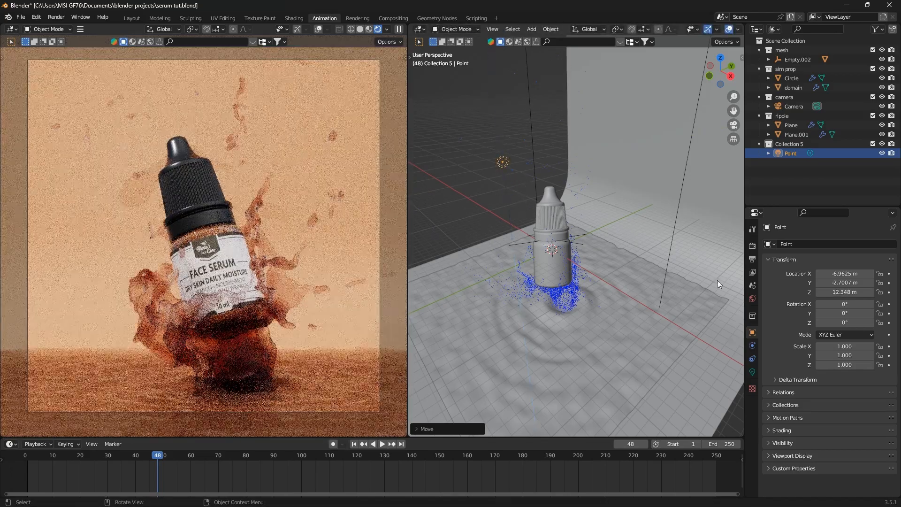
pyautogui.click(752, 372)
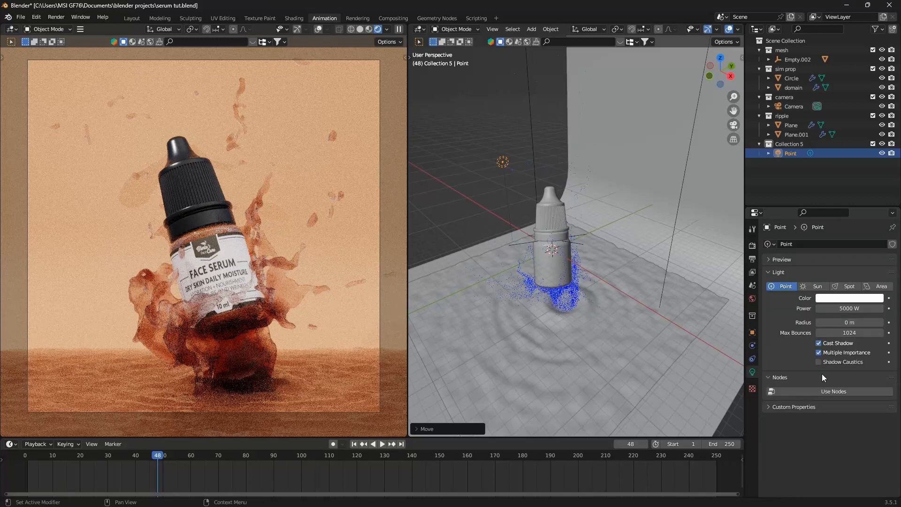
# - Try radii of 1 m and 5 m on the point light
pyautogui.click(862, 323)
pyautogui.write('1')
pyautogui.press('Return')
pyautogui.click(862, 323)
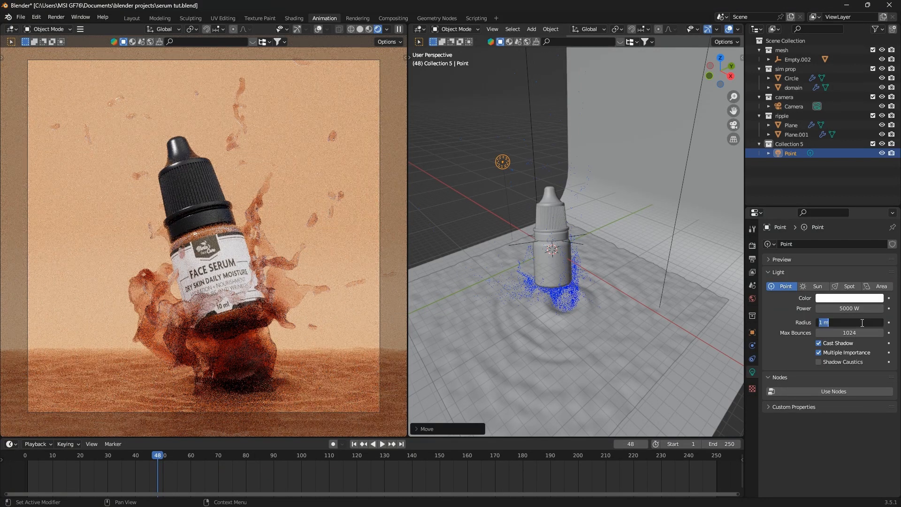
pyautogui.write('5')
pyautogui.press('Return')
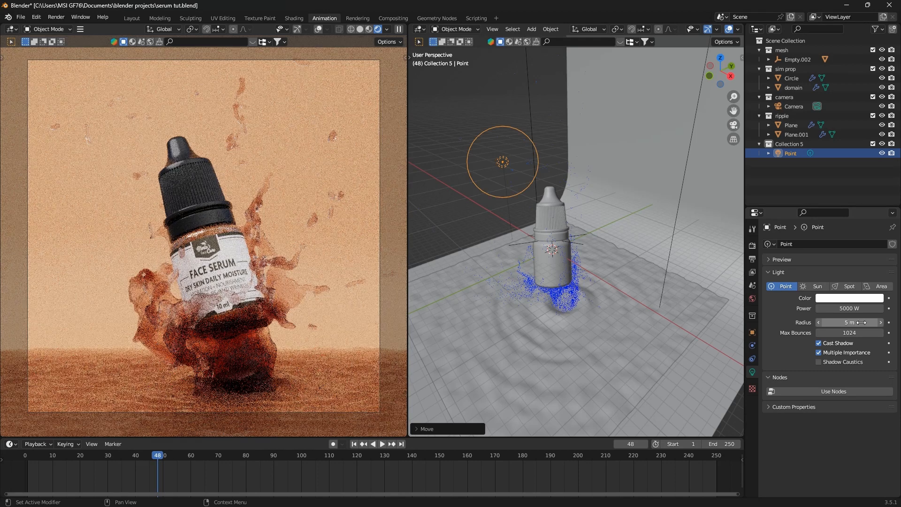
# - Set the point light's radius to 1 m, deselect the light and save the file
pyautogui.click(862, 323)
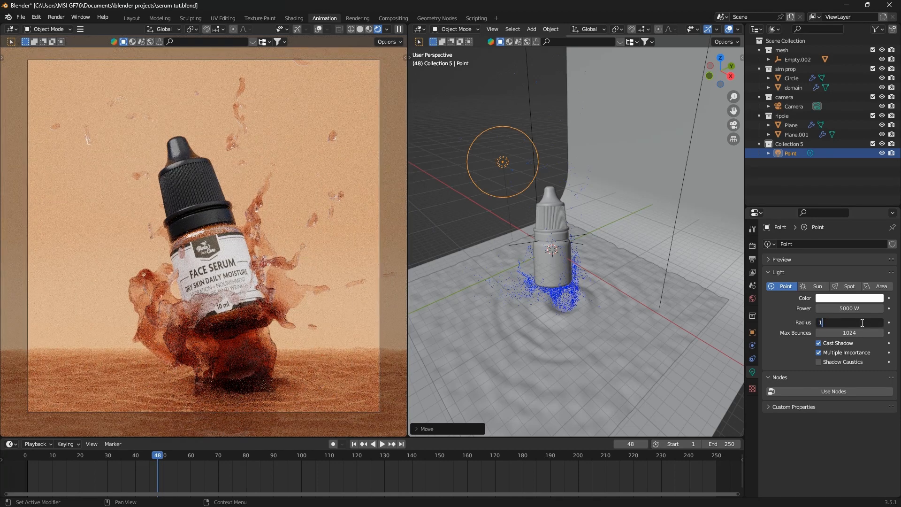
pyautogui.write('1')
pyautogui.press('Return')
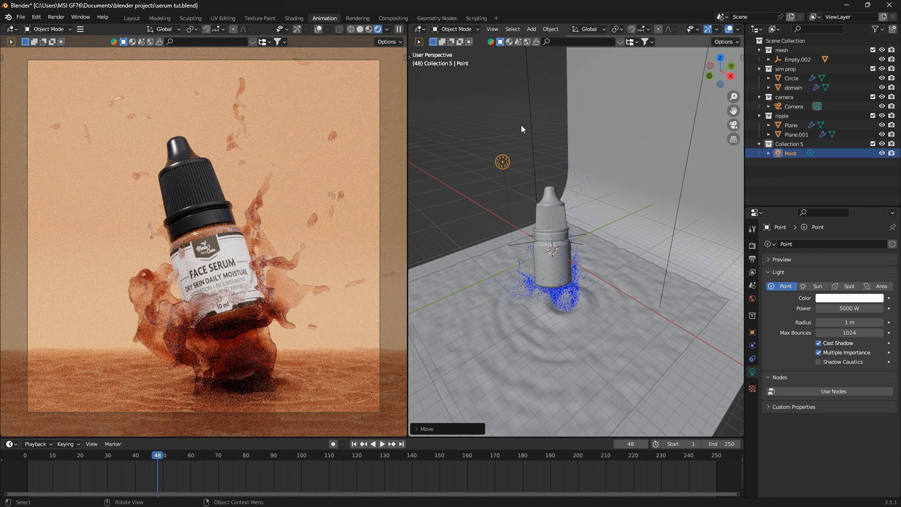
pyautogui.click(507, 115)
pyautogui.hotkey('ctrl', 's')
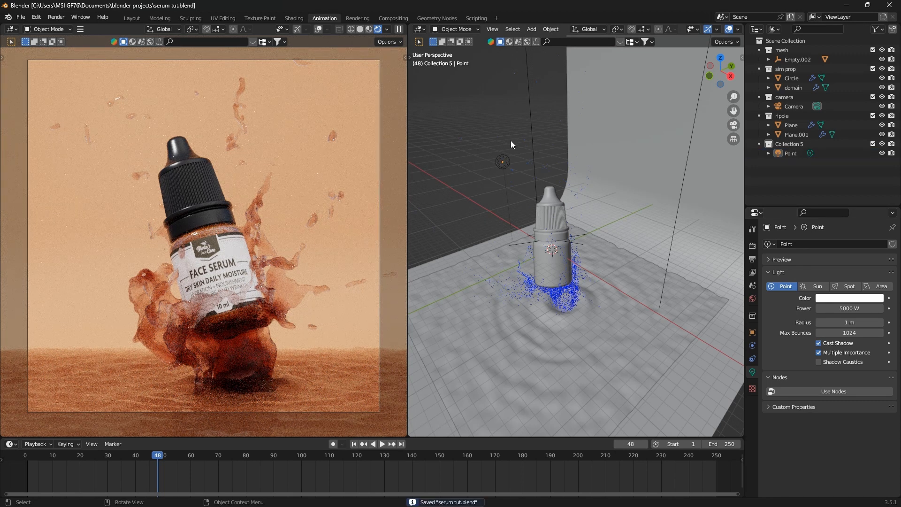
# - Add an area light to Collection 5
pyautogui.click(794, 144)
pyautogui.hotkey('shift', 'a')
pyautogui.moveTo(604, 161)
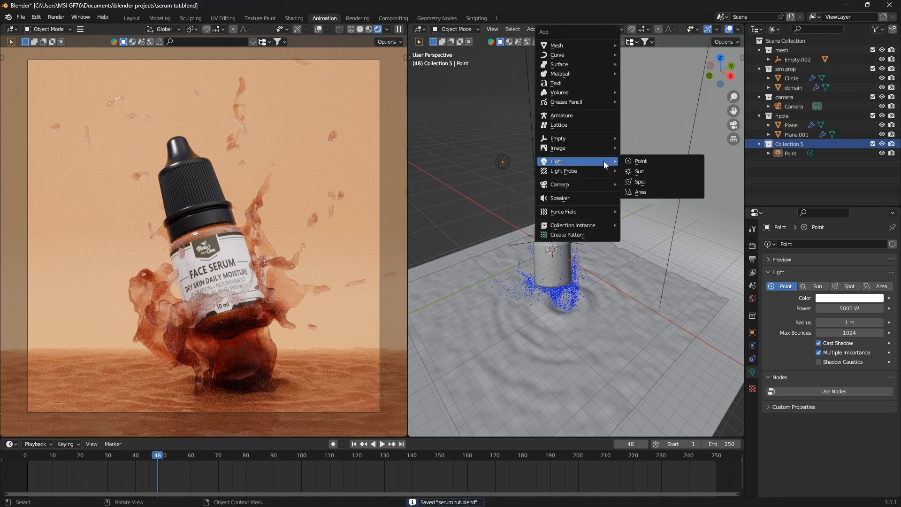
pyautogui.click(653, 191)
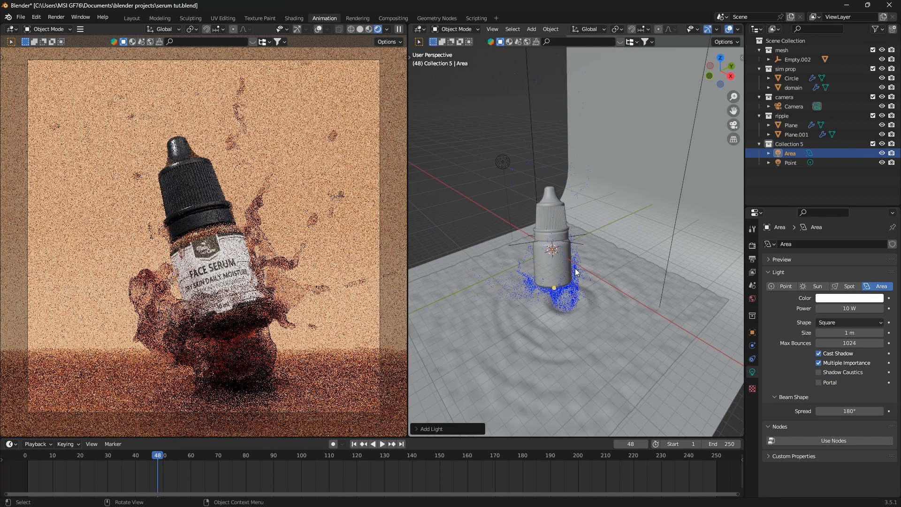
# - Move the area light in front of the bottle and rotate it 90° about the X axis
pyautogui.press('g')
pyautogui.click(508, 317)
pyautogui.press('r')
pyautogui.write('x')
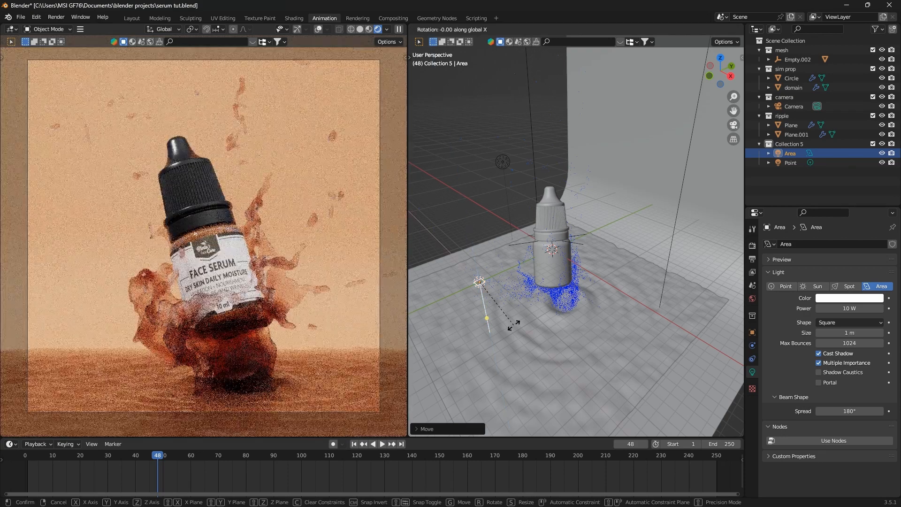
pyautogui.write('90')
pyautogui.press('Return')
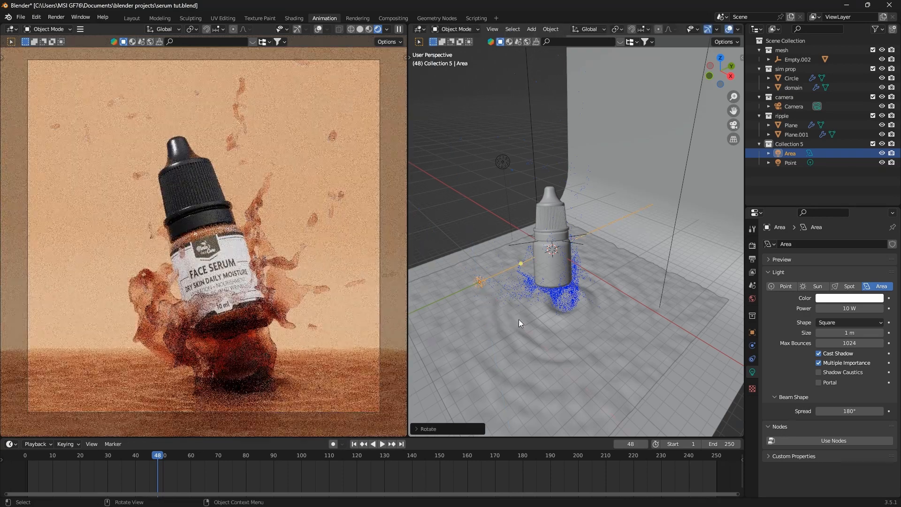
# - Set the area light's size to 5 m and raise it slightly along Z
pyautogui.doubleClick(850, 332)
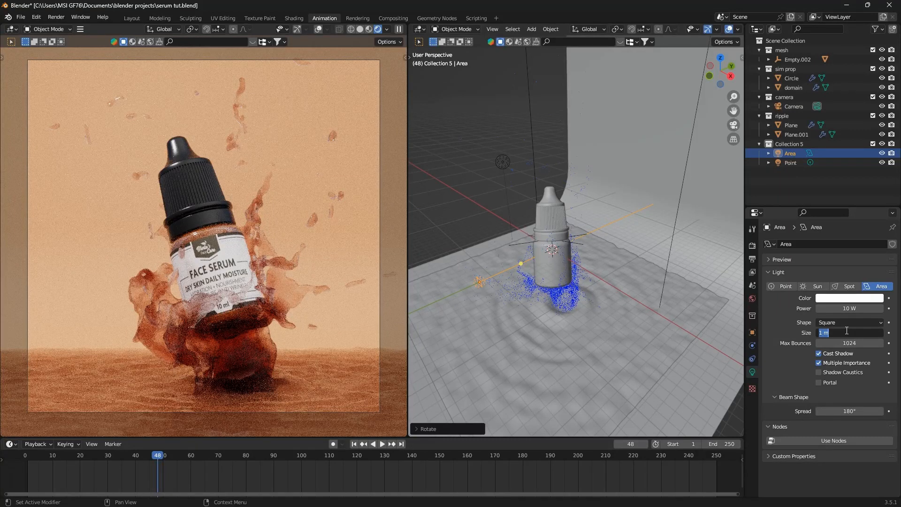
pyautogui.write('5')
pyautogui.press('Return')
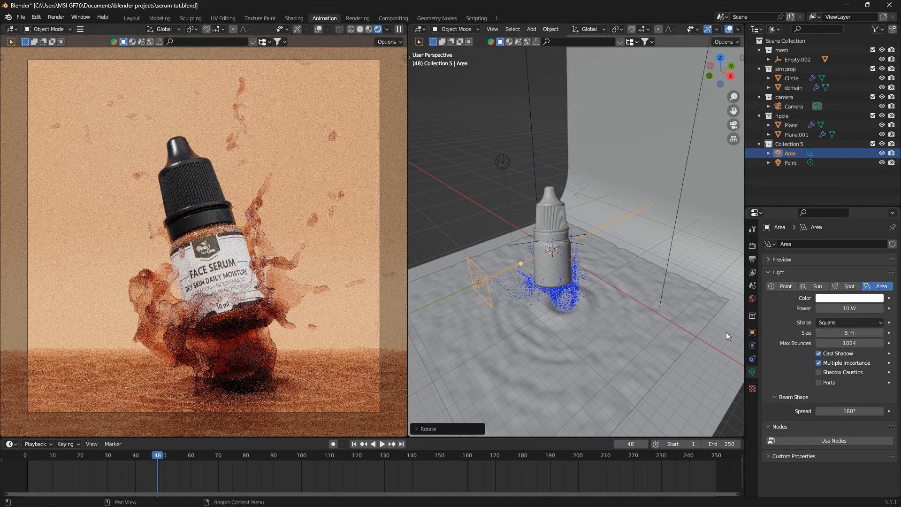
pyautogui.press('g')
pyautogui.press('z')
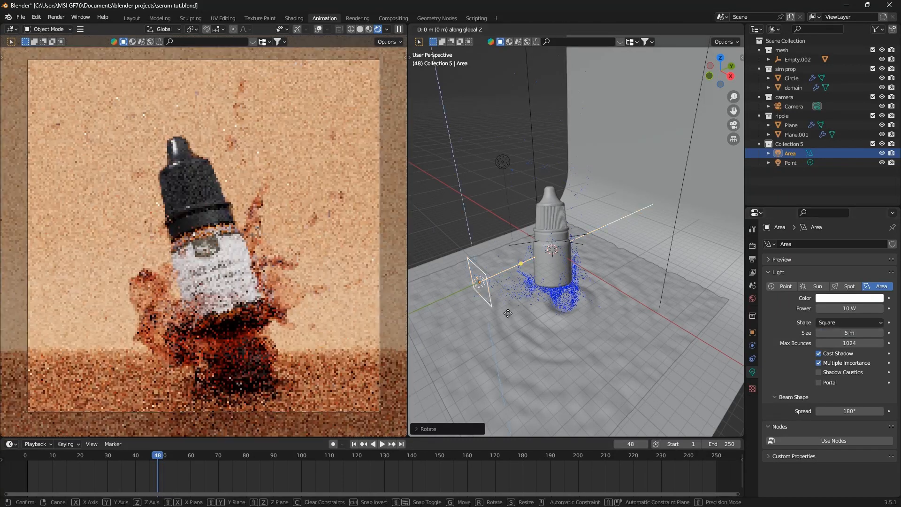
pyautogui.click(507, 299)
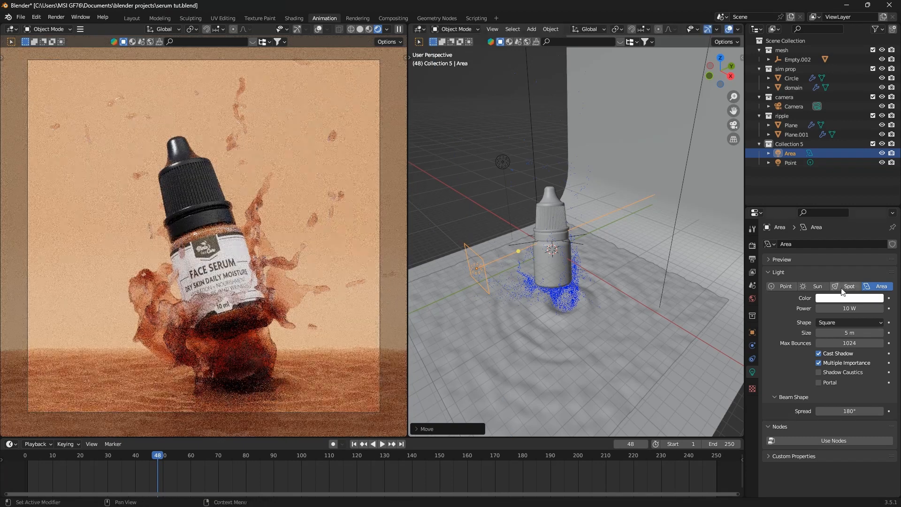
# - Set the area light's power to 5000 W, and in right view tilt it down toward the bottle and shift it up and closer
pyautogui.click(848, 308)
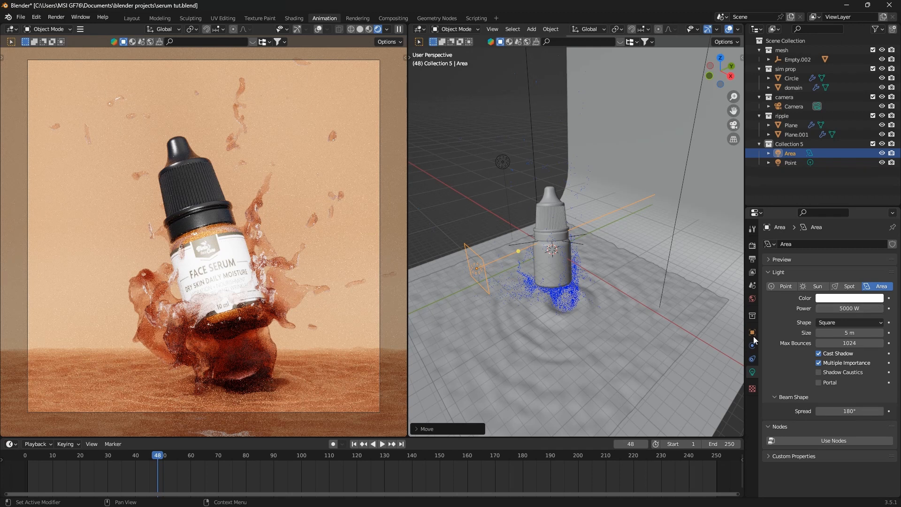
pyautogui.press('KP_3')
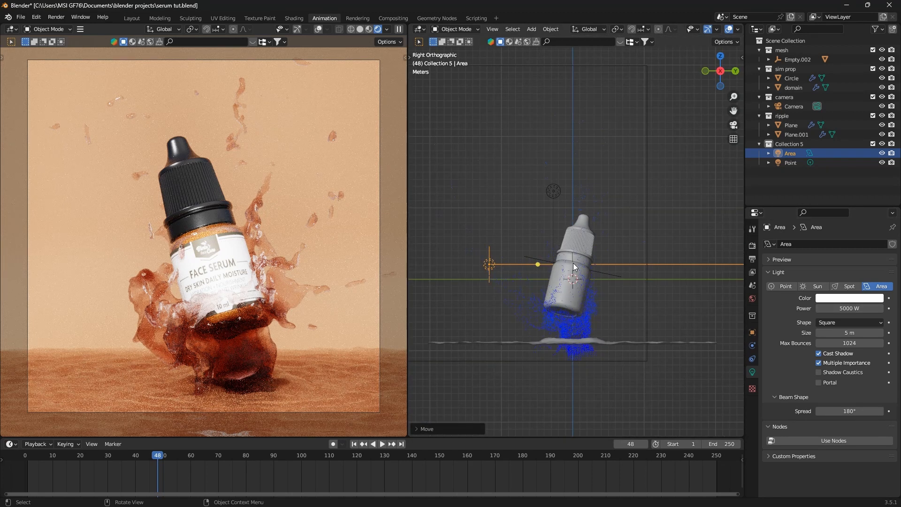
pyautogui.press('r')
pyautogui.click(504, 301)
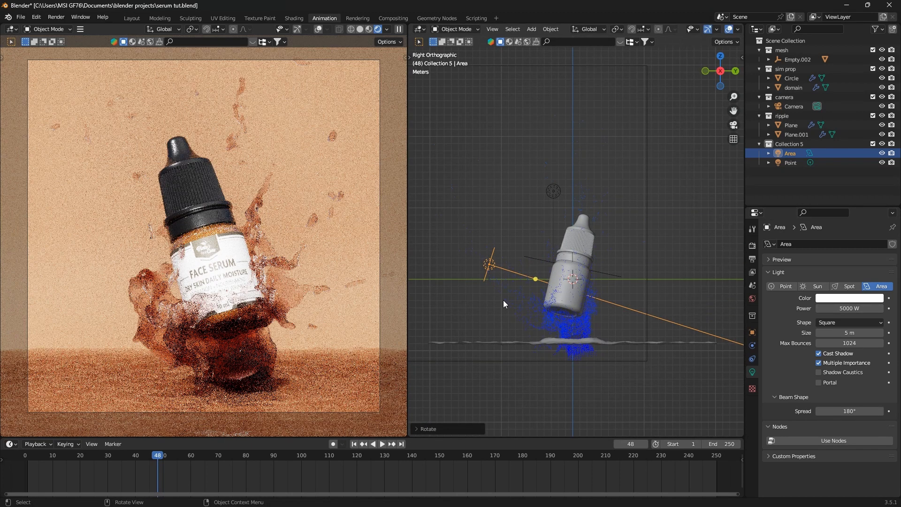
pyautogui.press('g')
pyautogui.click(516, 278)
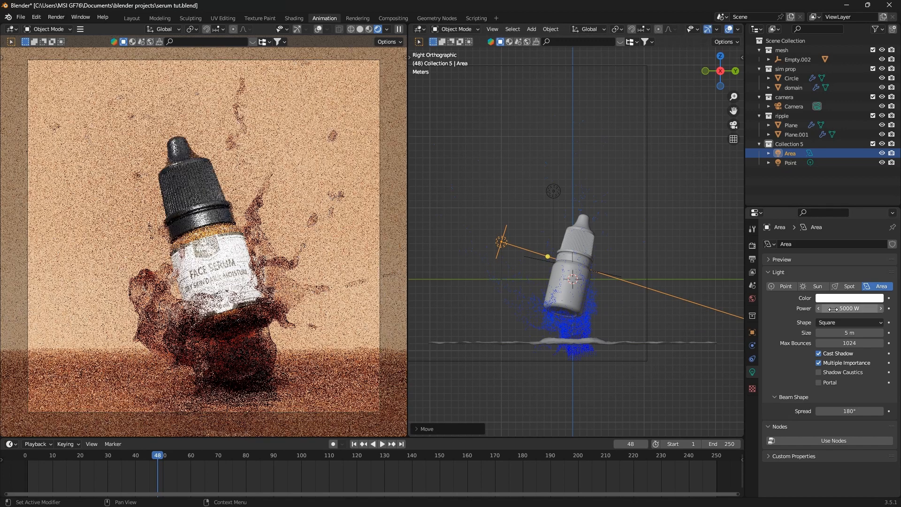
# - Reduce the area light's power to 1000 W and save the file
pyautogui.click(822, 309)
pyautogui.click(823, 308)
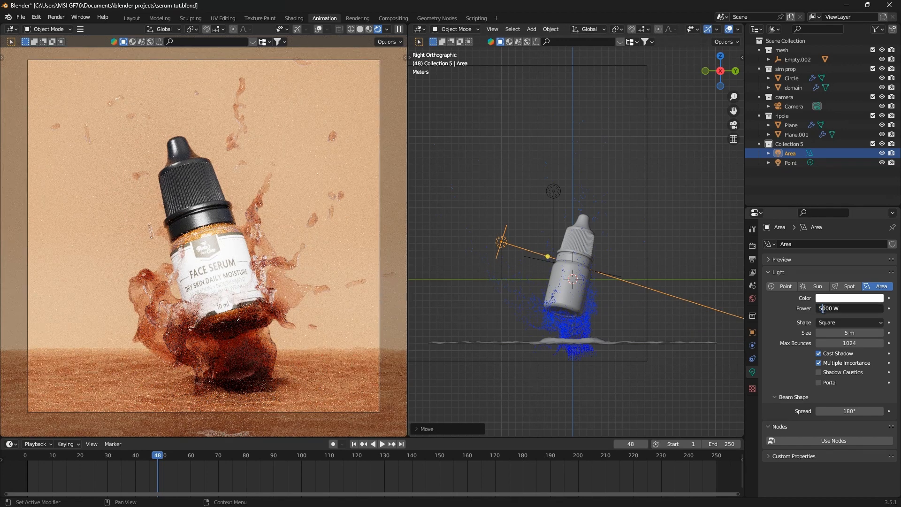
pyautogui.press('BackSpace')
pyautogui.press('Return')
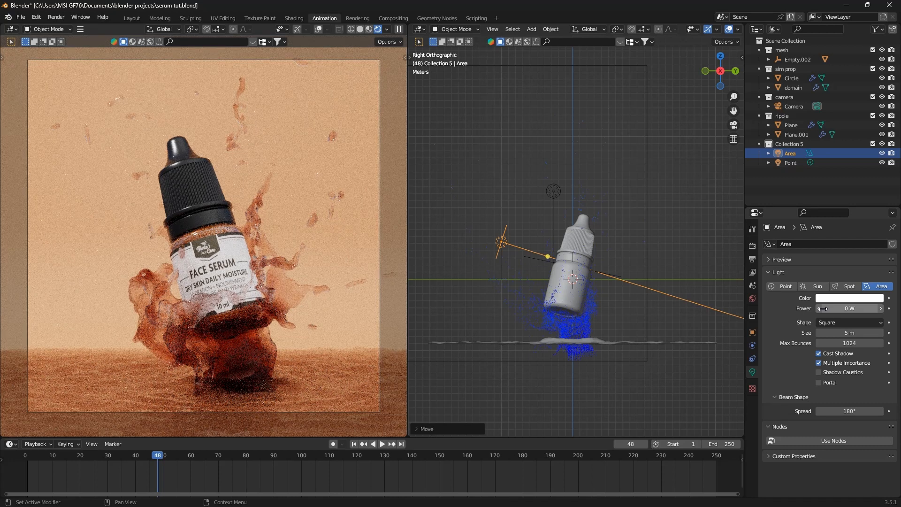
pyautogui.click(851, 312)
pyautogui.press('Return')
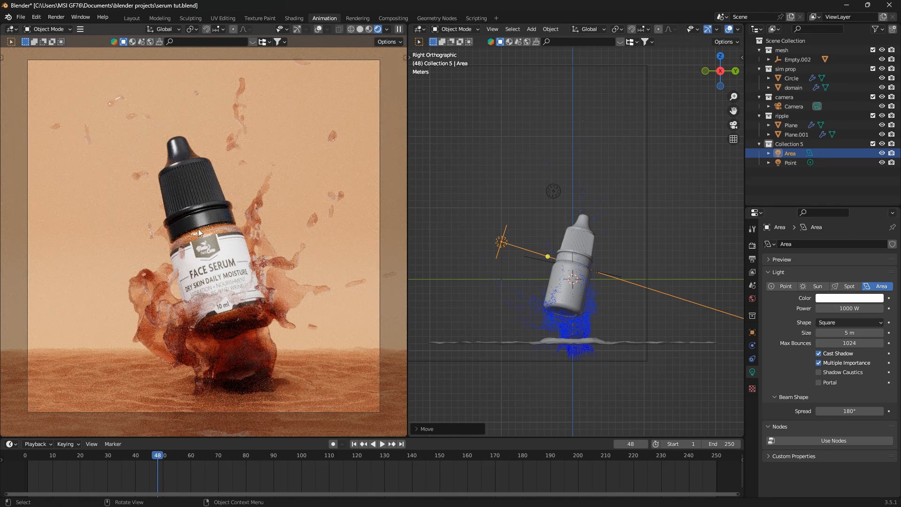
pyautogui.scroll(-2, 511, 307)
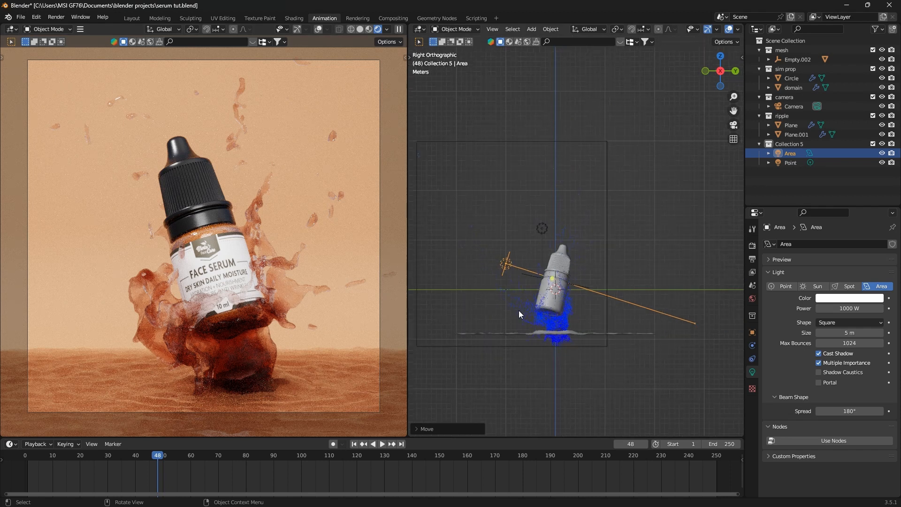
pyautogui.hotkey('ctrl', 's')
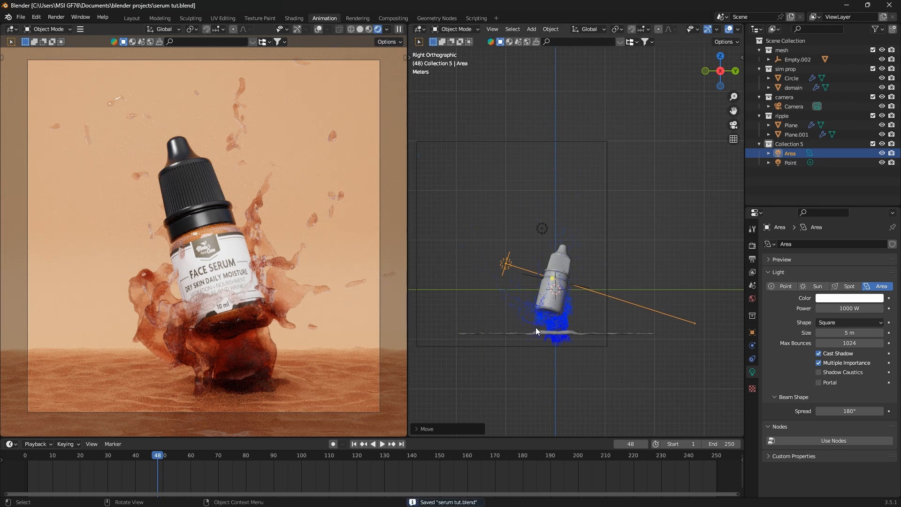
# - In top view, duplicate the area light to the front-right of the bottle and rotate the copy to face the bottle
pyautogui.moveTo(541, 308)
pyautogui.mouseDown(button='middle')
pyautogui.moveTo(576, 334)
pyautogui.moveTo(545, 302)
pyautogui.mouseUp(button='middle')
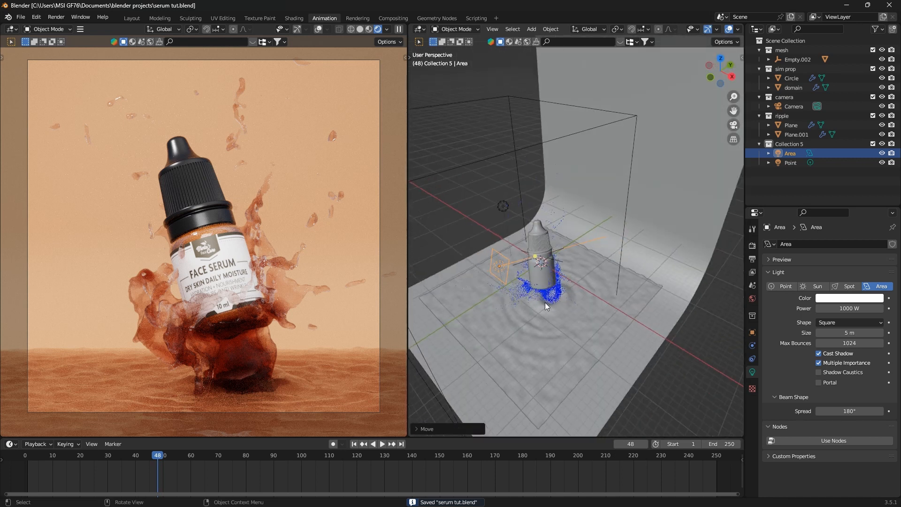
pyautogui.press('KP_7')
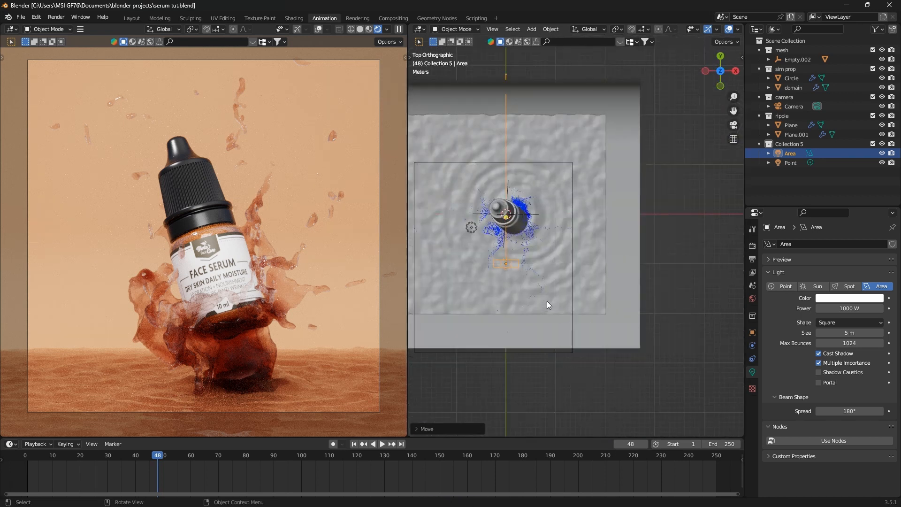
pyautogui.hotkey('shift', 'd')
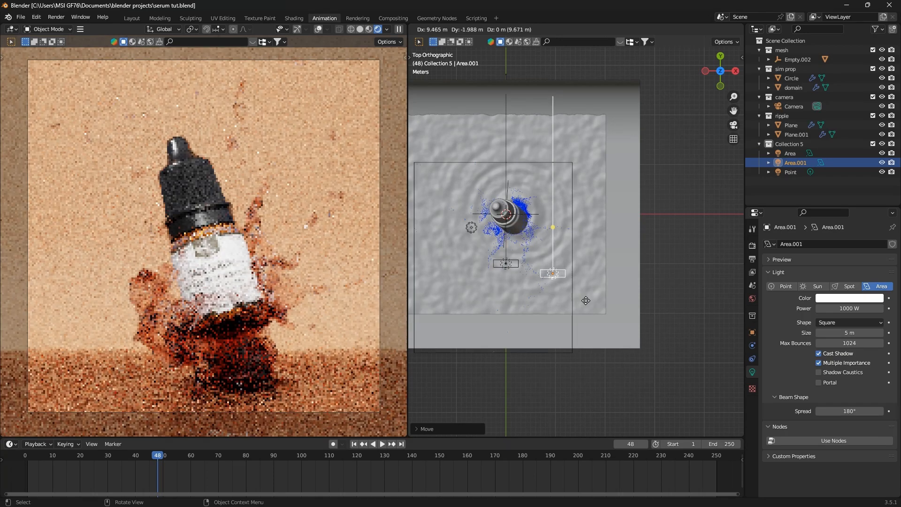
pyautogui.click(596, 302)
pyautogui.press('r')
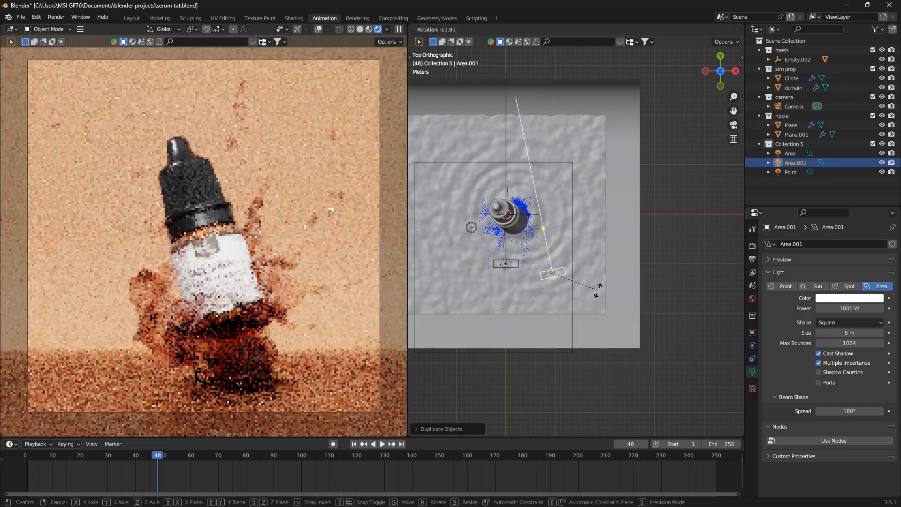
pyautogui.click(568, 281)
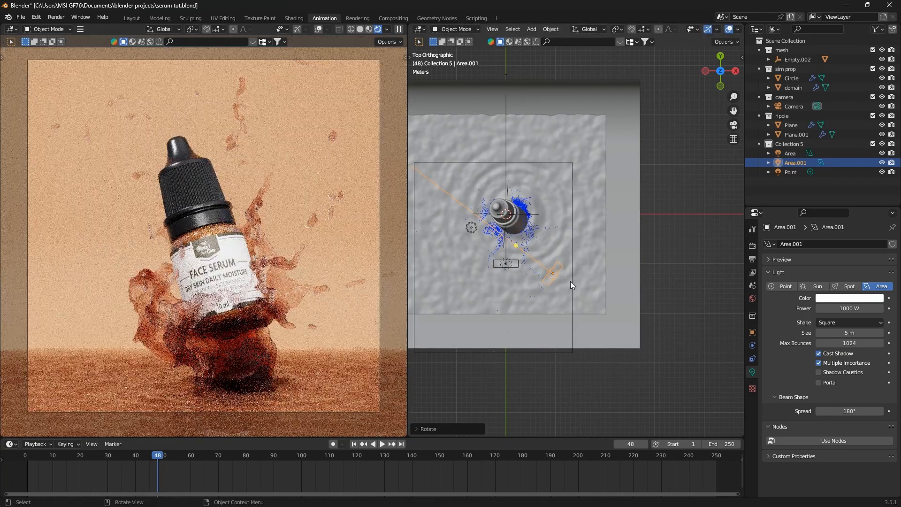
# - Move the duplicated light about 3.1 m in X and 2.4 m in Y from above, and about 3.1 m in X and 1.6 m up in front view
pyautogui.press('g')
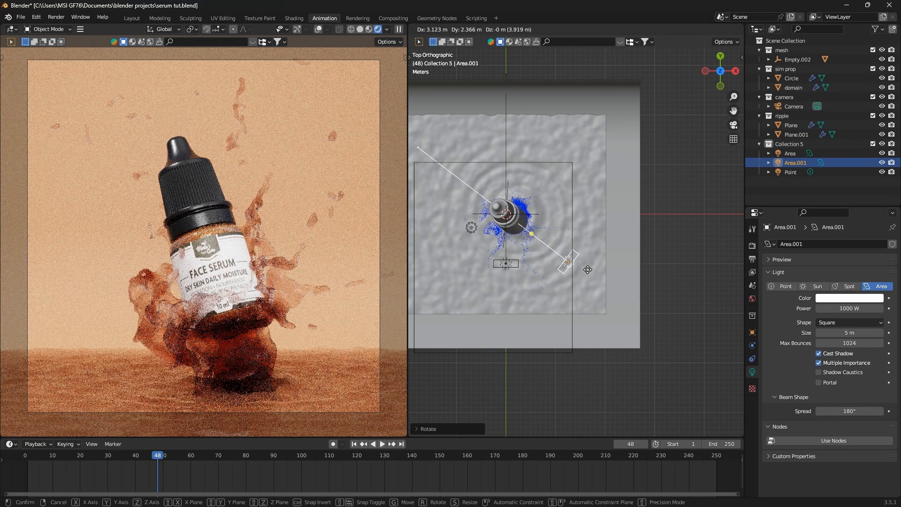
pyautogui.click(588, 269)
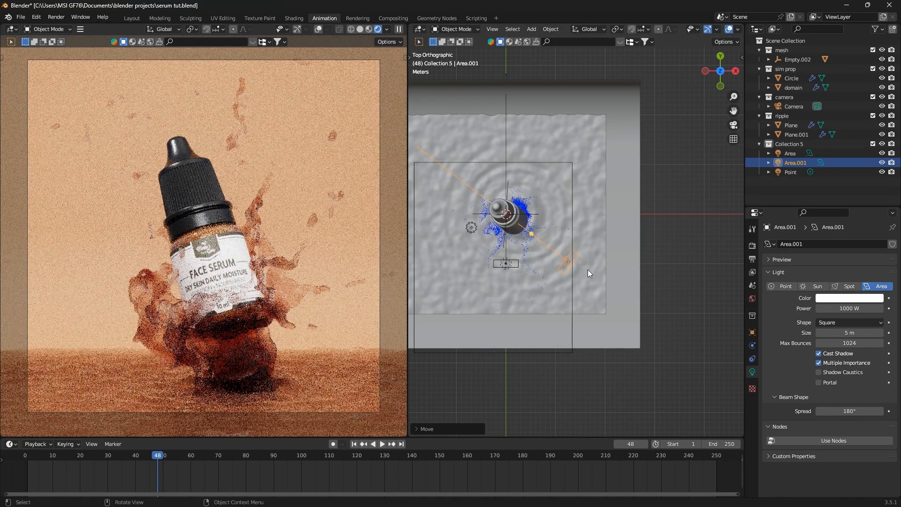
pyautogui.press('KP_1')
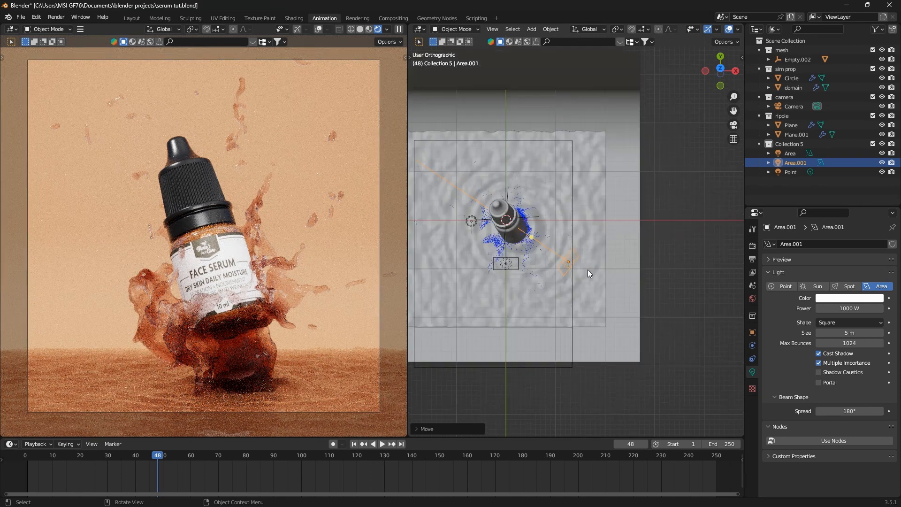
pyautogui.press('g')
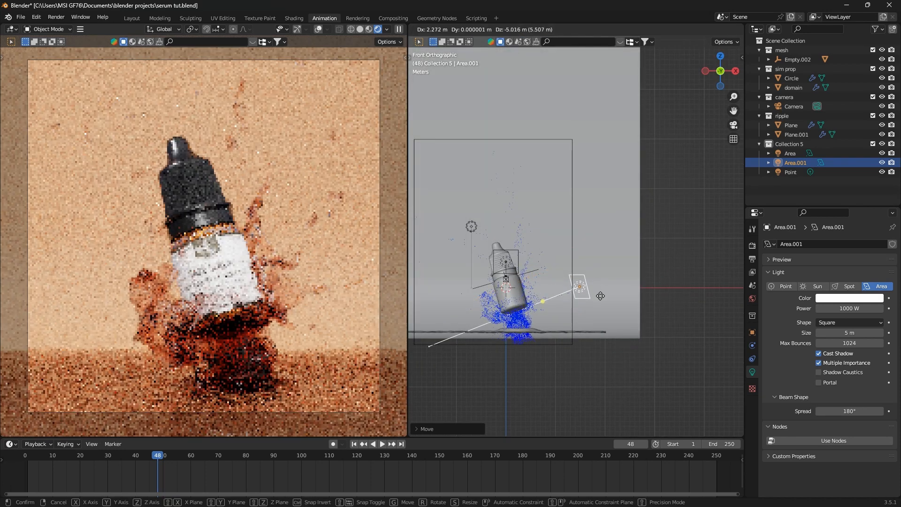
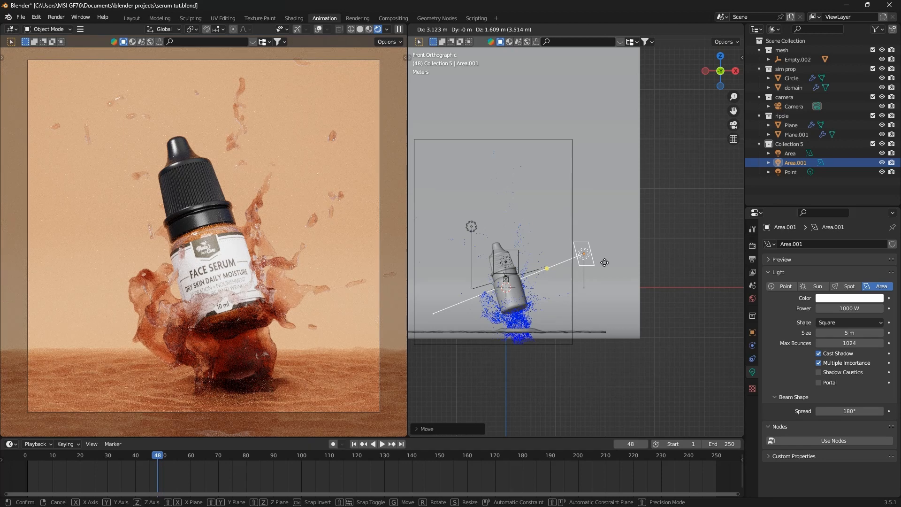
pyautogui.click(604, 263)
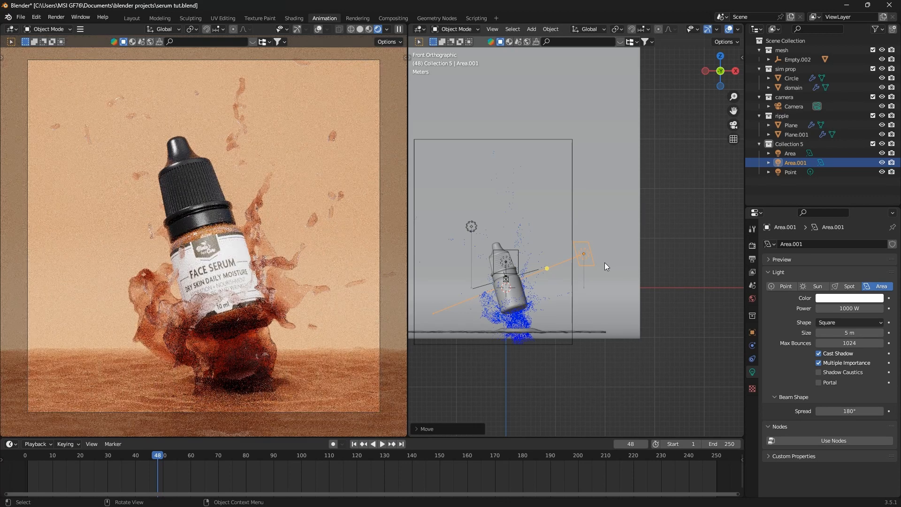
# - In top view, move the duplicated area light slightly closer to the bottle from its front-right side
pyautogui.press('KP_3')
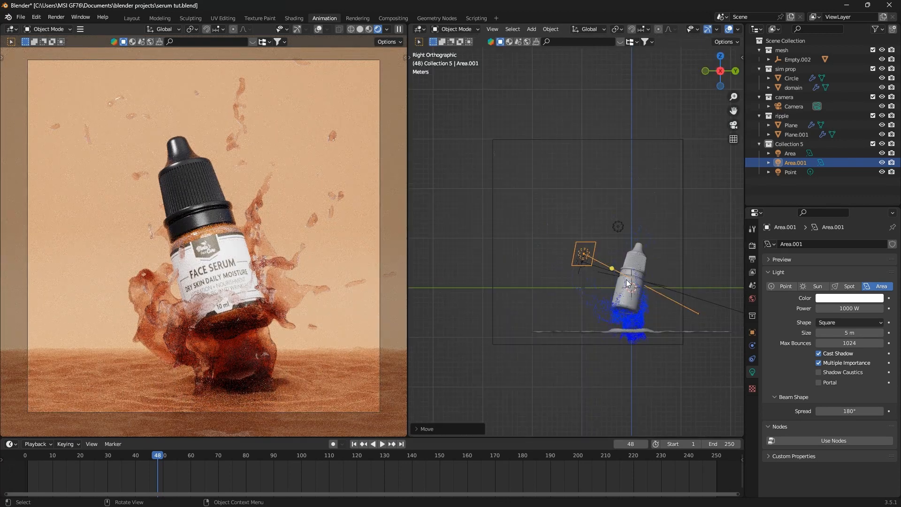
pyautogui.press('KP_7')
pyautogui.press('g')
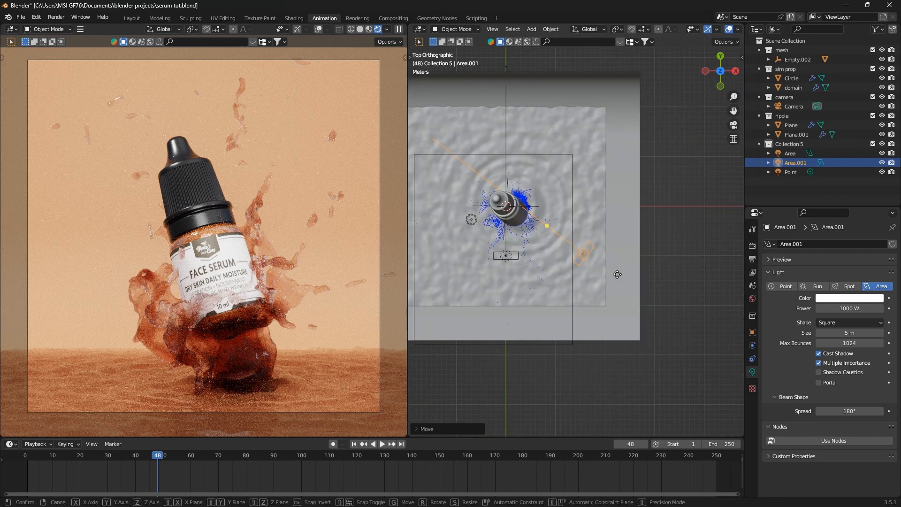
pyautogui.click(607, 278)
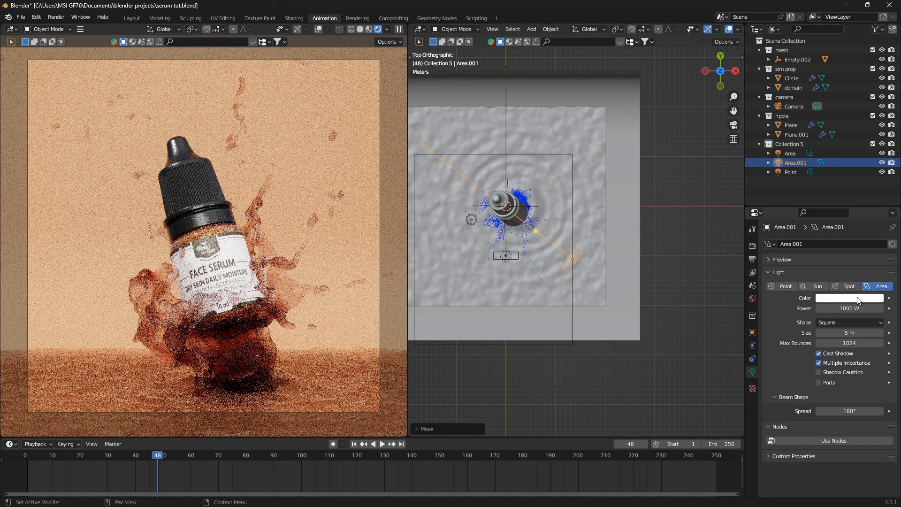
# - Tint the duplicated area light pale blue with hue 0.516, saturation 0.303 and value 1.000, and save the file
pyautogui.click(847, 298)
pyautogui.click(834, 203)
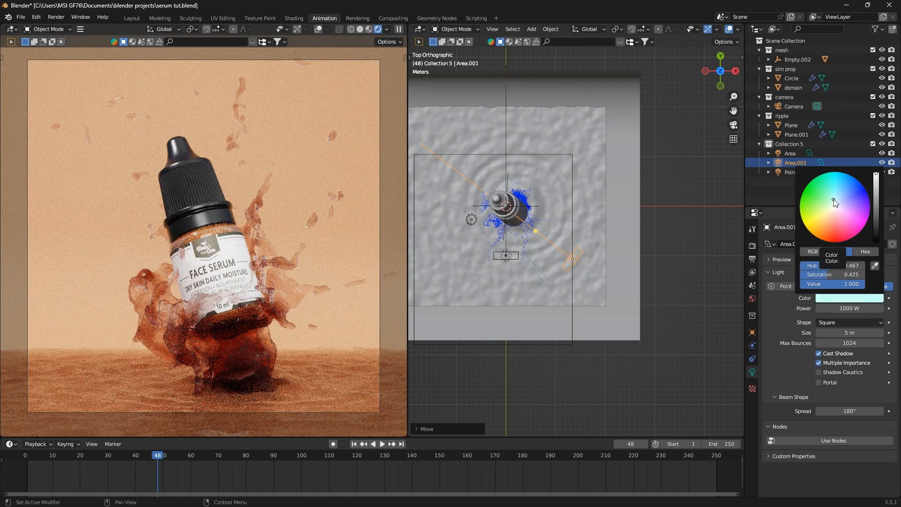
pyautogui.click(848, 206)
pyautogui.moveTo(848, 207)
pyautogui.mouseDown()
pyautogui.moveTo(847, 224)
pyautogui.moveTo(831, 239)
pyautogui.mouseUp()
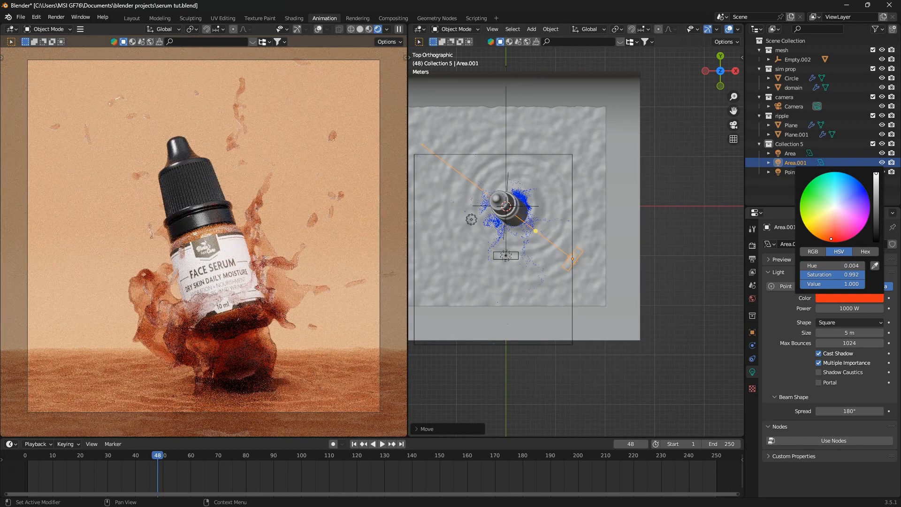
pyautogui.moveTo(831, 239); pyautogui.dragTo(835, 202)
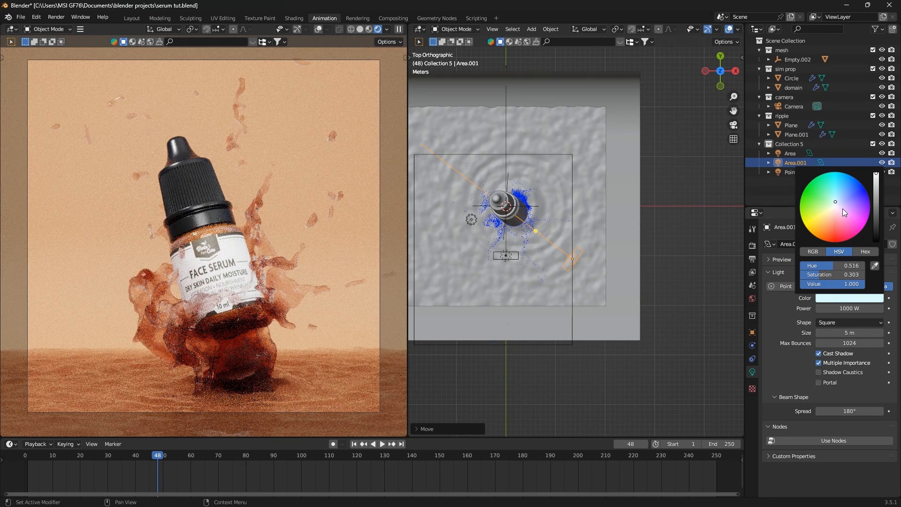
pyautogui.click(675, 291)
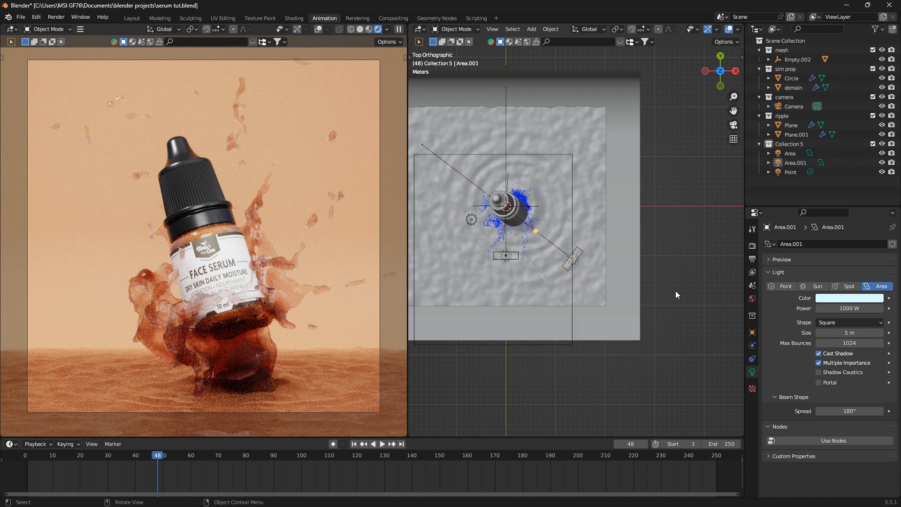
pyautogui.hotkey('ctrl', 's')
pyautogui.click(577, 254)
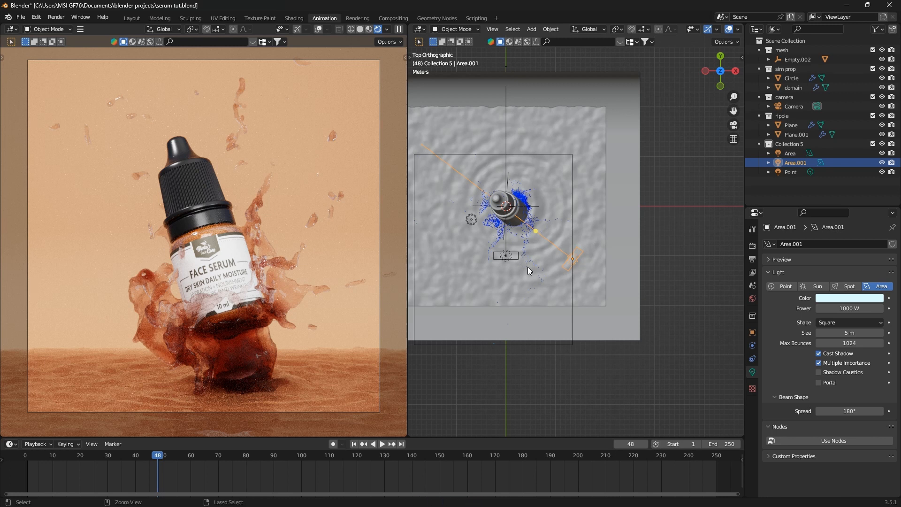
pyautogui.hotkey('ctrl', 's')
# - Select the rippled liquid plane and set its Displace modifier strength to -0.02
pyautogui.click(566, 284)
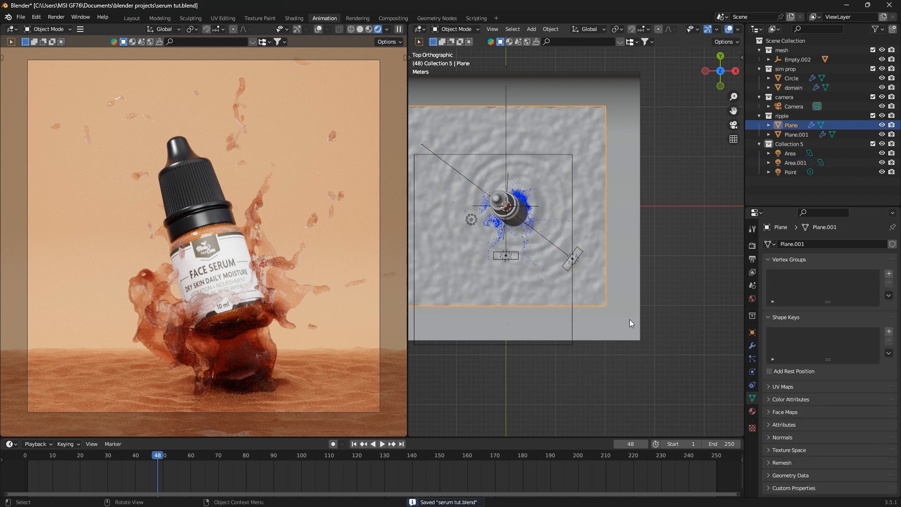
pyautogui.click(753, 346)
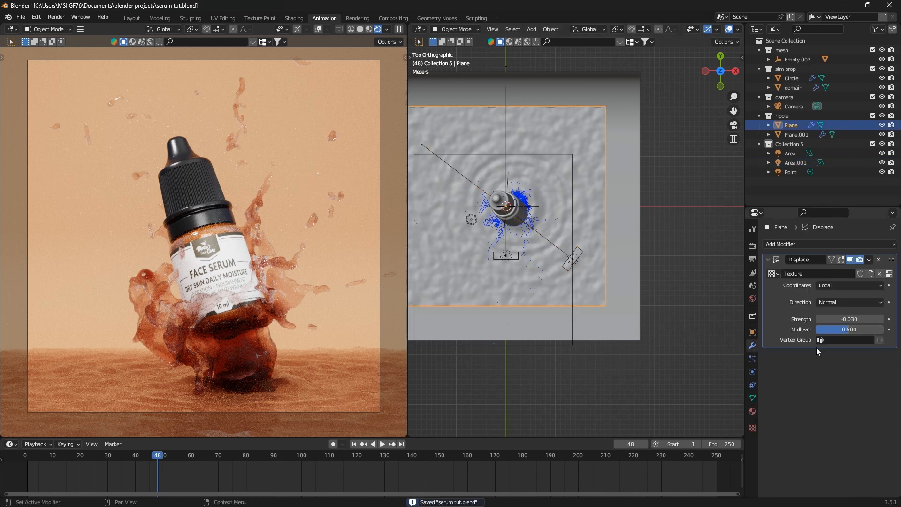
pyautogui.click(840, 319)
pyautogui.click(838, 322)
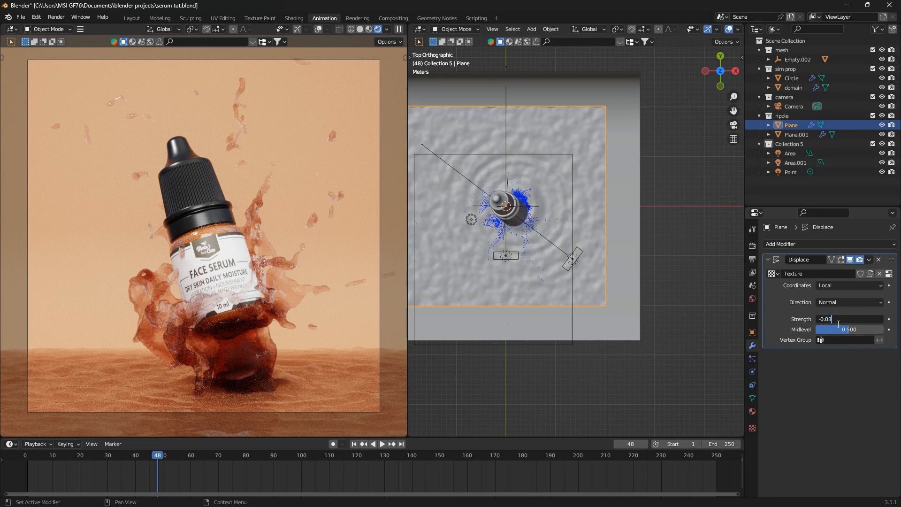
pyautogui.press('BackSpace')
pyautogui.write('2')
pyautogui.press('Return')
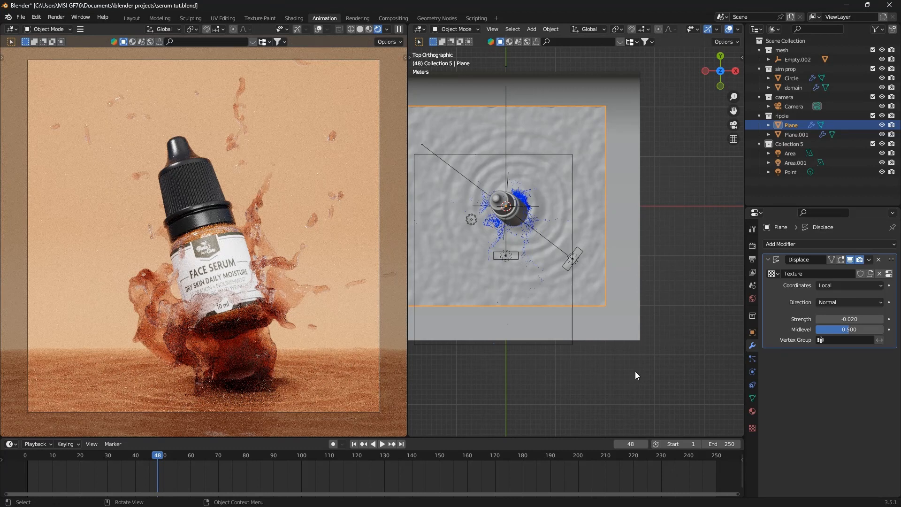
# - Reduce the rippled plane's displacement further with a Displace strength of -0.01
pyautogui.click(840, 320)
pyautogui.click(837, 319)
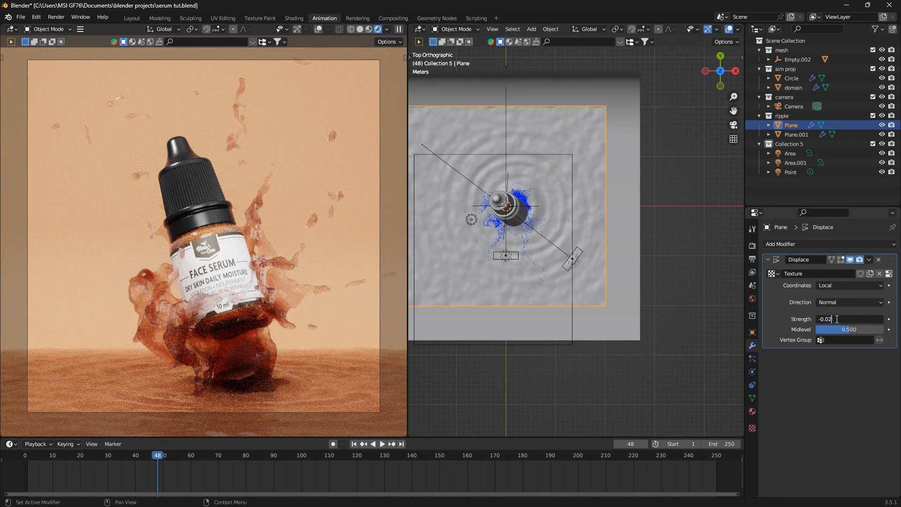
pyautogui.press('BackSpace')
pyautogui.write('1')
pyautogui.press('Return')
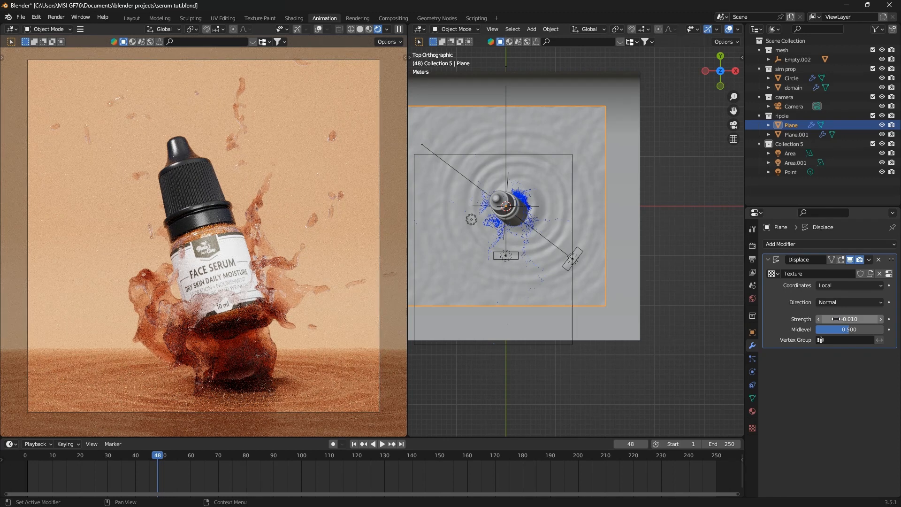
# - Set the rippled plane's Displace strength to -0.015, deselect the plane and save the file
pyautogui.click(842, 316)
pyautogui.click(841, 316)
pyautogui.write('5')
pyautogui.press('Return')
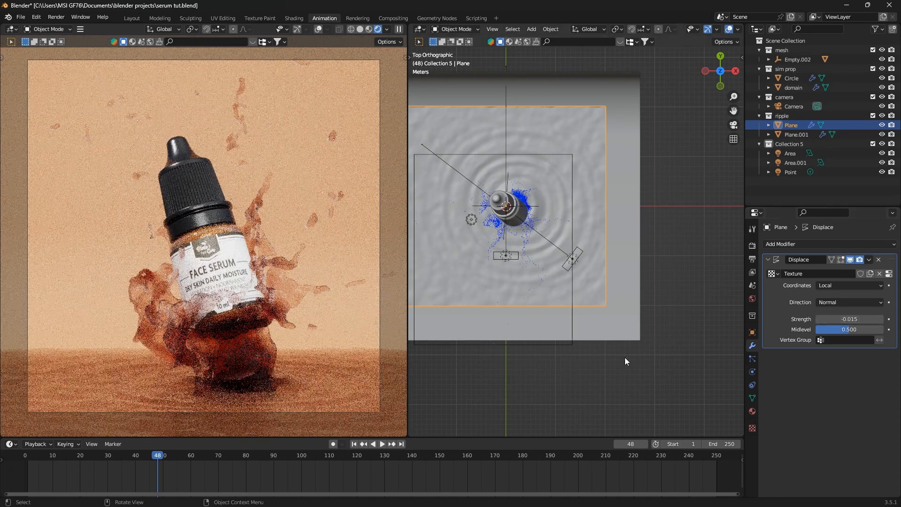
pyautogui.click(581, 376)
pyautogui.hotkey('ctrl', 's')
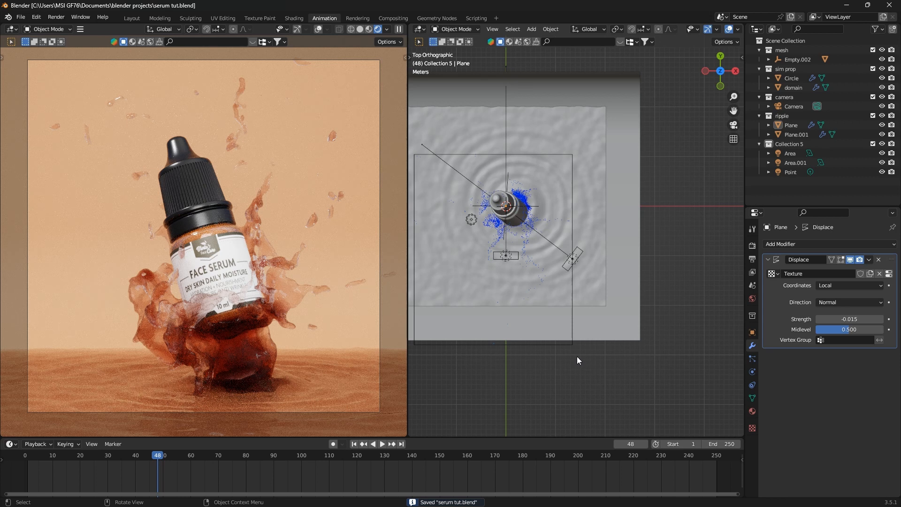
# - Set the Cycles render's maximum samples to 256 and save the file
pyautogui.click(752, 246)
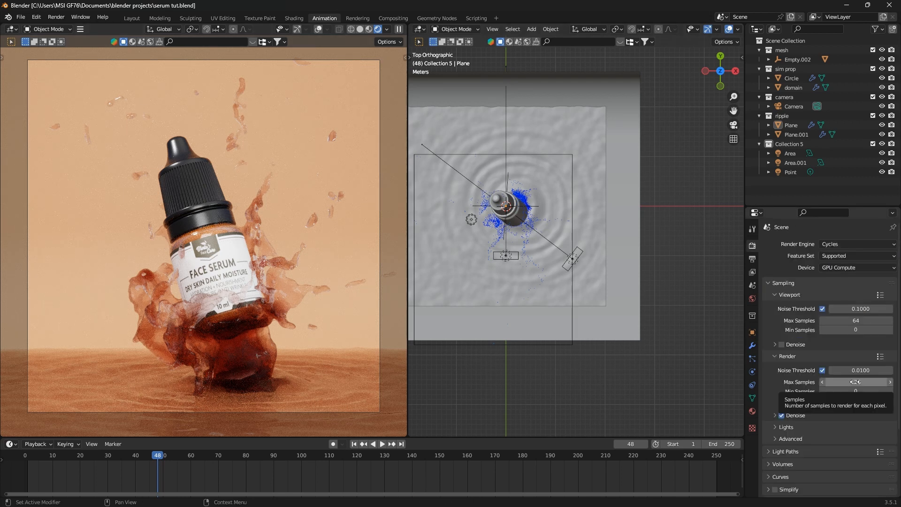
pyautogui.scroll(-5, 846, 417)
pyautogui.scroll(5, 851, 415)
pyautogui.click(859, 381)
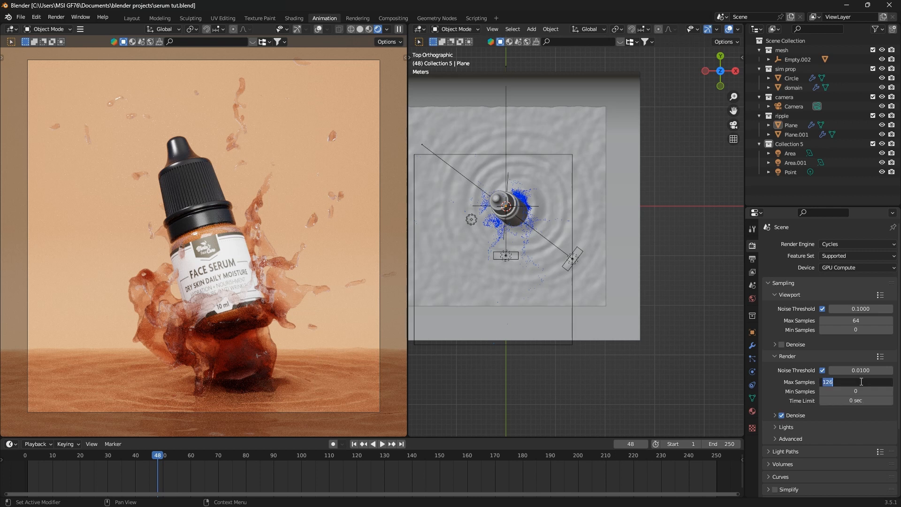
pyautogui.write('256')
pyautogui.press('Return')
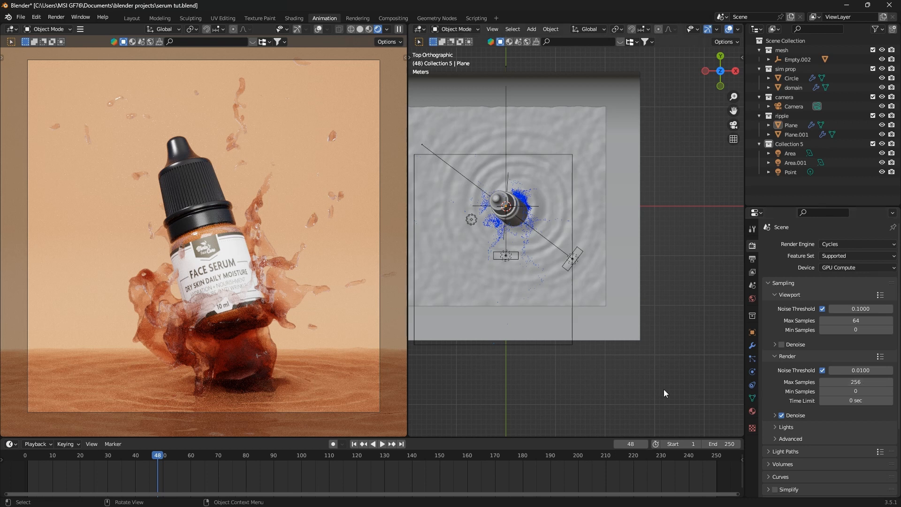
pyautogui.hotkey('ctrl', 's')
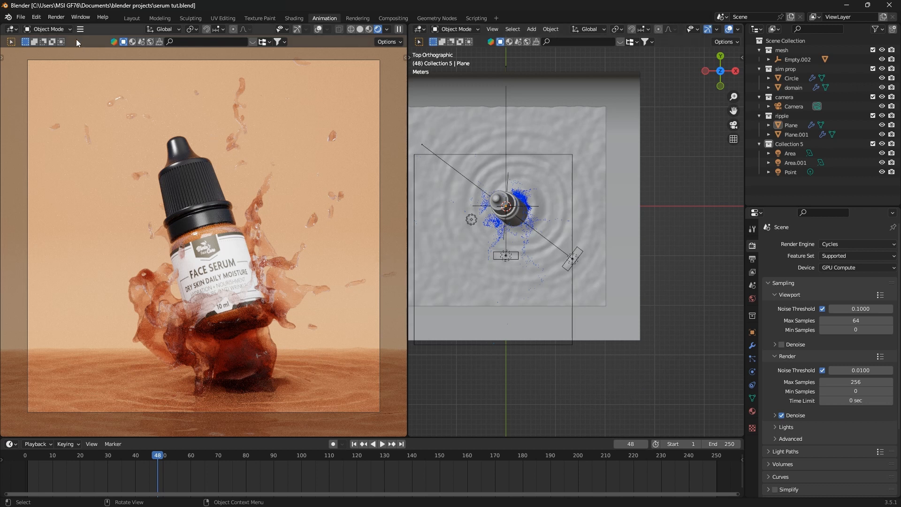
# - Select the curved backdrop plane, set its material's roughness to 0.3, and save the file
pyautogui.click(55, 18)
pyautogui.moveTo(468, 345); pyautogui.dragTo(621, 210, button='middle')
pyautogui.click(610, 213)
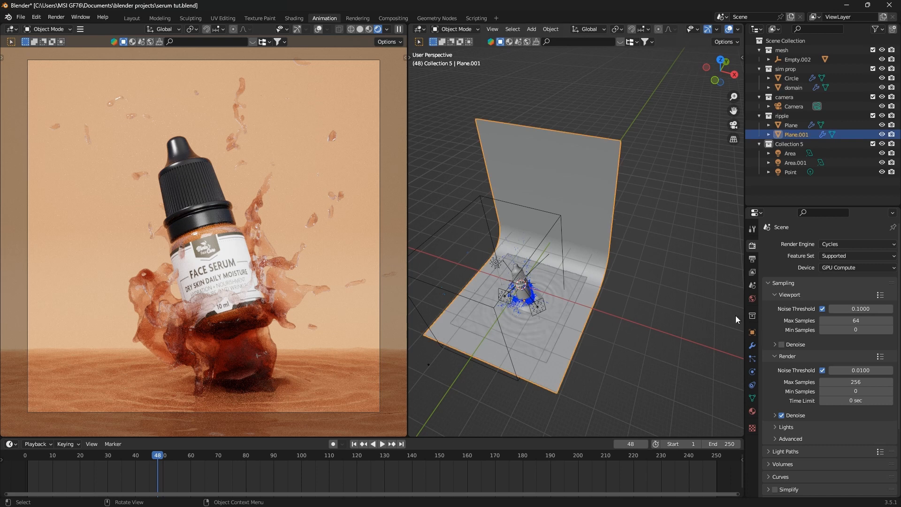
pyautogui.click(752, 411)
pyautogui.scroll(-5, 777, 365)
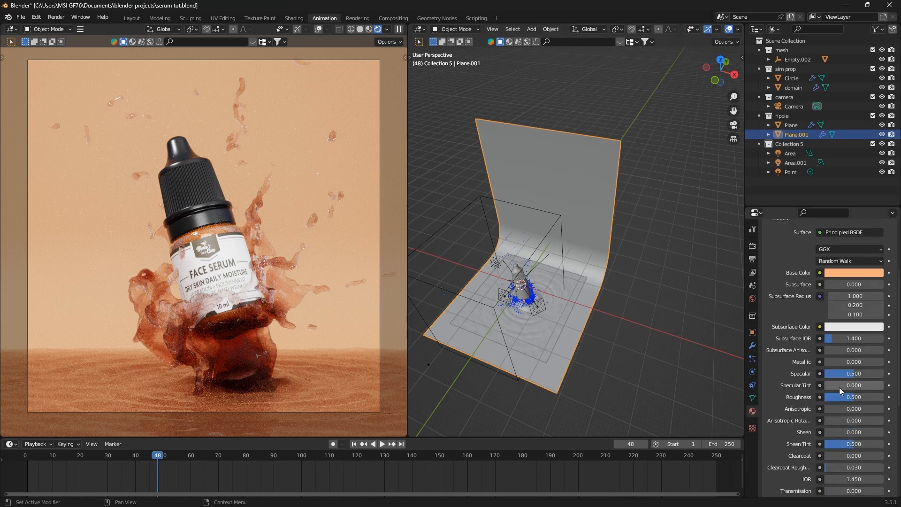
pyautogui.moveTo(849, 401); pyautogui.dragTo(838, 400)
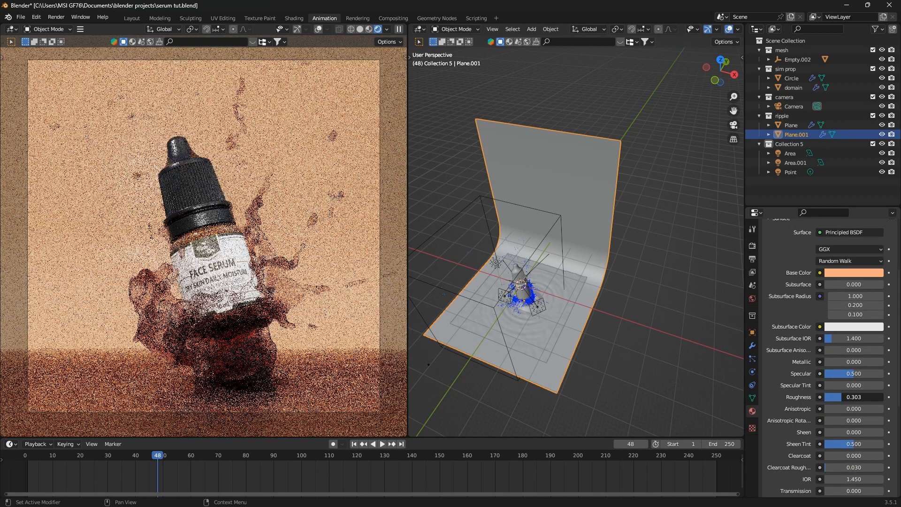
pyautogui.click(843, 397)
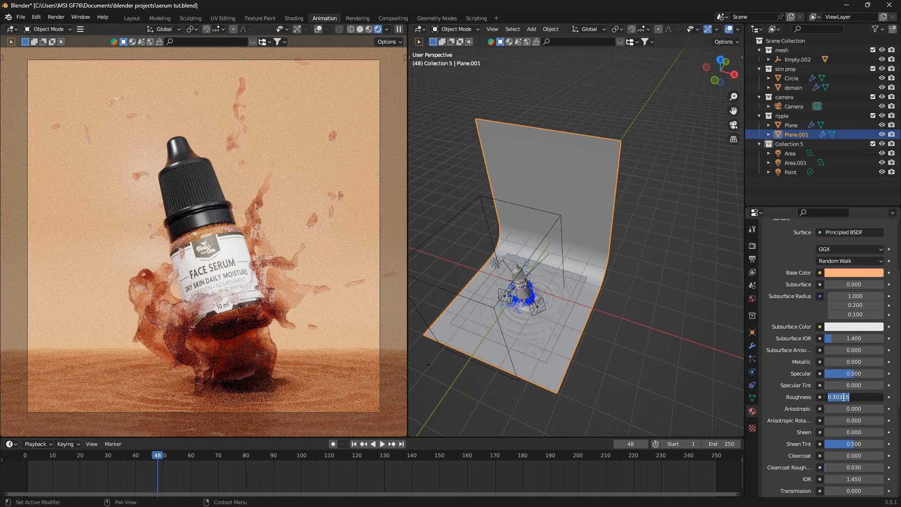
pyautogui.write('0.3')
pyautogui.press('Return')
pyautogui.click(701, 276)
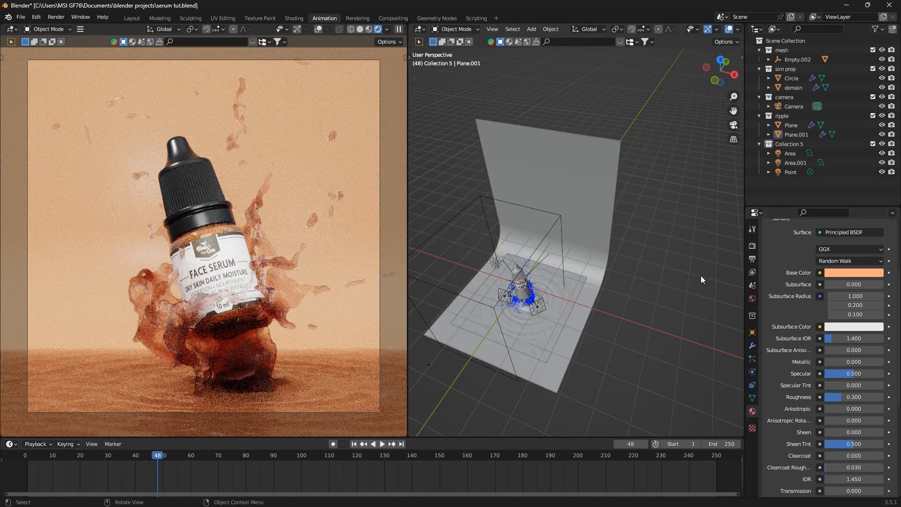
pyautogui.hotkey('ctrl', 's')
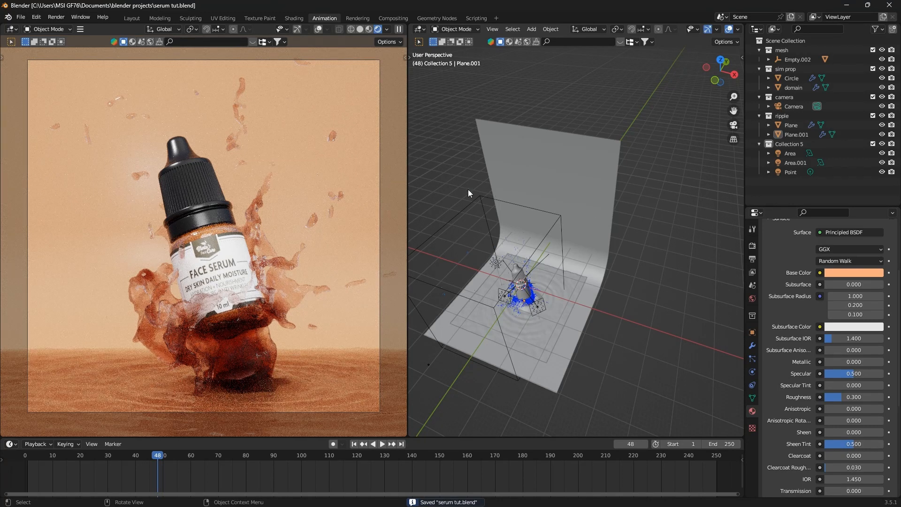
# - Render the scene as a still image at frame 48 and inspect the result in the maximized render window
pyautogui.click(58, 19)
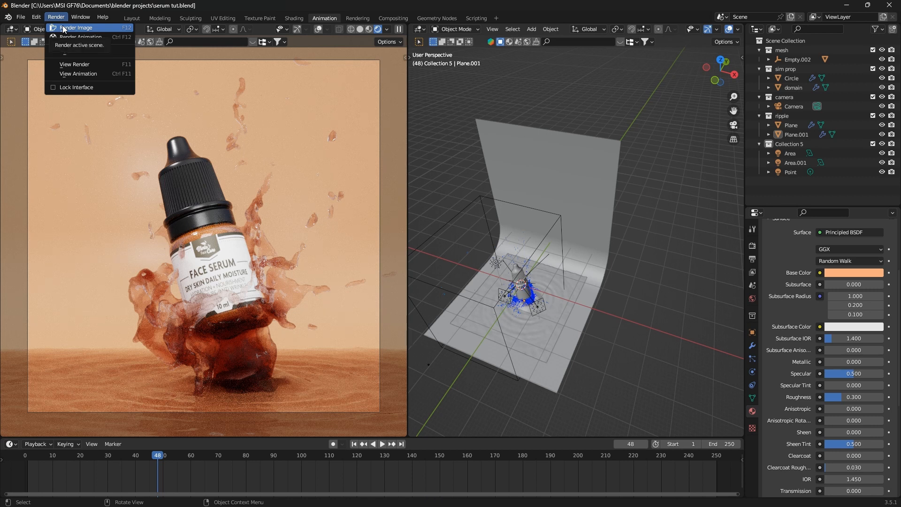
pyautogui.click(70, 28)
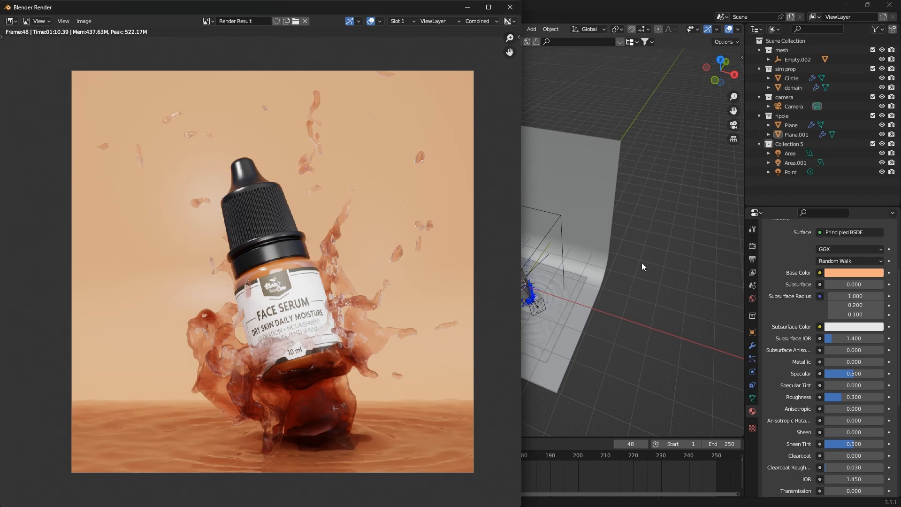
pyautogui.click(490, 12)
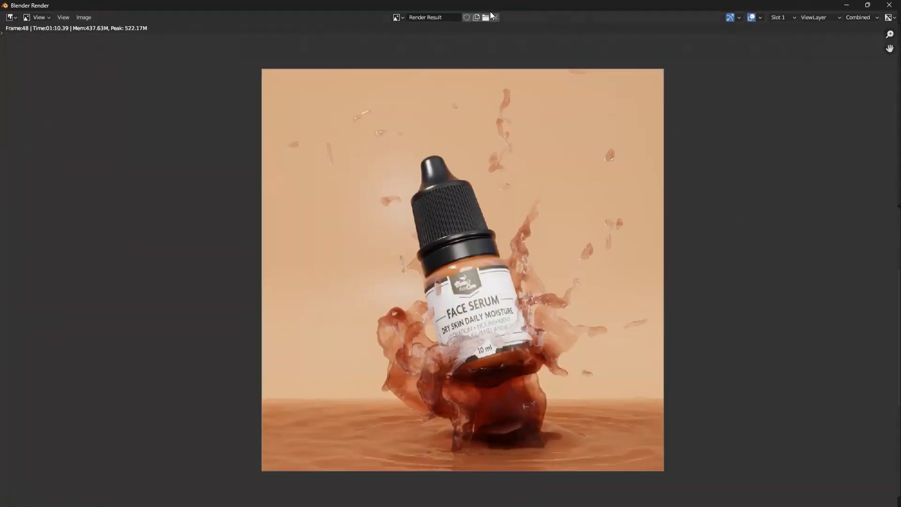
pyautogui.scroll(1, 575, 337)
pyautogui.scroll(-1, 449, 387)
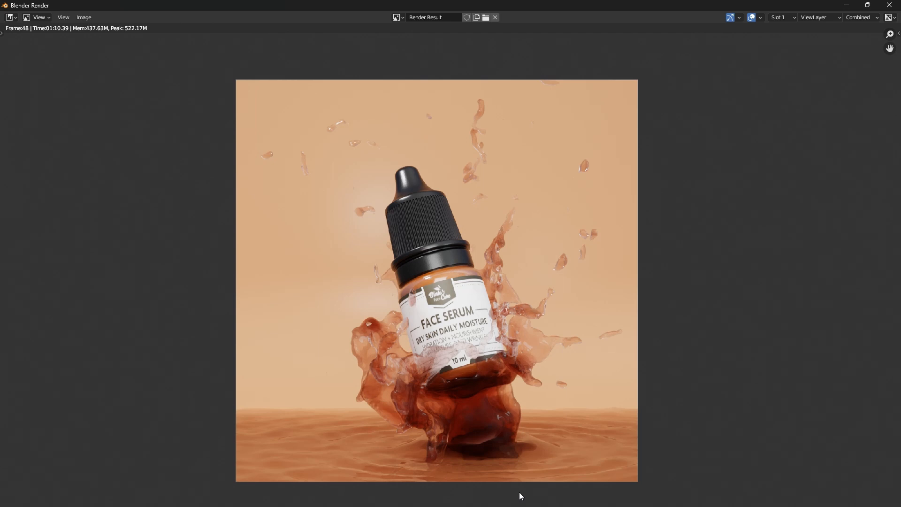
pyautogui.scroll(1, 519, 496)
pyautogui.scroll(-1, 490, 467)
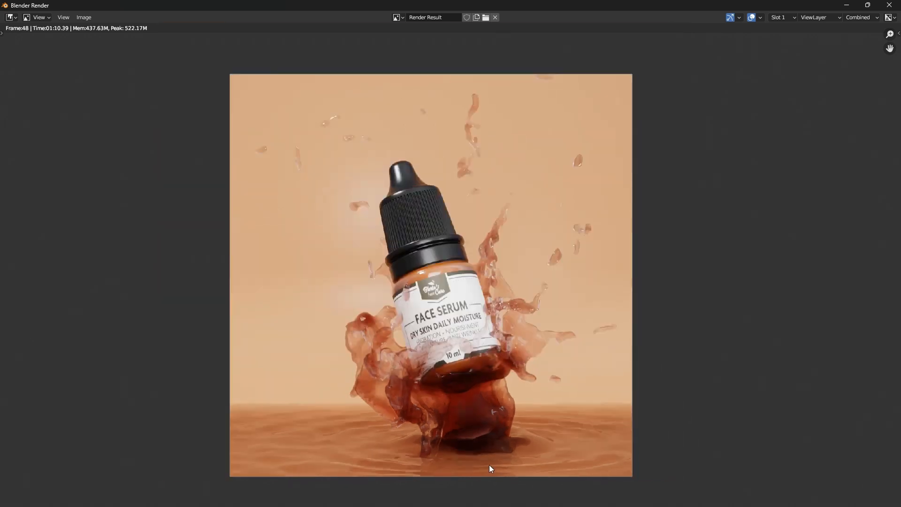